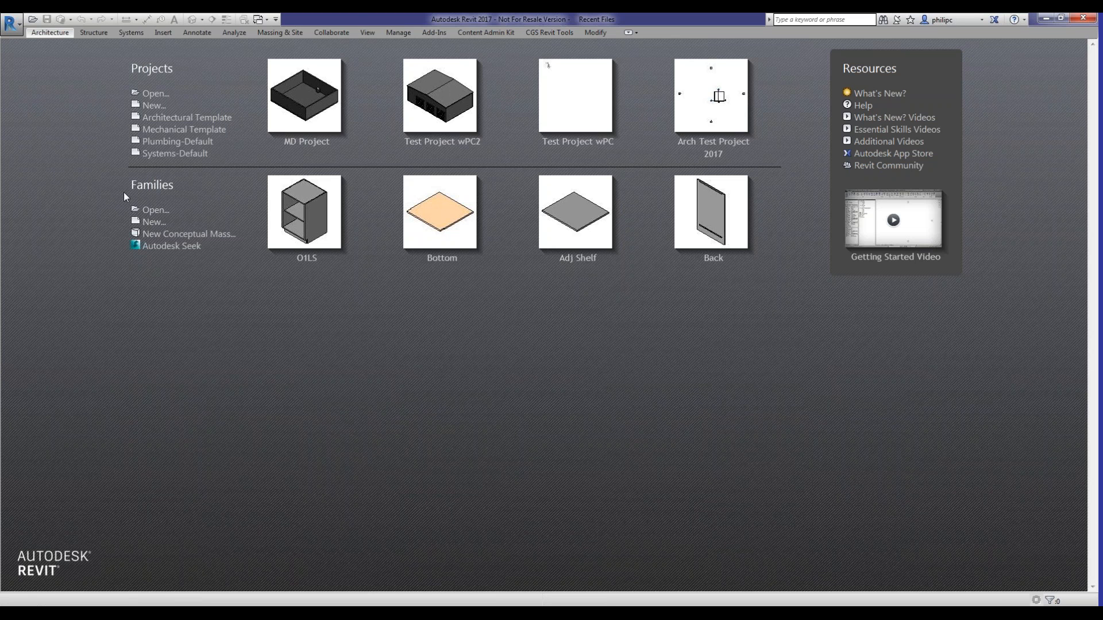
Create a new family from the Generic Model.rft template in the English_I folder
{"action": "left_click", "coordinate": [152, 225]}
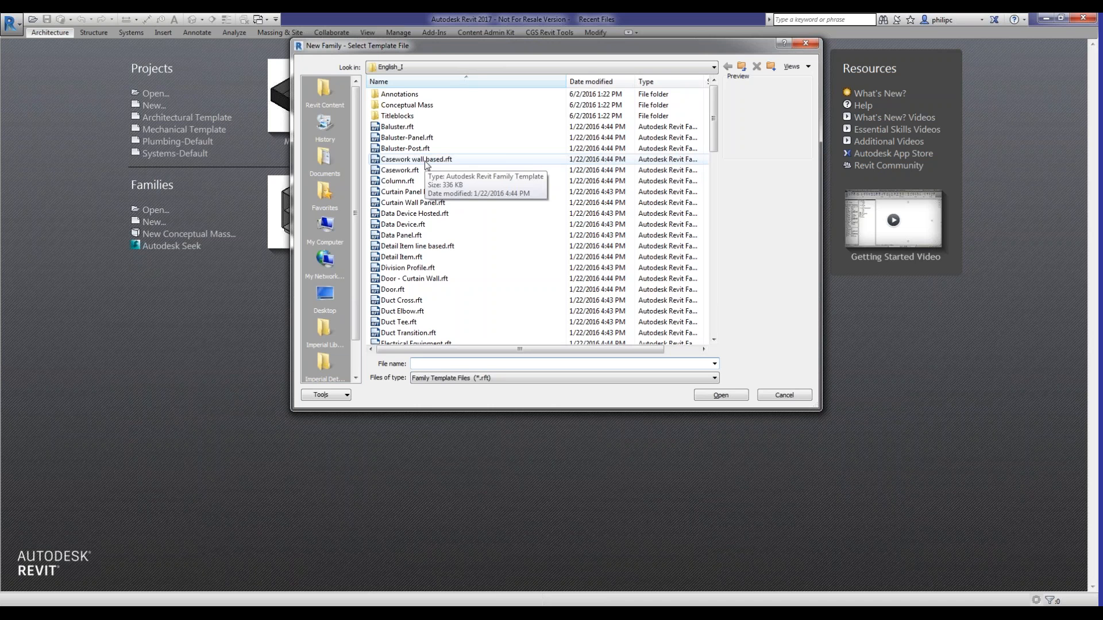
{"action": "mouse_move", "coordinate": [711, 96]}
{"action": "left_mouse_down"}
{"action": "mouse_move", "coordinate": [741, 230]}
{"action": "mouse_move", "coordinate": [728, 305]}
{"action": "mouse_move", "coordinate": [700, 109]}
{"action": "mouse_move", "coordinate": [681, 96]}
{"action": "mouse_move", "coordinate": [696, 120]}
{"action": "left_mouse_up"}
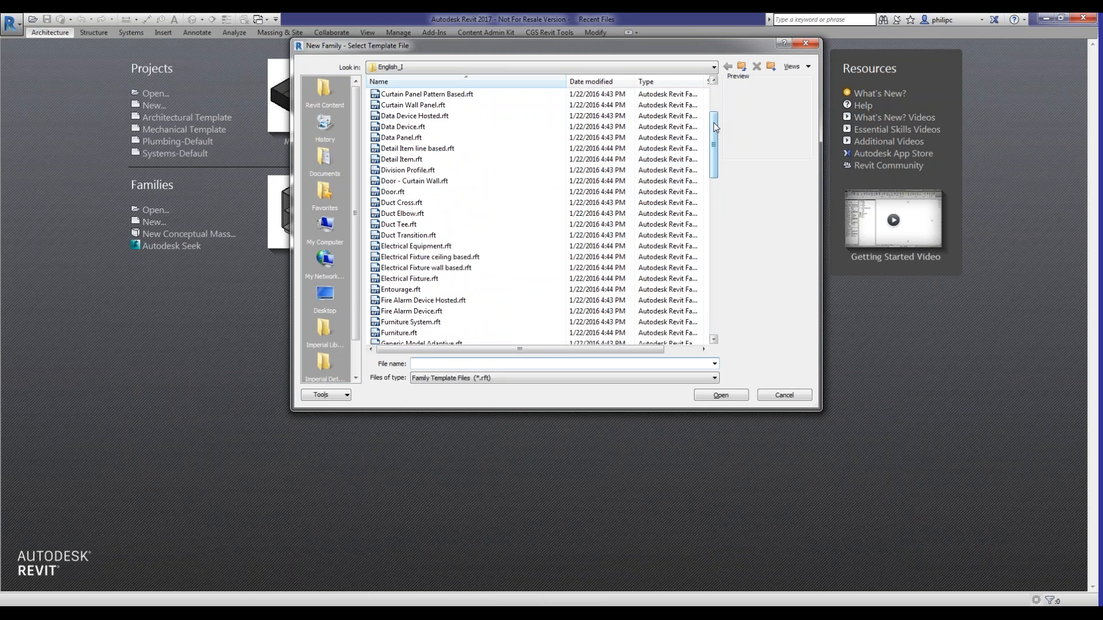
{"action": "left_click_drag", "start_coordinate": [713, 122], "coordinate": [726, 207]}
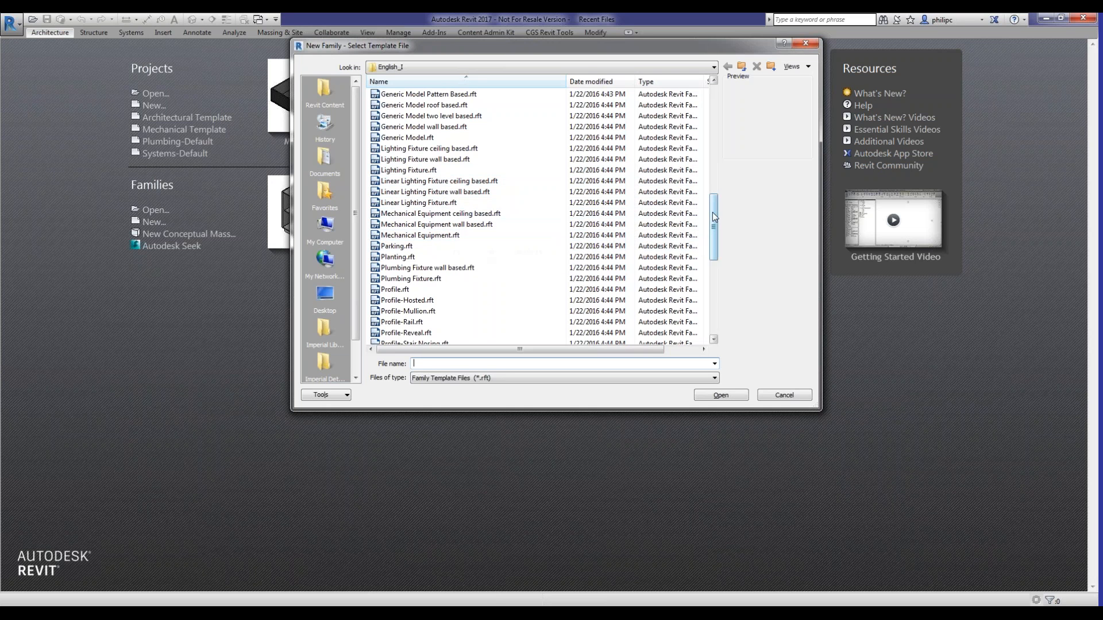
{"action": "left_click_drag", "start_coordinate": [712, 212], "coordinate": [725, 162]}
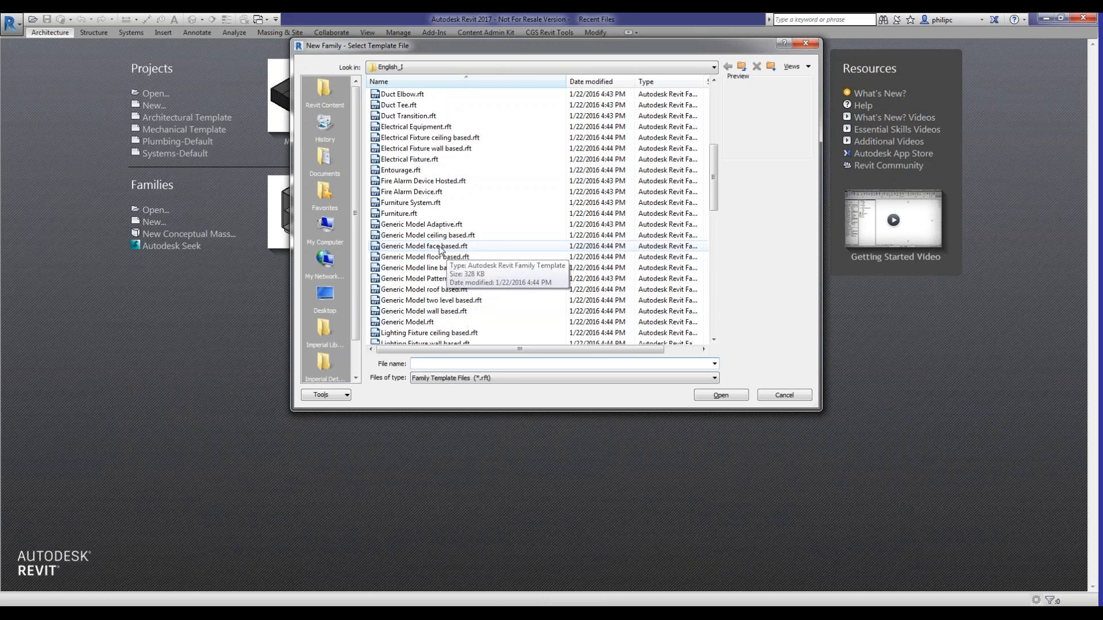
{"action": "left_click", "coordinate": [417, 327]}
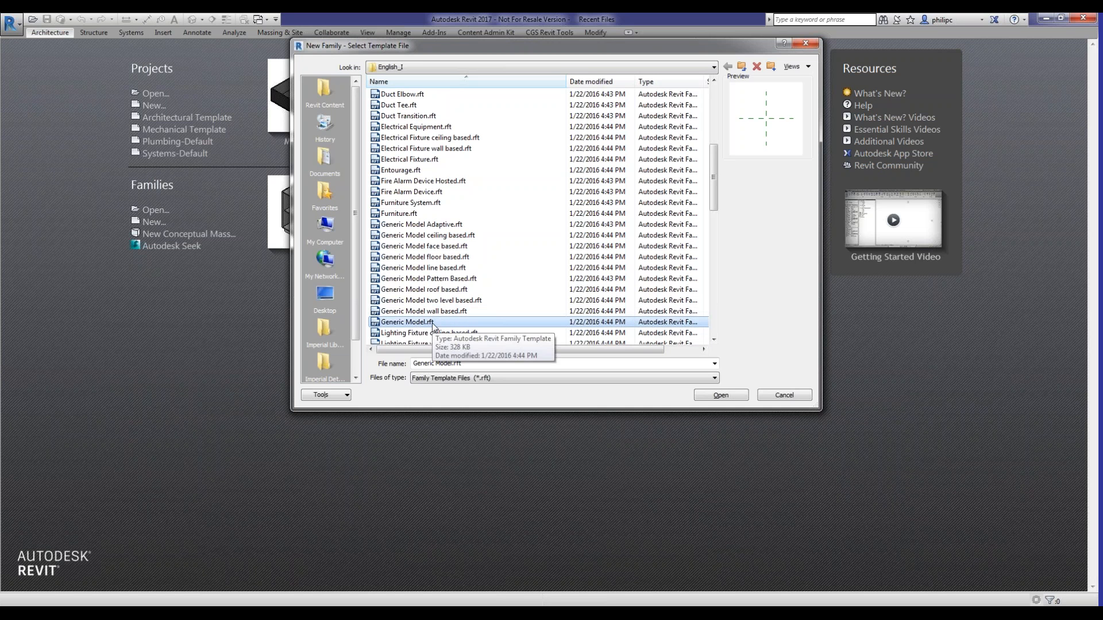
{"action": "left_click", "coordinate": [722, 395]}
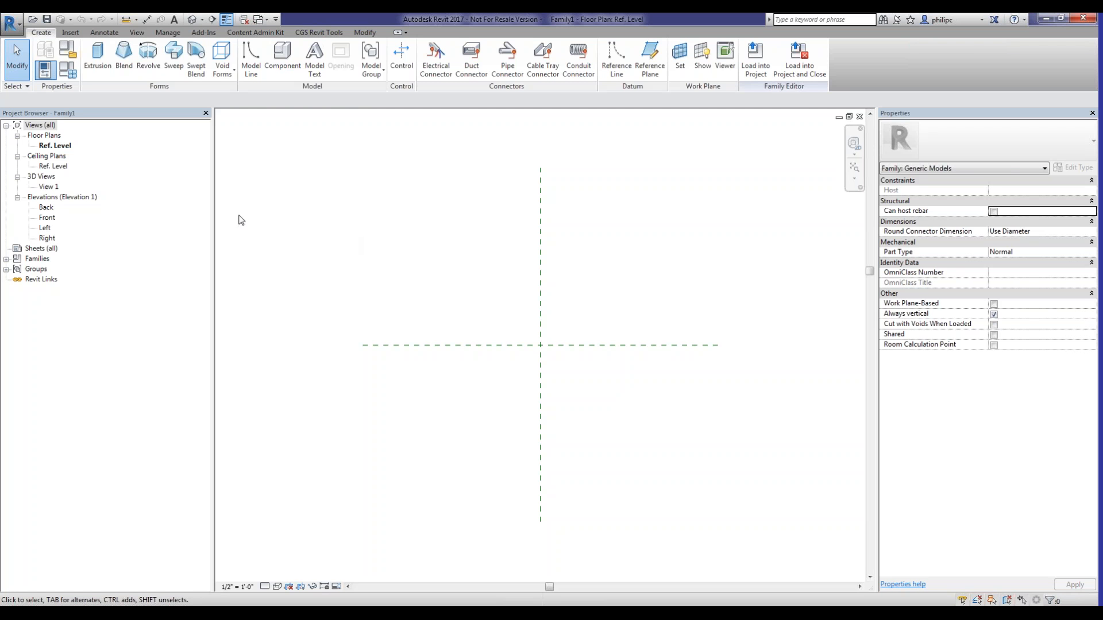
Change the family category from Generic Models to Furniture
{"action": "left_click", "coordinate": [69, 51]}
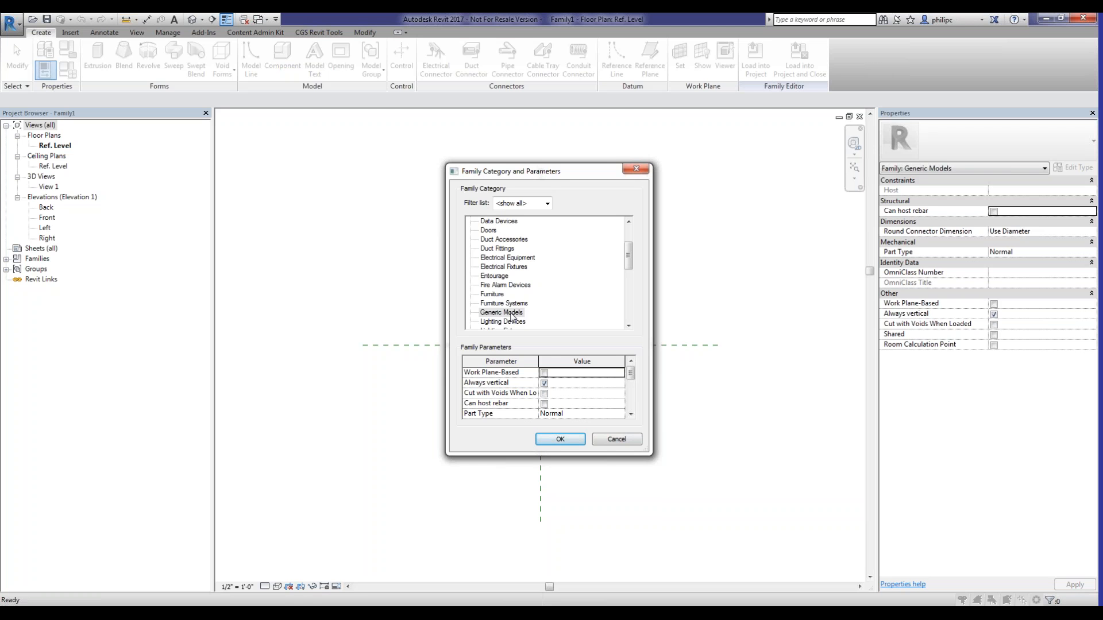
{"action": "left_click", "coordinate": [498, 295]}
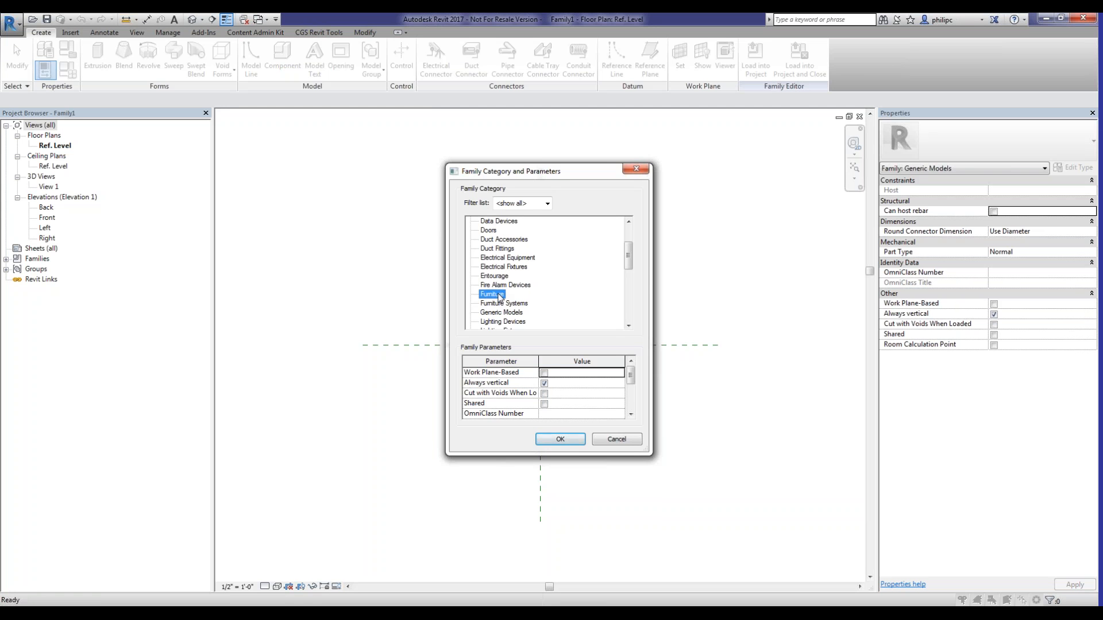
{"action": "left_click", "coordinate": [561, 440]}
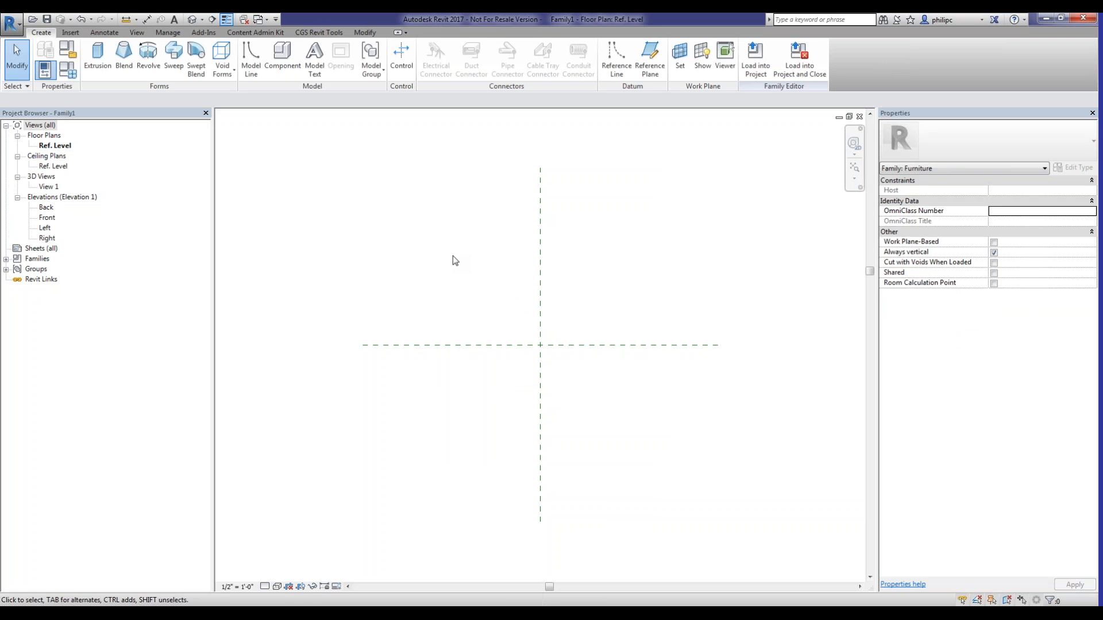
Examine the names and properties of the two default centre reference planes
{"action": "left_click", "coordinate": [583, 316]}
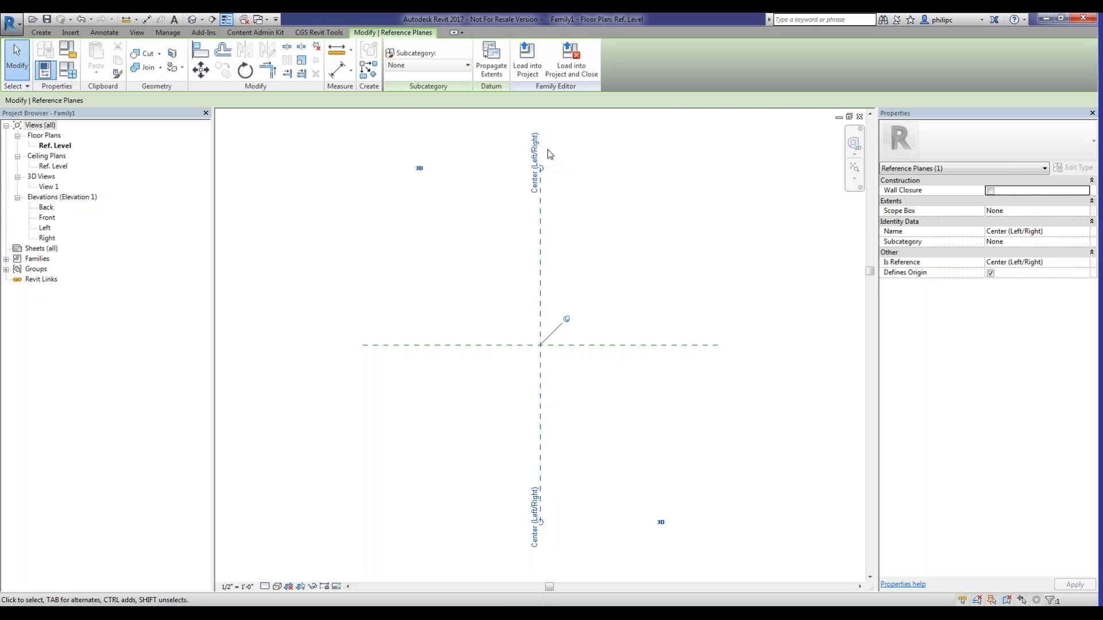
{"action": "left_click", "coordinate": [598, 345]}
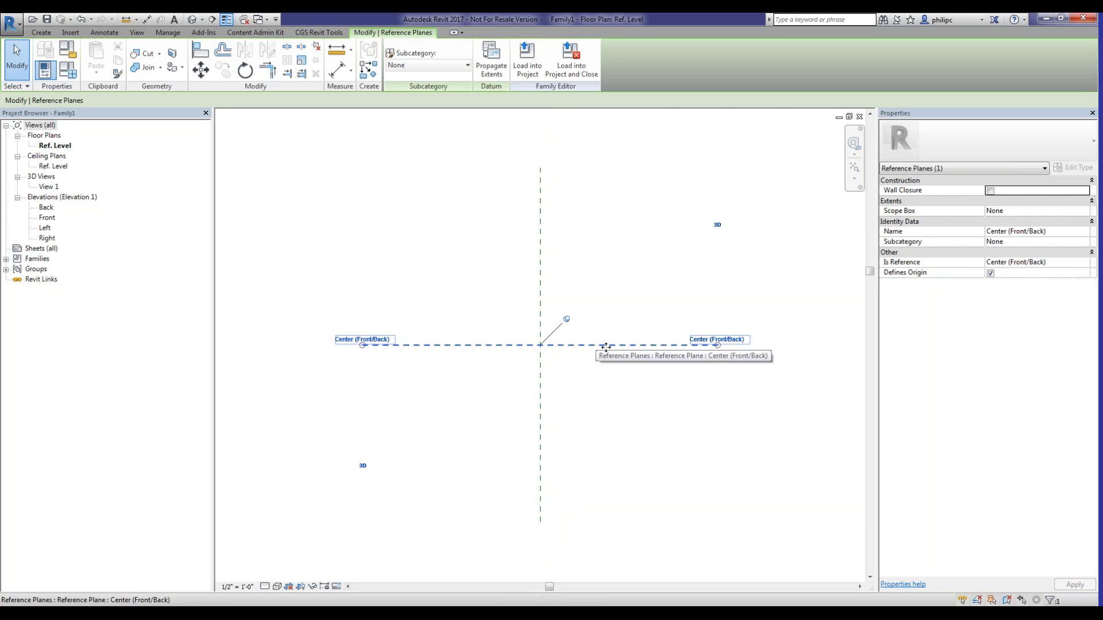
{"action": "key", "text": "Escape"}
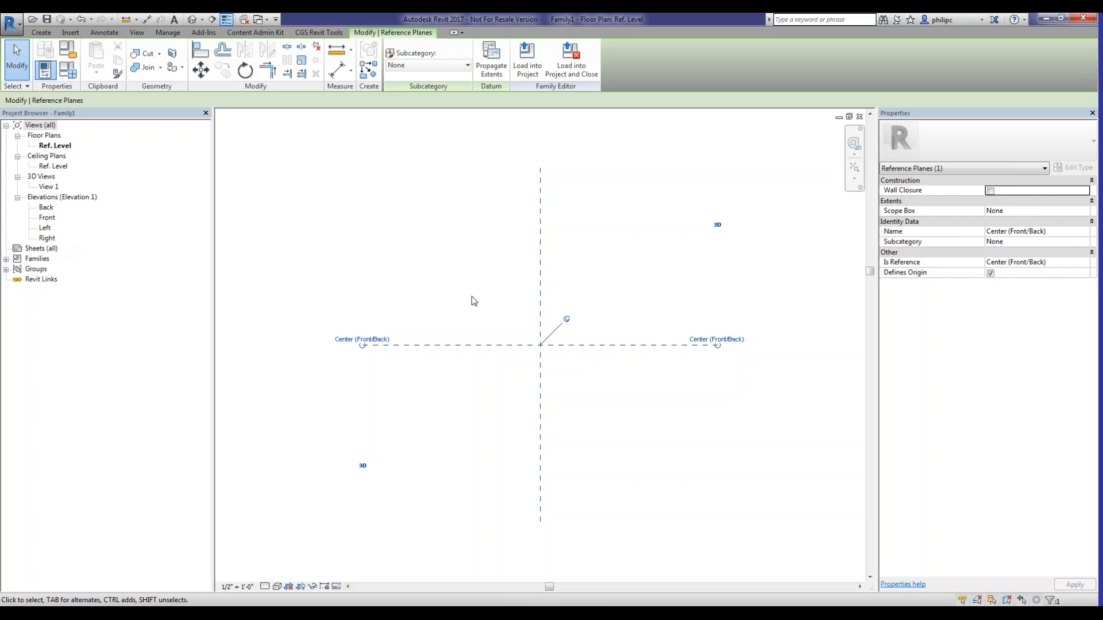
{"action": "left_click", "coordinate": [417, 213]}
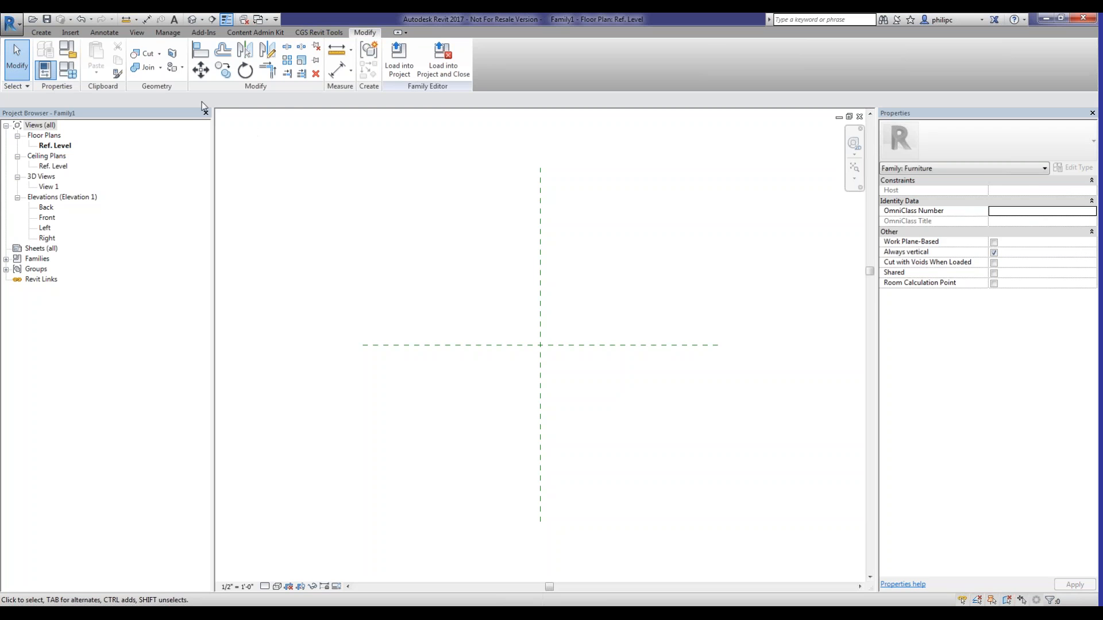
Draw a vertical reference plane on each side of the Center (Left/Right) plane, about 2'-11" and 3'-0" away from it
{"action": "left_click", "coordinate": [42, 33]}
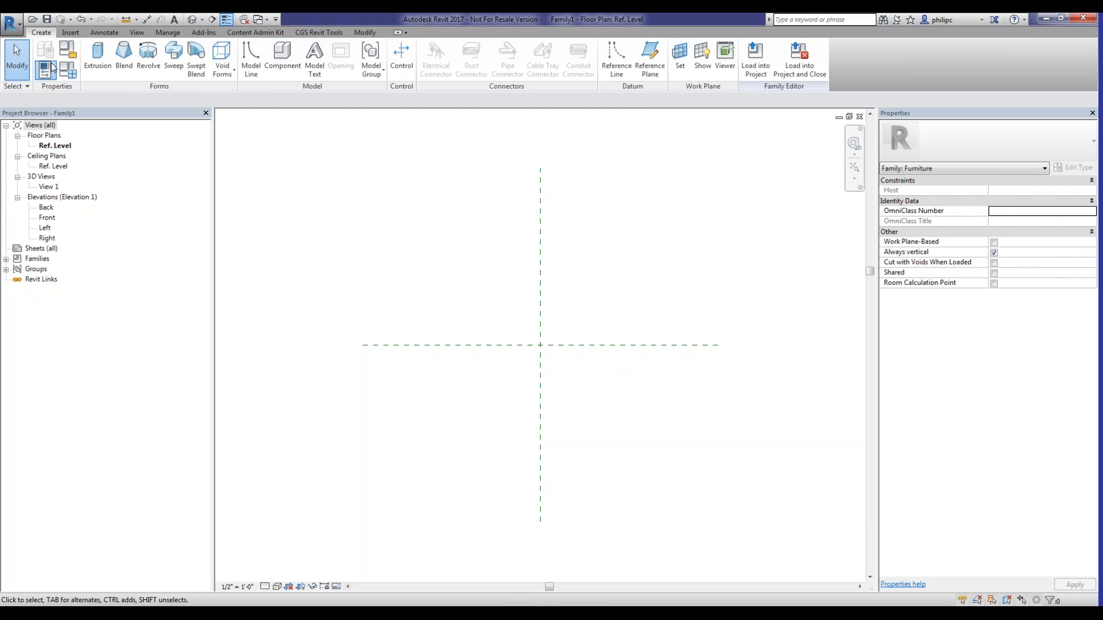
{"action": "left_click", "coordinate": [651, 58]}
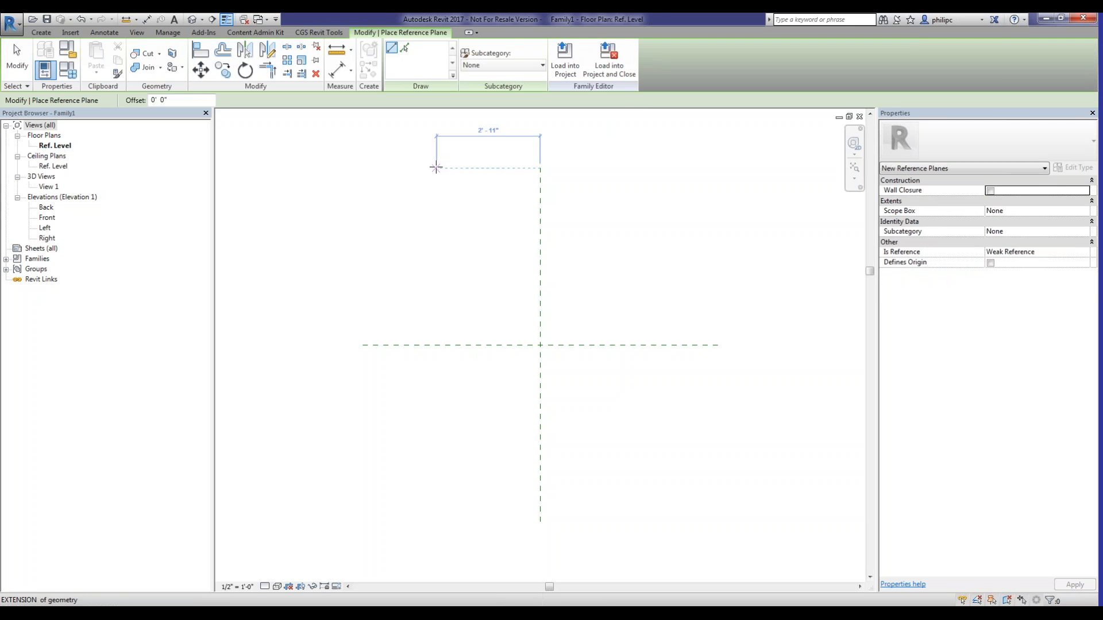
{"action": "left_click", "coordinate": [436, 168]}
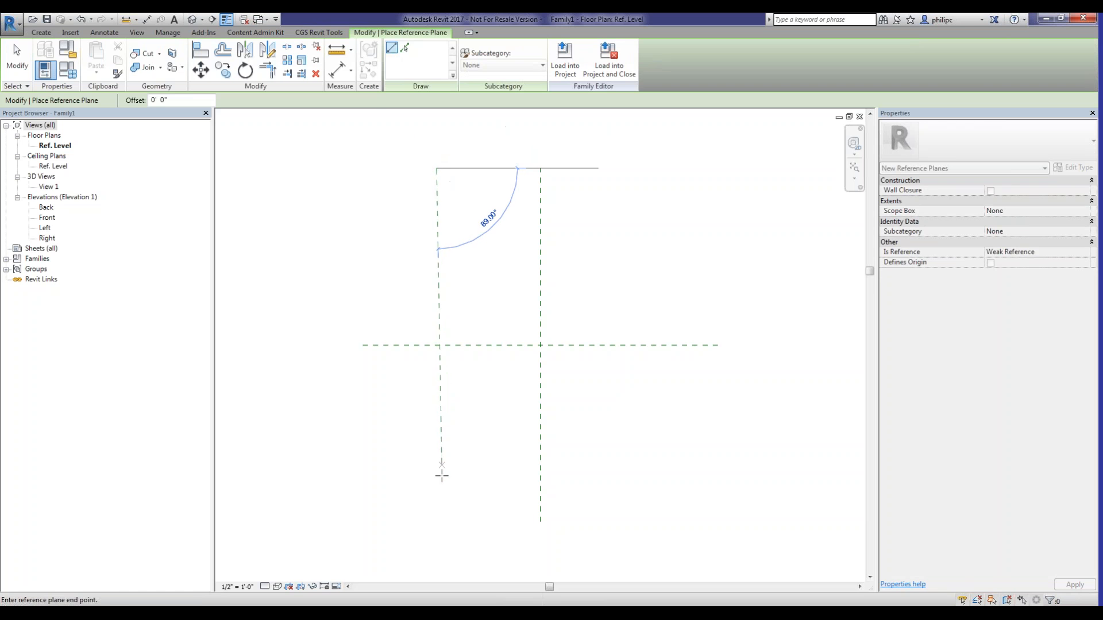
{"action": "left_click", "coordinate": [436, 521]}
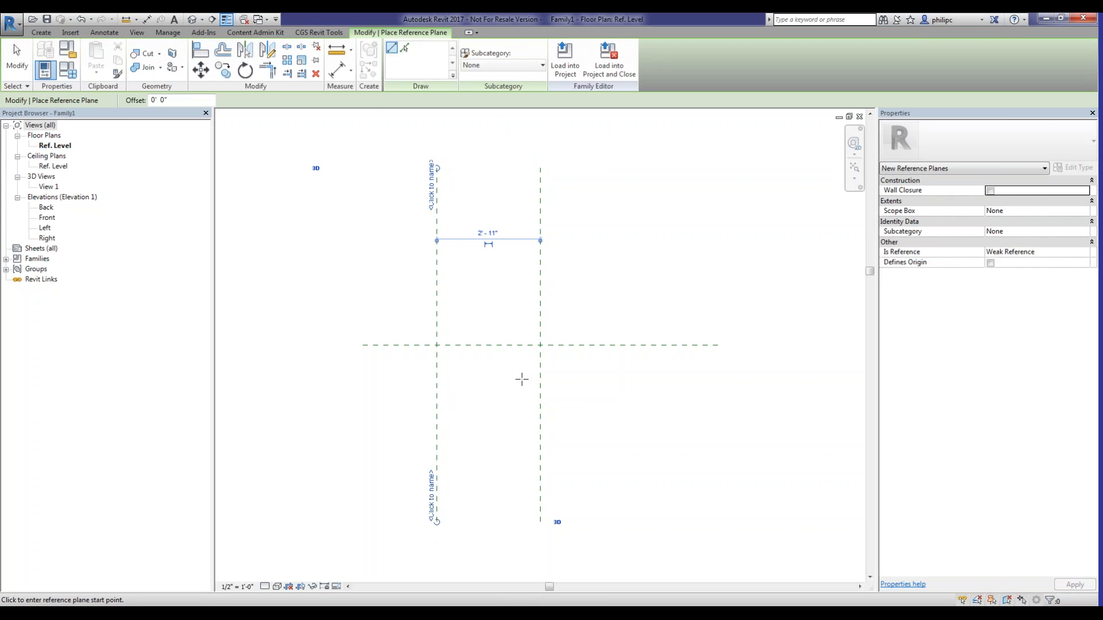
{"action": "left_click", "coordinate": [646, 168]}
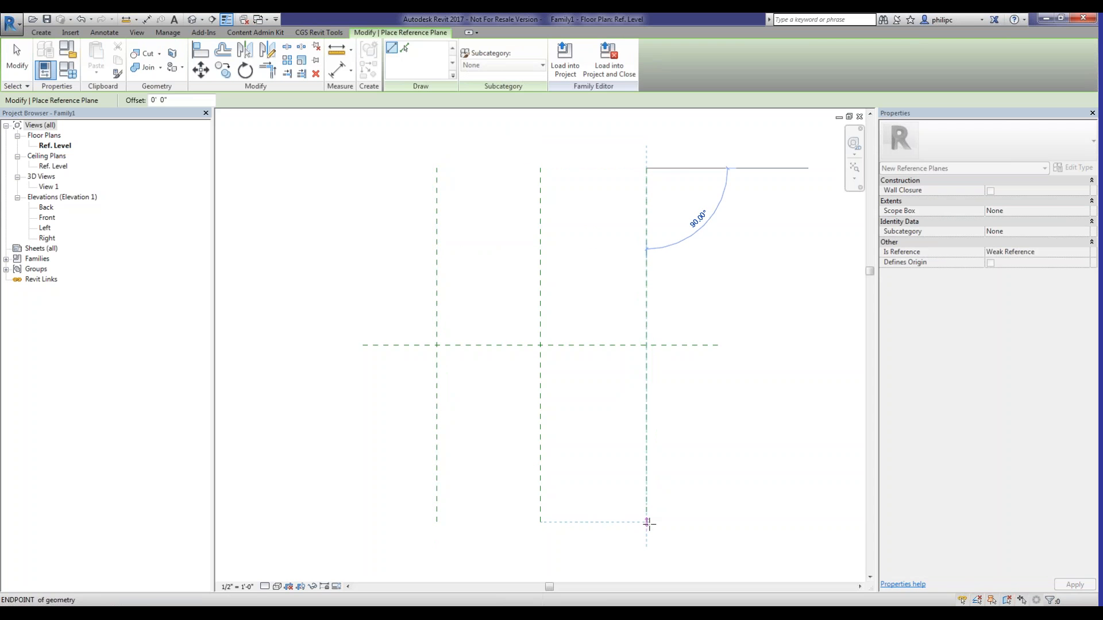
{"action": "left_click", "coordinate": [647, 522]}
Draw a horizontal reference plane below and above the Center (Front/Back) plane, each about 2'-5" away from it
{"action": "left_click", "coordinate": [364, 431]}
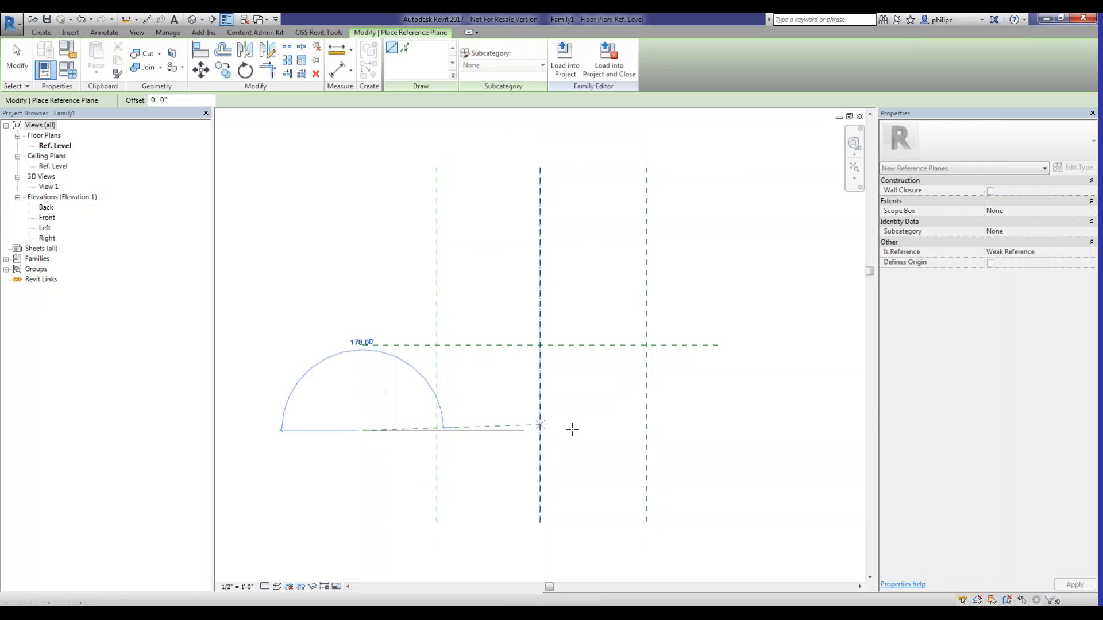
{"action": "left_click", "coordinate": [717, 430]}
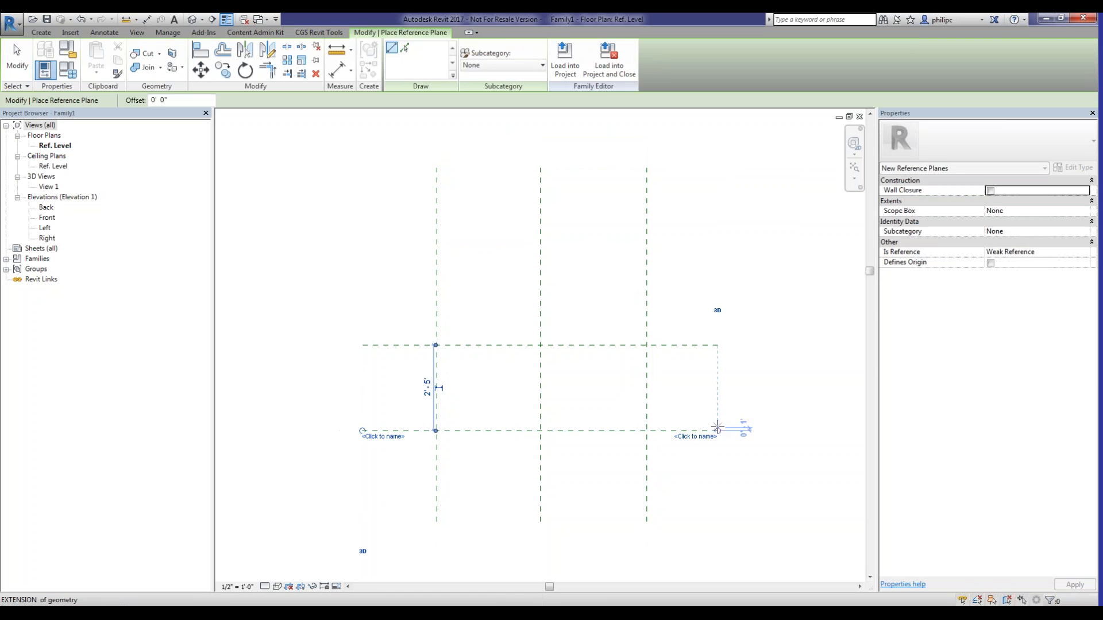
{"action": "left_click", "coordinate": [389, 262]}
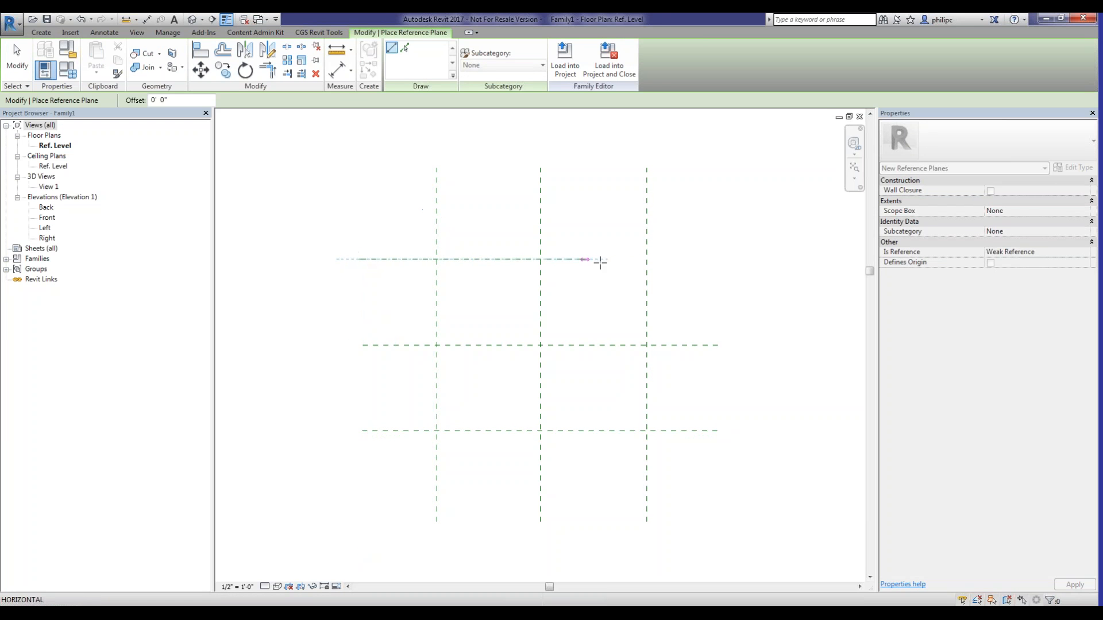
{"action": "left_click", "coordinate": [714, 259]}
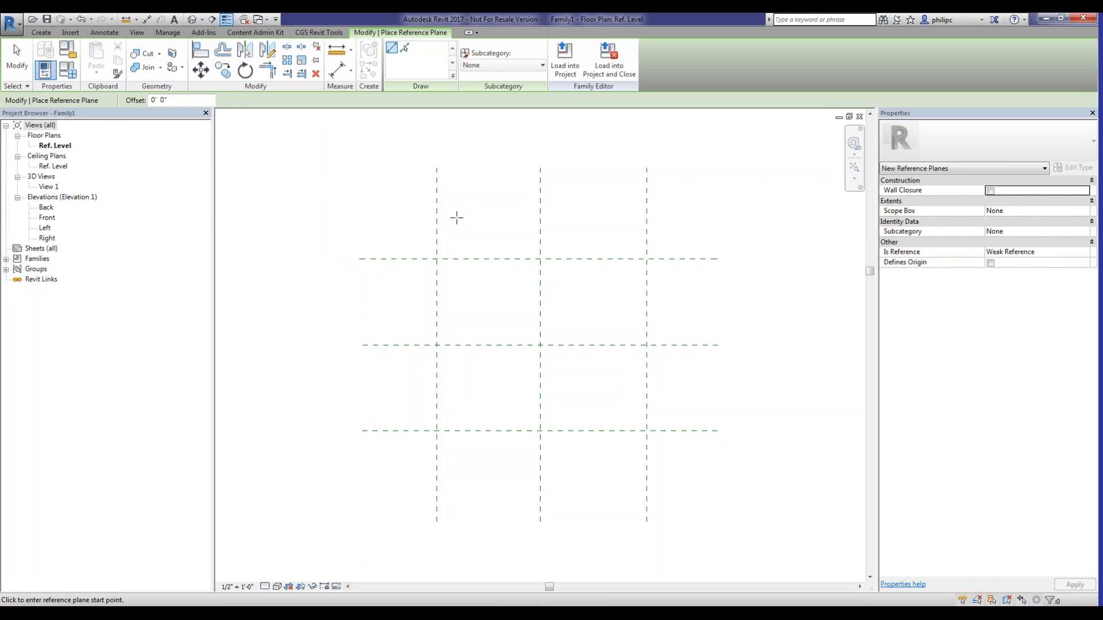
Place an aligned dimension string across the three vertical reference planes and constrain its segments to be equal
{"action": "scroll", "coordinate": [463, 263], "scroll_direction": "down", "scroll_amount": 2}
{"action": "left_click", "coordinate": [101, 33]}
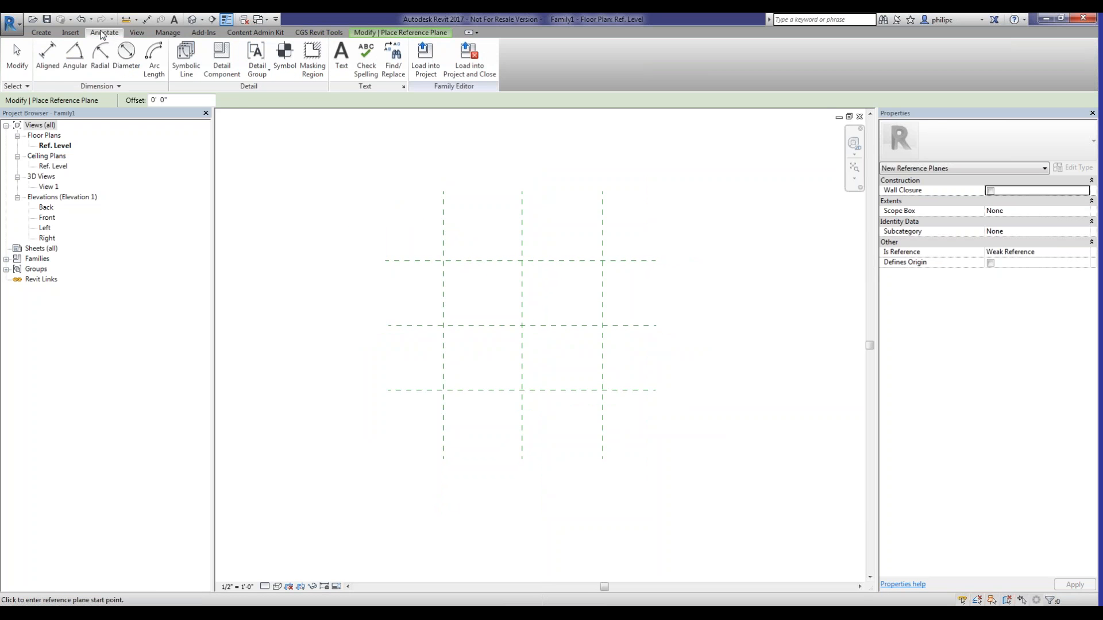
{"action": "left_click", "coordinate": [49, 66]}
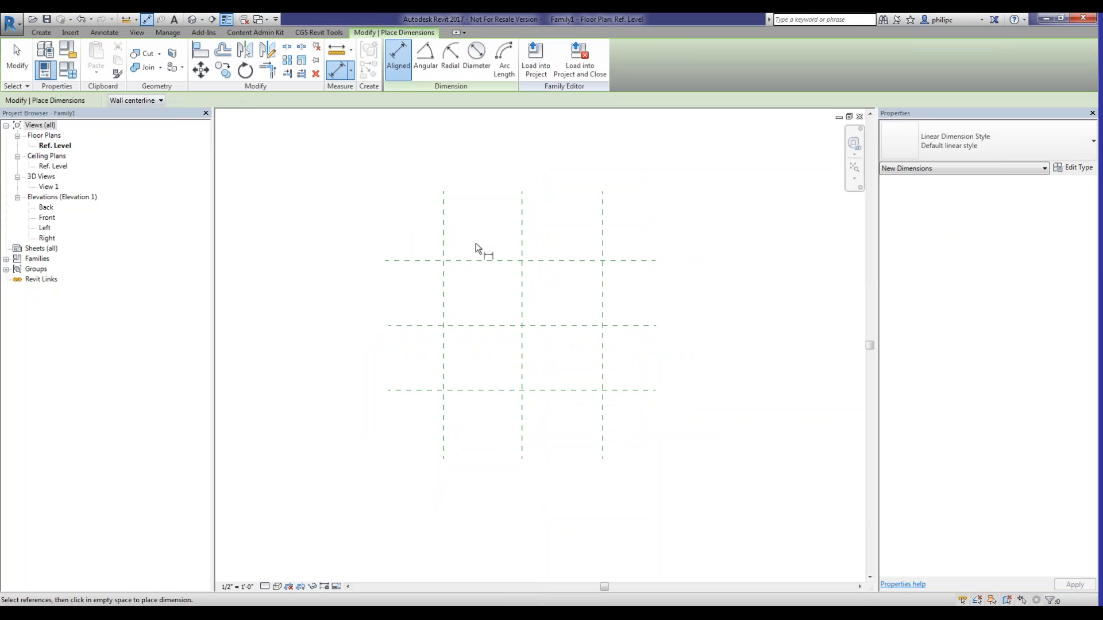
{"action": "left_click", "coordinate": [443, 228]}
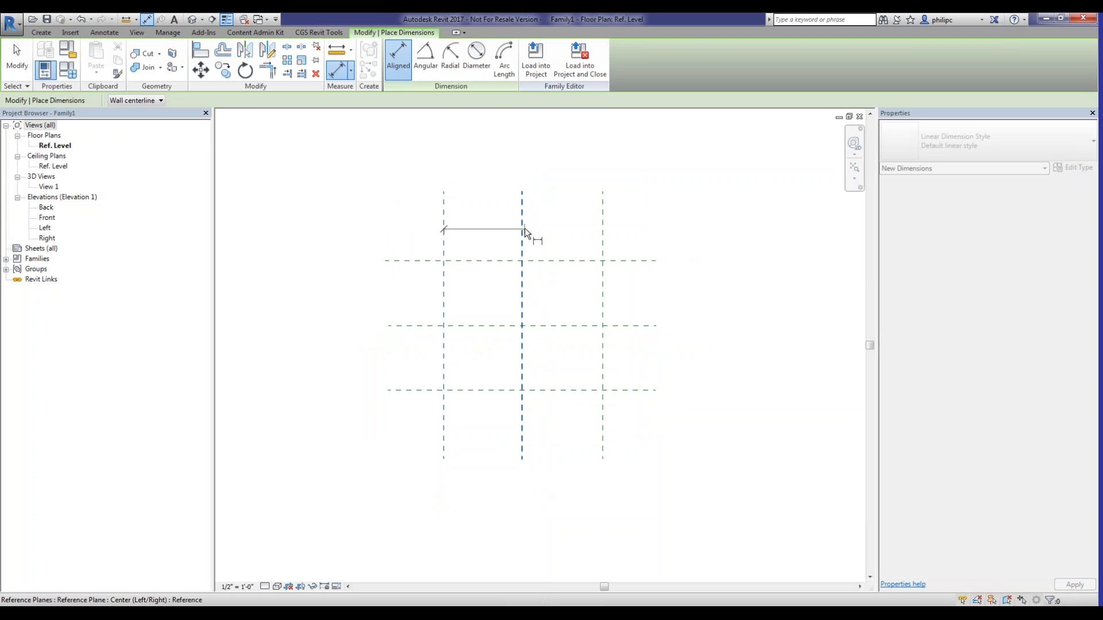
{"action": "left_click", "coordinate": [522, 228]}
{"action": "left_click", "coordinate": [603, 228]}
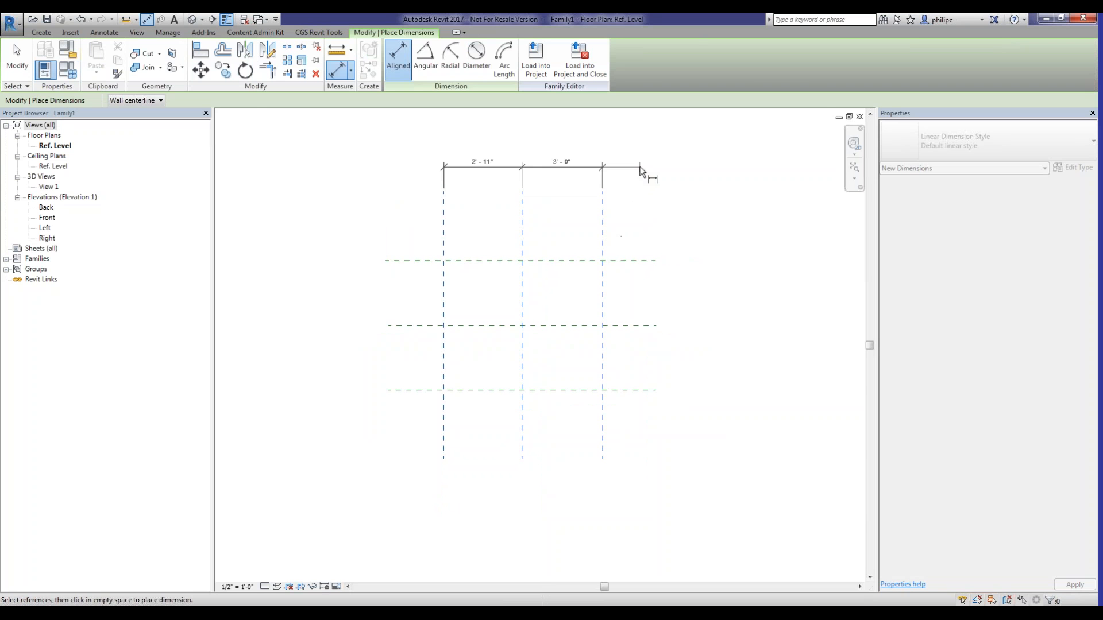
{"action": "left_click", "coordinate": [640, 169]}
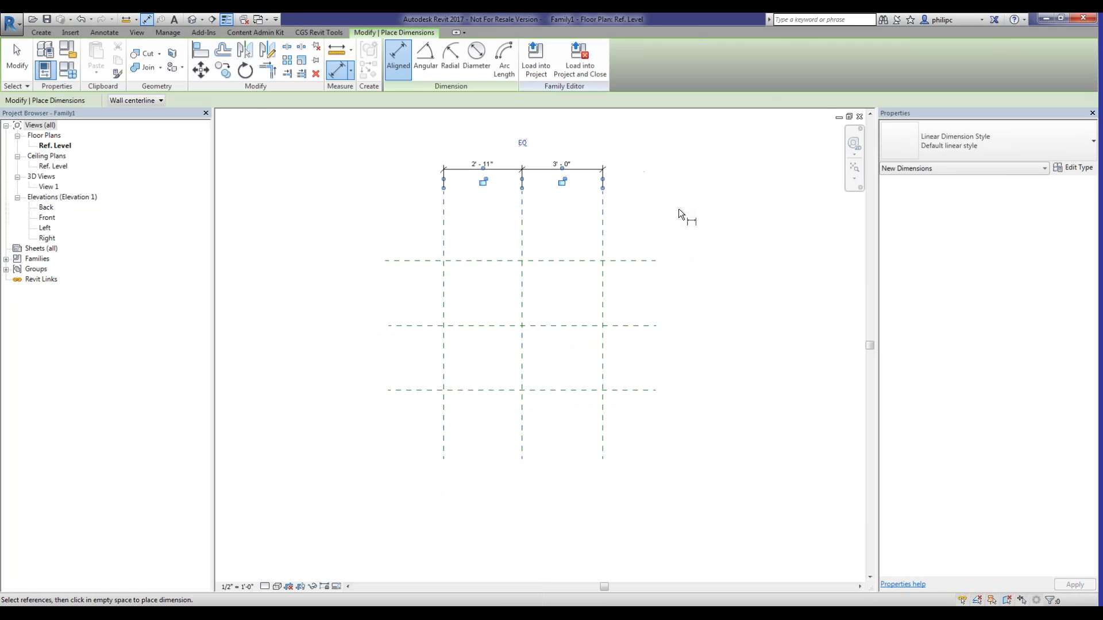
{"action": "left_click", "coordinate": [523, 143]}
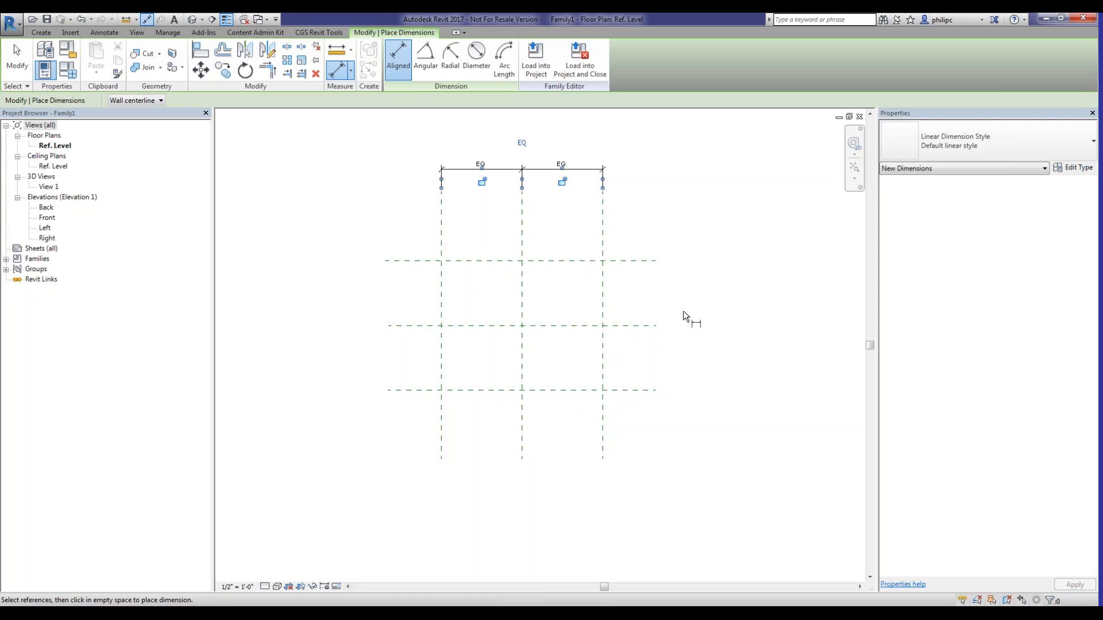
Add an overall aligned dimension between the two outer vertical reference planes, above the equality dimension
{"action": "left_click", "coordinate": [393, 51]}
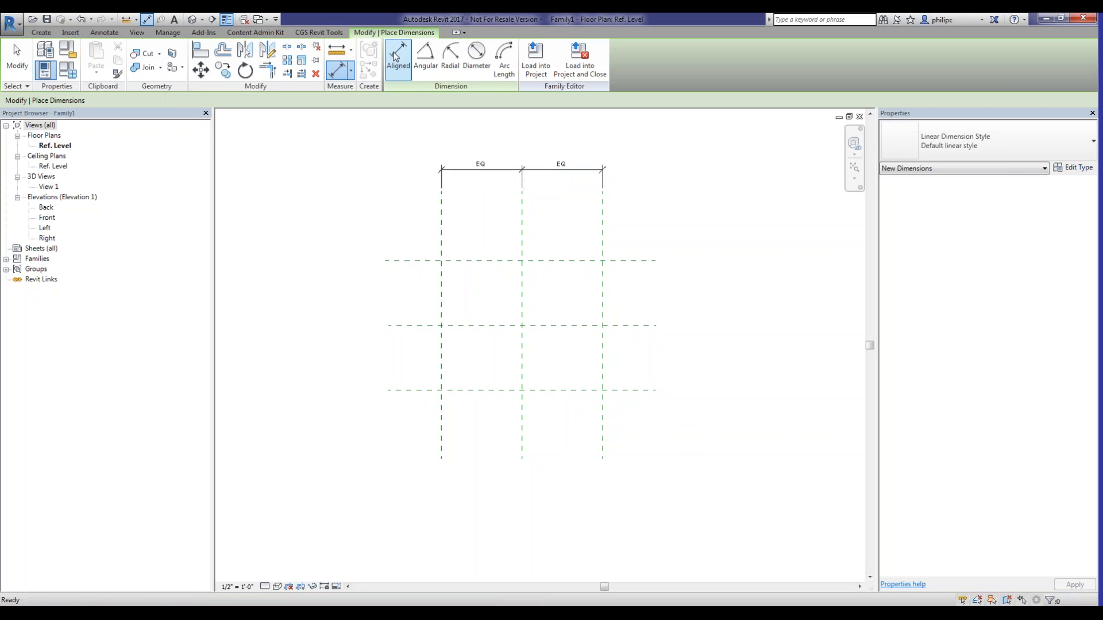
{"action": "left_click", "coordinate": [442, 224]}
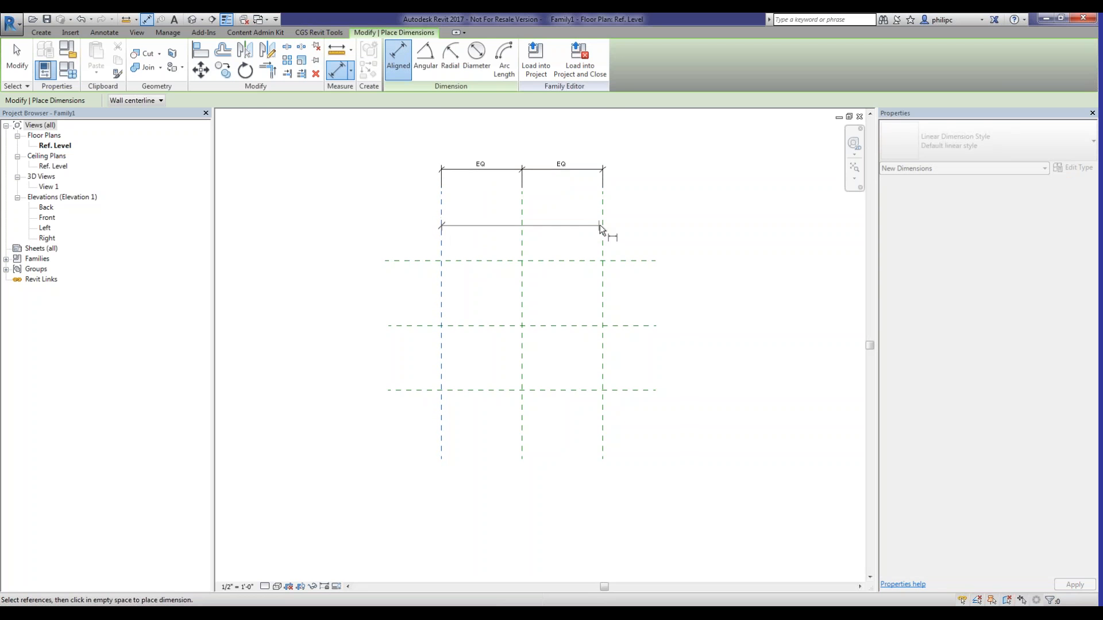
{"action": "left_click", "coordinate": [602, 225]}
{"action": "left_click", "coordinate": [601, 146]}
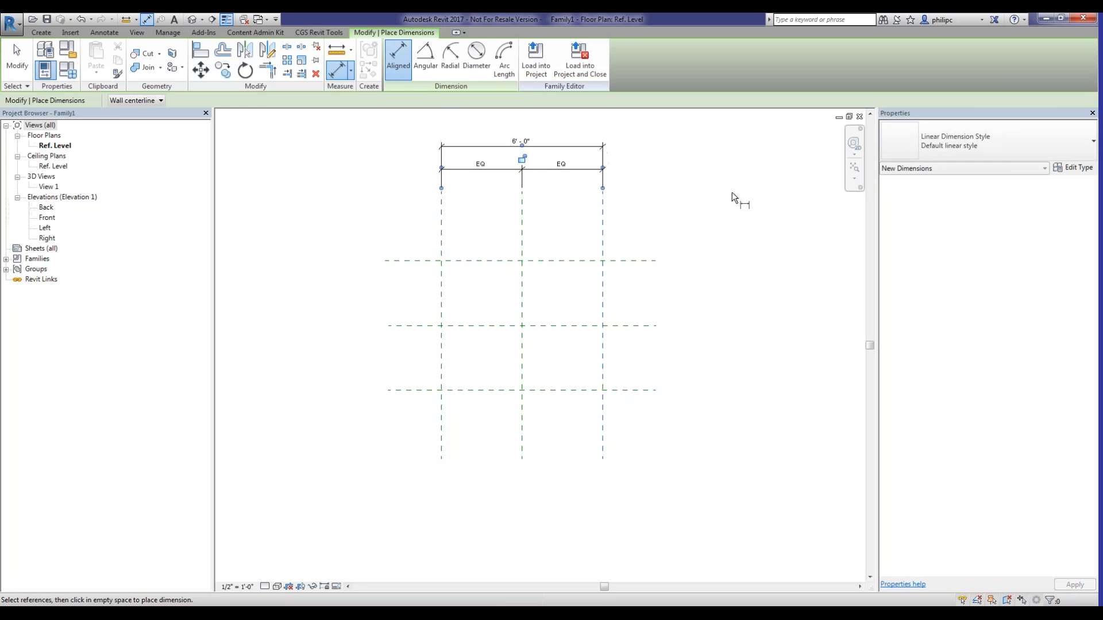
Place an aligned dimension string across the three horizontal reference planes and constrain its segments to be equal
{"action": "left_click", "coordinate": [395, 260]}
{"action": "left_click", "coordinate": [395, 326]}
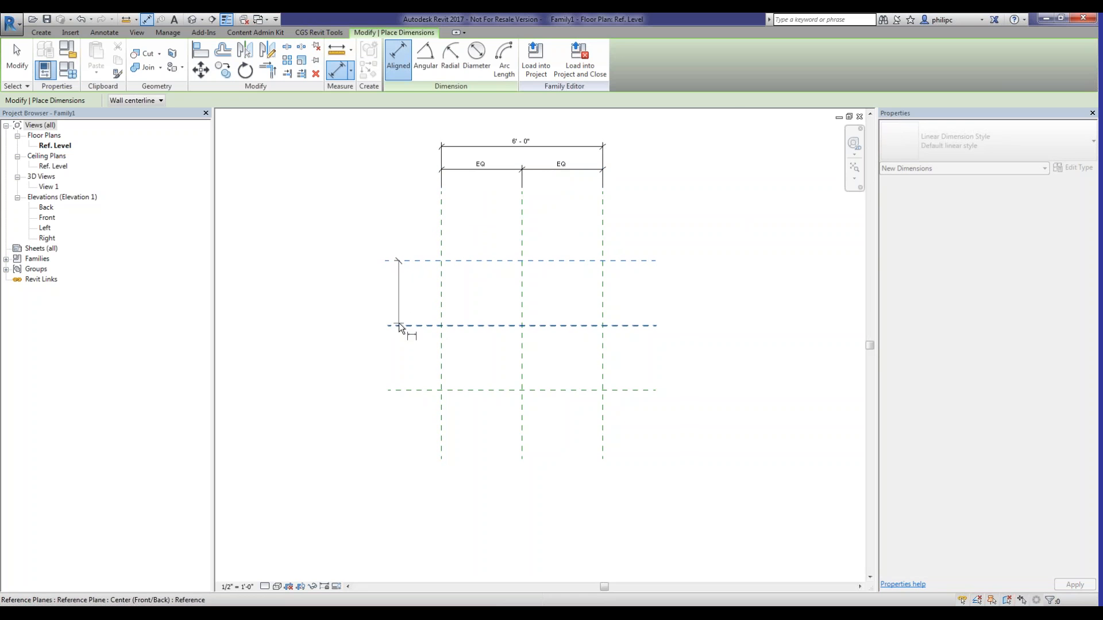
{"action": "left_click", "coordinate": [398, 389]}
{"action": "left_click", "coordinate": [362, 368]}
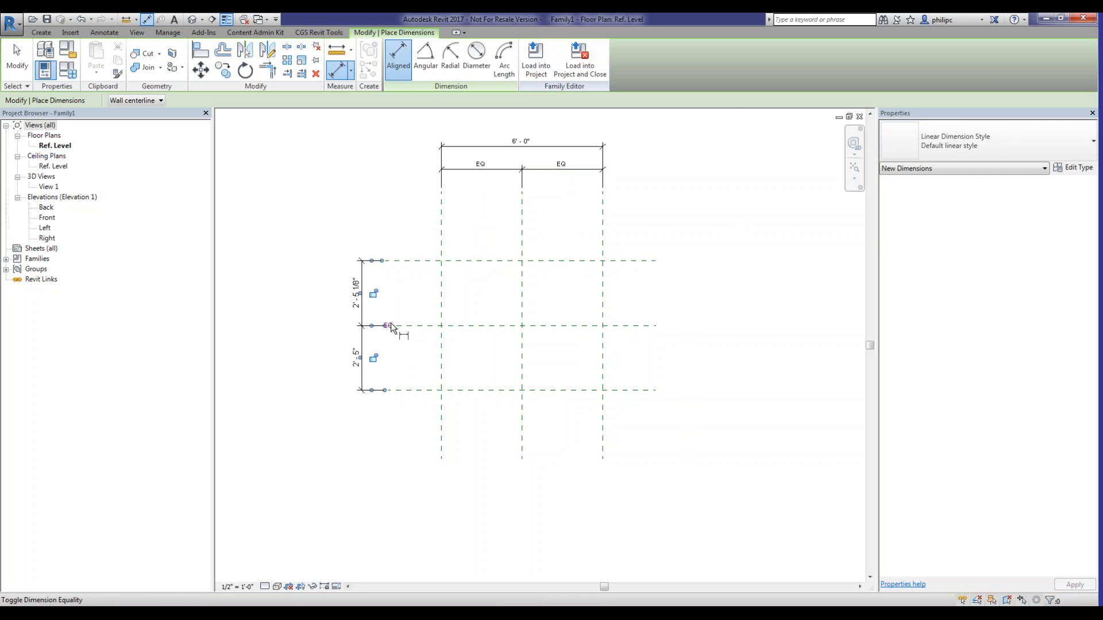
Add an overall aligned dimension between the two outer horizontal reference planes, outside the equality dimension
{"action": "left_click", "coordinate": [413, 259]}
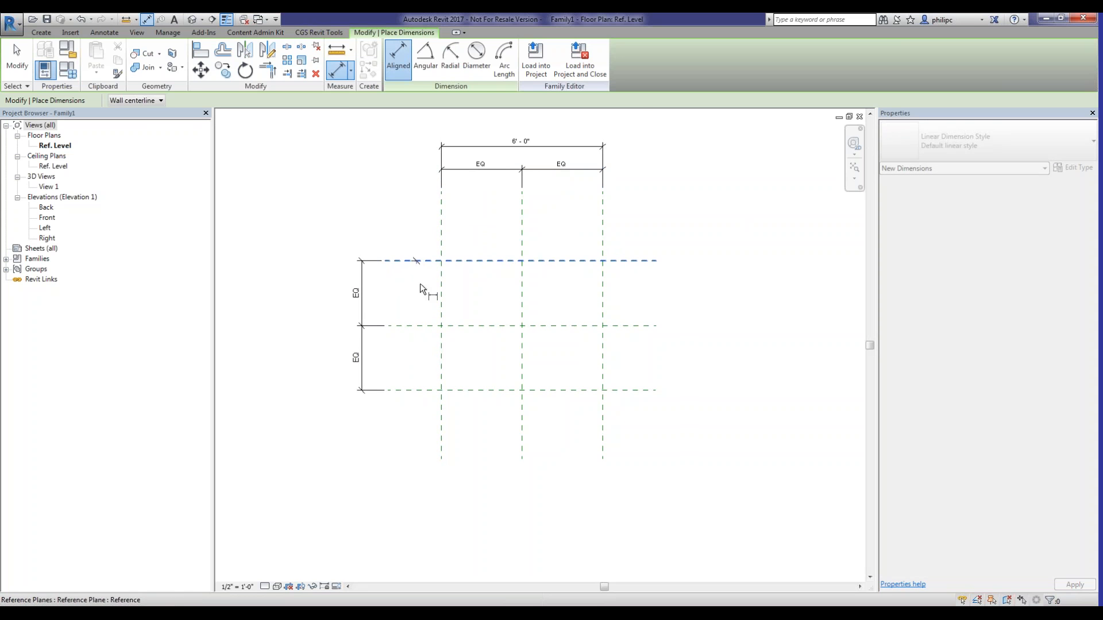
{"action": "left_click", "coordinate": [418, 390]}
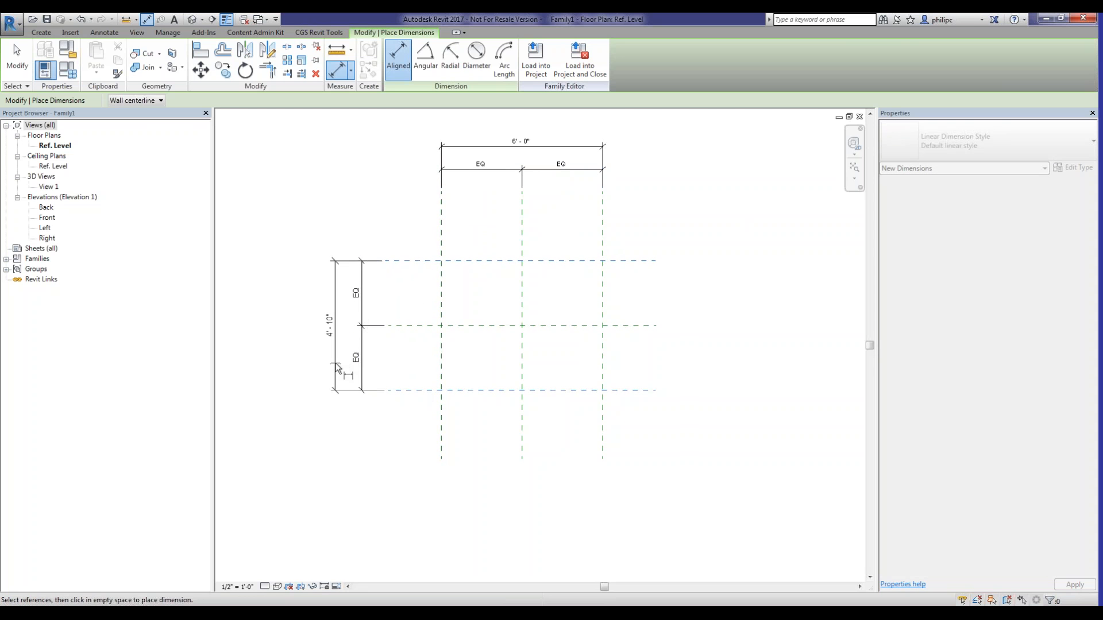
{"action": "left_click", "coordinate": [335, 368]}
{"action": "key", "text": "Escape"}
{"action": "key", "text": "Escape"}
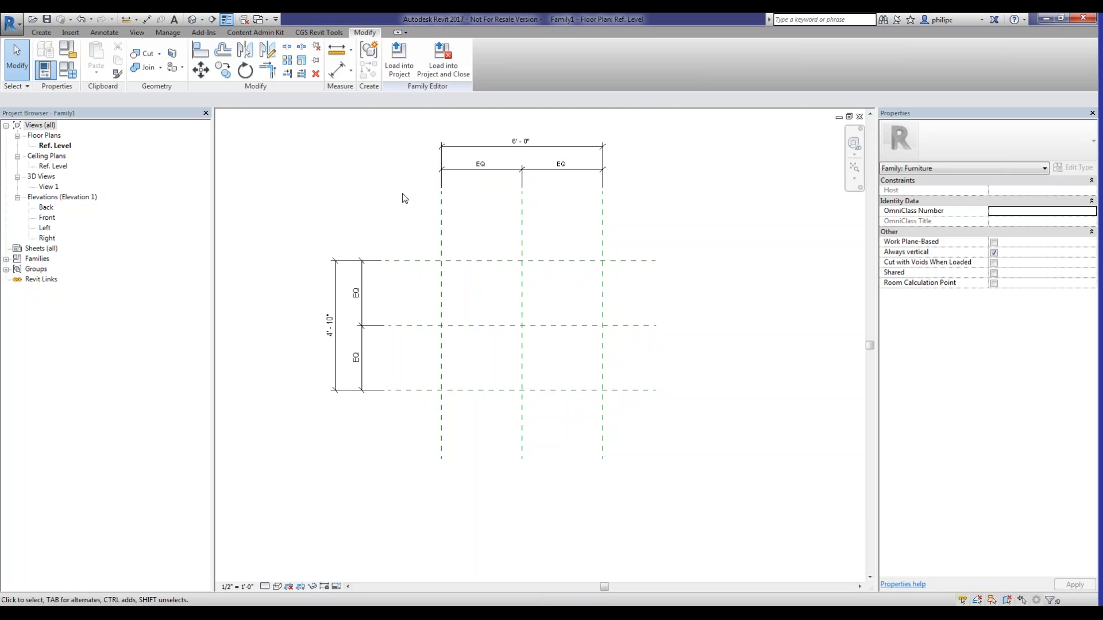
Label the overall dimension across the vertical reference planes with a new family type parameter named Length, grouped under Dimensions
{"action": "left_click", "coordinate": [484, 152]}
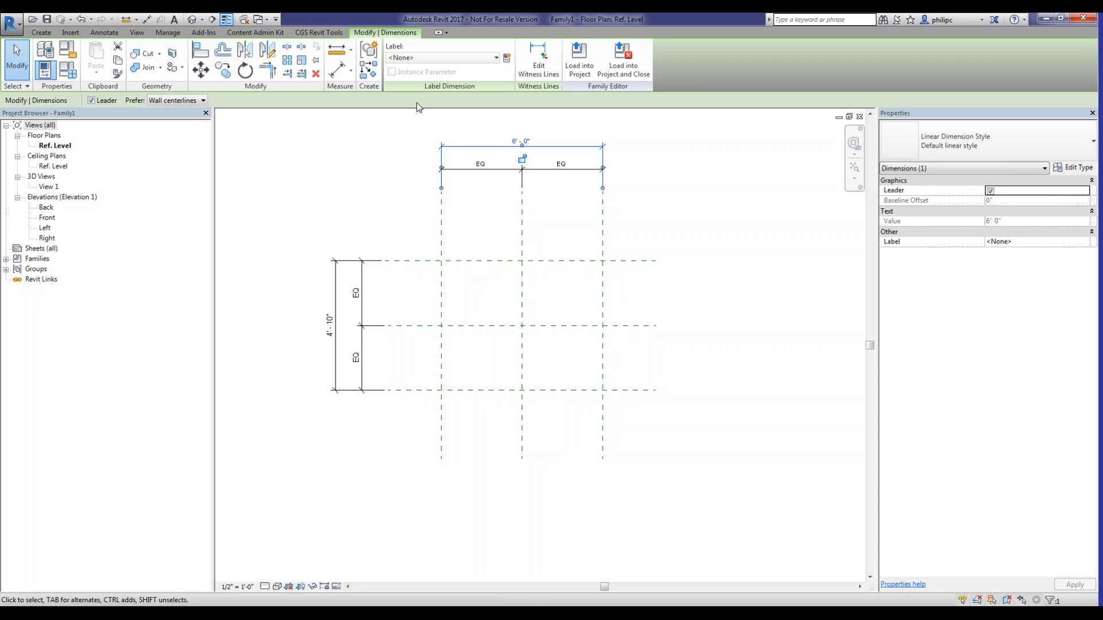
{"action": "left_click", "coordinate": [506, 59]}
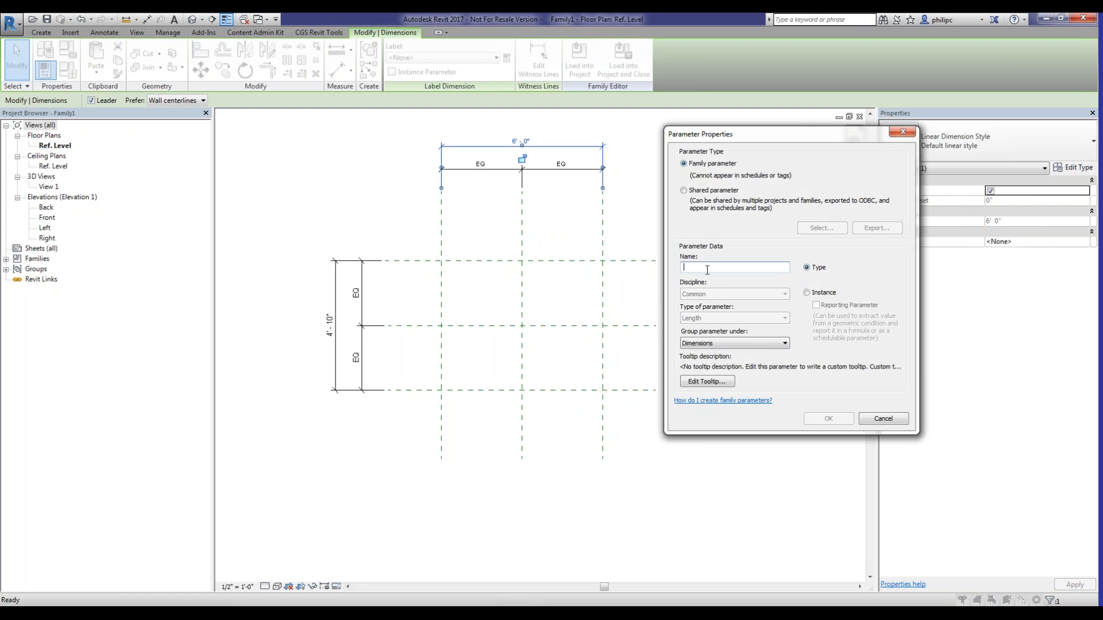
{"action": "type", "text": "ength"}
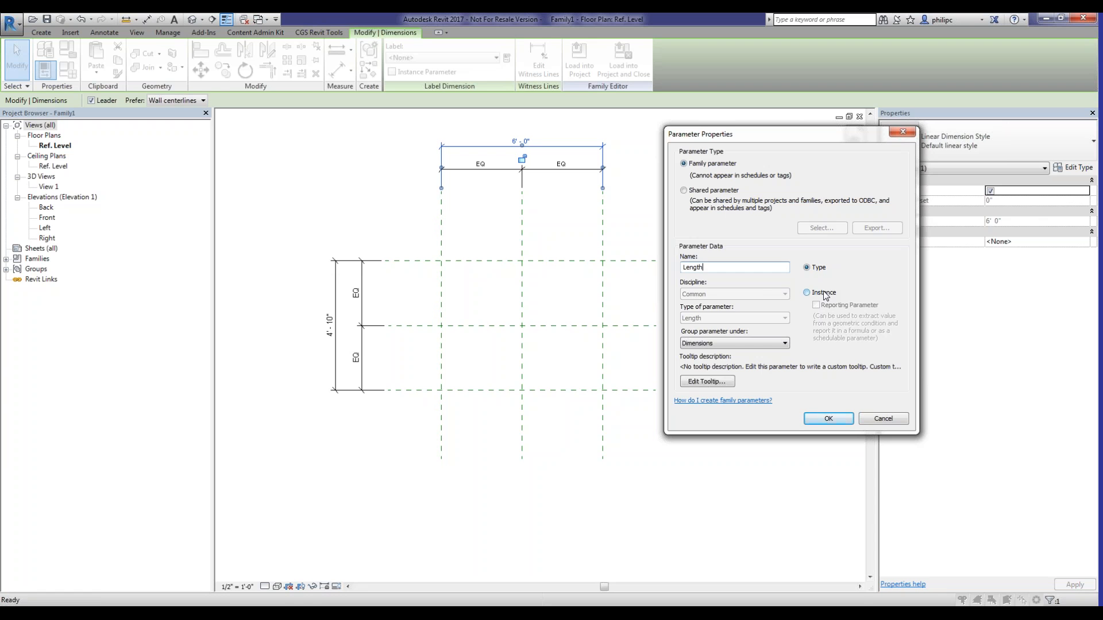
{"action": "left_click", "coordinate": [710, 382]}
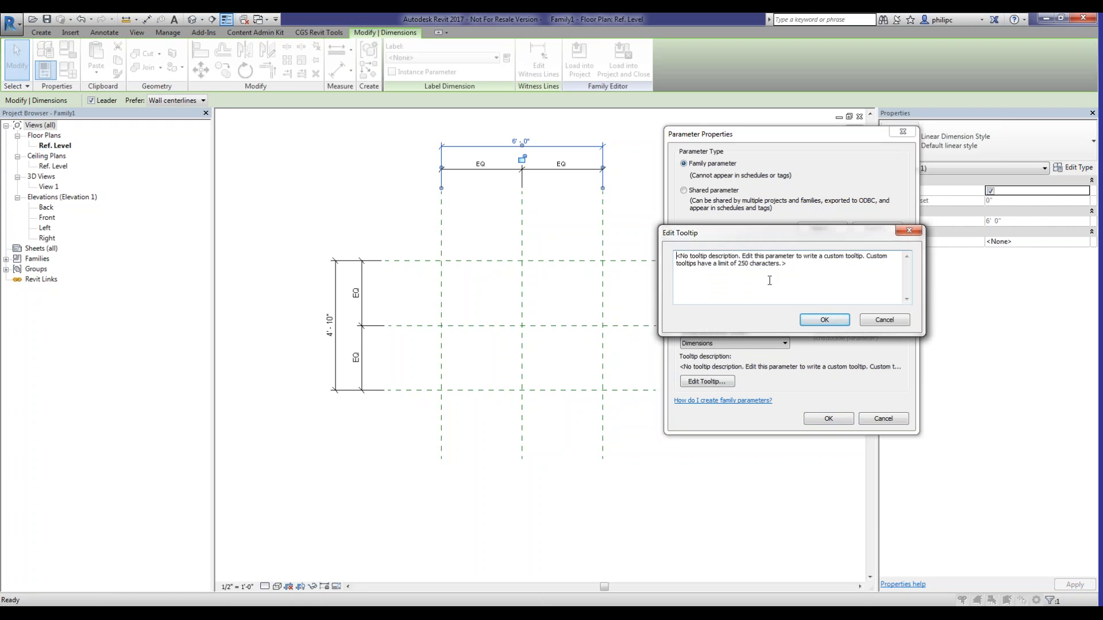
{"action": "left_click_drag", "start_coordinate": [753, 232], "coordinate": [466, 214]}
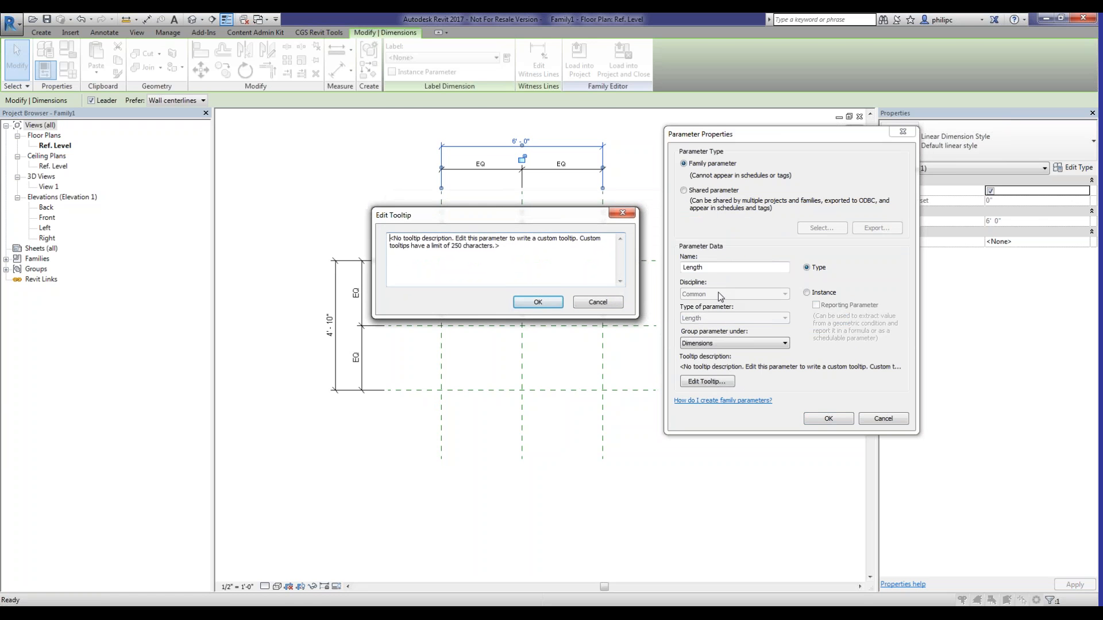
{"action": "left_click", "coordinate": [557, 303]}
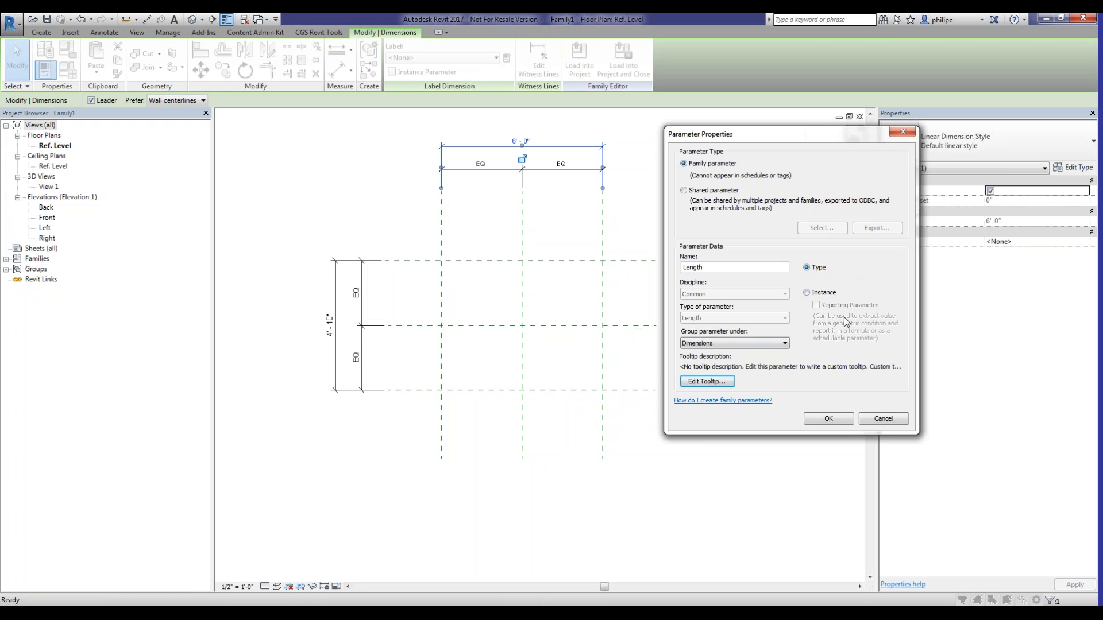
{"action": "left_click", "coordinate": [834, 423]}
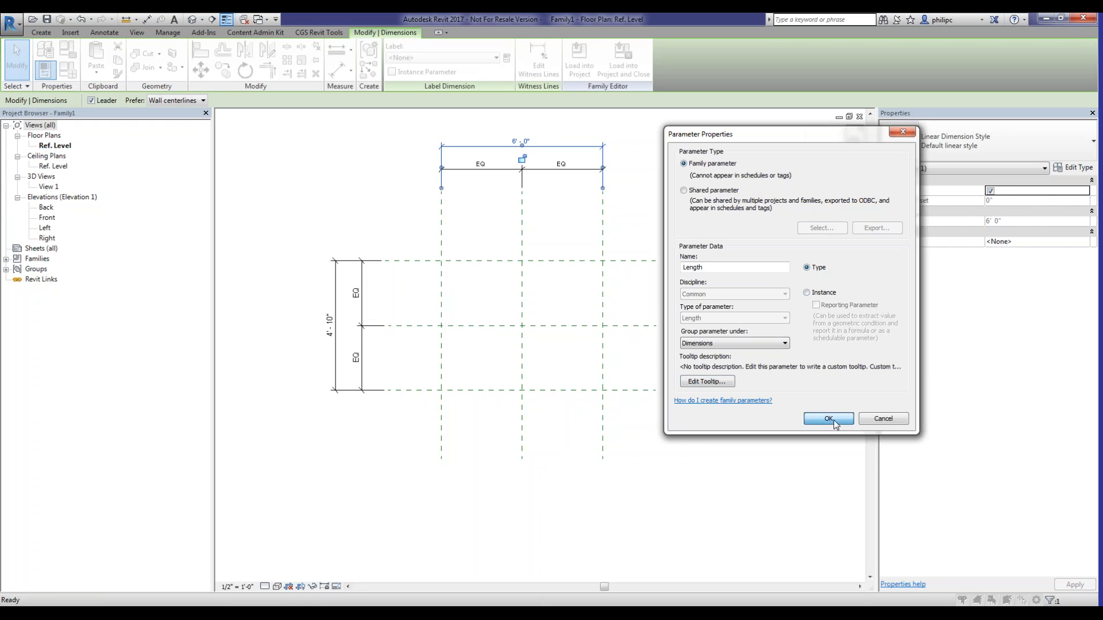
{"action": "left_click", "coordinate": [488, 116]}
Flex the vertical reference planes by setting the Length dimension to 5'-0"
{"action": "scroll", "coordinate": [489, 119], "scroll_direction": "up", "scroll_amount": 1}
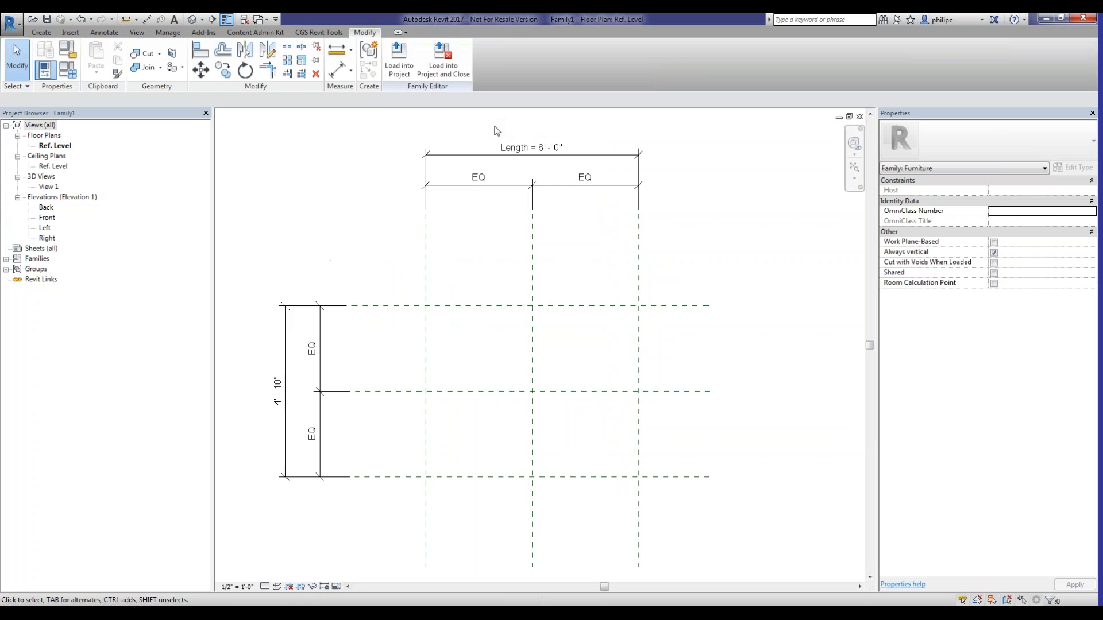
{"action": "scroll", "coordinate": [496, 130], "scroll_direction": "up", "scroll_amount": 1}
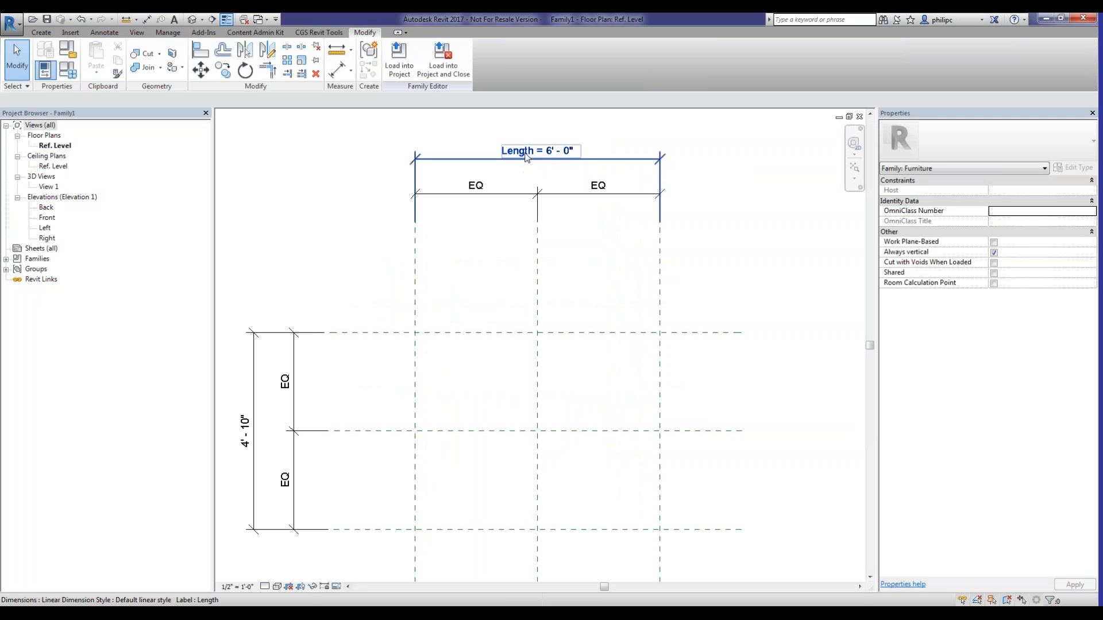
{"action": "left_click", "coordinate": [568, 155]}
{"action": "left_click", "coordinate": [568, 155]}
{"action": "left_click", "coordinate": [564, 153]}
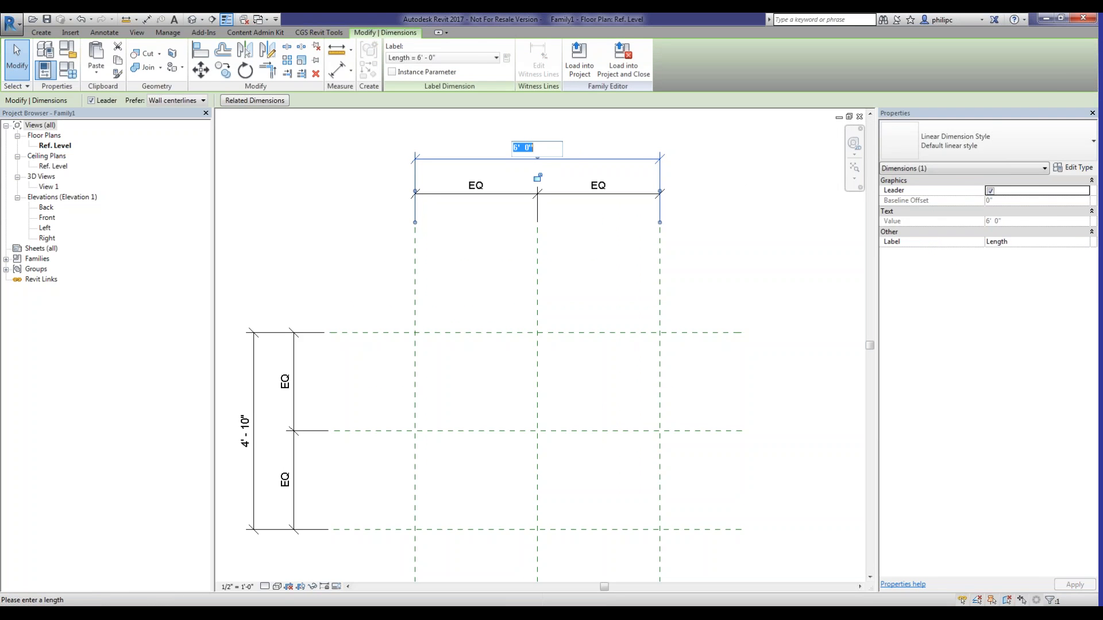
{"action": "type", "text": "5"}
{"action": "key", "text": "Return"}
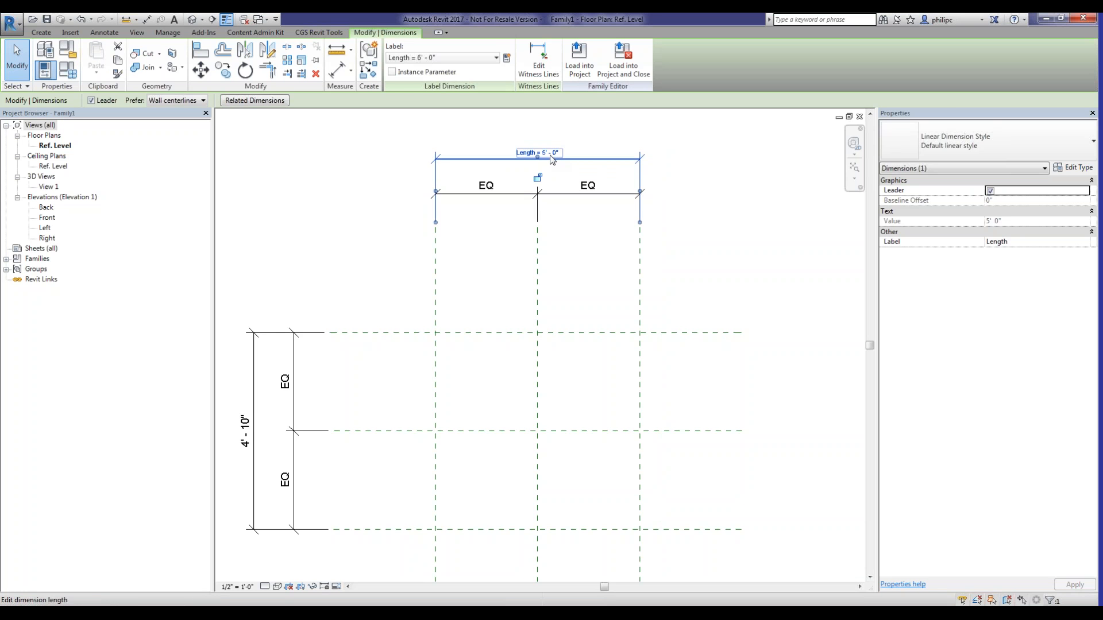
Set the Length dimension to 4'-0" and deselect it
{"action": "left_click", "coordinate": [550, 155]}
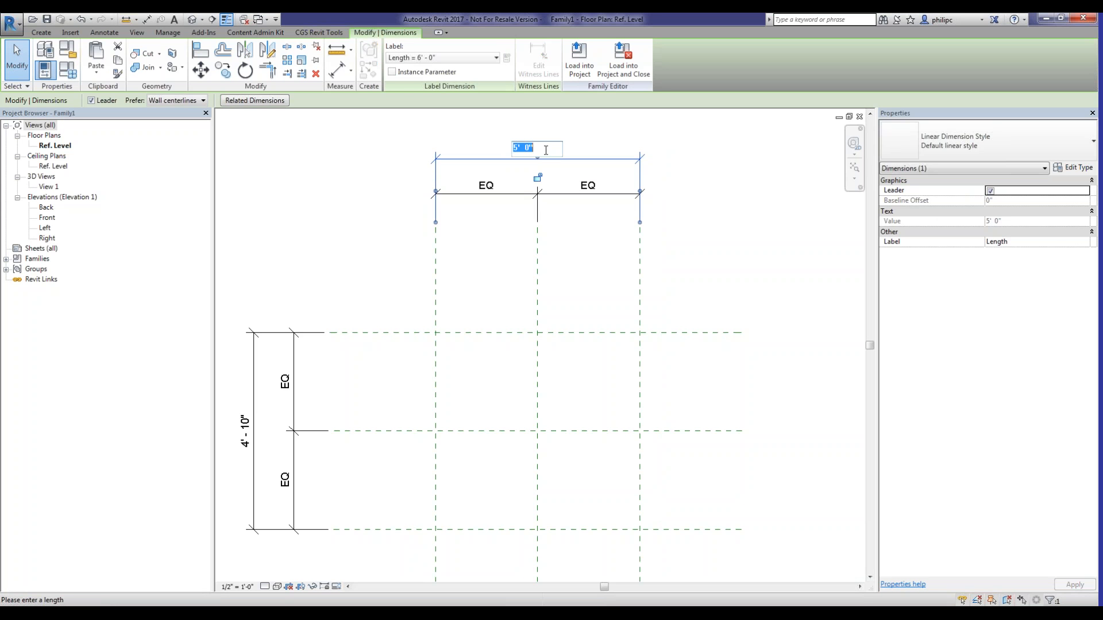
{"action": "type", "text": "4"}
{"action": "key", "text": "Return"}
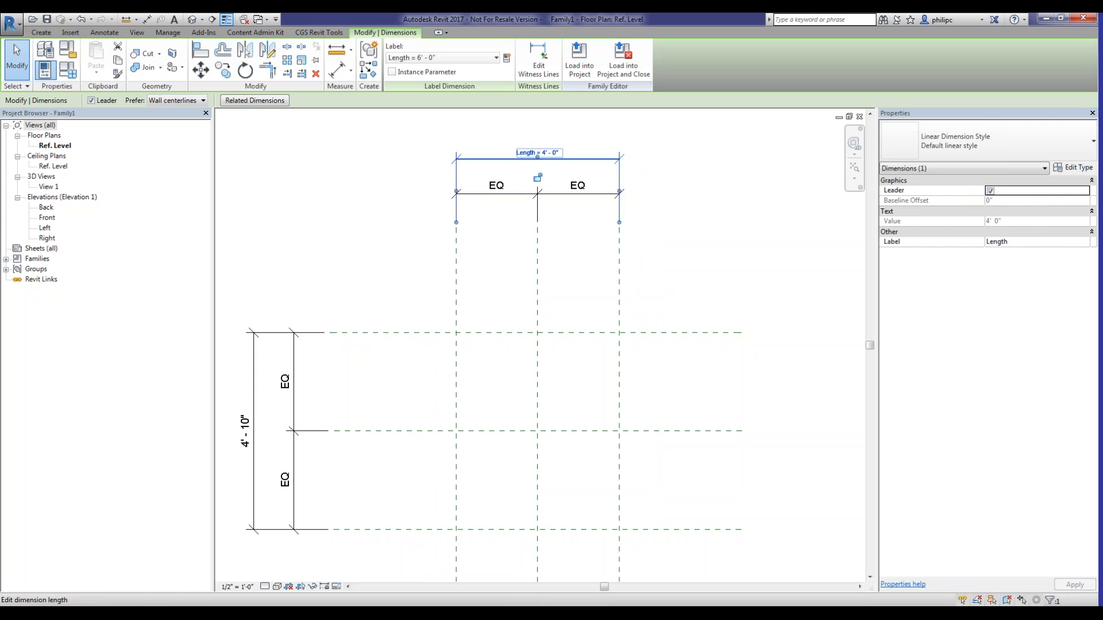
{"action": "left_click", "coordinate": [405, 216]}
Label the overall dimension across the horizontal reference planes with a new family type parameter named Width
{"action": "scroll", "coordinate": [325, 399], "scroll_direction": "down", "scroll_amount": 2}
{"action": "scroll", "coordinate": [296, 396], "scroll_direction": "up", "scroll_amount": 1}
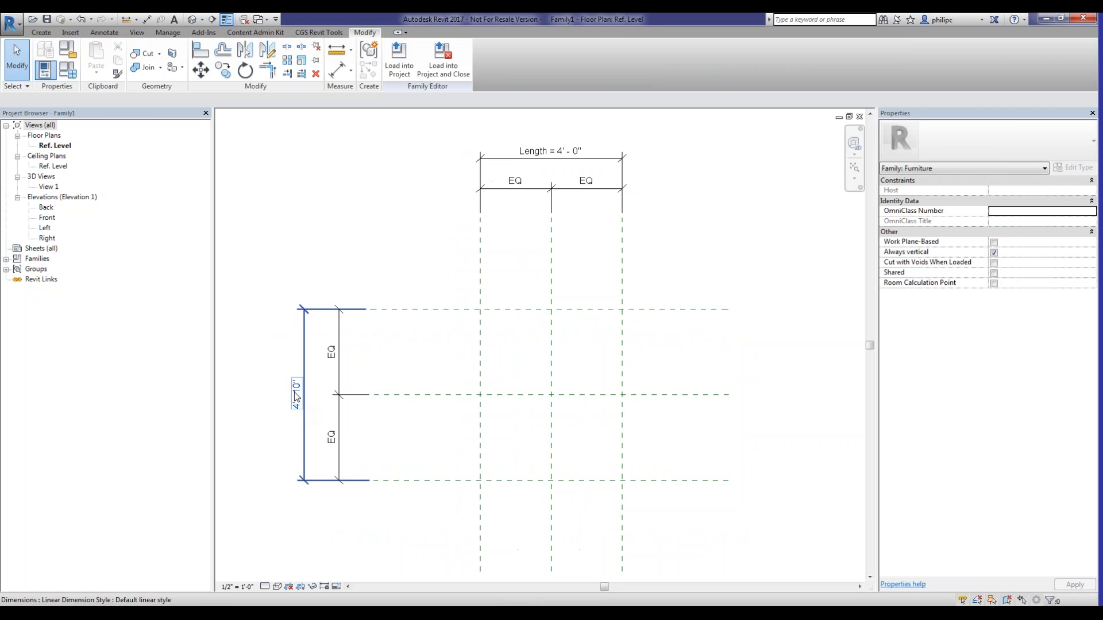
{"action": "left_click", "coordinate": [296, 397]}
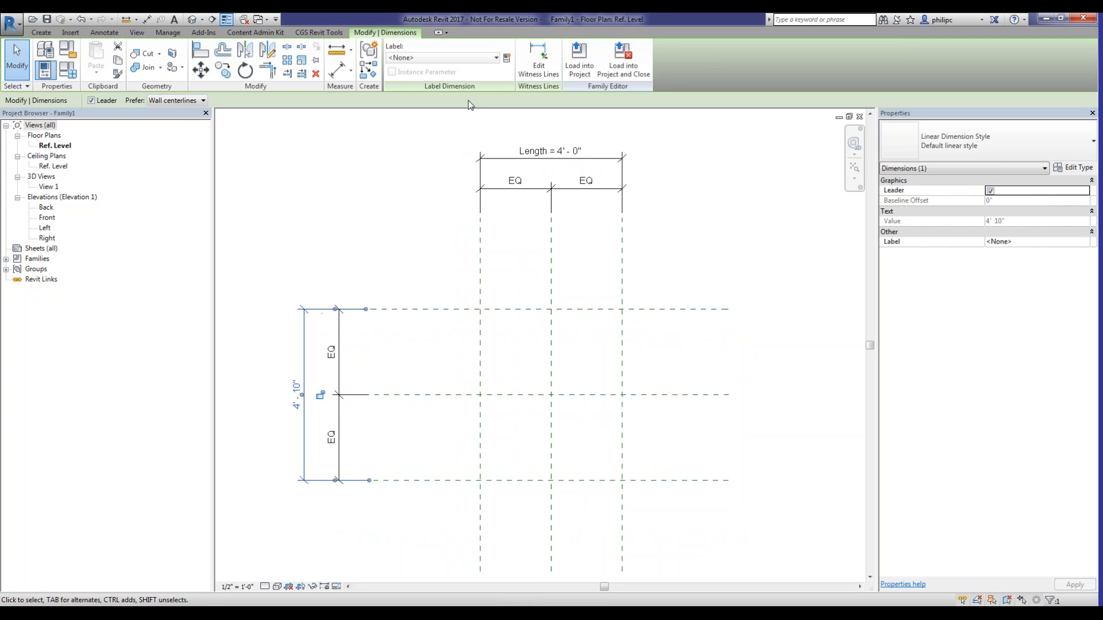
{"action": "left_click", "coordinate": [507, 58]}
{"action": "left_click", "coordinate": [702, 267]}
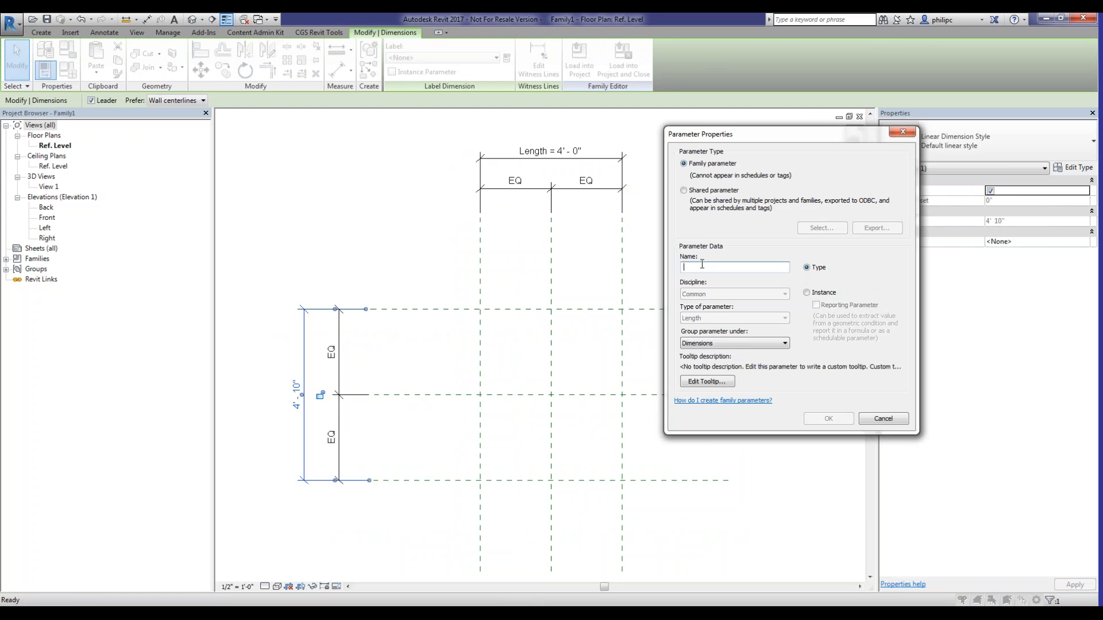
{"action": "type", "text": "Width"}
{"action": "left_click", "coordinate": [828, 419]}
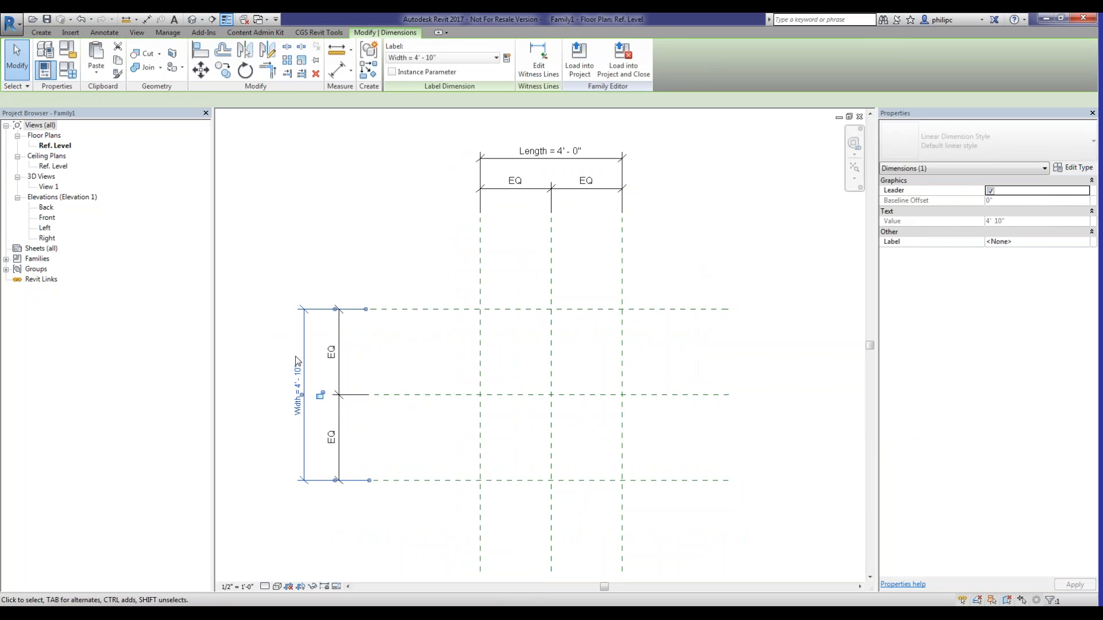
Set the Width dimension to 3'-0" and deselect it
{"action": "left_click", "coordinate": [299, 381]}
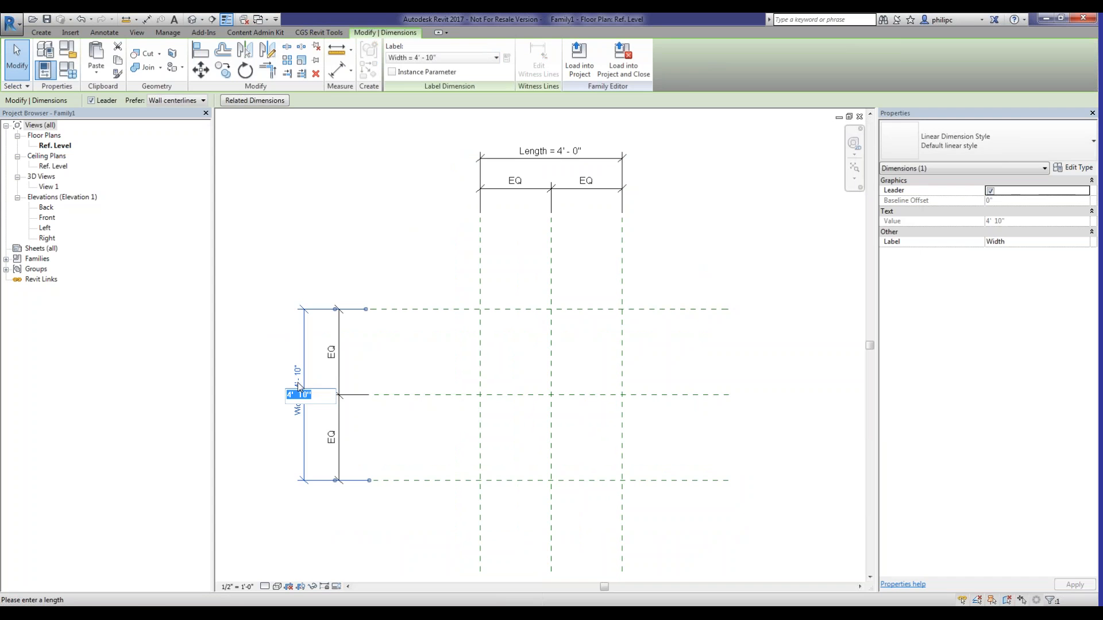
{"action": "type", "text": "3"}
{"action": "key", "text": "Return"}
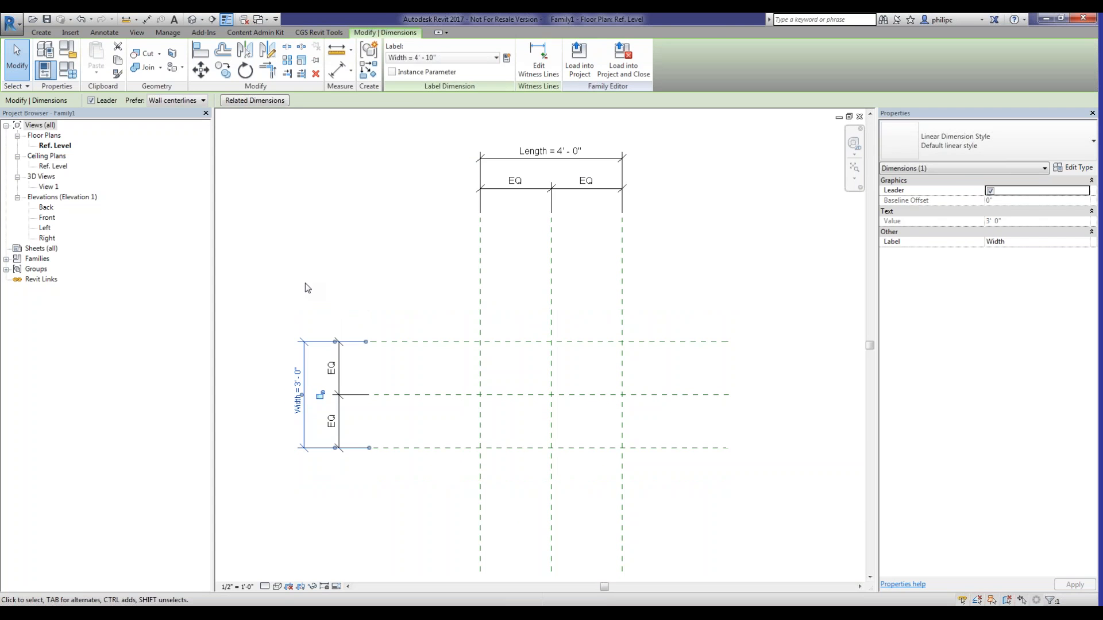
{"action": "left_click", "coordinate": [335, 271]}
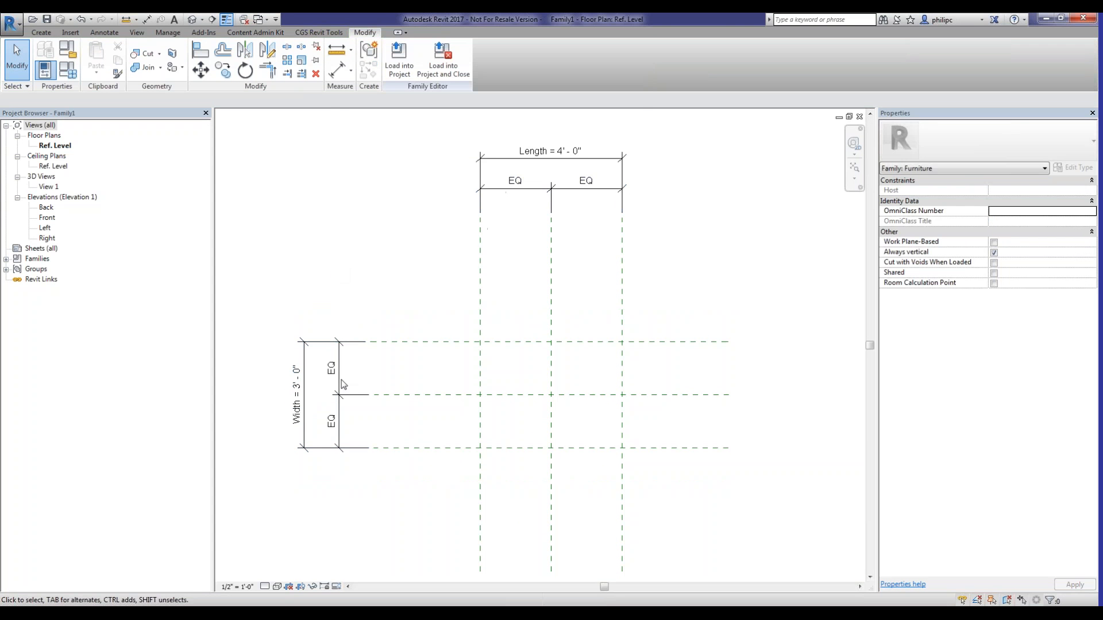
In the Front elevation, draw a horizontal reference plane about 3'-2" above Ref. Level and another about 9" below it
{"action": "double_click", "coordinate": [46, 218]}
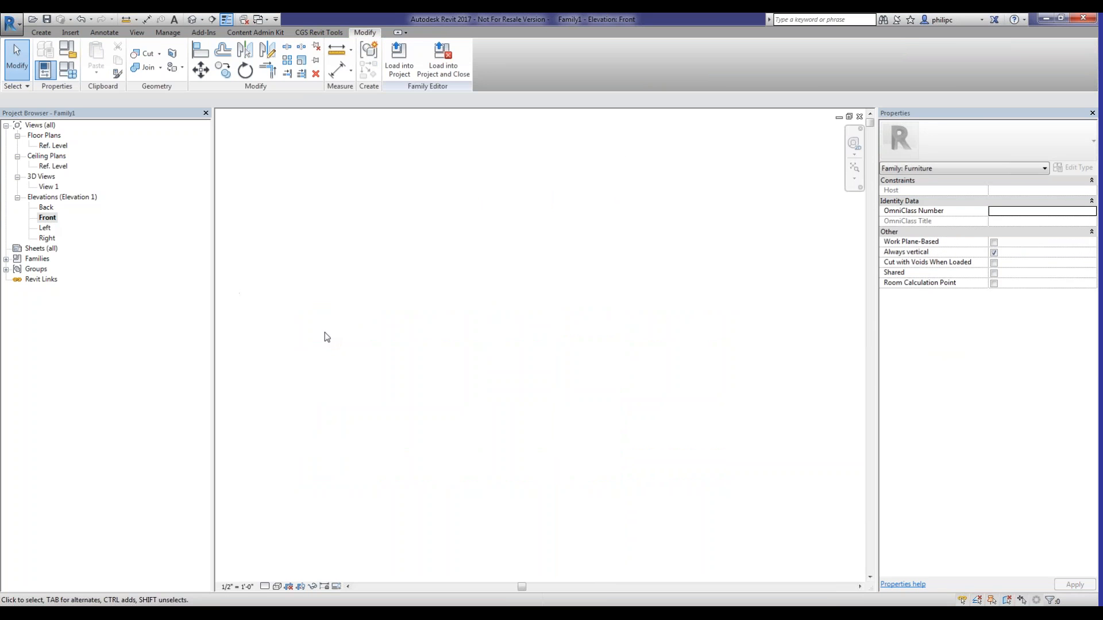
{"action": "key", "text": "z"}
{"action": "key", "text": "e"}
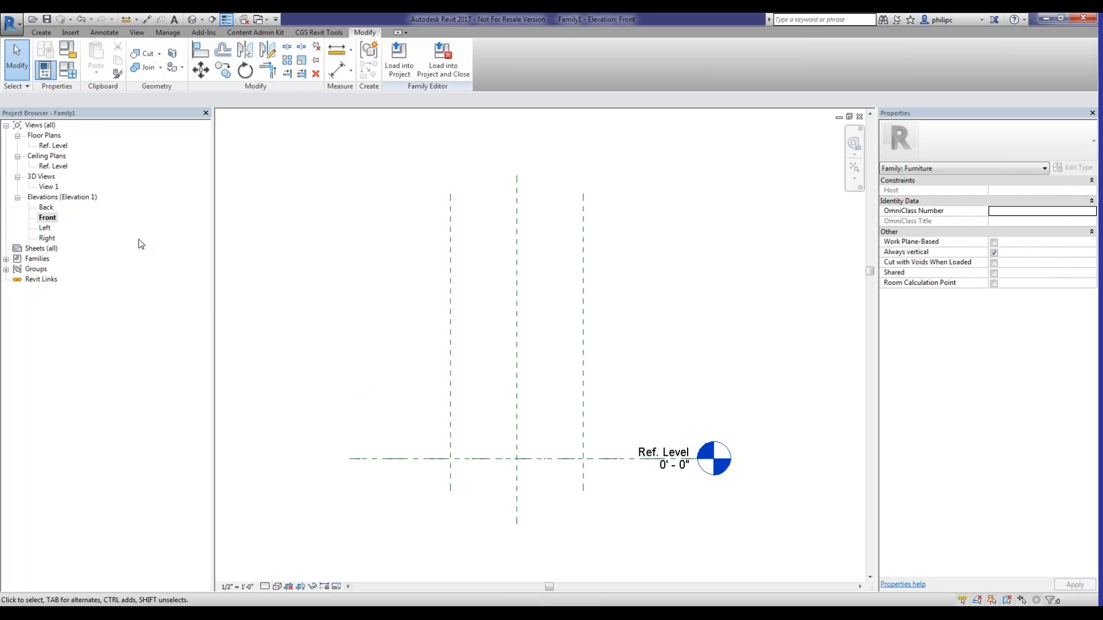
{"action": "left_click", "coordinate": [44, 34]}
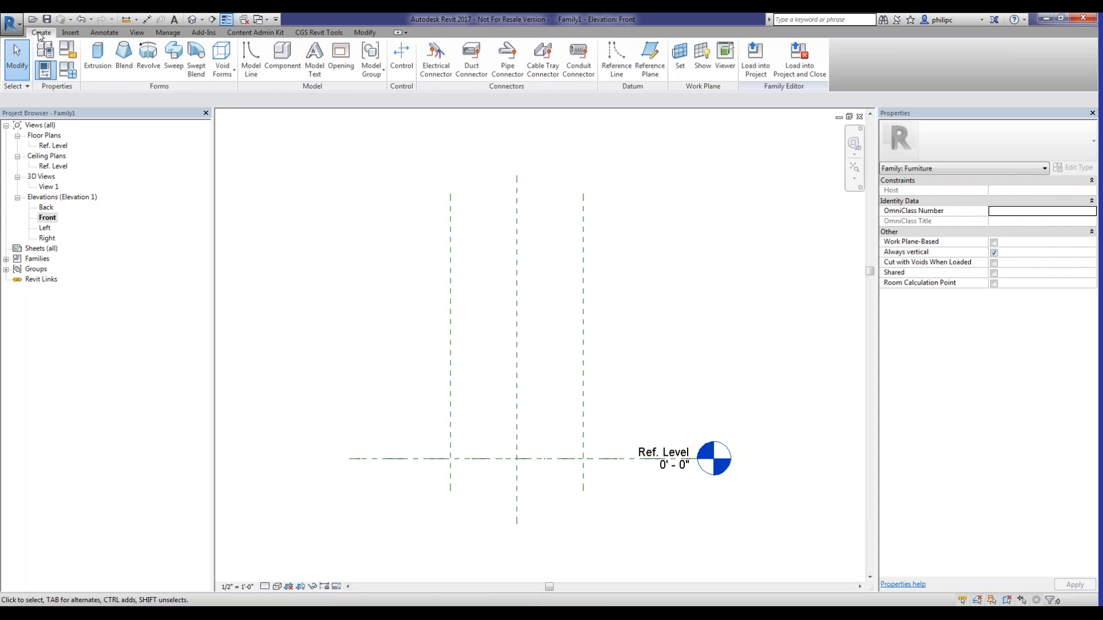
{"action": "left_click", "coordinate": [650, 62]}
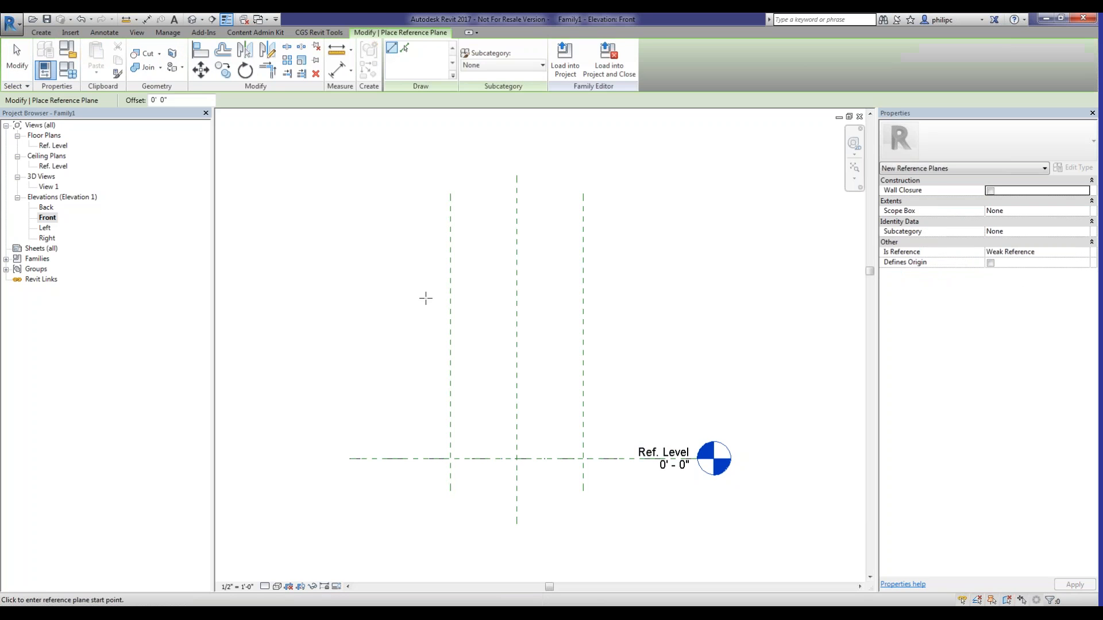
{"action": "left_click", "coordinate": [348, 354]}
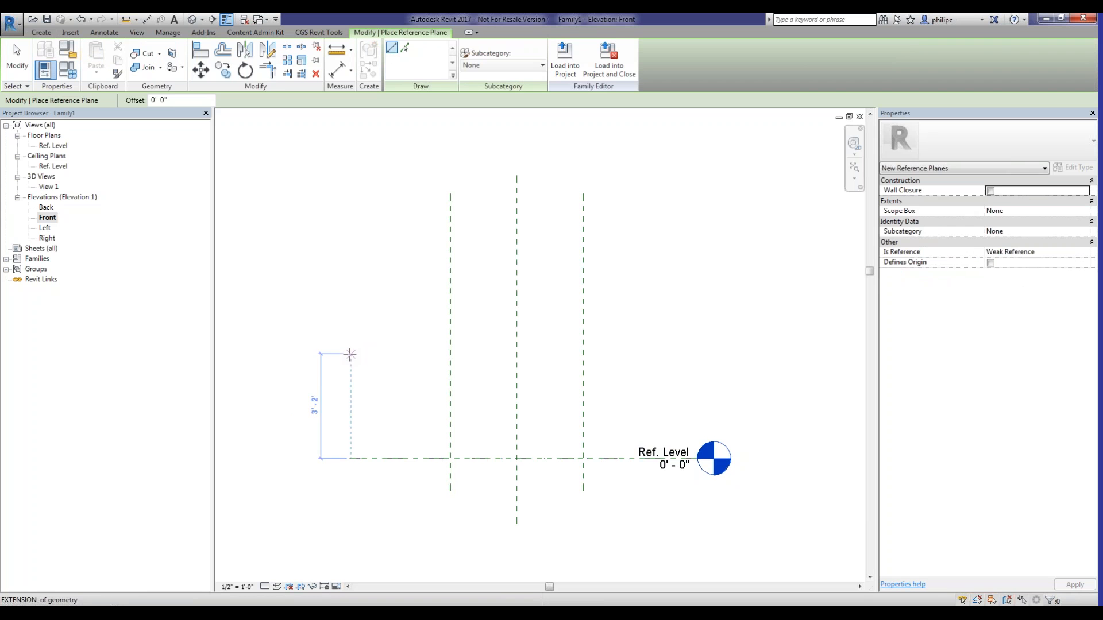
{"action": "left_click", "coordinate": [697, 354]}
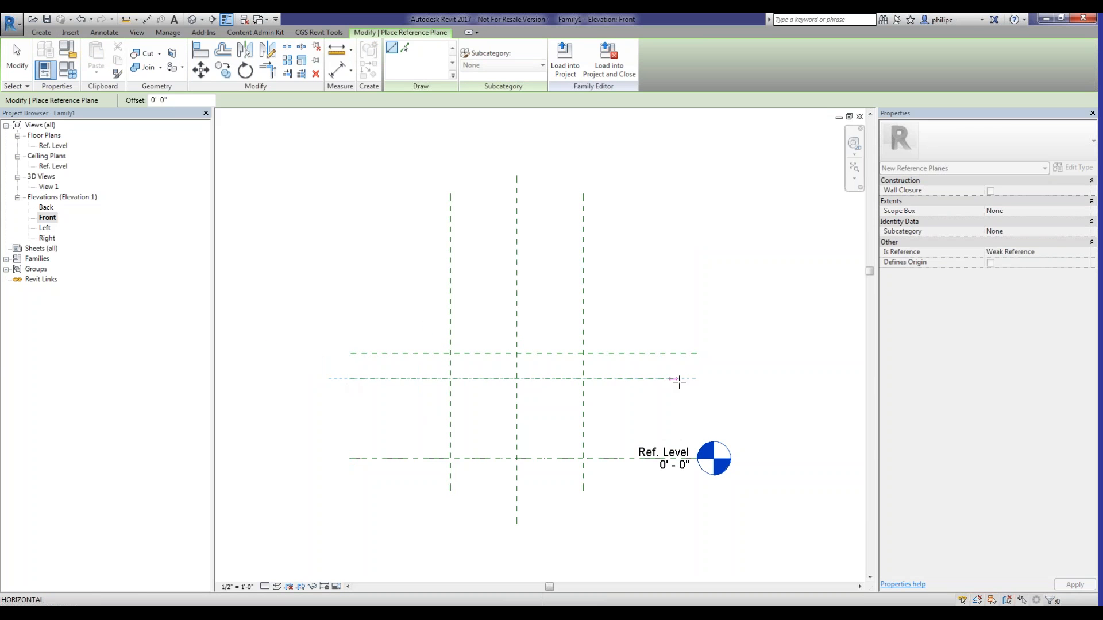
{"action": "left_click", "coordinate": [696, 379]}
{"action": "key", "text": "Escape"}
{"action": "key", "text": "Escape"}
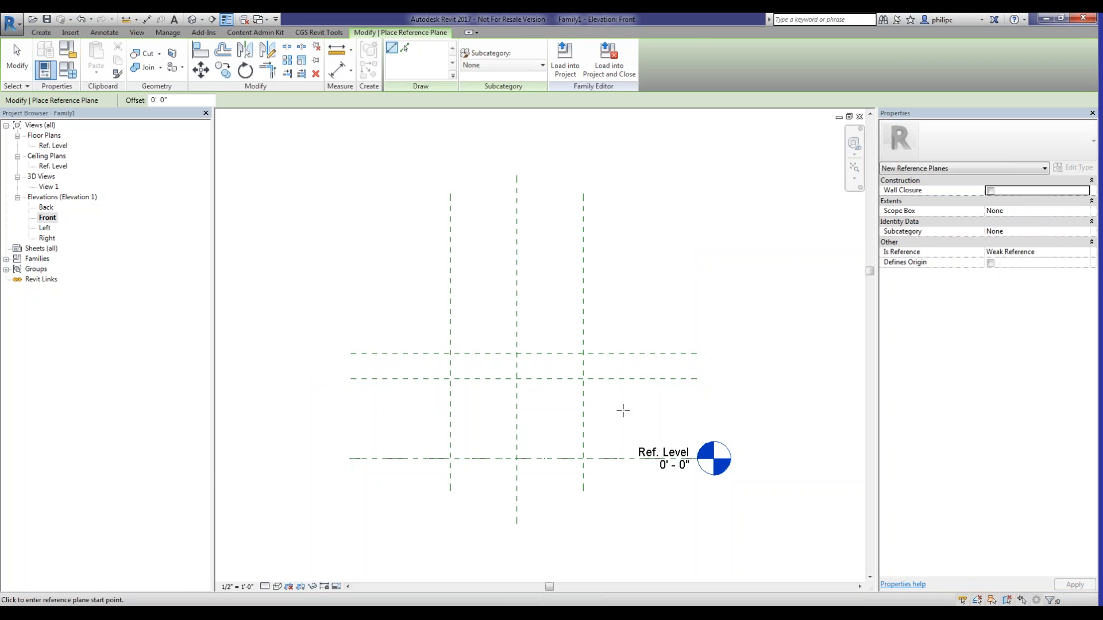
Place an aligned dimension from the upper horizontal reference plane down to Ref. Level, beside the planes' ends
{"action": "left_click", "coordinate": [147, 20]}
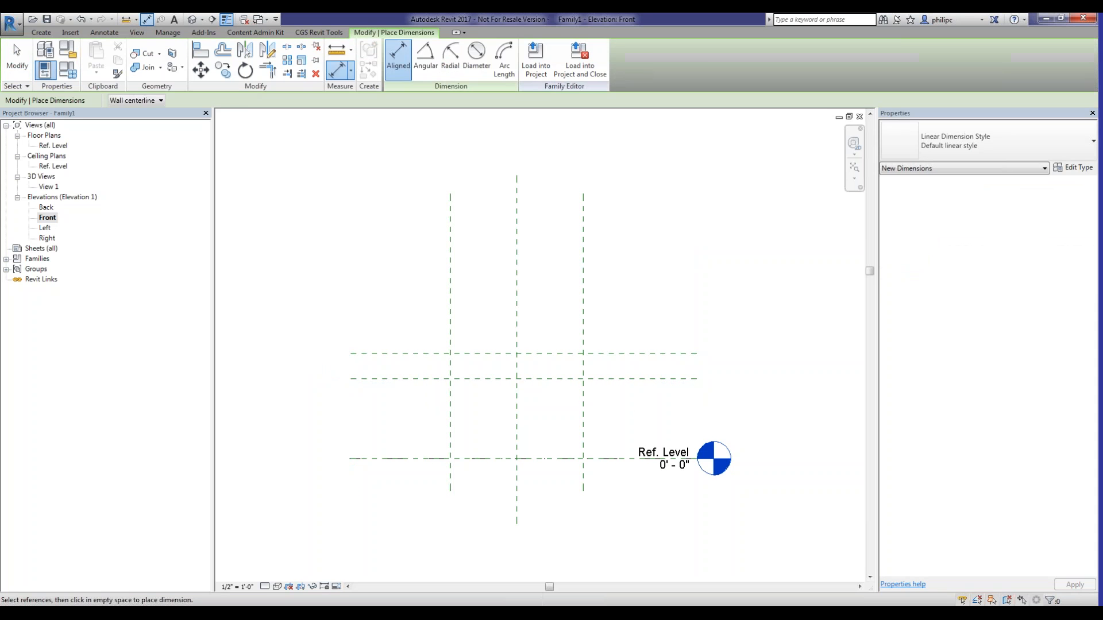
{"action": "left_click", "coordinate": [405, 354]}
{"action": "left_click", "coordinate": [405, 458]}
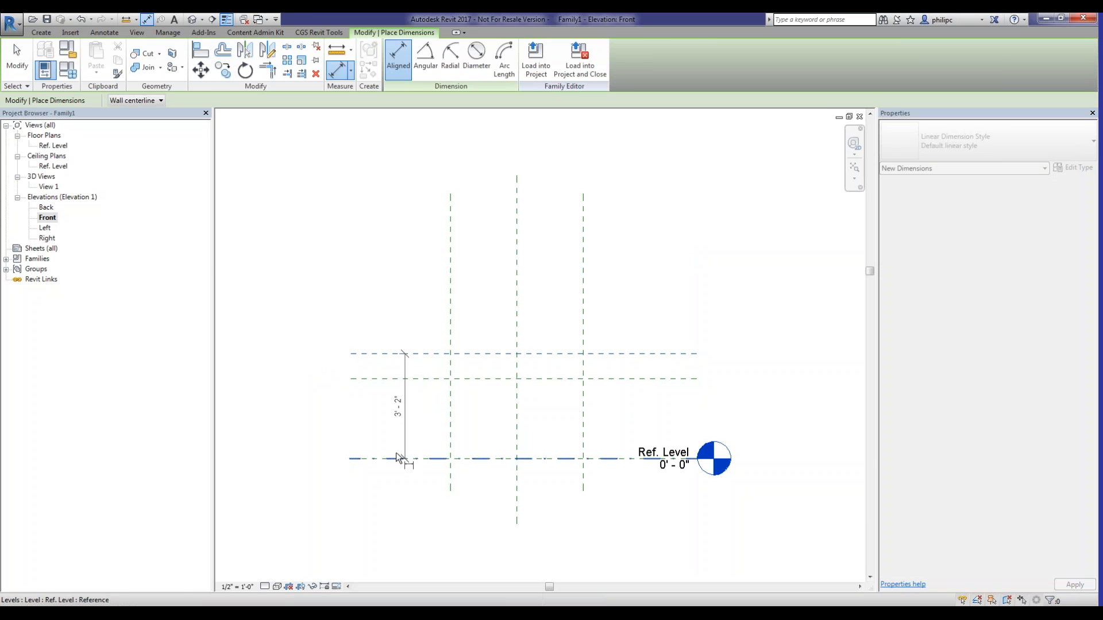
{"action": "left_click", "coordinate": [309, 453]}
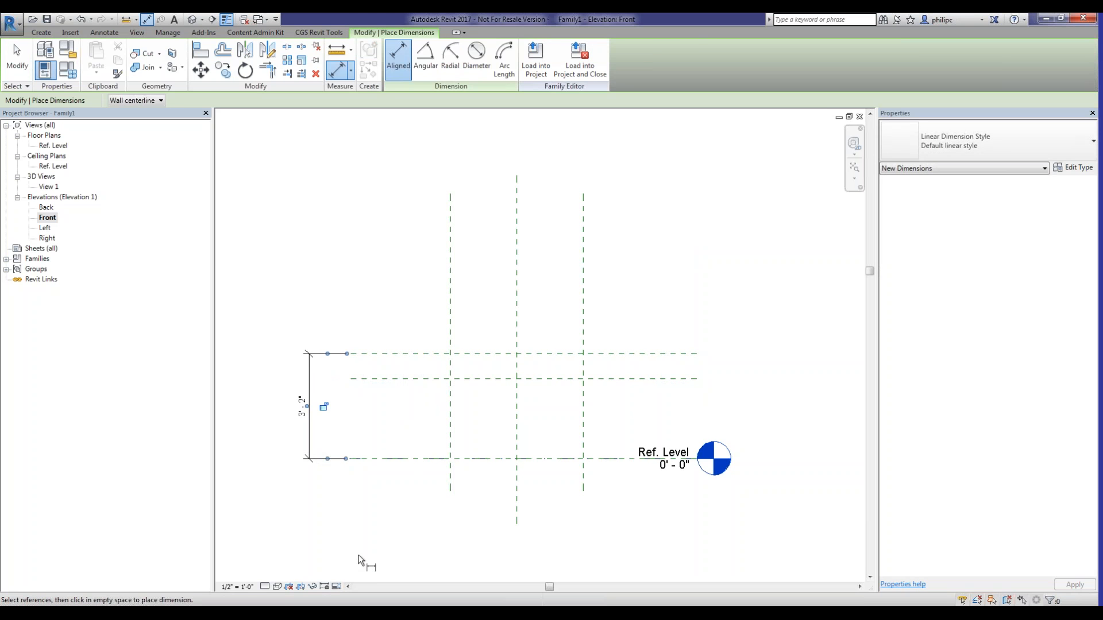
Add an aligned dimension between the two horizontal reference planes, inside the overall height dimension
{"action": "left_click", "coordinate": [385, 353]}
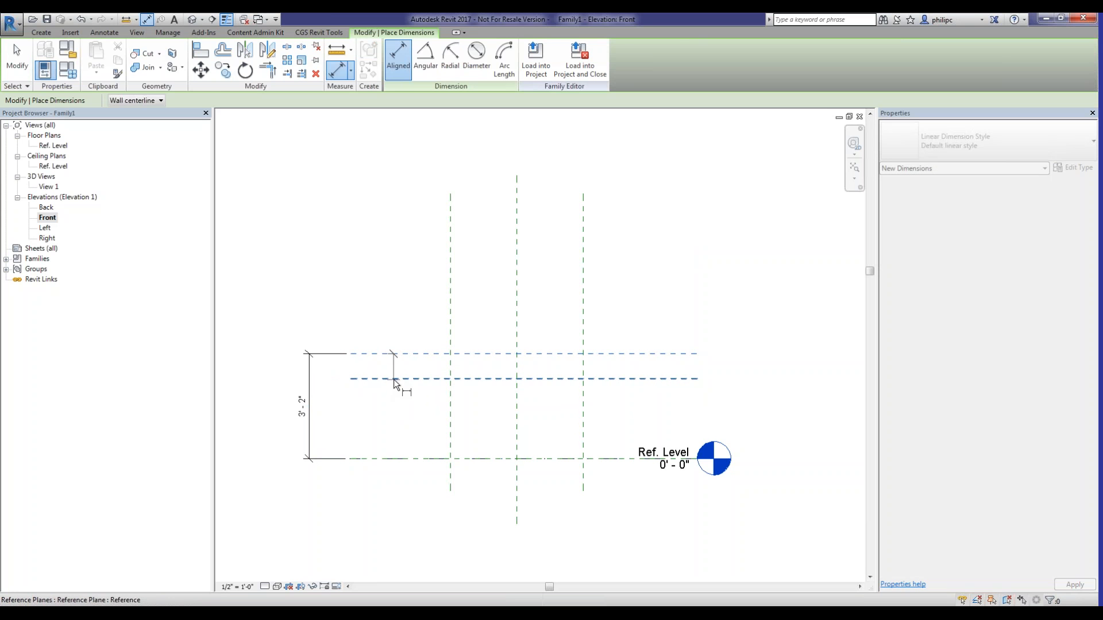
{"action": "left_click", "coordinate": [394, 379]}
{"action": "left_click", "coordinate": [333, 409]}
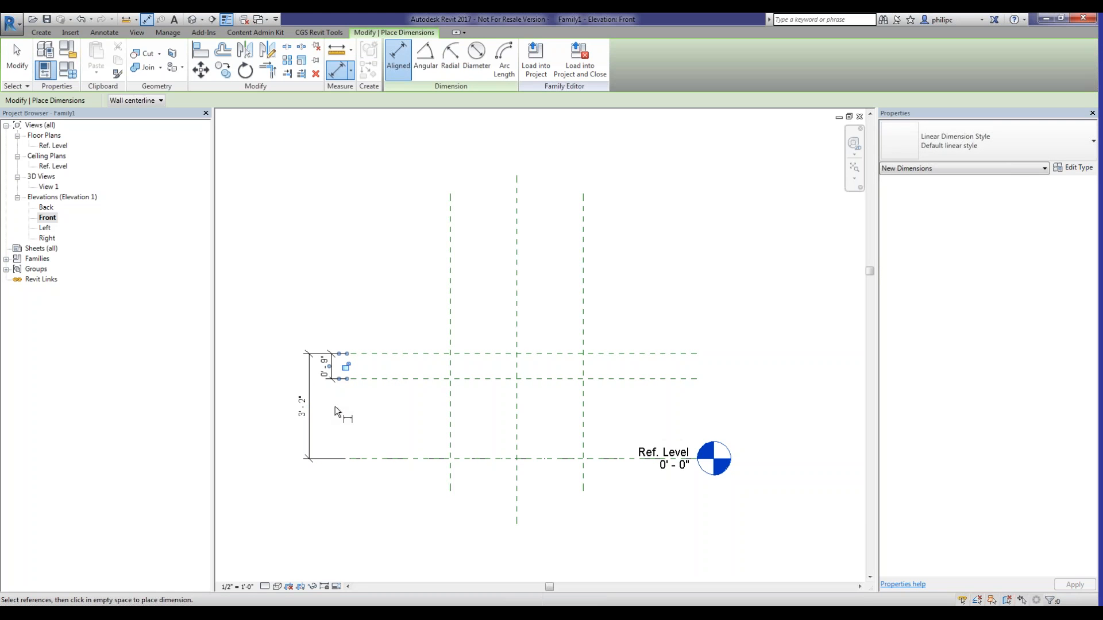
Set the distance between the two horizontal reference planes to 0'-2" by repositioning the lower plane
{"action": "key", "text": "Escape"}
{"action": "key", "text": "Escape"}
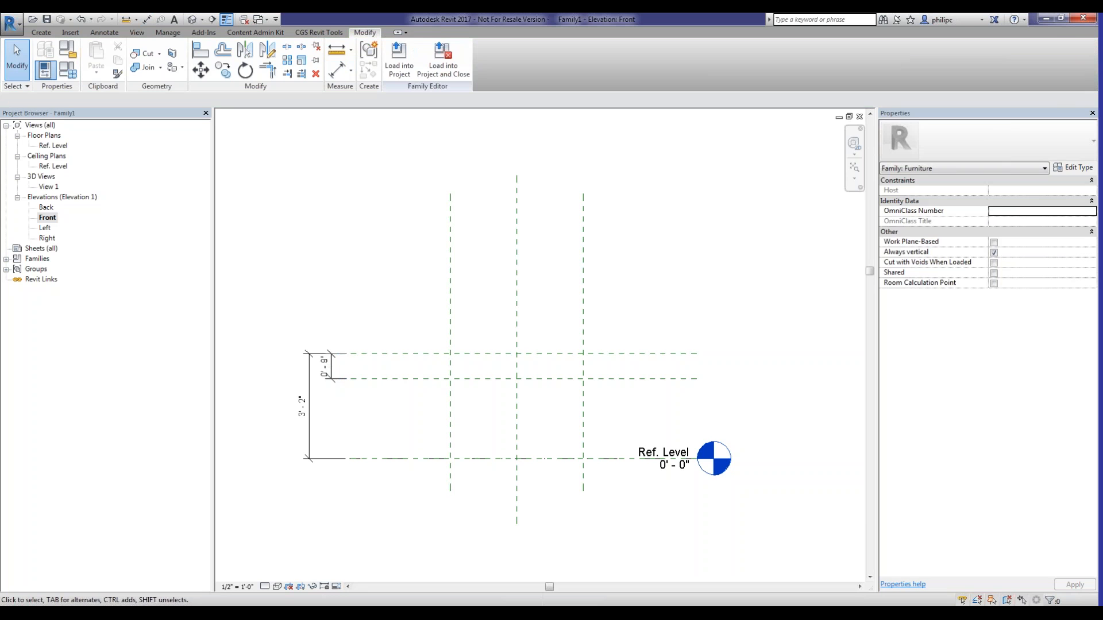
{"action": "left_click", "coordinate": [394, 387]}
{"action": "left_click", "coordinate": [324, 366]}
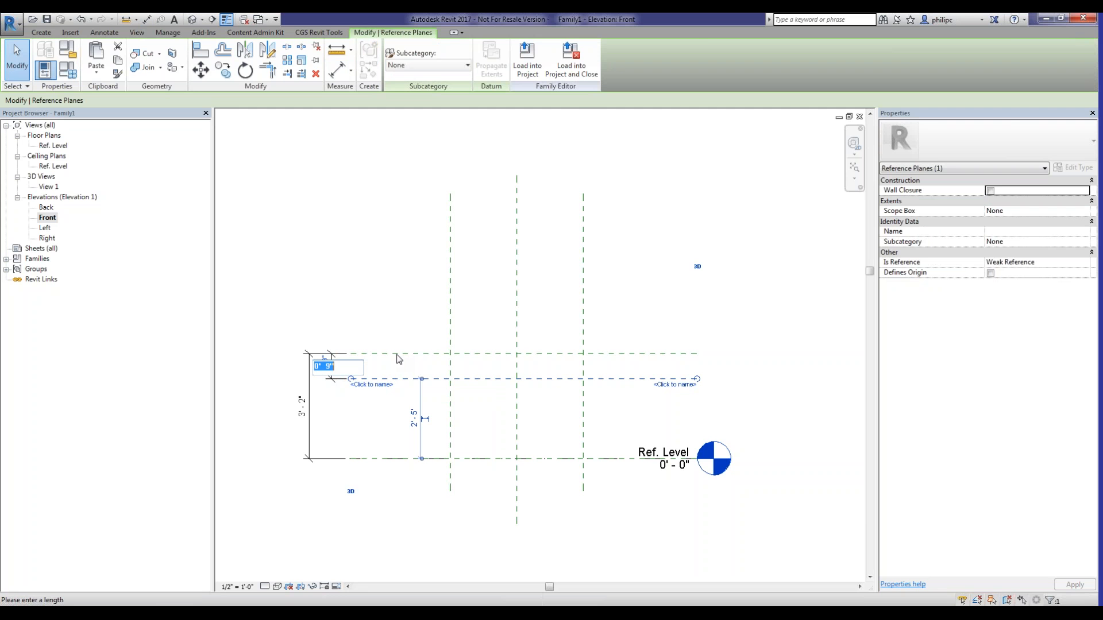
{"action": "type", "text": "2"}
{"action": "key", "text": "Return"}
{"action": "key", "text": "Escape"}
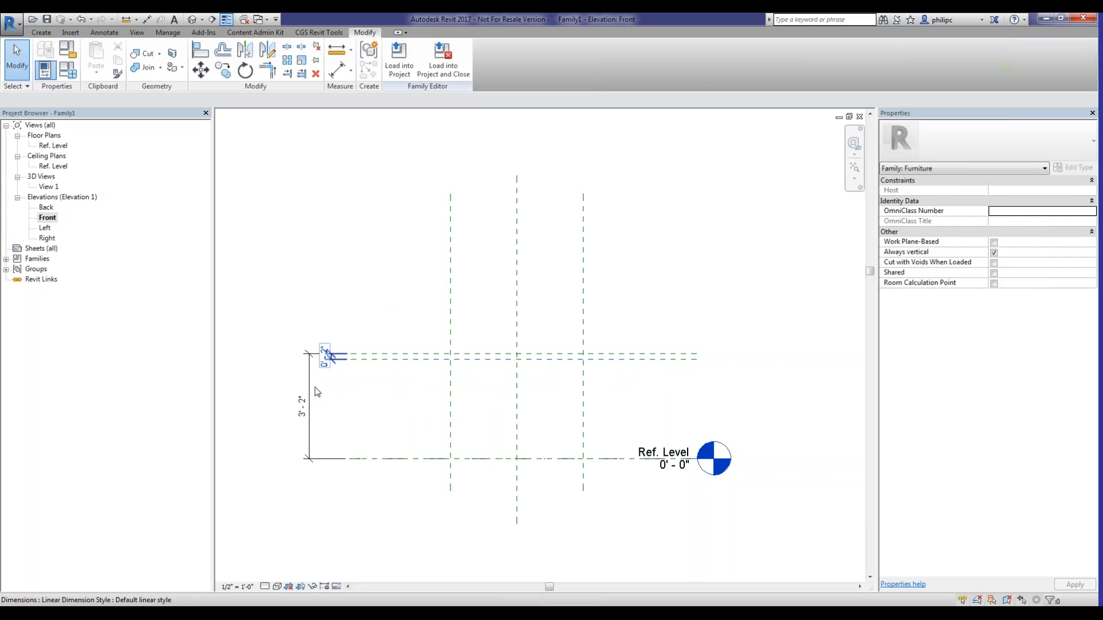
Label the overall vertical dimension with a new family type parameter named Height
{"action": "left_click", "coordinate": [309, 406]}
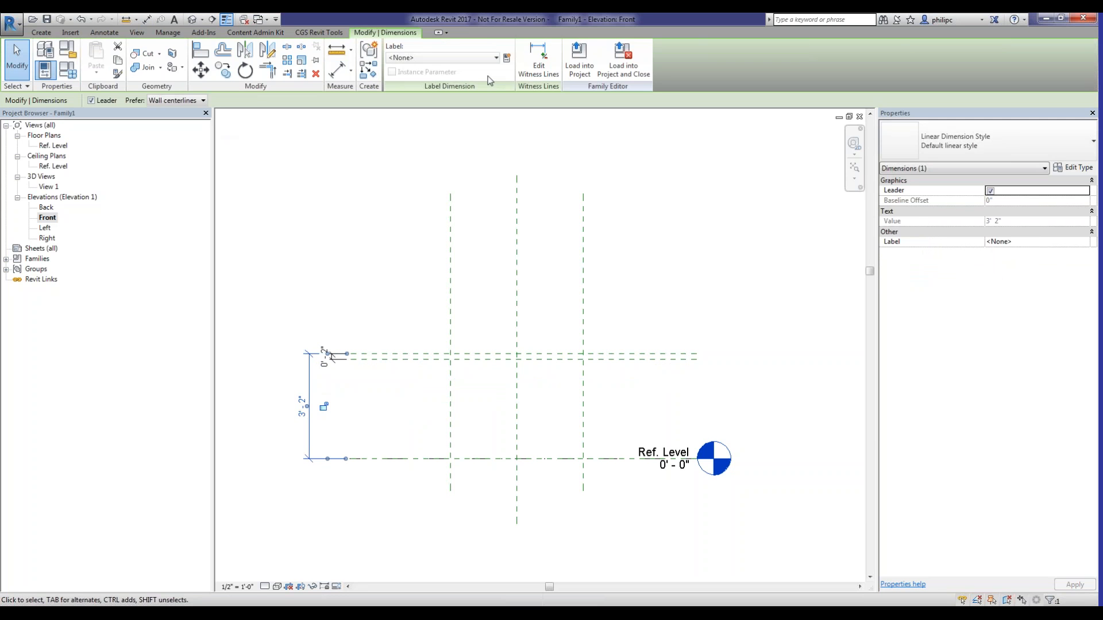
{"action": "left_click", "coordinate": [507, 58]}
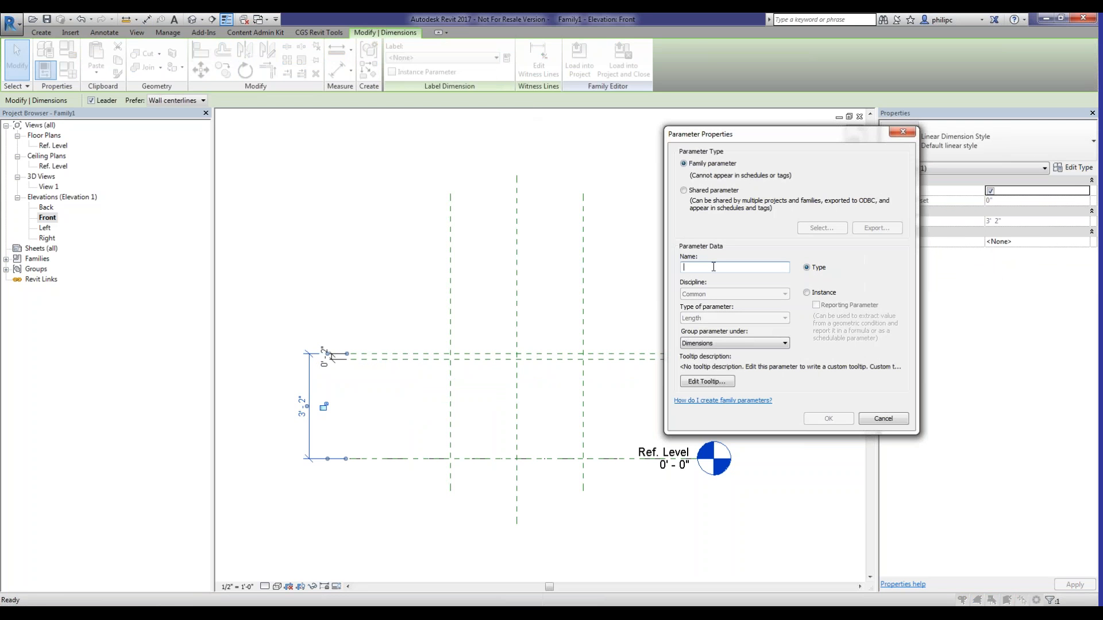
{"action": "type", "text": "Height"}
{"action": "left_click", "coordinate": [828, 418]}
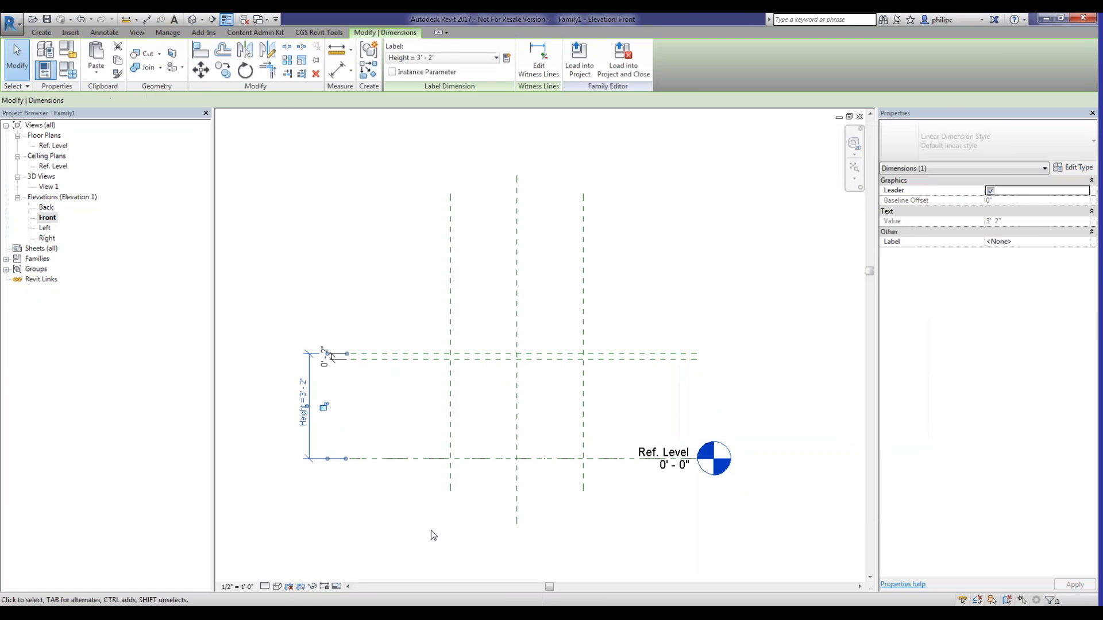
{"action": "left_click", "coordinate": [357, 512]}
Lock the 0'-2" dimension between the two upper horizontal reference planes and deselect it
{"action": "scroll", "coordinate": [301, 368], "scroll_direction": "up", "scroll_amount": 2}
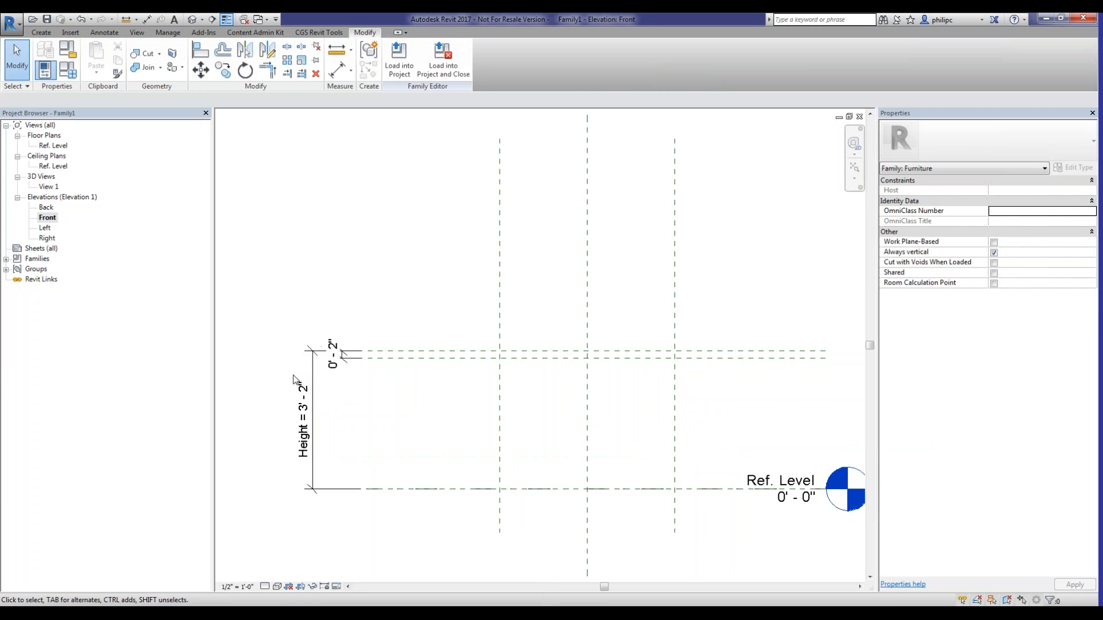
{"action": "left_click", "coordinate": [340, 363]}
{"action": "scroll", "coordinate": [340, 391], "scroll_direction": "up", "scroll_amount": 3}
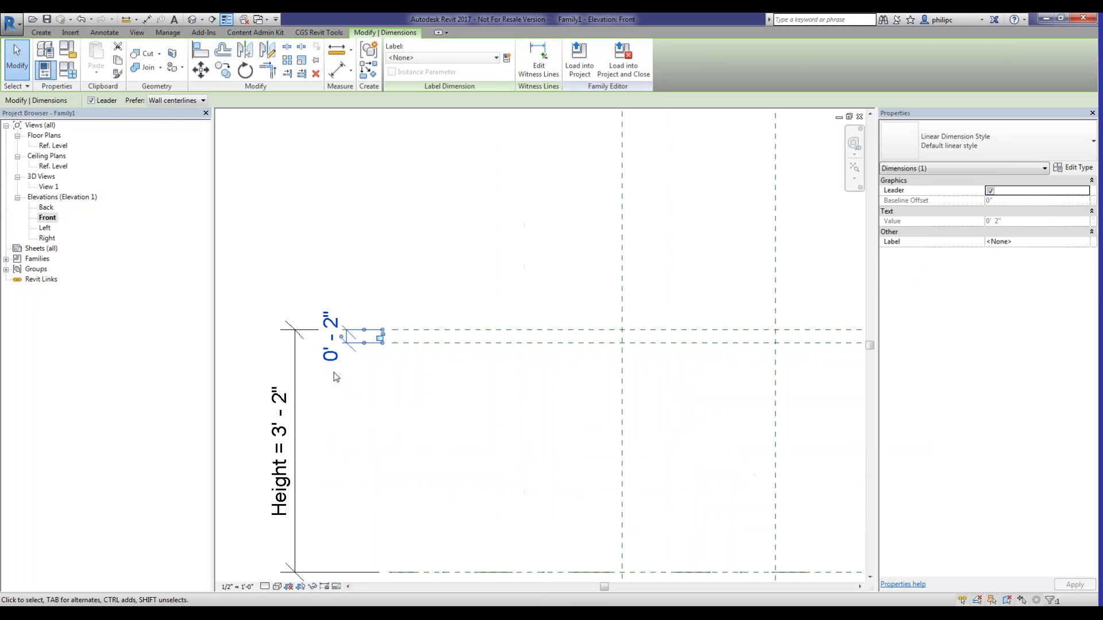
{"action": "scroll", "coordinate": [342, 381], "scroll_direction": "up", "scroll_amount": 3}
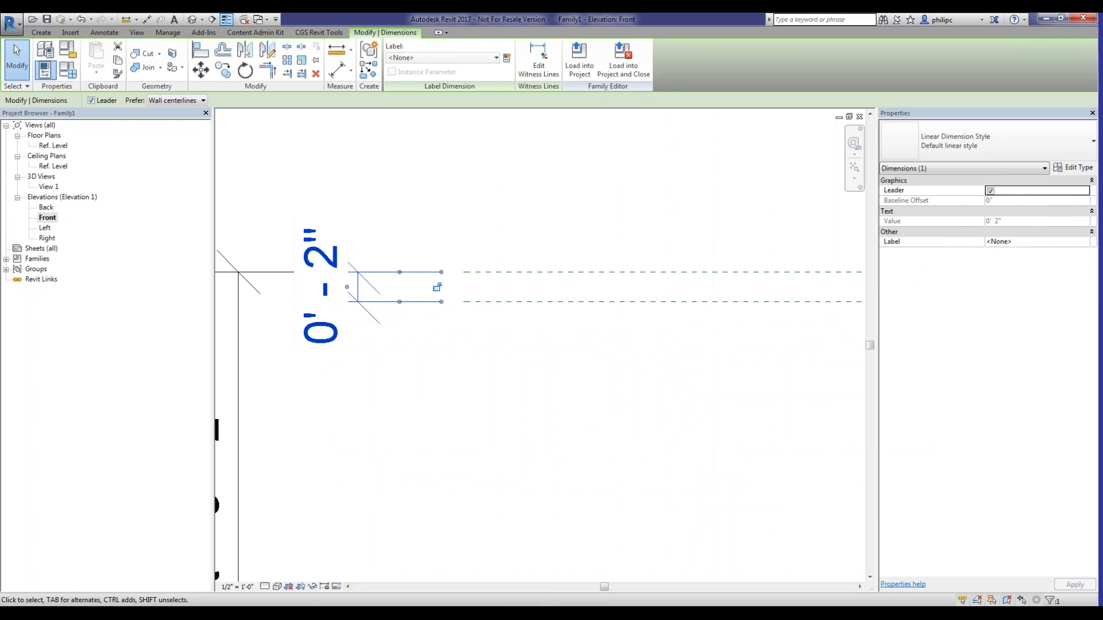
{"action": "left_click", "coordinate": [438, 288]}
{"action": "scroll", "coordinate": [357, 205], "scroll_direction": "down", "scroll_amount": 1}
{"action": "scroll", "coordinate": [374, 237], "scroll_direction": "down", "scroll_amount": 2}
{"action": "left_click", "coordinate": [393, 377]}
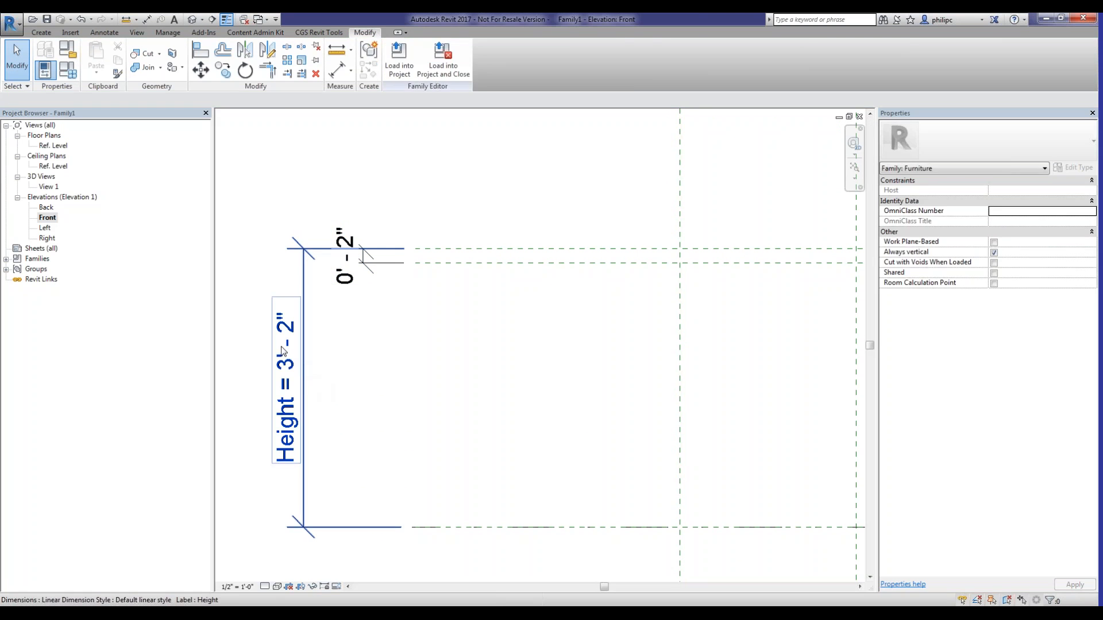
Flex the reference planes by setting the Height dimension to 2'-0"
{"action": "left_click", "coordinate": [279, 346]}
{"action": "left_click", "coordinate": [294, 385]}
{"action": "type", "text": "2"}
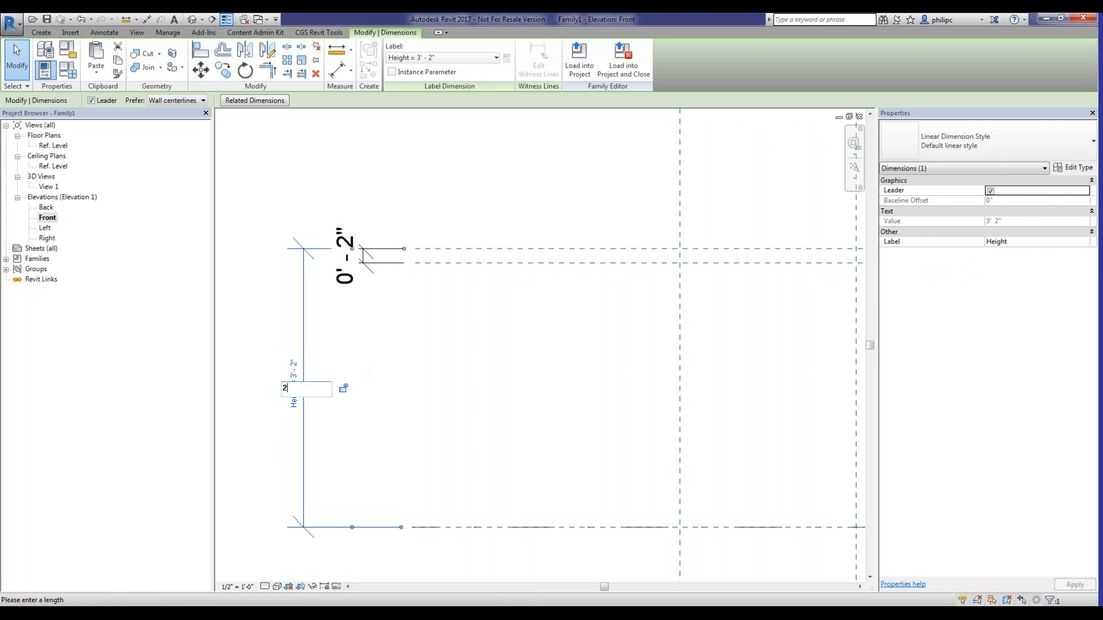
{"action": "key", "text": "Return"}
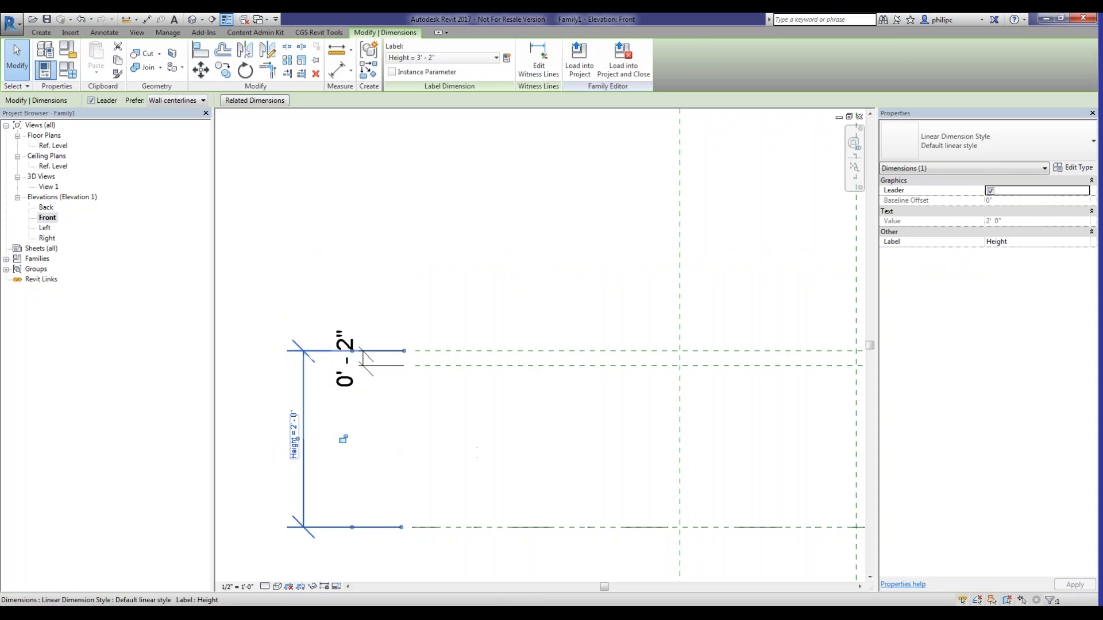
Set the Height dimension to 3'-0" and deselect it
{"action": "left_click", "coordinate": [296, 425]}
{"action": "type", "text": "3"}
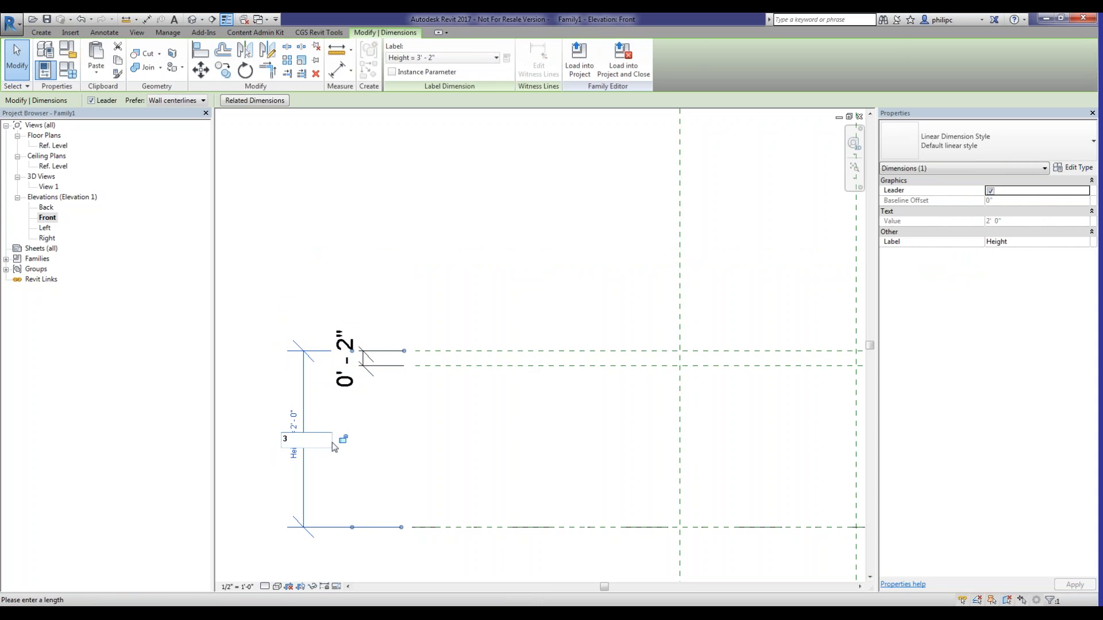
{"action": "key", "text": "Return"}
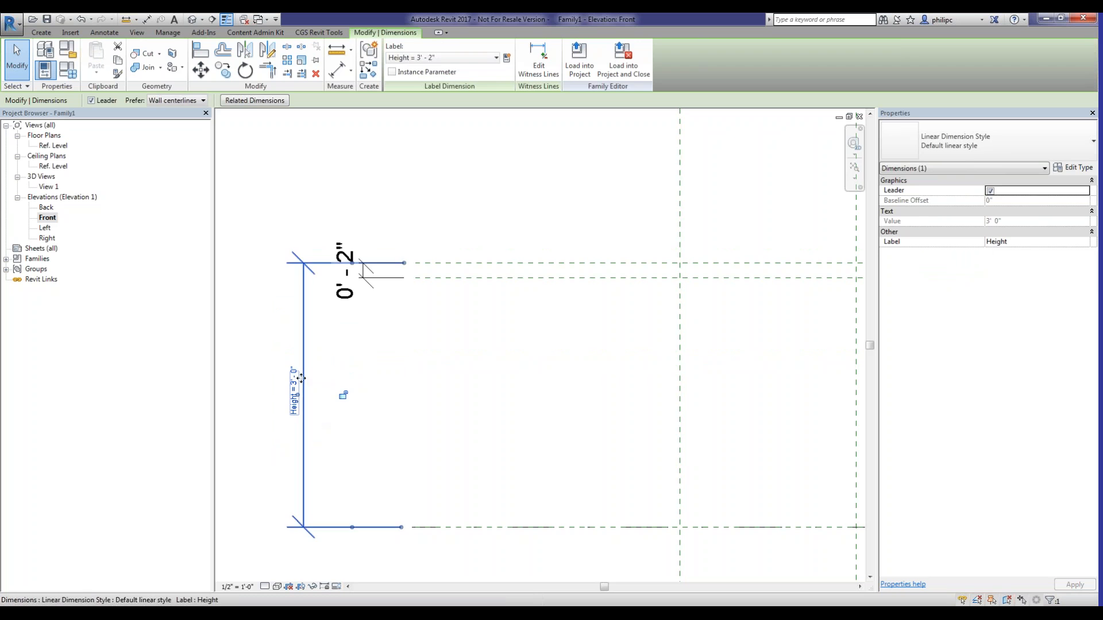
{"action": "left_click", "coordinate": [325, 380]}
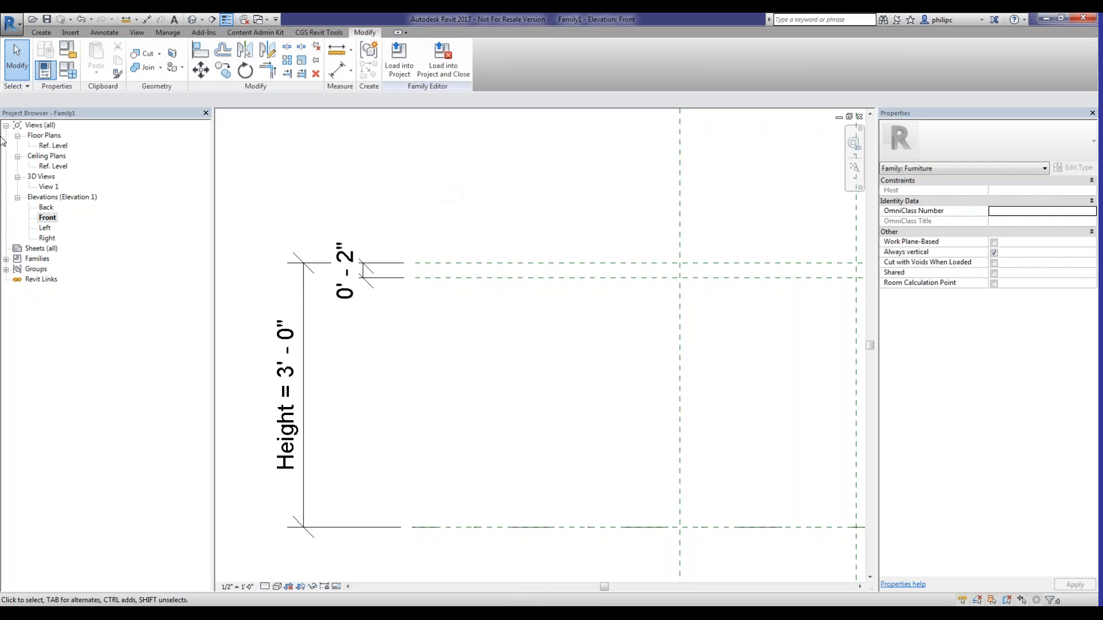
In the Ref. Level floor plan, start a solid extrusion and sketch a 4'-0" by 3'-0" rectangle between the outer reference planes' intersections
{"action": "double_click", "coordinate": [54, 146]}
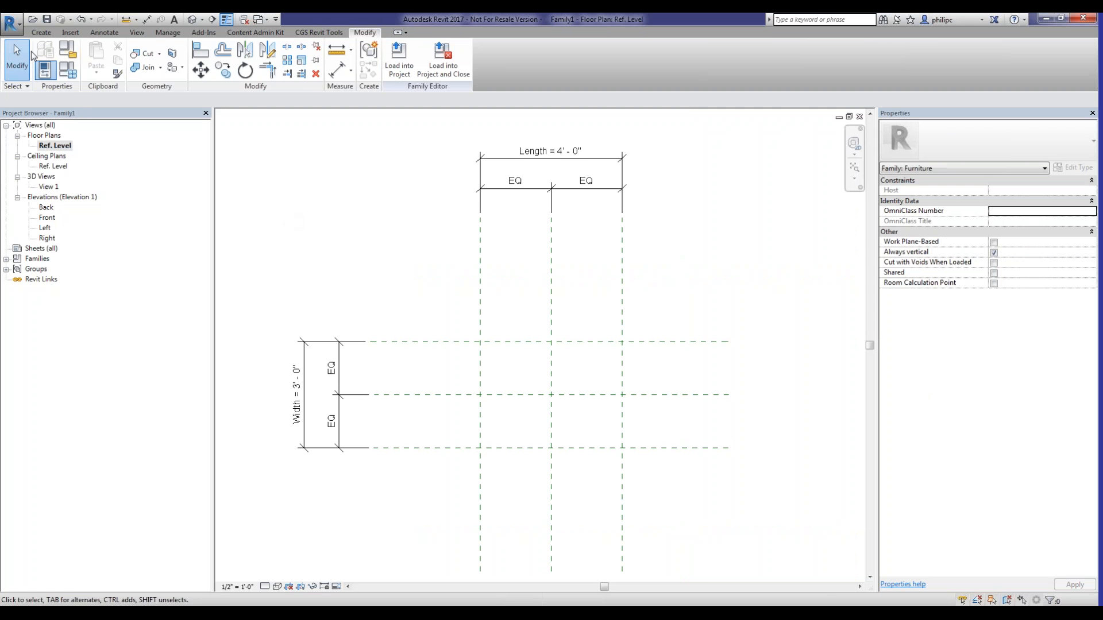
{"action": "left_click", "coordinate": [40, 34]}
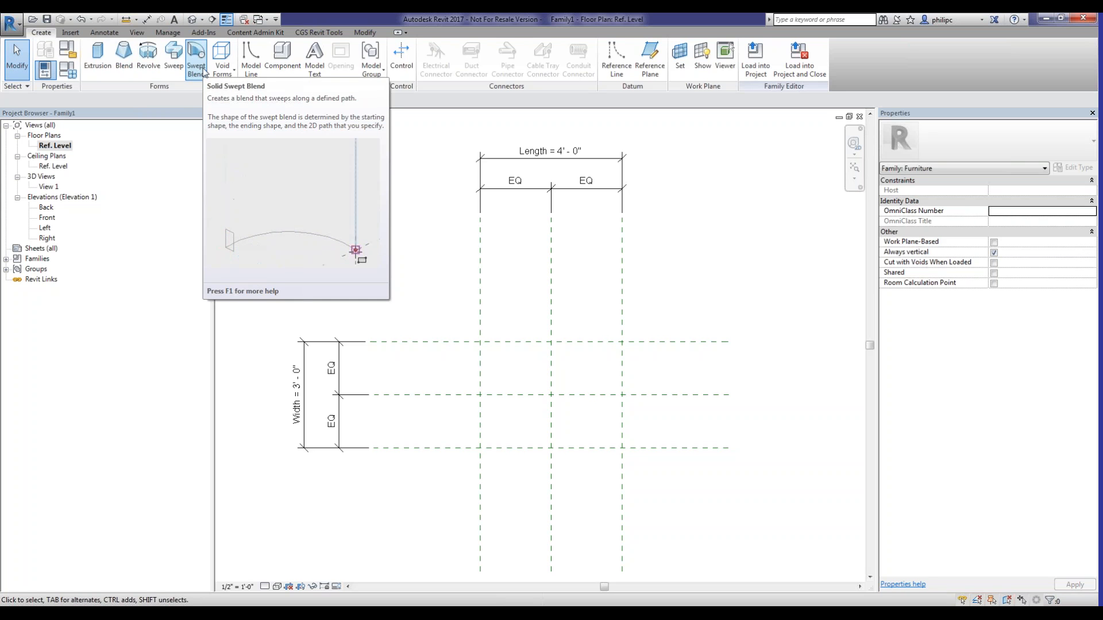
{"action": "left_click", "coordinate": [230, 74]}
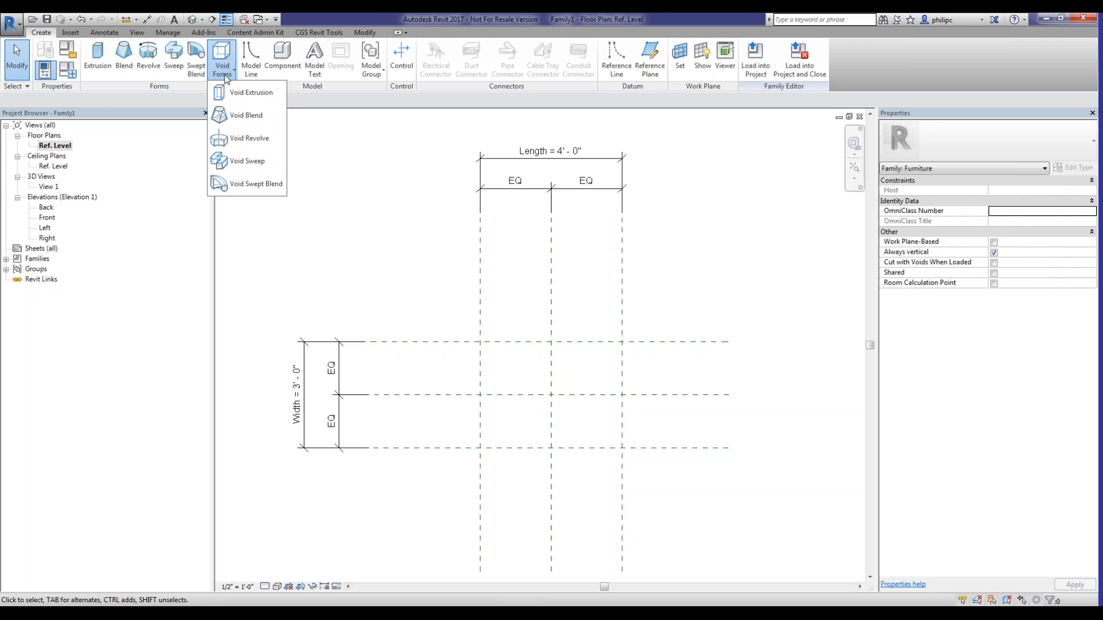
{"action": "left_click", "coordinate": [177, 96]}
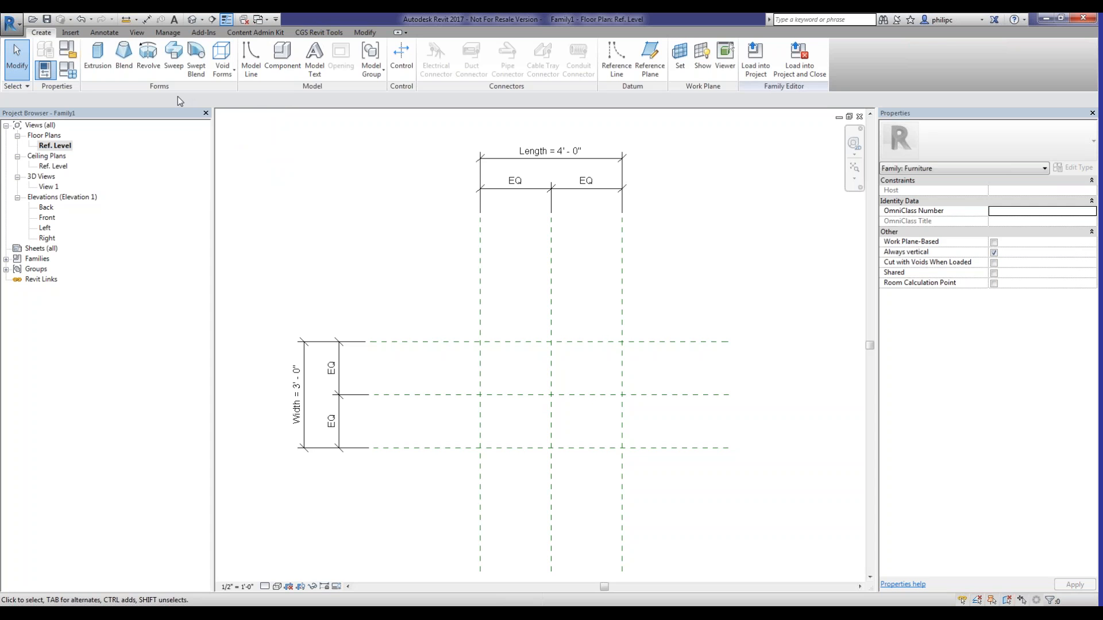
{"action": "left_click", "coordinate": [95, 62]}
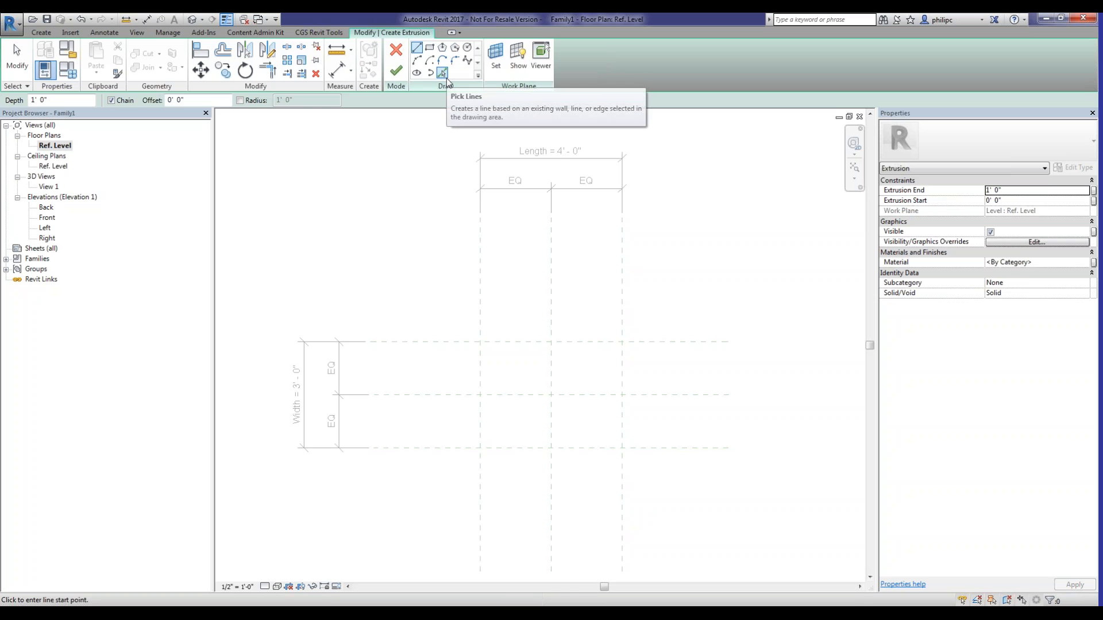
{"action": "left_click", "coordinate": [431, 50]}
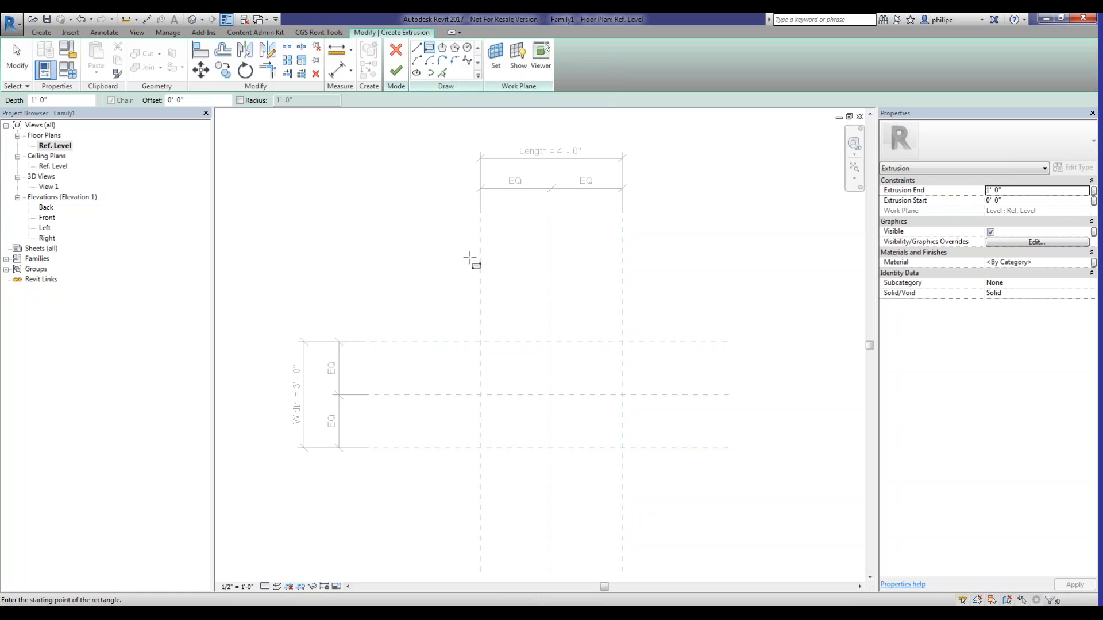
{"action": "left_click", "coordinate": [480, 343]}
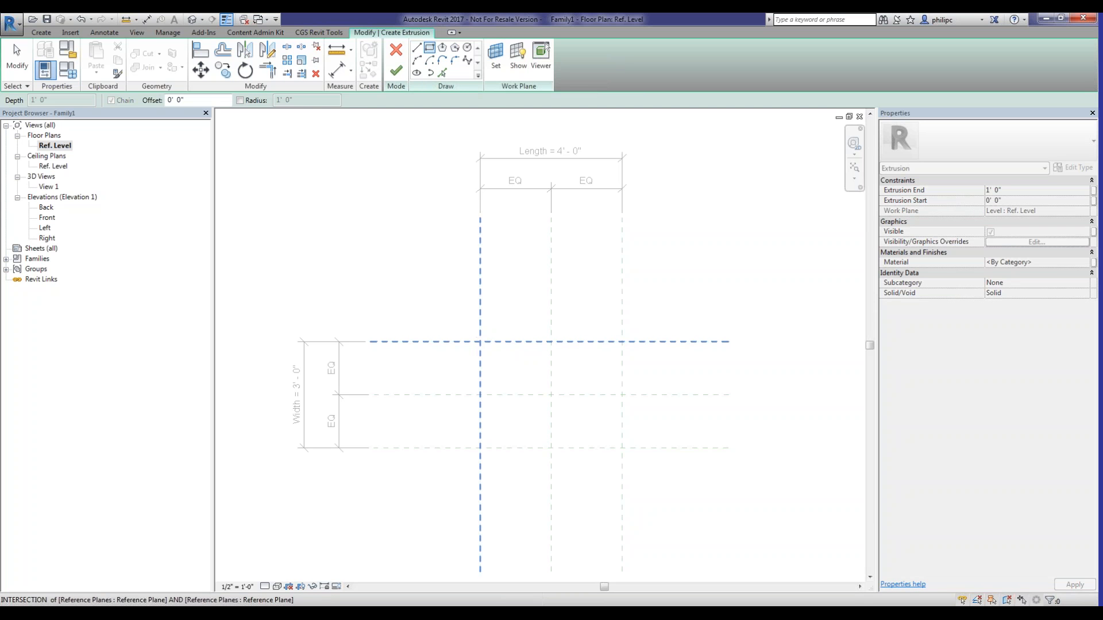
{"action": "left_click", "coordinate": [622, 447]}
Lock all four sides of the rectangle to their reference planes and finish the extrusion
{"action": "scroll", "coordinate": [551, 462], "scroll_direction": "up", "scroll_amount": 3}
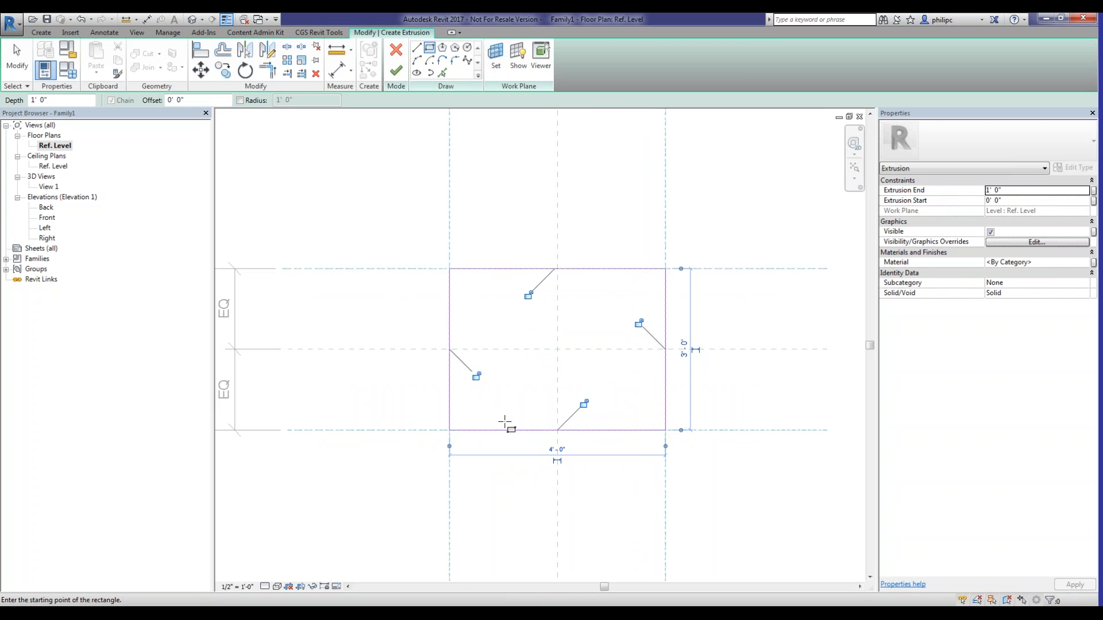
{"action": "left_click", "coordinate": [585, 403]}
{"action": "left_click", "coordinate": [640, 324]}
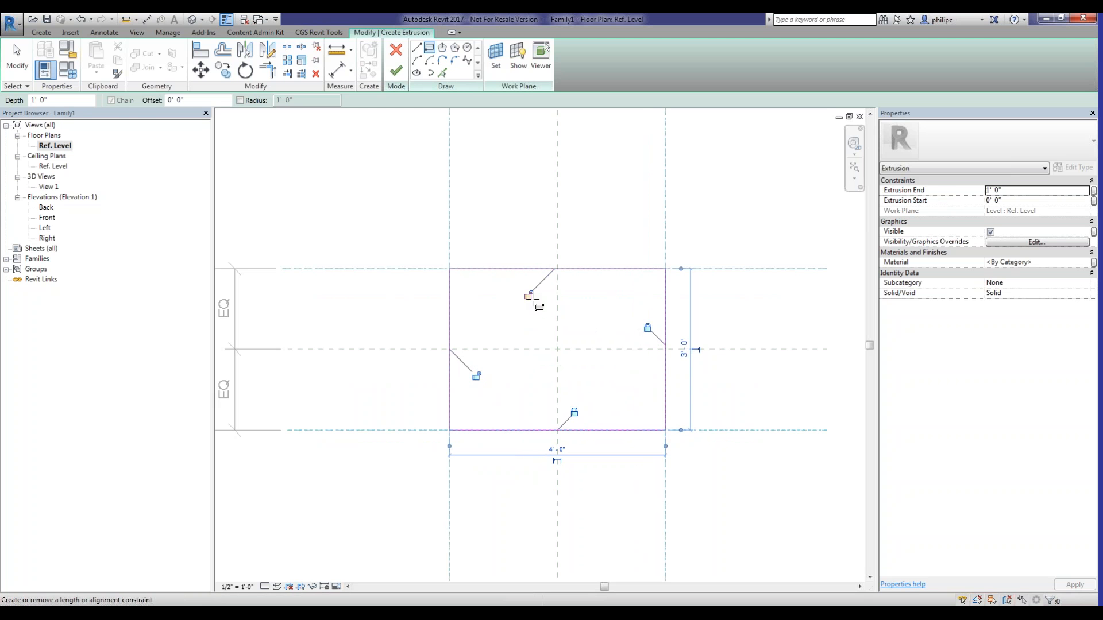
{"action": "left_click", "coordinate": [528, 296]}
{"action": "left_click", "coordinate": [476, 376]}
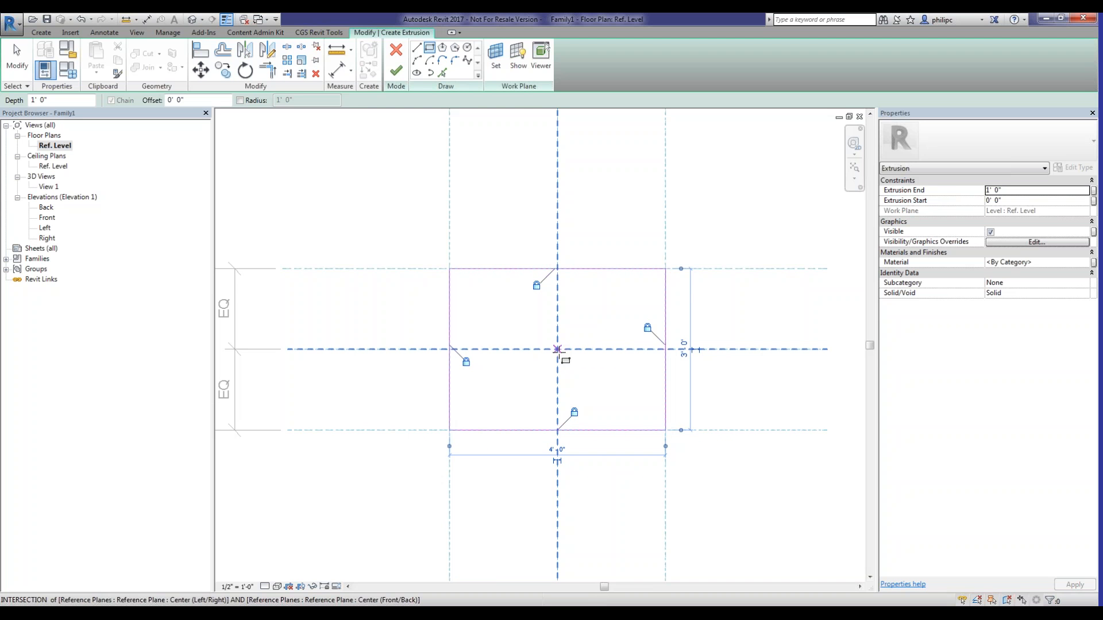
{"action": "left_click", "coordinate": [397, 71]}
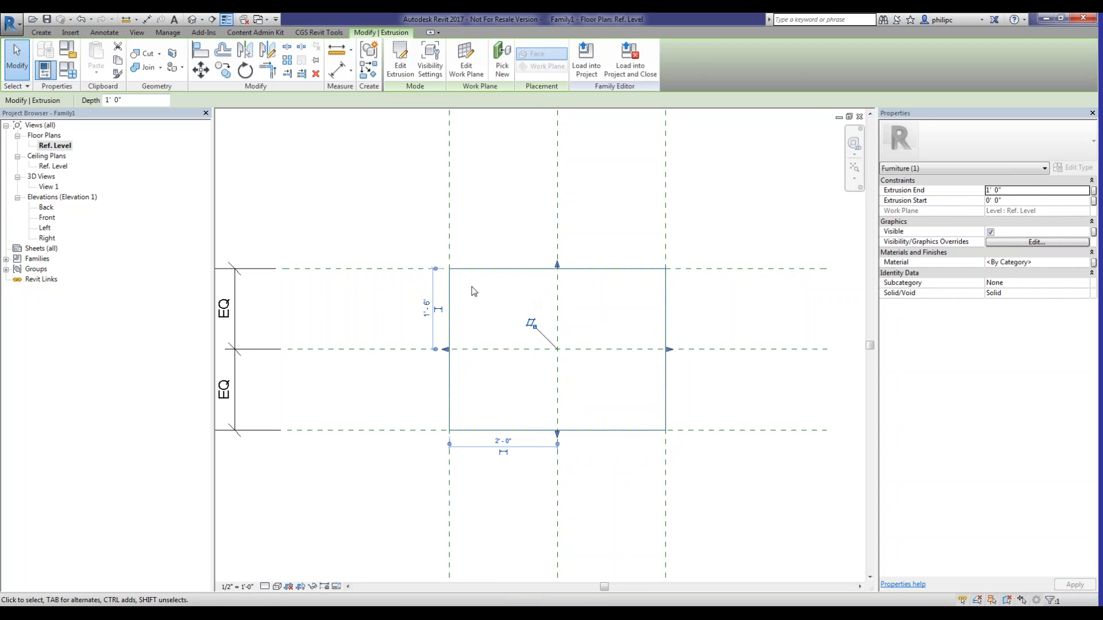
In the Front elevation, stretch the extrusion's top face up to the upper reference plane at 3'-0" and lock it there
{"action": "double_click", "coordinate": [46, 218]}
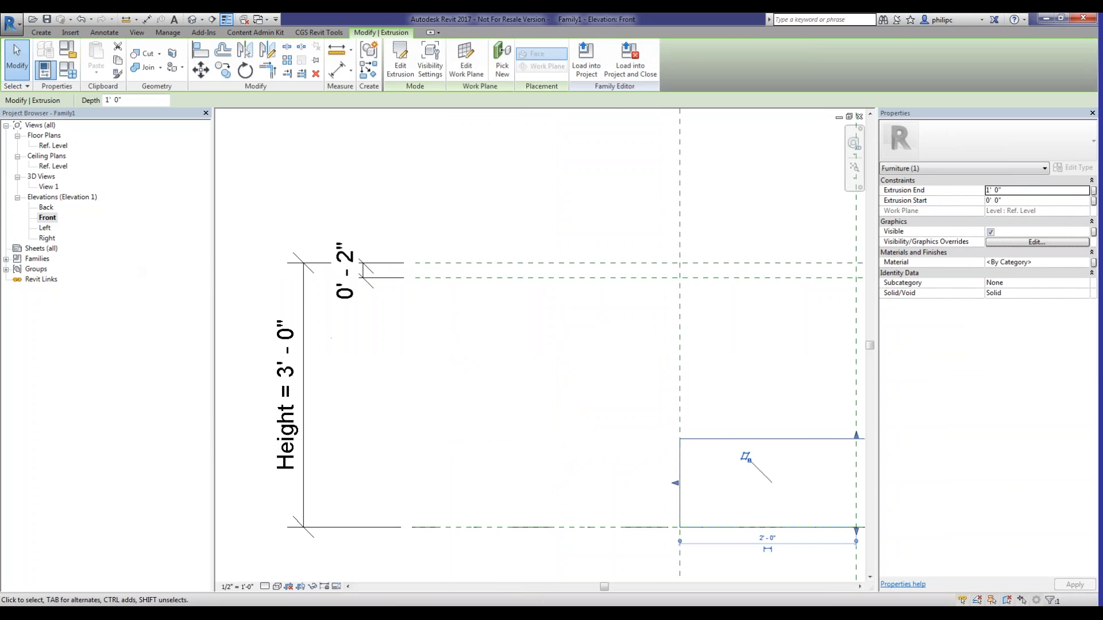
{"action": "scroll", "coordinate": [224, 284], "scroll_direction": "down", "scroll_amount": 3}
{"action": "scroll", "coordinate": [517, 396], "scroll_direction": "up", "scroll_amount": 2}
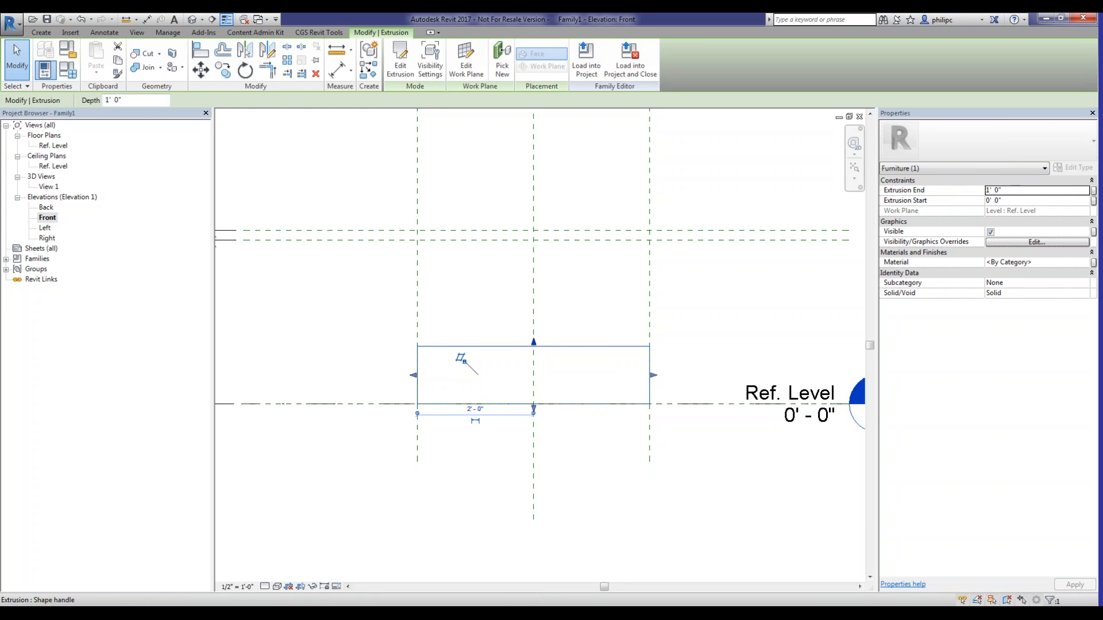
{"action": "left_click_drag", "start_coordinate": [534, 343], "coordinate": [546, 230]}
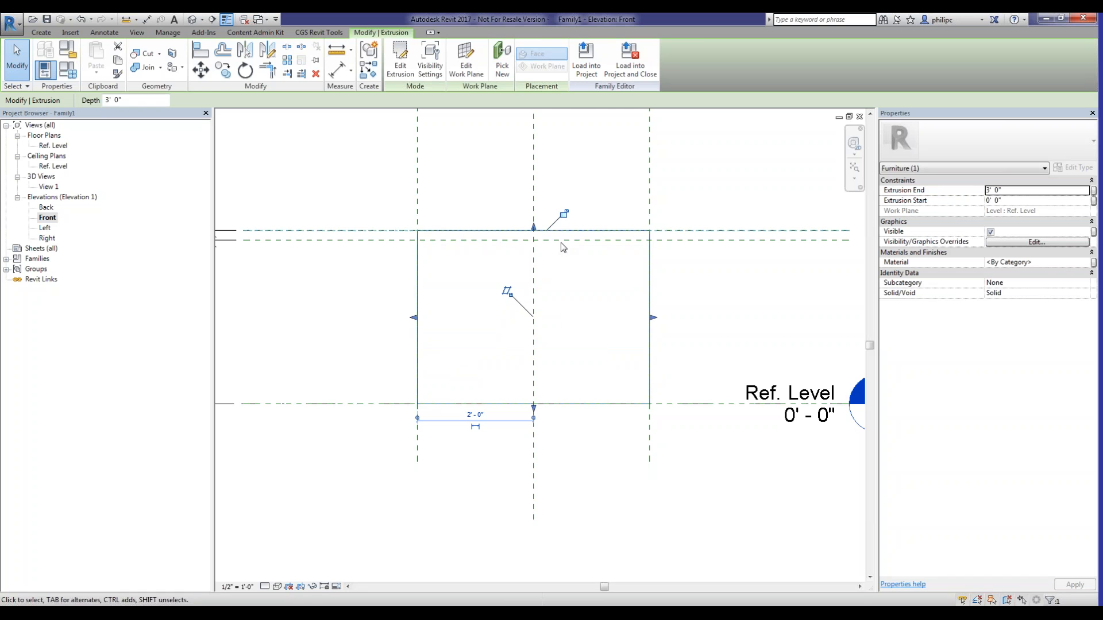
{"action": "left_click", "coordinate": [564, 214]}
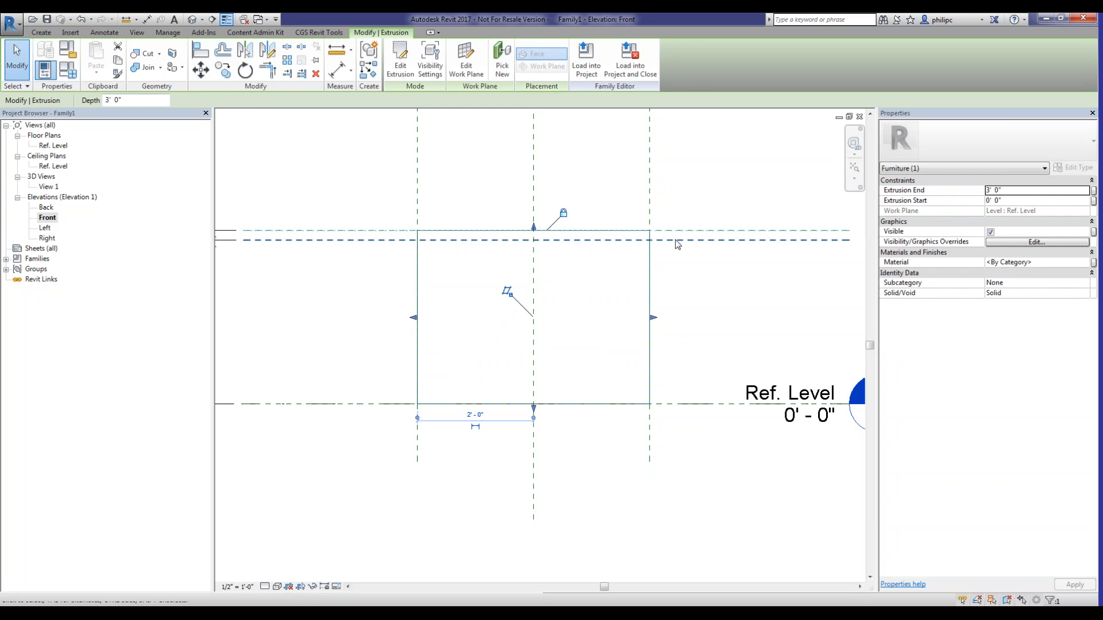
Raise the extrusion's bottom face to the lower reference plane at 2'-10", lock it there and deselect the extrusion
{"action": "left_click_drag", "start_coordinate": [533, 408], "coordinate": [572, 246]}
{"action": "left_click", "coordinate": [529, 261]}
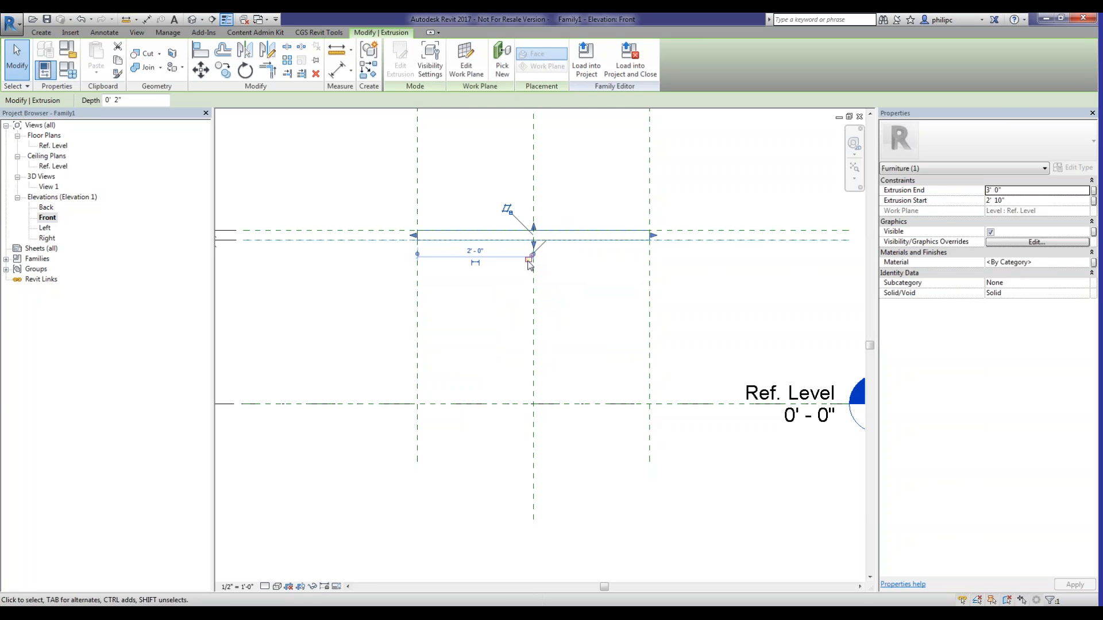
{"action": "left_click", "coordinate": [581, 181]}
Inspect the slab in the default 3D view and return to the Ref. Level floor plan
{"action": "scroll", "coordinate": [425, 313], "scroll_direction": "down", "scroll_amount": 2}
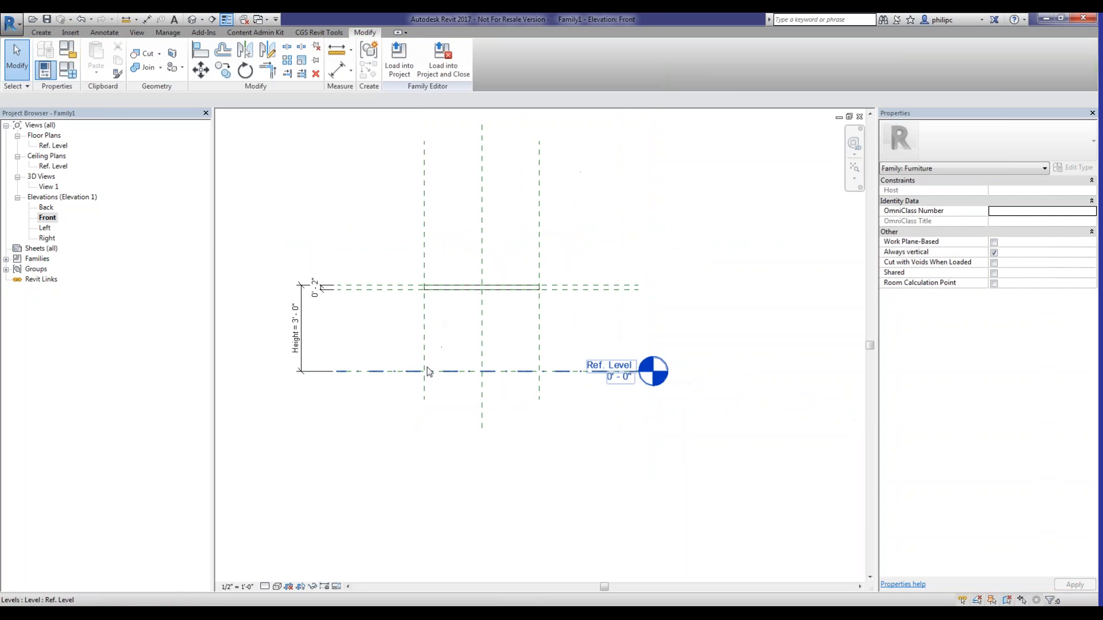
{"action": "left_click", "coordinate": [192, 19]}
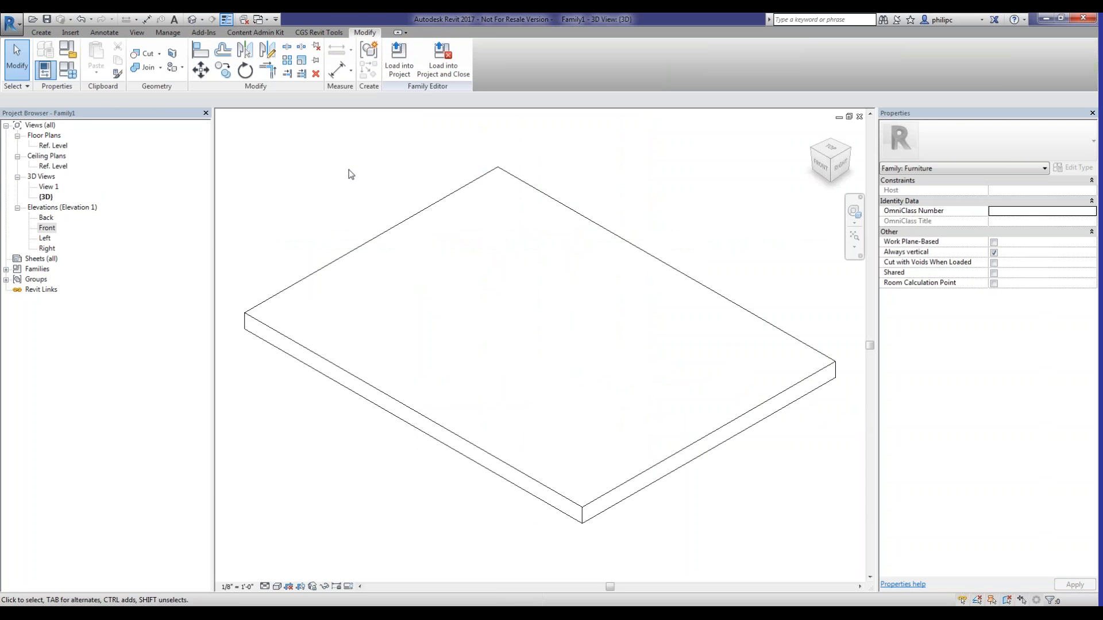
{"action": "double_click", "coordinate": [53, 146]}
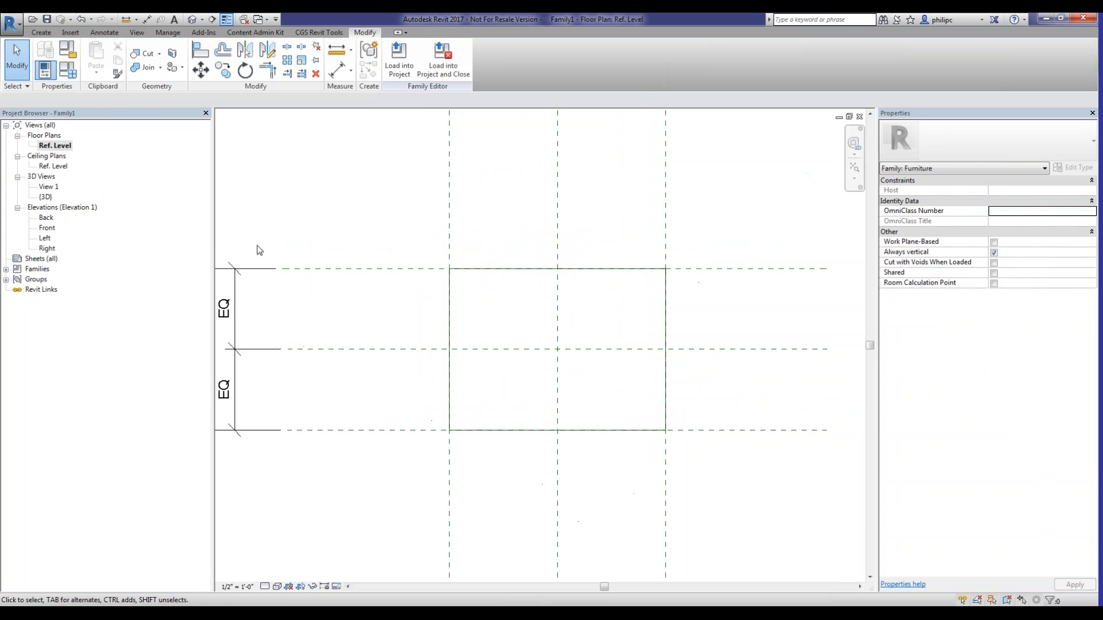
{"action": "scroll", "coordinate": [371, 274], "scroll_direction": "down", "scroll_amount": 3}
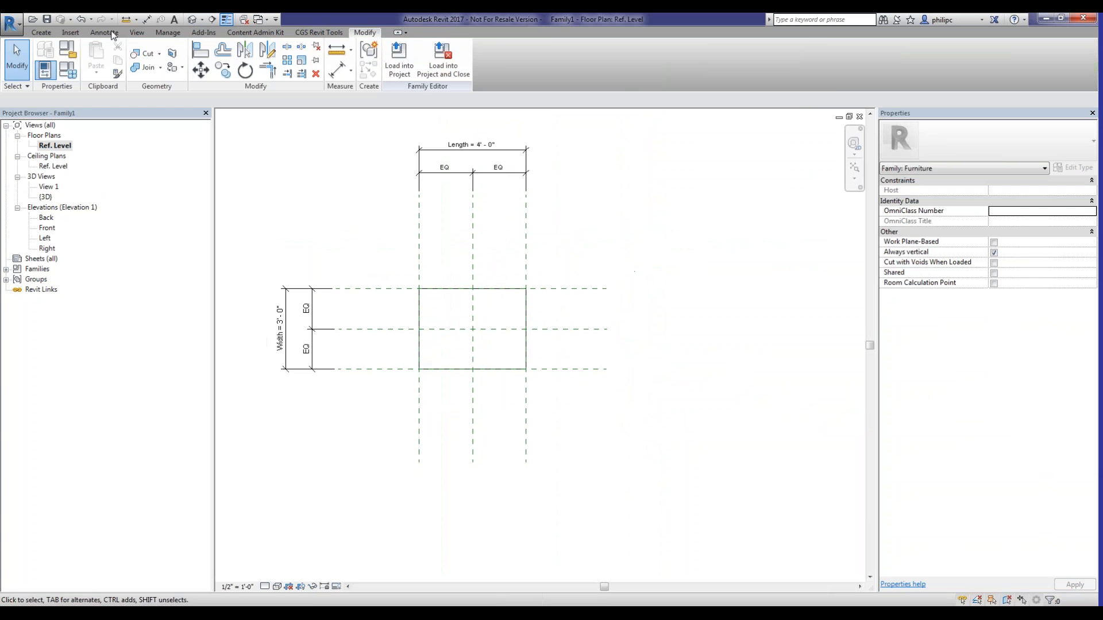
Draw two vertical reference planes inside the slab, about 3" from its left edge and about 4" from its right edge
{"action": "left_click", "coordinate": [51, 32]}
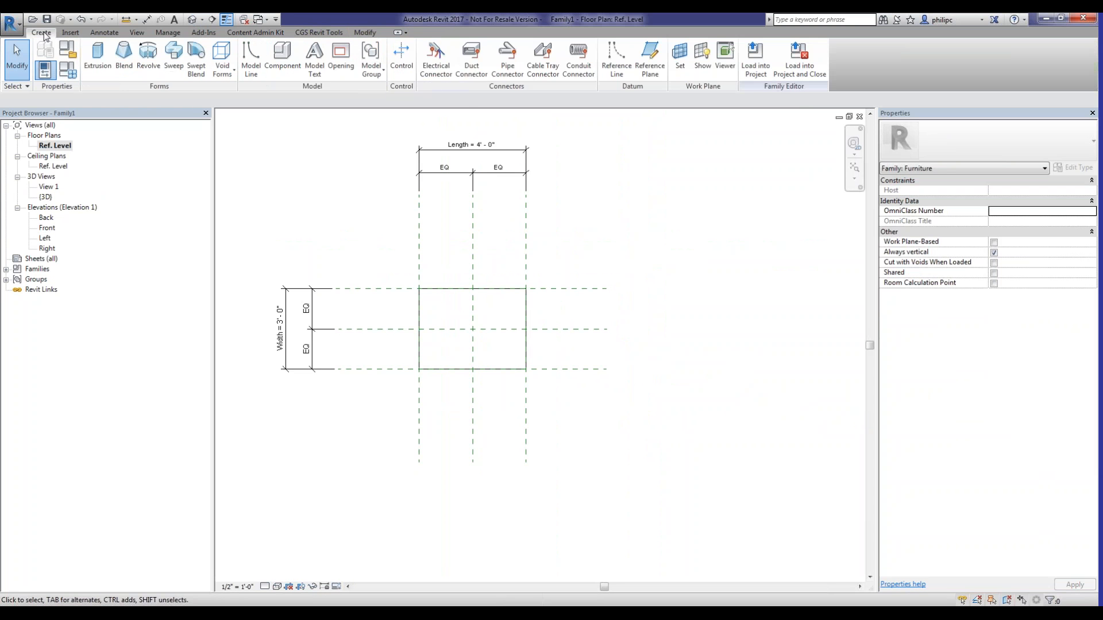
{"action": "left_click", "coordinate": [650, 64]}
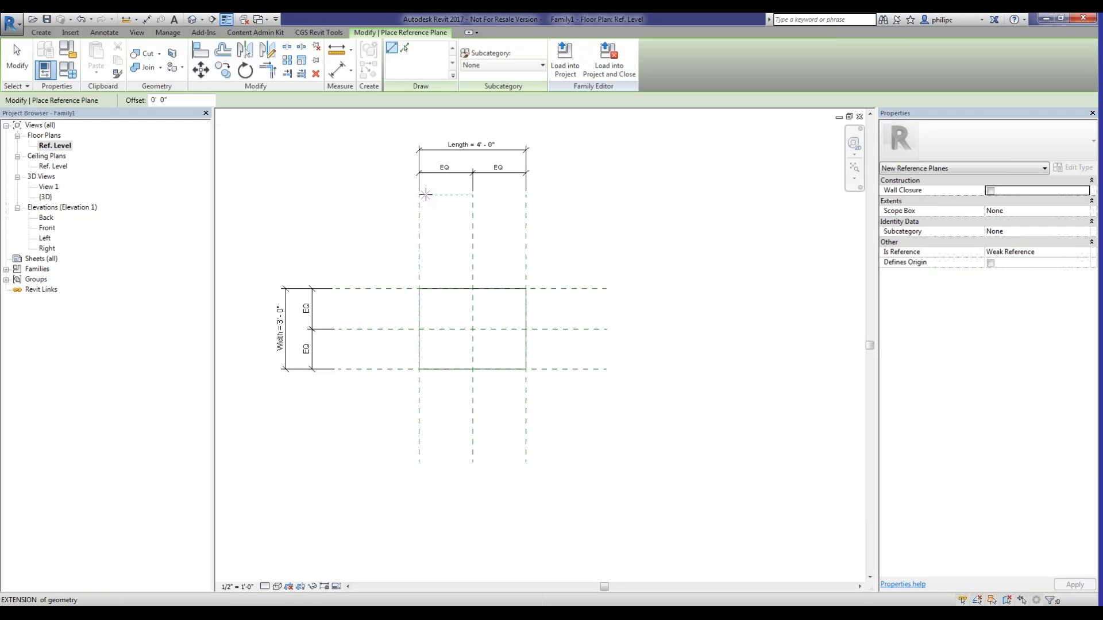
{"action": "left_click", "coordinate": [425, 195]}
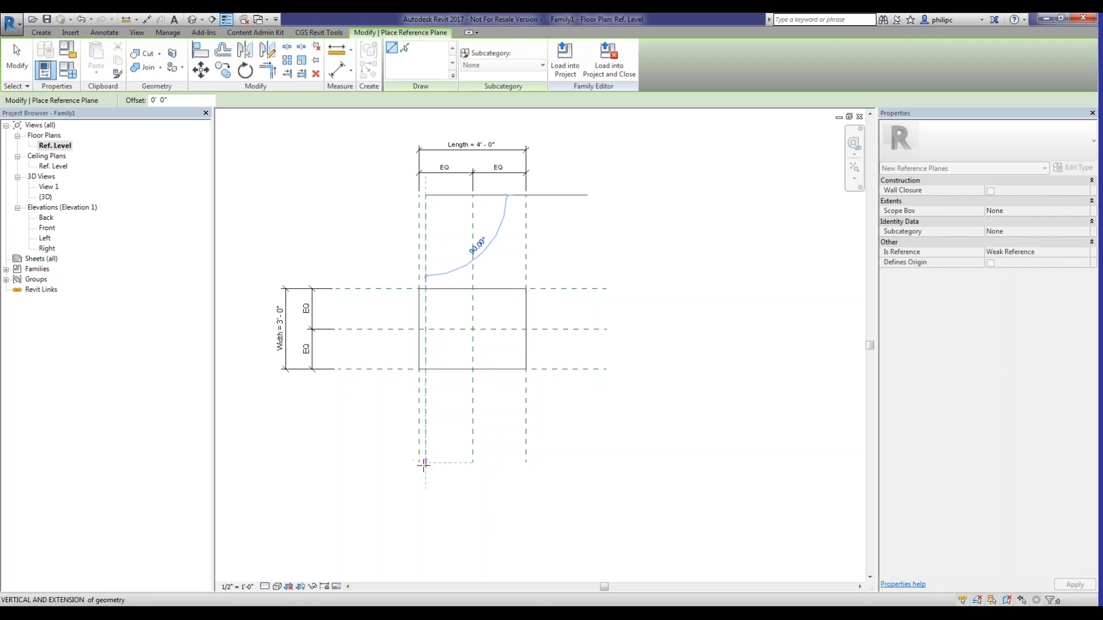
{"action": "left_click", "coordinate": [426, 464]}
{"action": "left_click", "coordinate": [517, 195]}
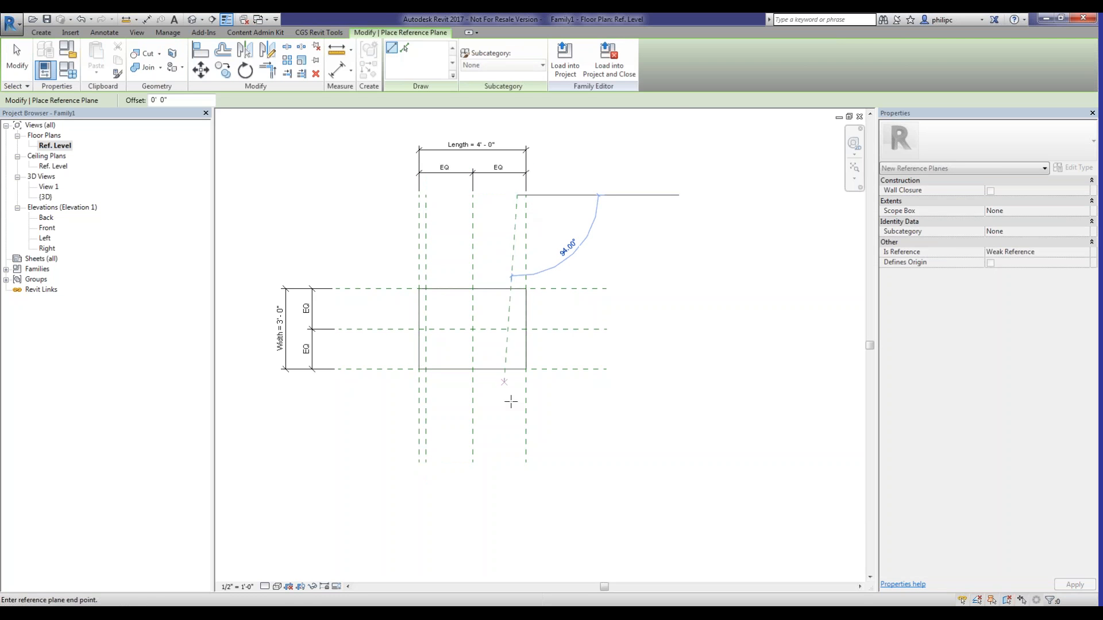
{"action": "left_click", "coordinate": [517, 462]}
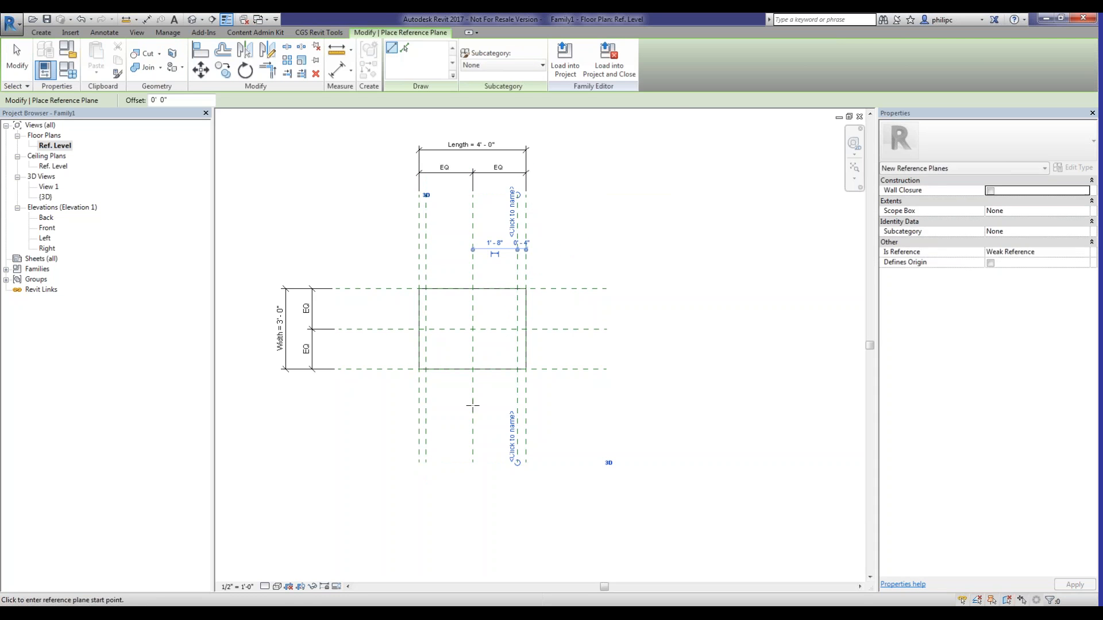
Draw two horizontal reference planes about 4" inside the slab's lower and upper edges and end the Reference Plane command
{"action": "left_click", "coordinate": [338, 360]}
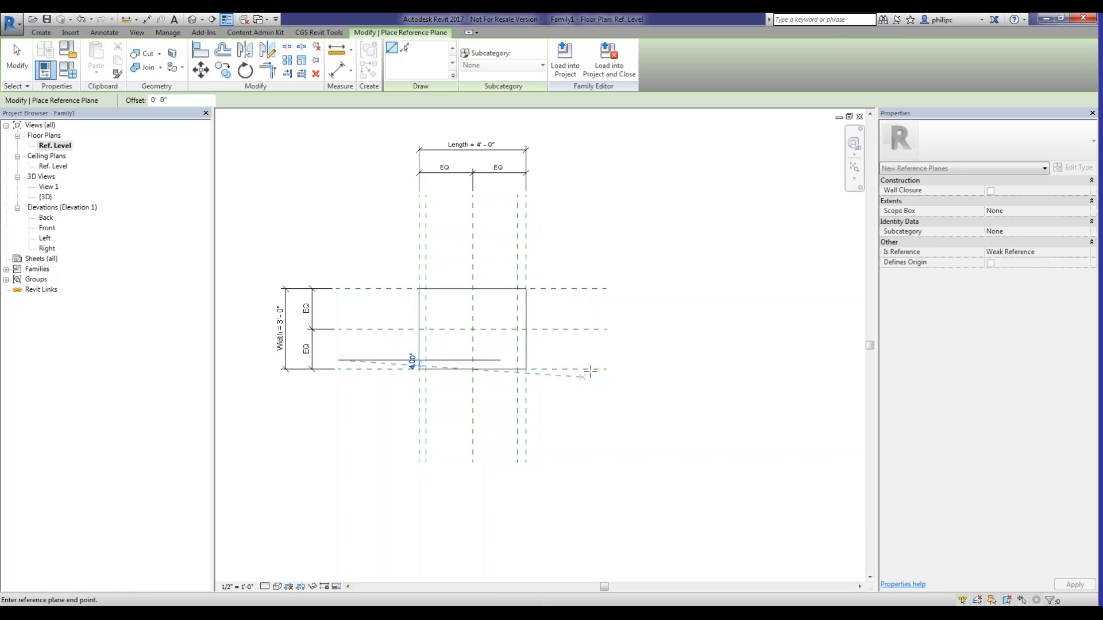
{"action": "left_click", "coordinate": [605, 360]}
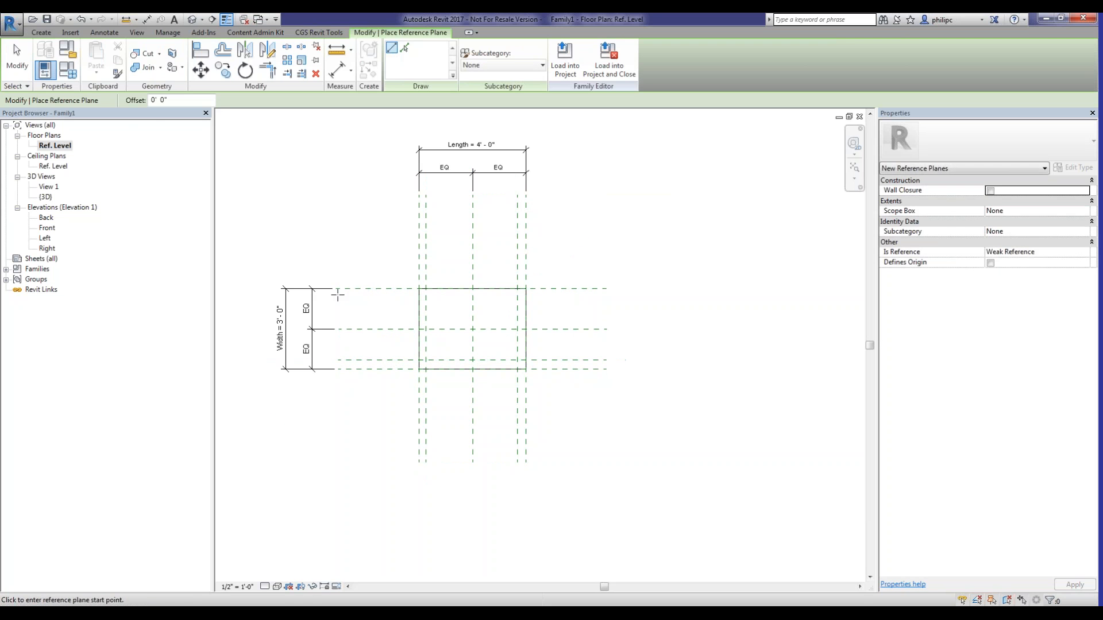
{"action": "left_click", "coordinate": [338, 298]}
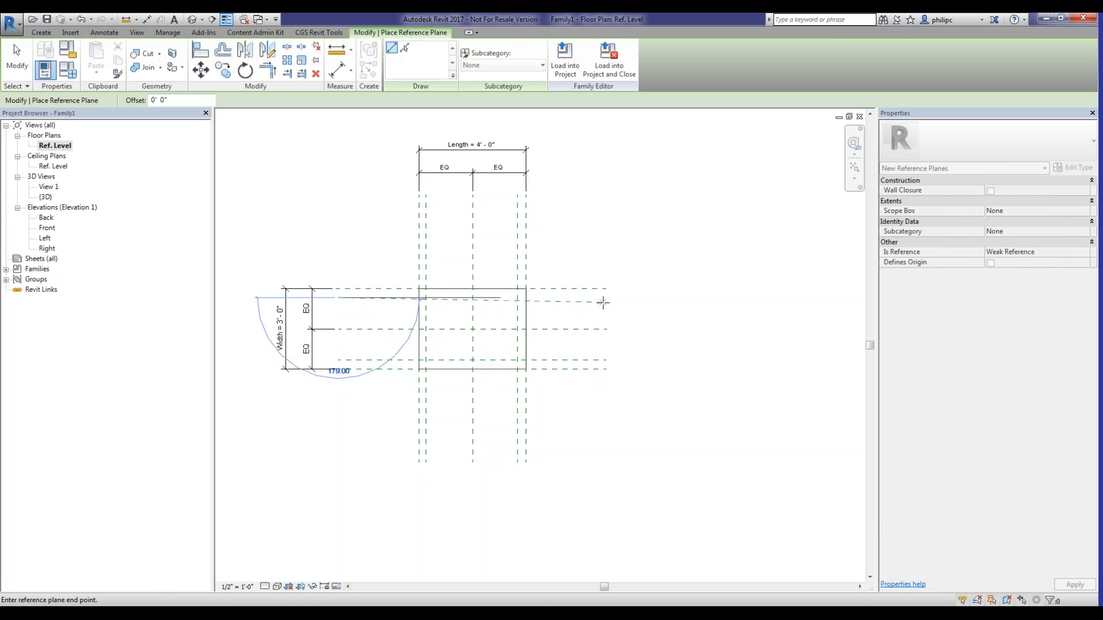
{"action": "left_click", "coordinate": [606, 298]}
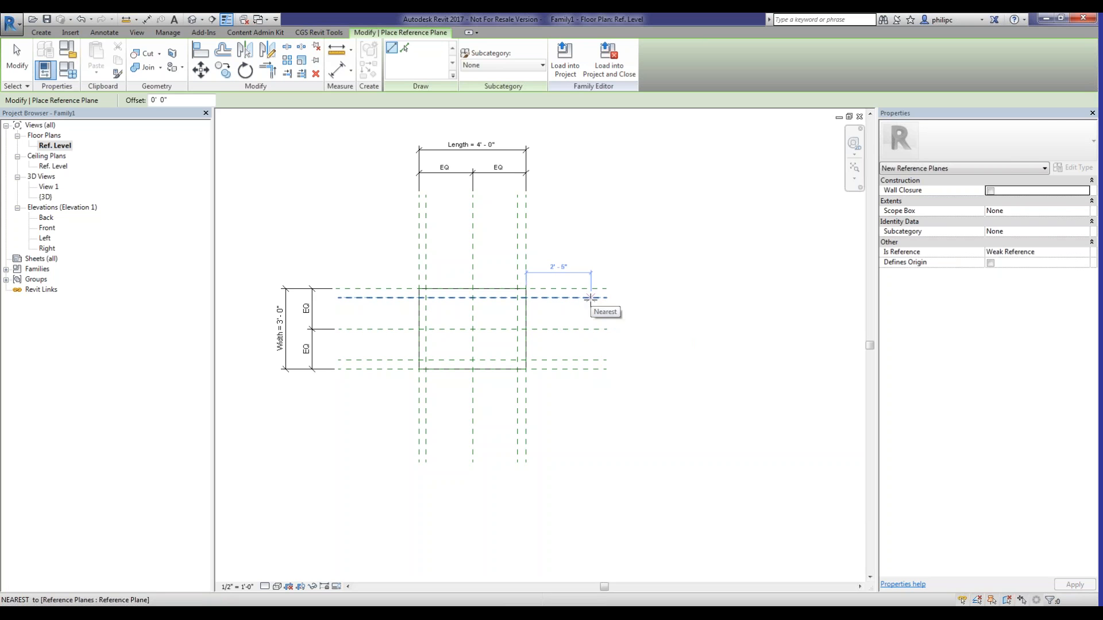
{"action": "key", "text": "Escape"}
{"action": "key", "text": "Escape"}
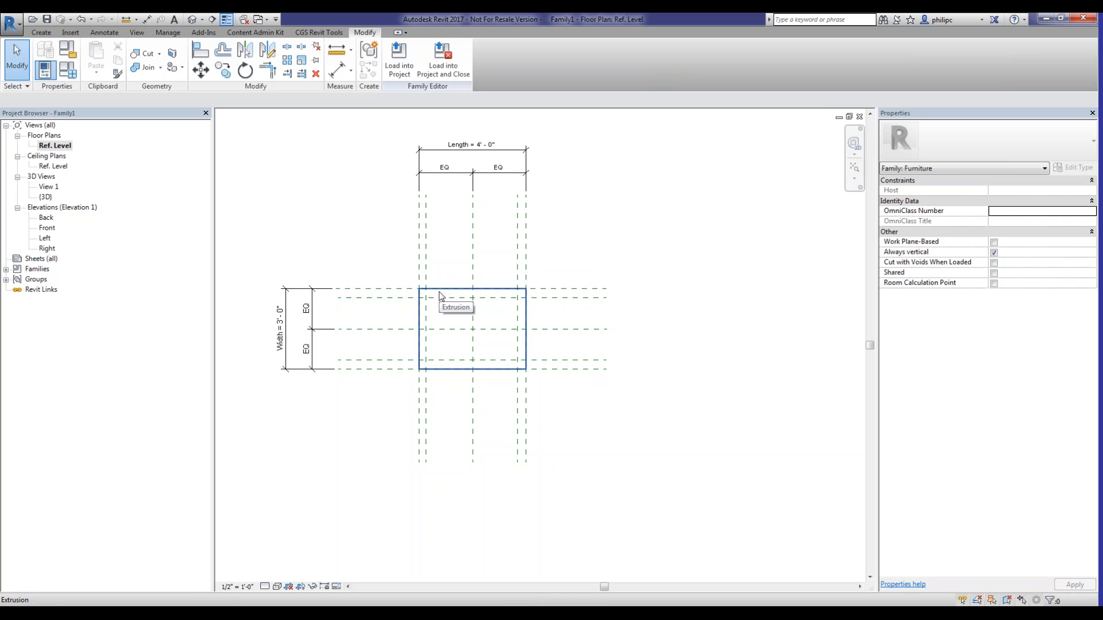
Place aligned dimensions between each outer horizontal reference plane and its neighbouring inner plane, at the slab's upper and lower edges
{"action": "scroll", "coordinate": [378, 239], "scroll_direction": "up", "scroll_amount": 1}
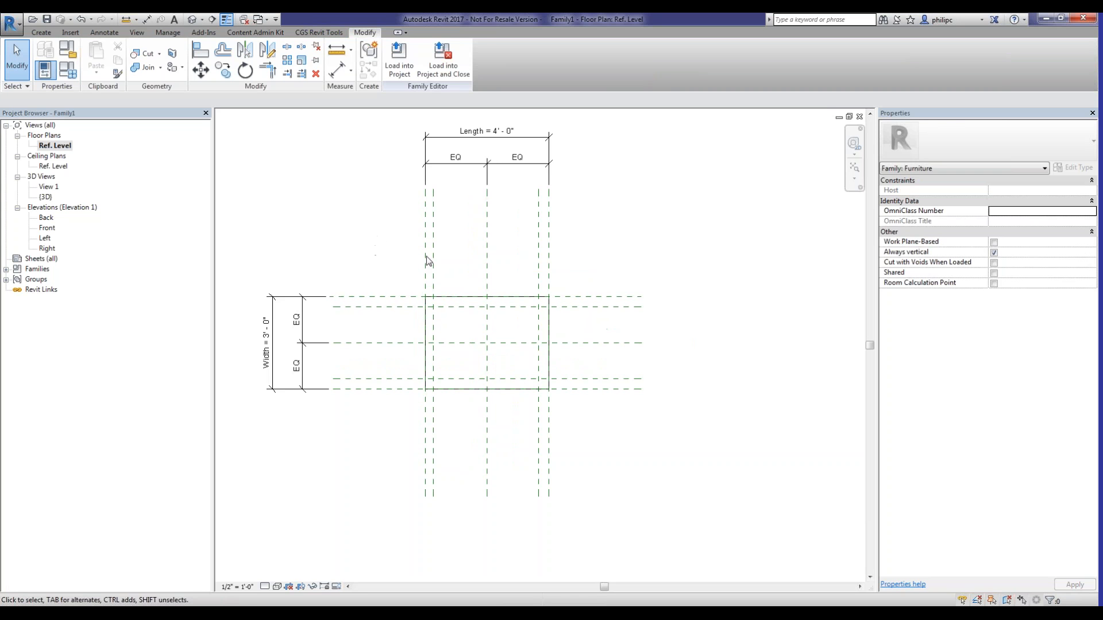
{"action": "left_click", "coordinate": [147, 18]}
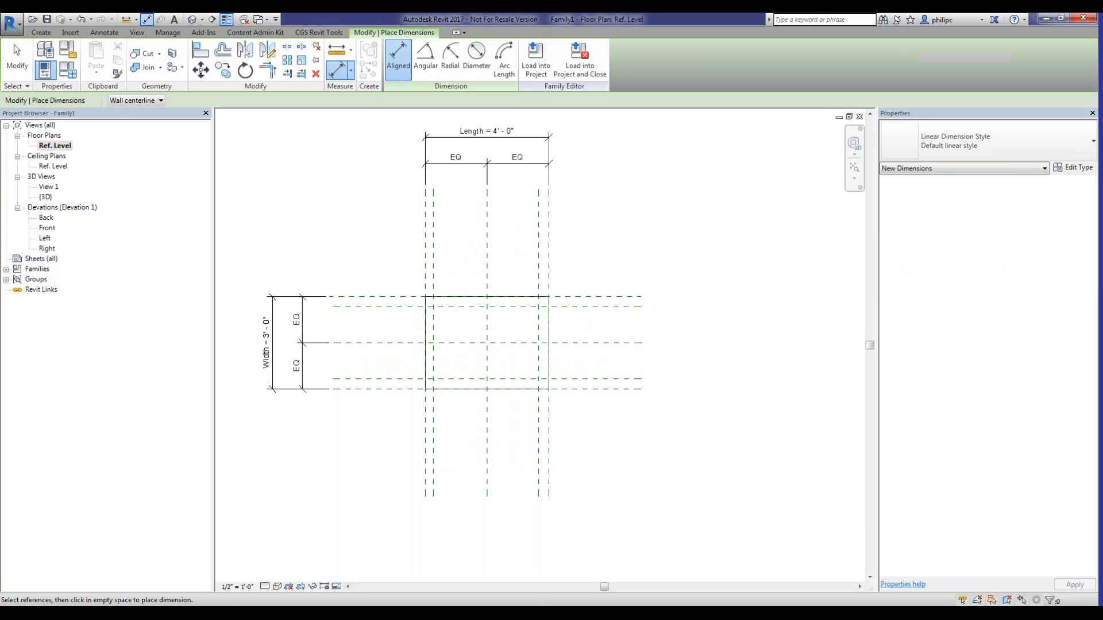
{"action": "left_click", "coordinate": [394, 296]}
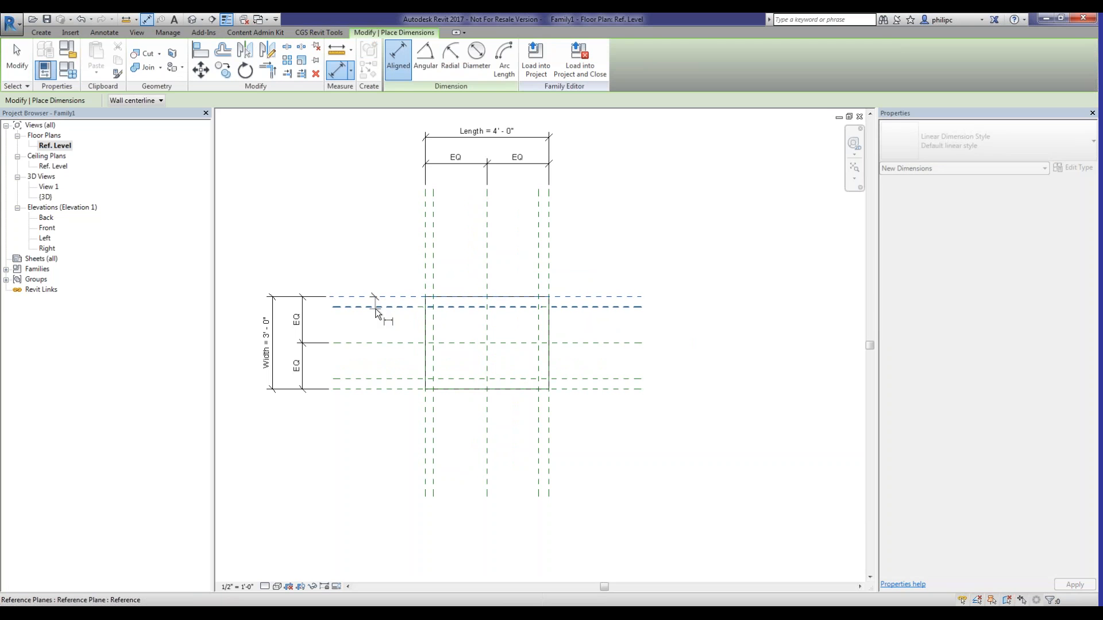
{"action": "left_click", "coordinate": [376, 307]}
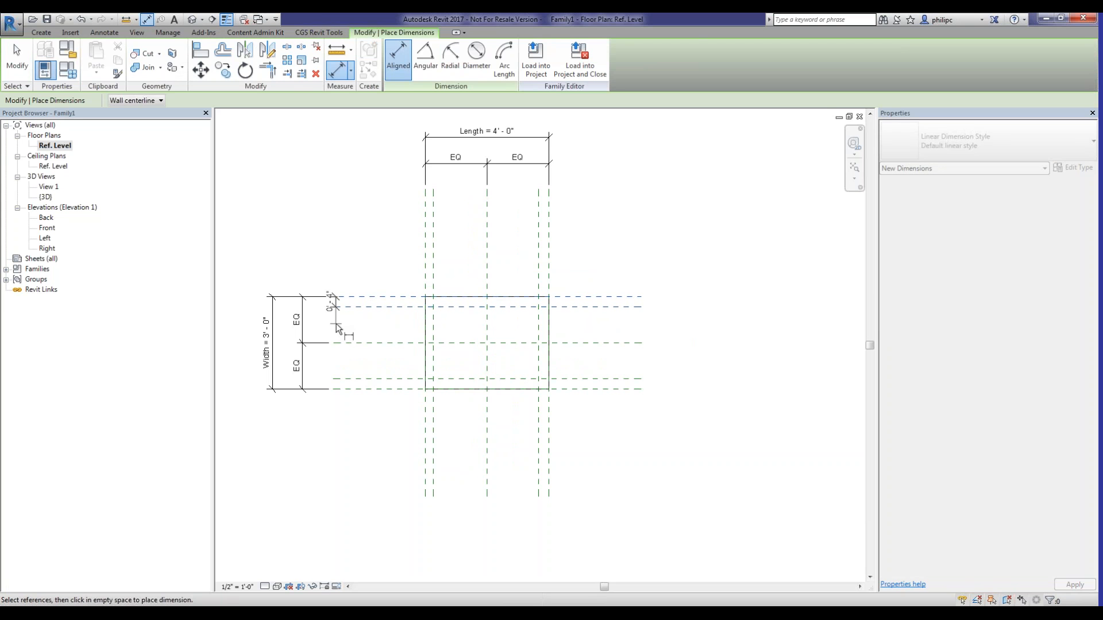
{"action": "left_click", "coordinate": [337, 329]}
{"action": "left_click", "coordinate": [359, 379]}
{"action": "left_click", "coordinate": [351, 388]}
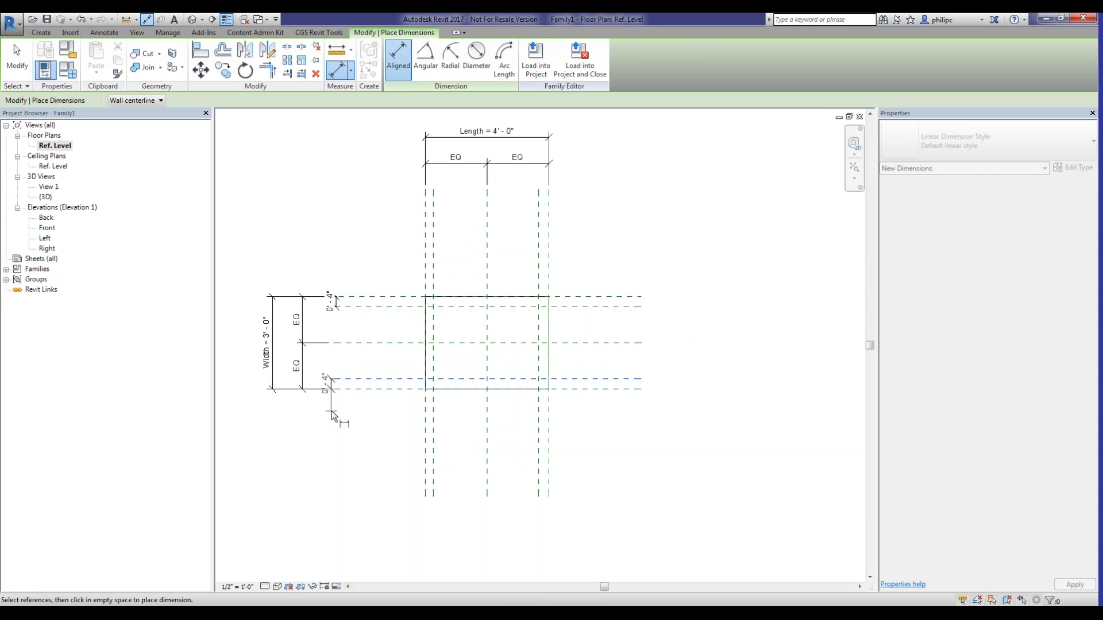
{"action": "left_click", "coordinate": [336, 414]}
Dimension each outer vertical reference plane to its neighbouring inner plane above the slab and end the dimension command
{"action": "left_click", "coordinate": [433, 261]}
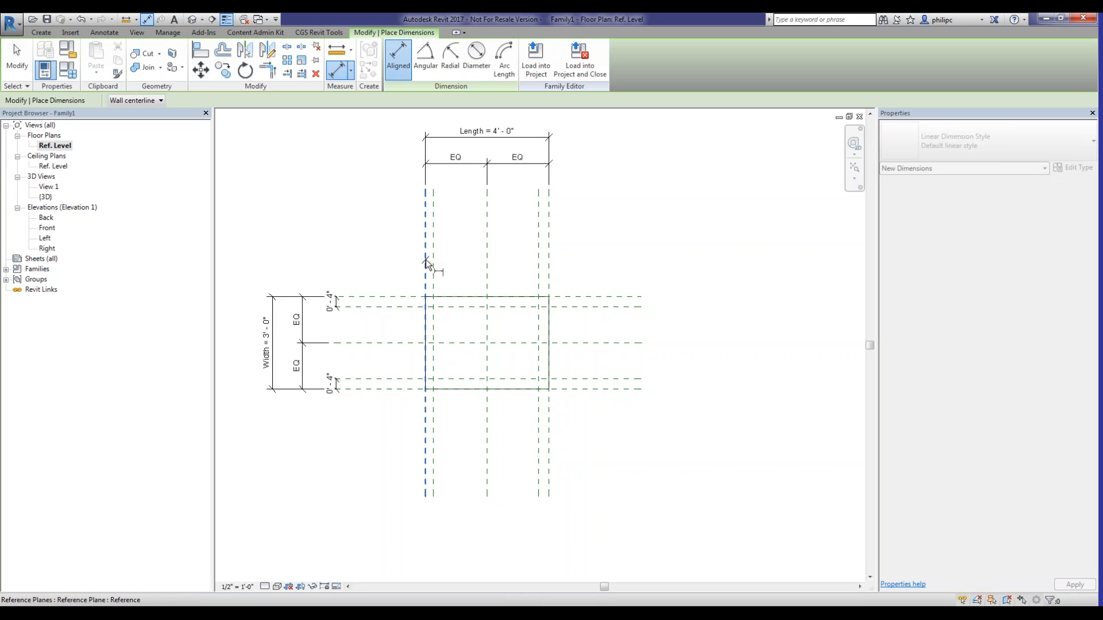
{"action": "left_click", "coordinate": [433, 263]}
{"action": "left_click", "coordinate": [462, 221]}
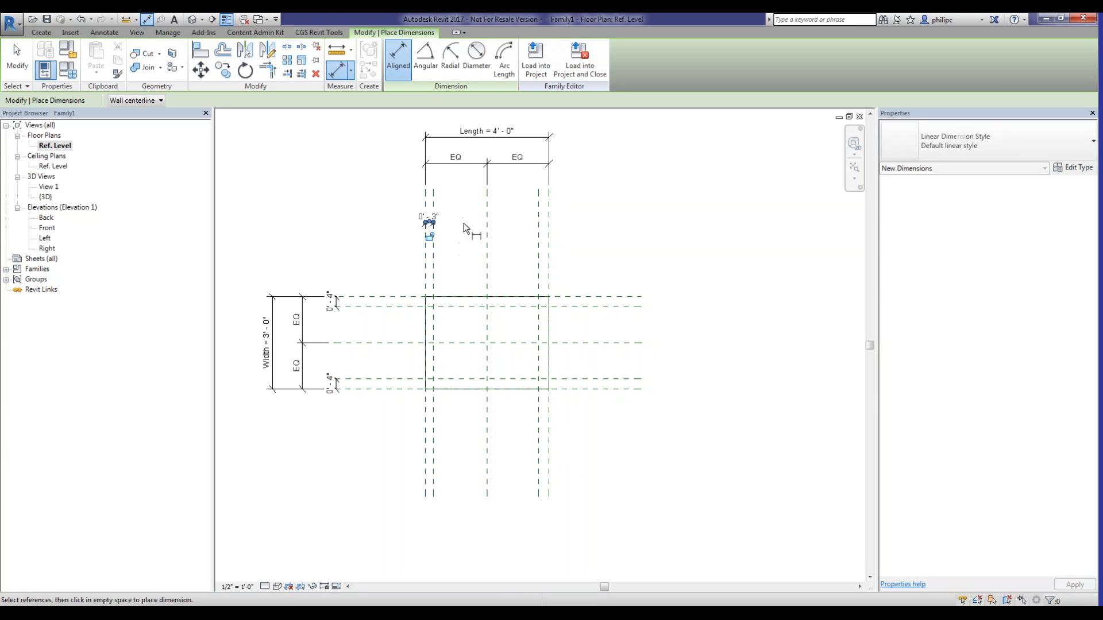
{"action": "left_click", "coordinate": [537, 225]}
{"action": "left_click", "coordinate": [549, 224]}
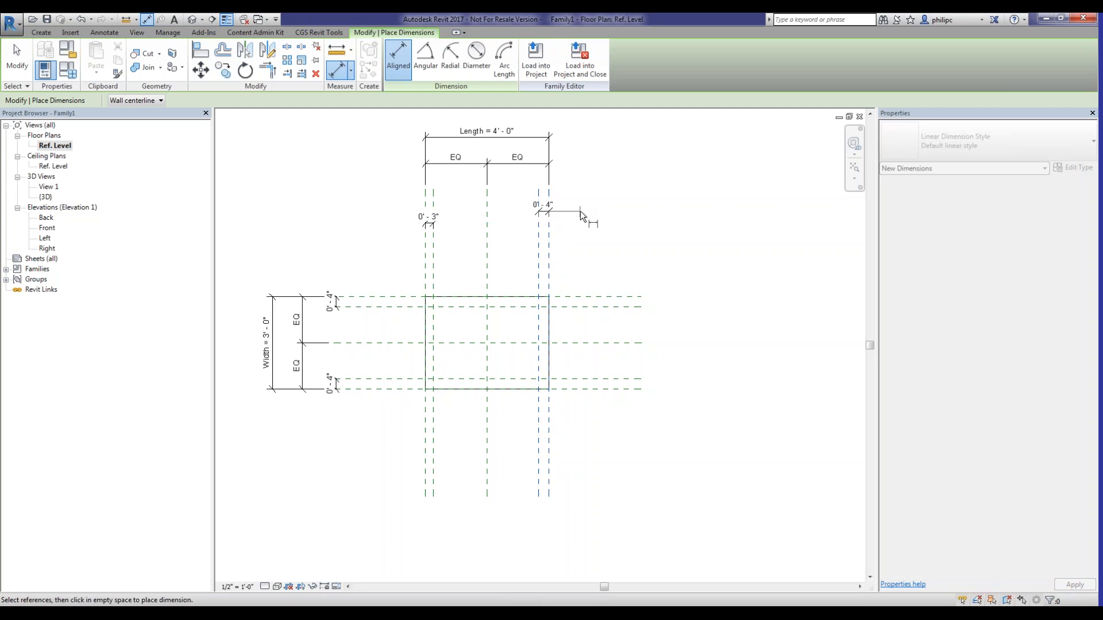
{"action": "left_click", "coordinate": [580, 212]}
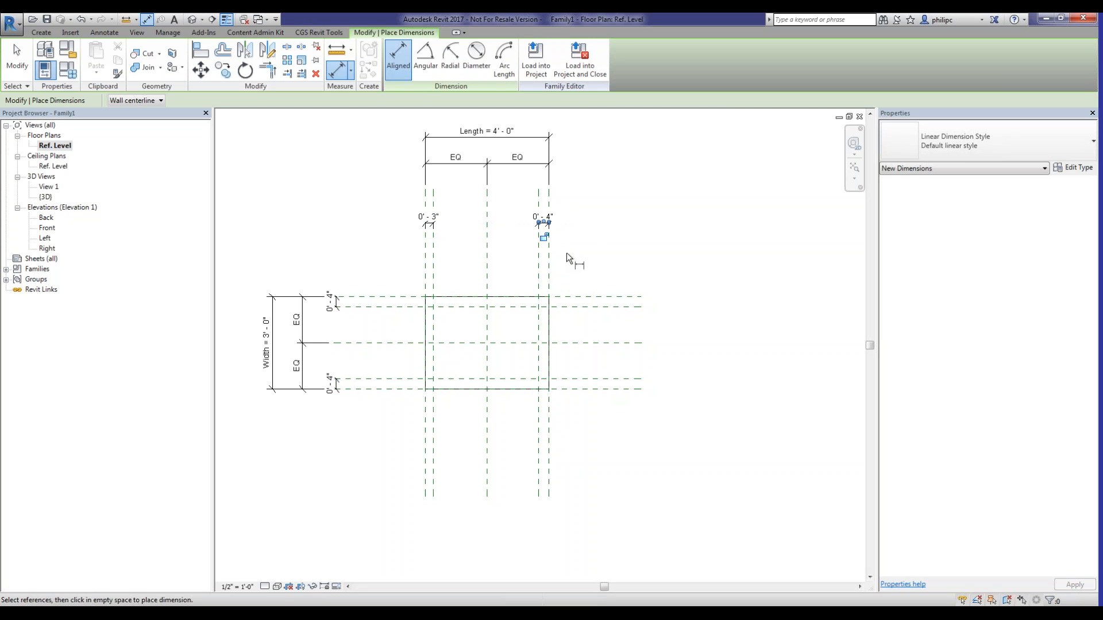
{"action": "key", "text": "Escape"}
{"action": "key", "text": "Escape"}
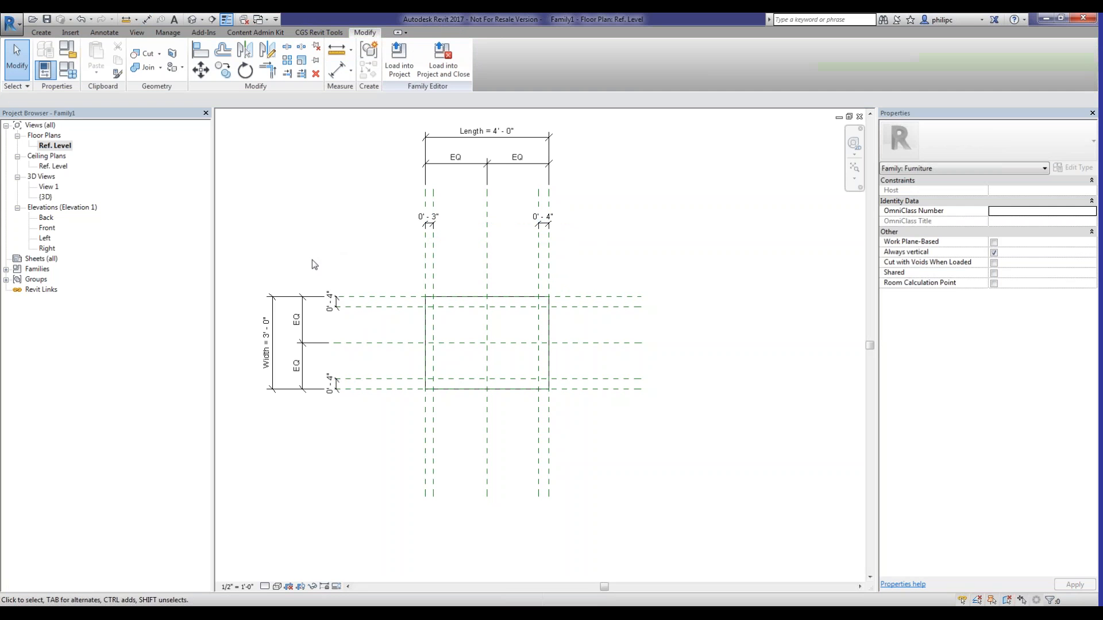
Label the dimension at the slab's upper edge with a new type family parameter named Leg Width
{"action": "scroll", "coordinate": [331, 258], "scroll_direction": "down", "scroll_amount": 1}
{"action": "scroll", "coordinate": [322, 254], "scroll_direction": "up", "scroll_amount": 2}
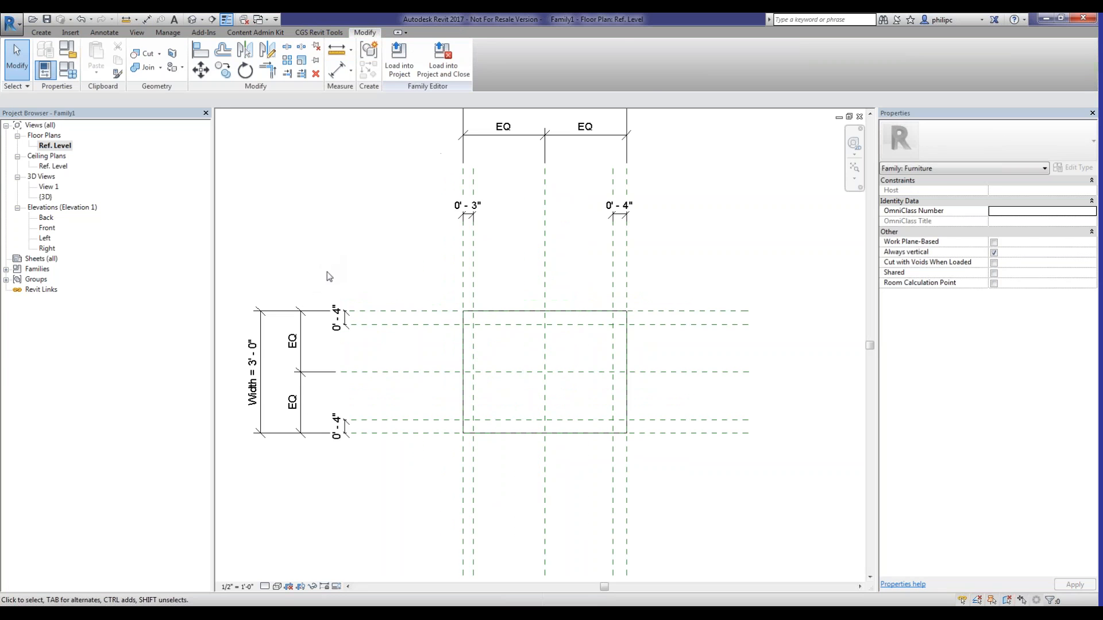
{"action": "left_click", "coordinate": [338, 327]}
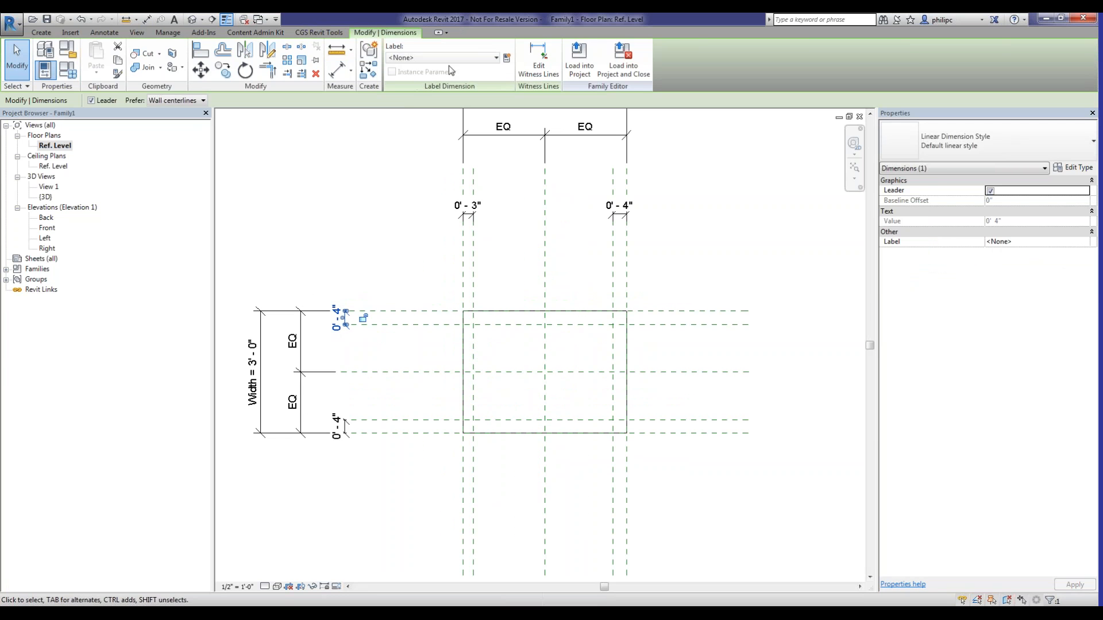
{"action": "left_click", "coordinate": [506, 57]}
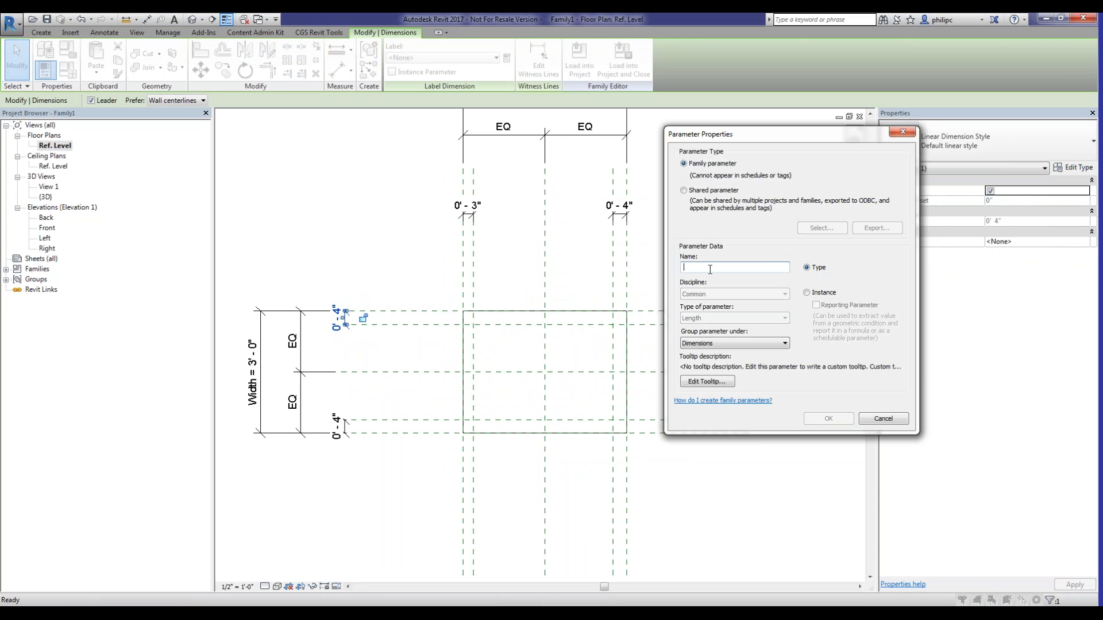
{"action": "type", "text": "Leg Width"}
{"action": "left_click", "coordinate": [830, 419]}
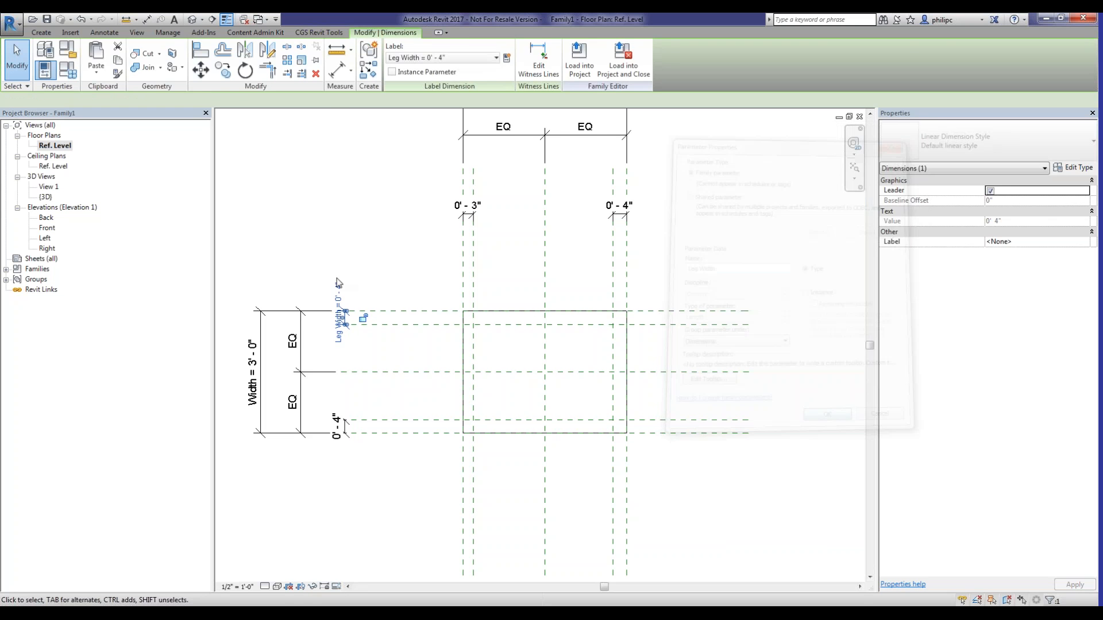
{"action": "left_click", "coordinate": [352, 279]}
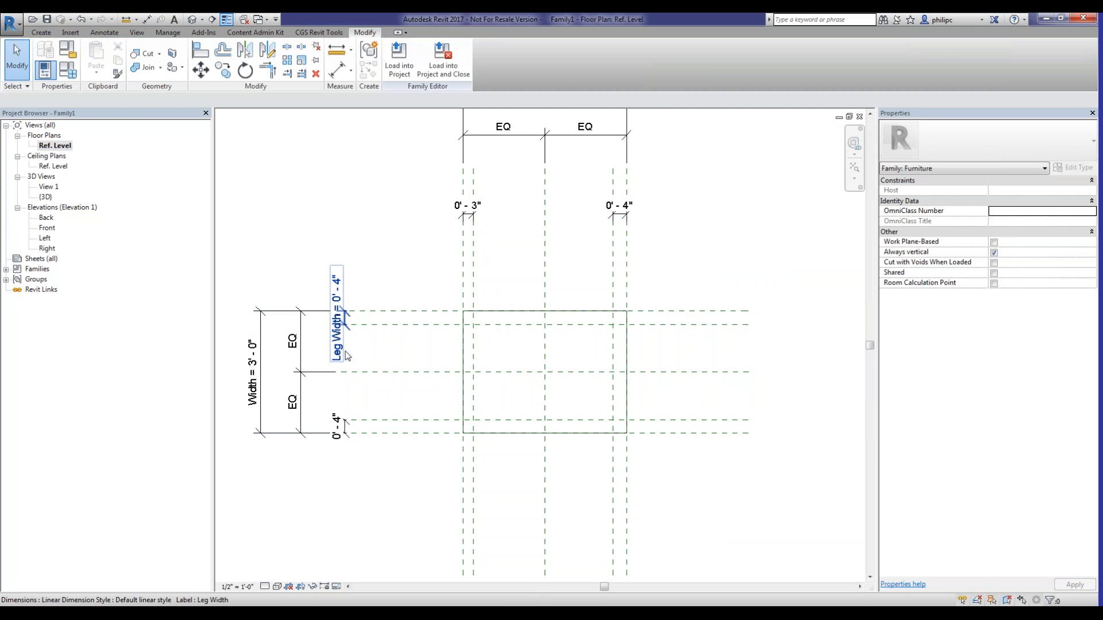
Apply the existing Leg Width label to the three remaining inner-plane dimensions together and deselect them
{"action": "left_click", "coordinate": [345, 426]}
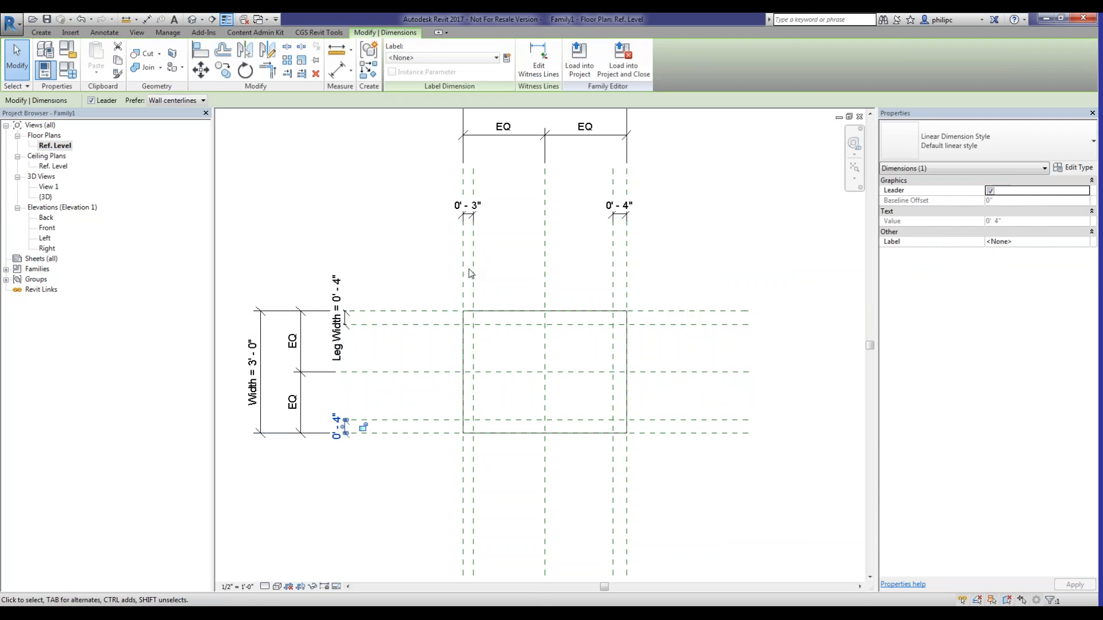
{"action": "left_click", "coordinate": [468, 215], "text": "ctrl"}
{"action": "left_click", "coordinate": [619, 216], "text": "ctrl"}
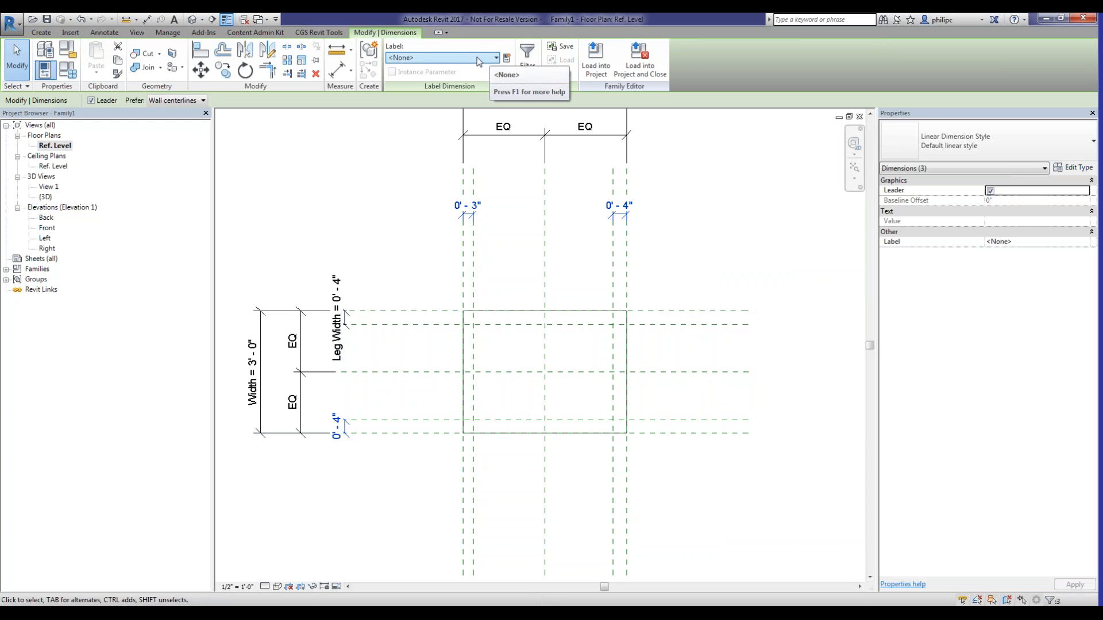
{"action": "left_click", "coordinate": [496, 58]}
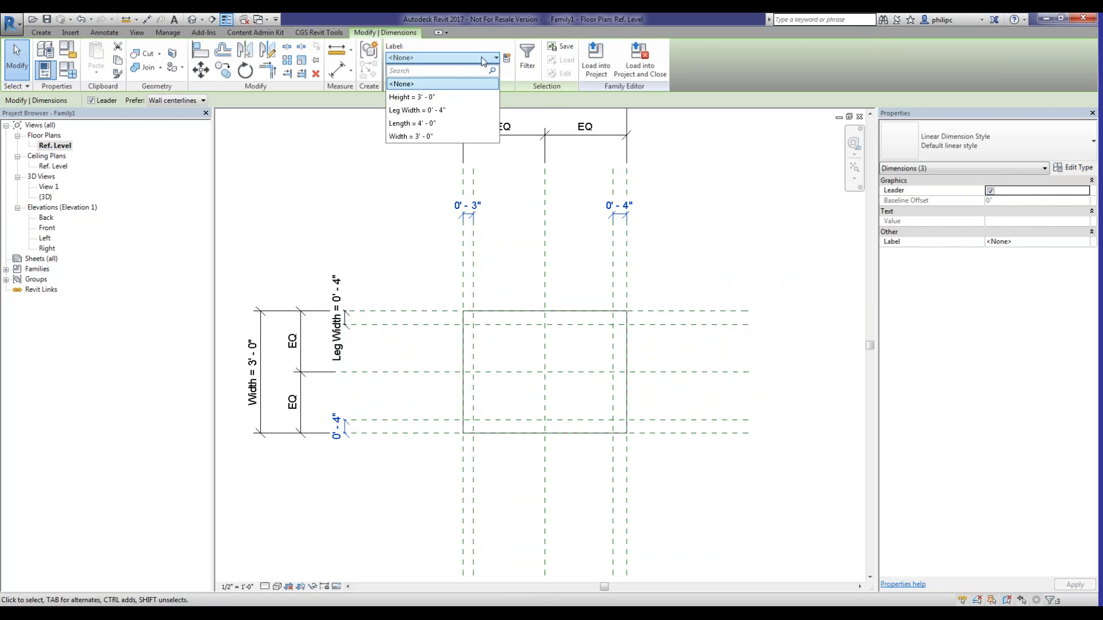
{"action": "left_click", "coordinate": [422, 111]}
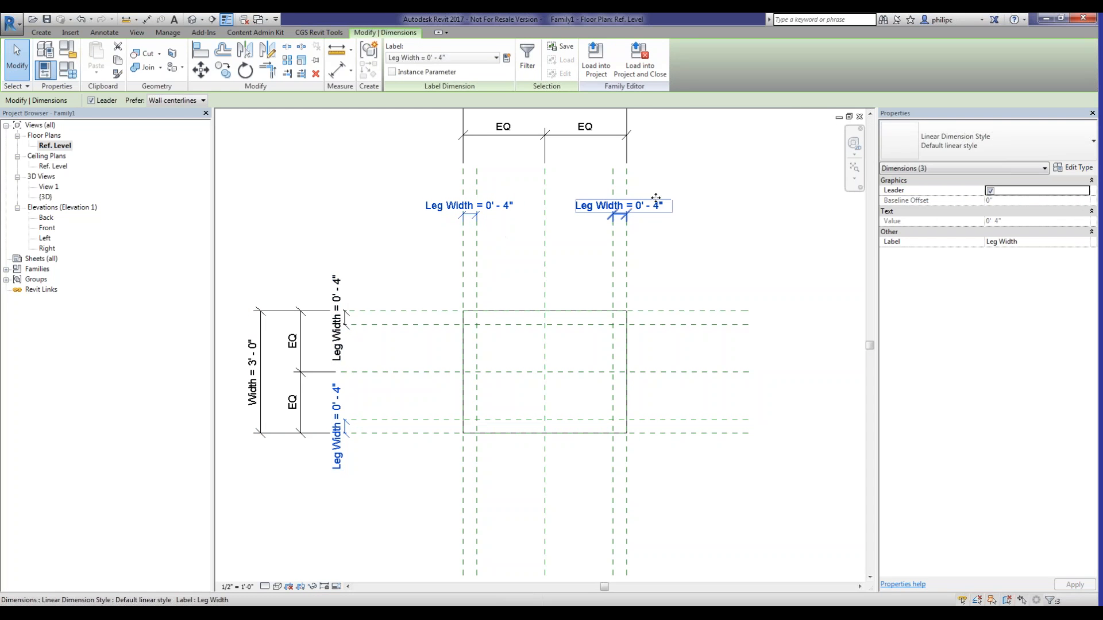
{"action": "left_click", "coordinate": [378, 255]}
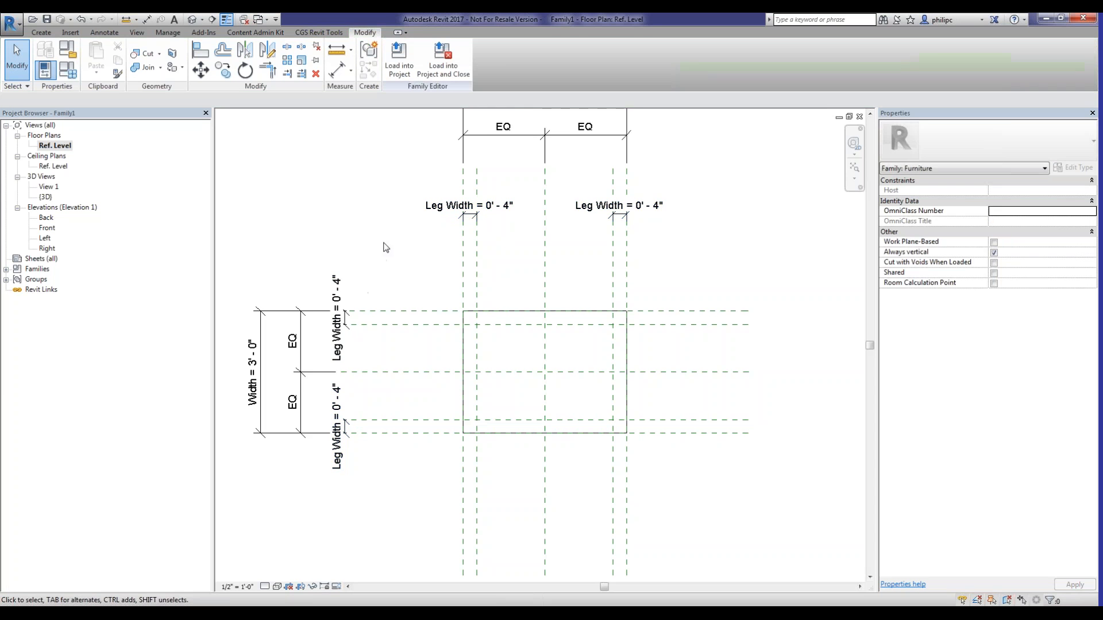
Start a solid extrusion and sketch a 4" square leg profile between the reference planes at the slab's upper-left corner
{"action": "scroll", "coordinate": [386, 235], "scroll_direction": "down", "scroll_amount": 1}
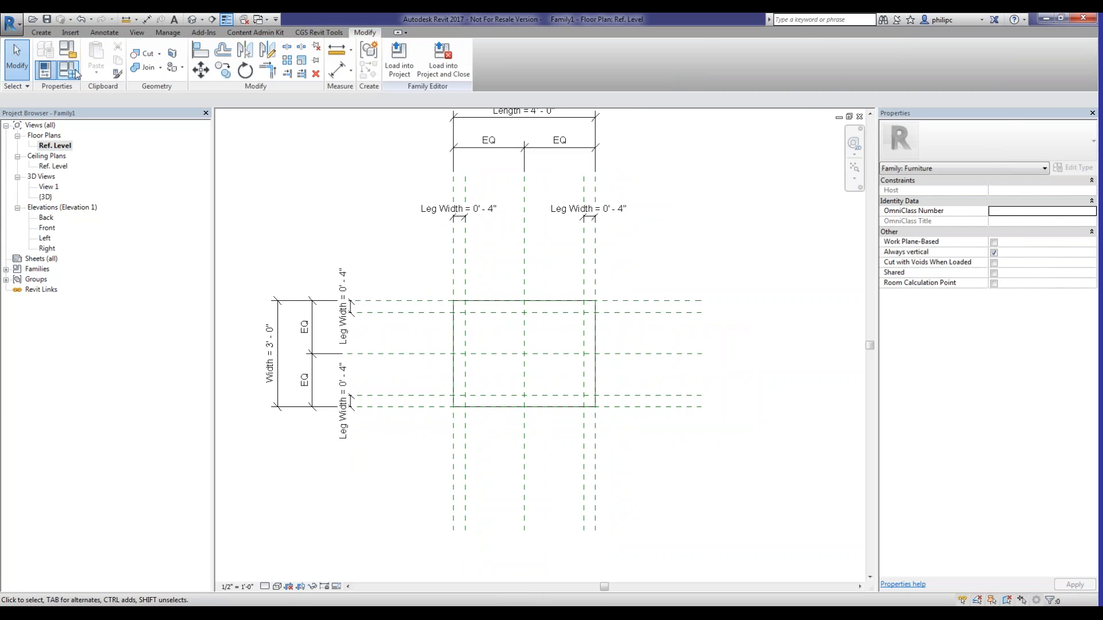
{"action": "left_click", "coordinate": [41, 32]}
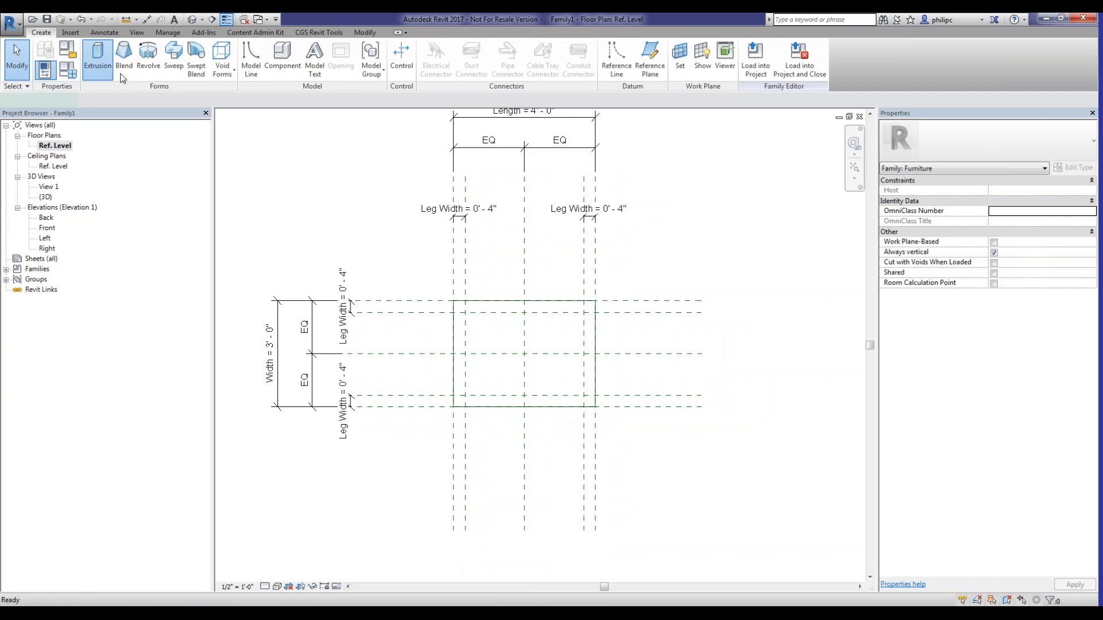
{"action": "left_click", "coordinate": [97, 57]}
{"action": "left_click", "coordinate": [430, 47]}
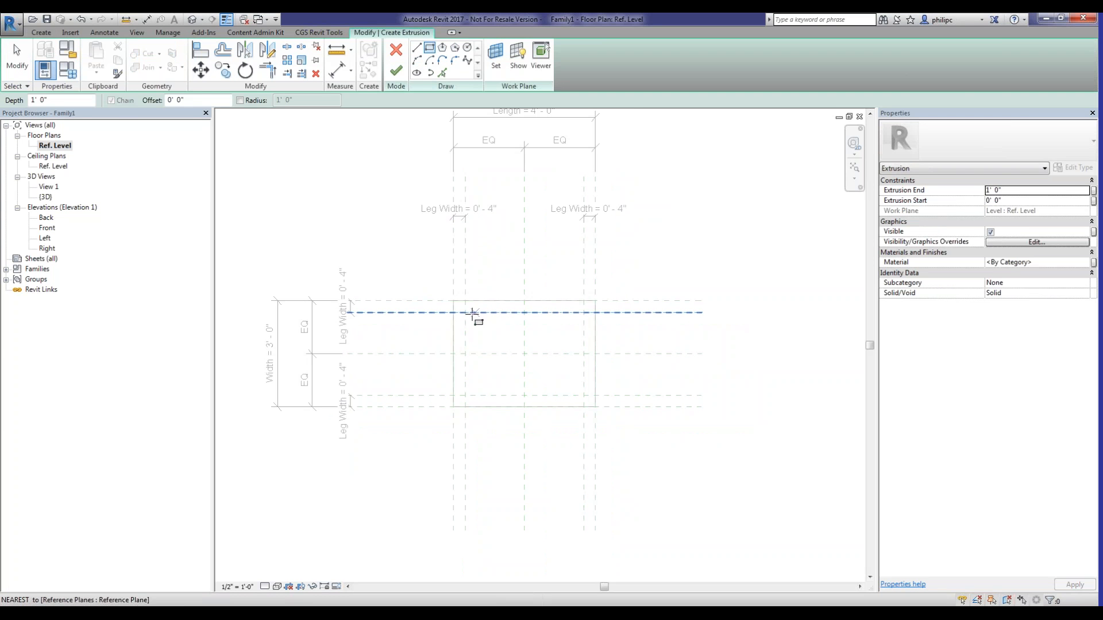
{"action": "left_click", "coordinate": [466, 313]}
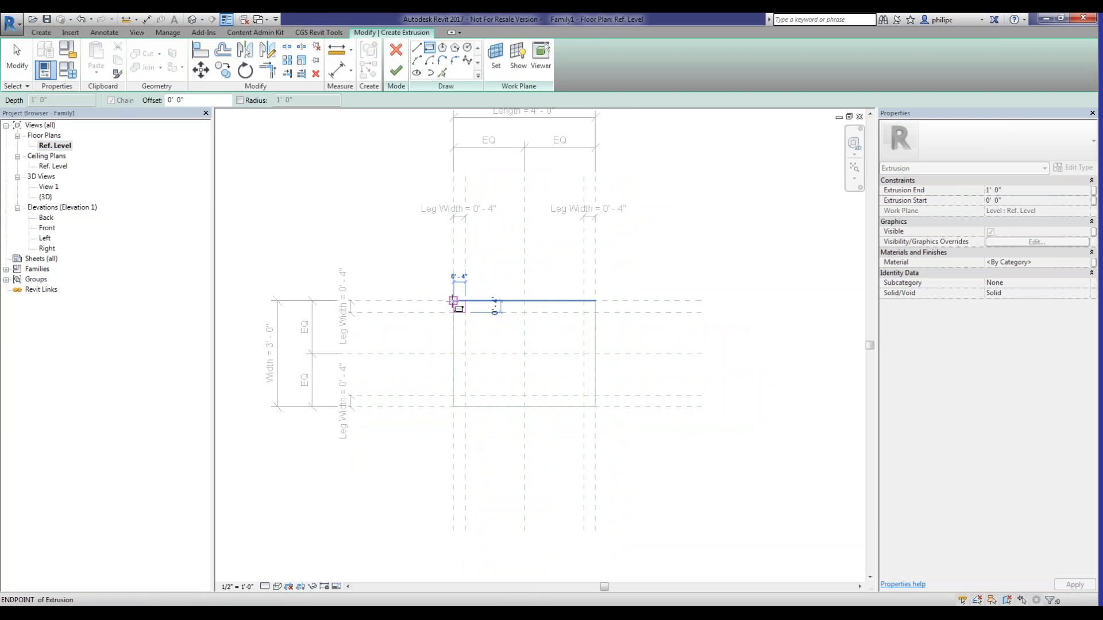
{"action": "left_click", "coordinate": [453, 301]}
{"action": "scroll", "coordinate": [454, 333], "scroll_direction": "up", "scroll_amount": 5}
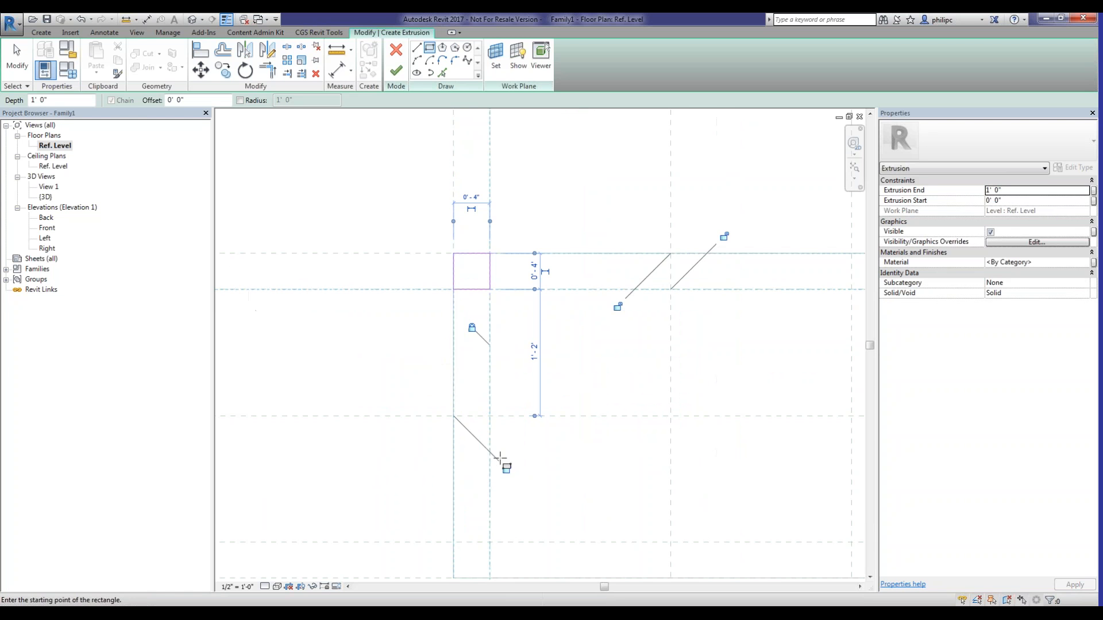
Lock the remaining edges of the upper-left leg profile to their reference planes and finish the extrusion
{"action": "left_click", "coordinate": [506, 467]}
{"action": "left_click", "coordinate": [618, 307]}
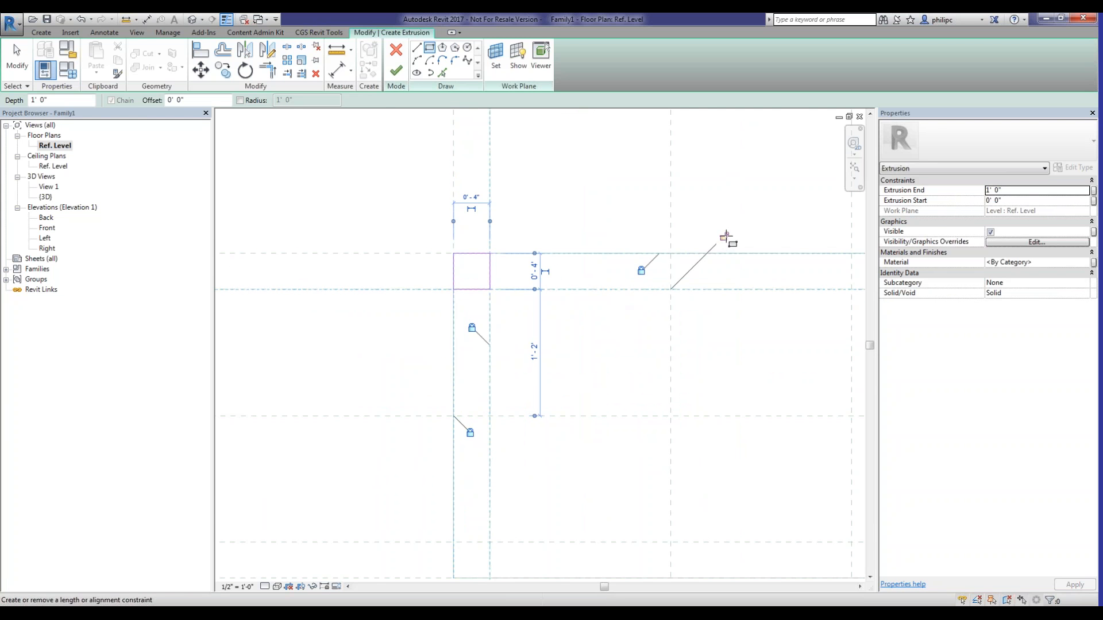
{"action": "key", "text": "Escape"}
{"action": "scroll", "coordinate": [574, 258], "scroll_direction": "down", "scroll_amount": 1}
{"action": "left_click", "coordinate": [396, 70]}
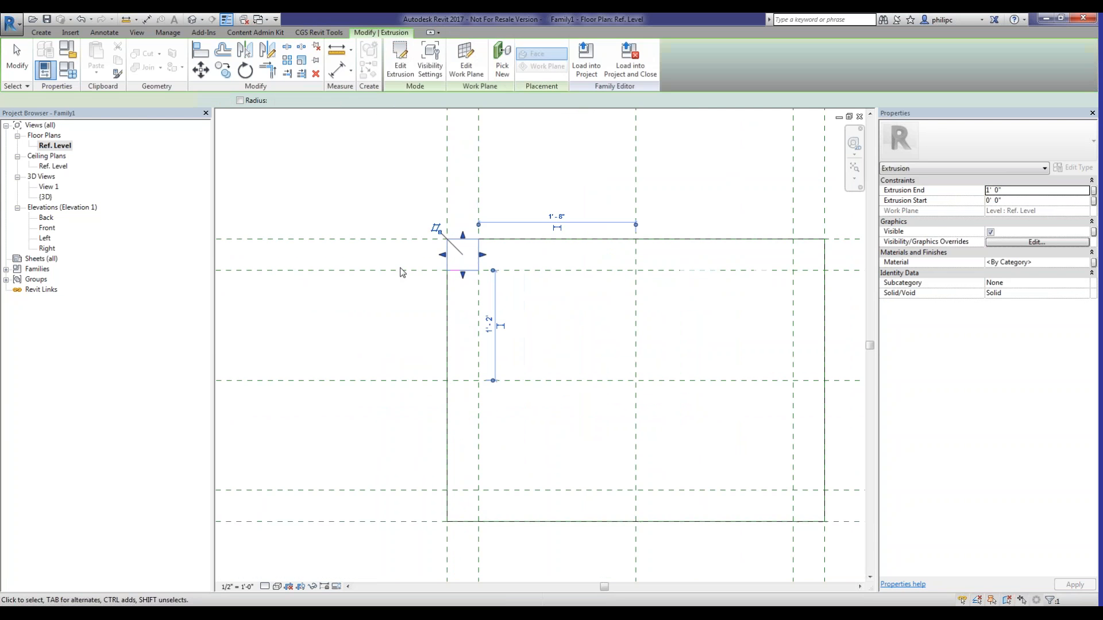
In the Front elevation, stretch the first leg up to the slab's underside plane and lock its top and its base at Ref. Level
{"action": "double_click", "coordinate": [47, 228]}
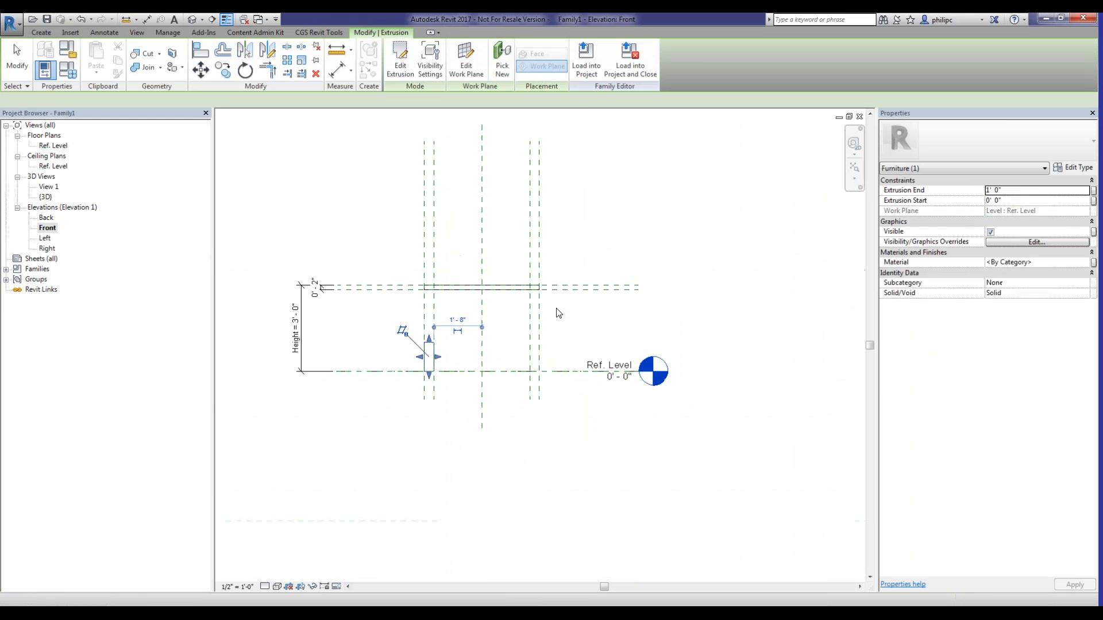
{"action": "scroll", "coordinate": [450, 317], "scroll_direction": "up", "scroll_amount": 3}
{"action": "left_click_drag", "start_coordinate": [408, 365], "coordinate": [362, 263]}
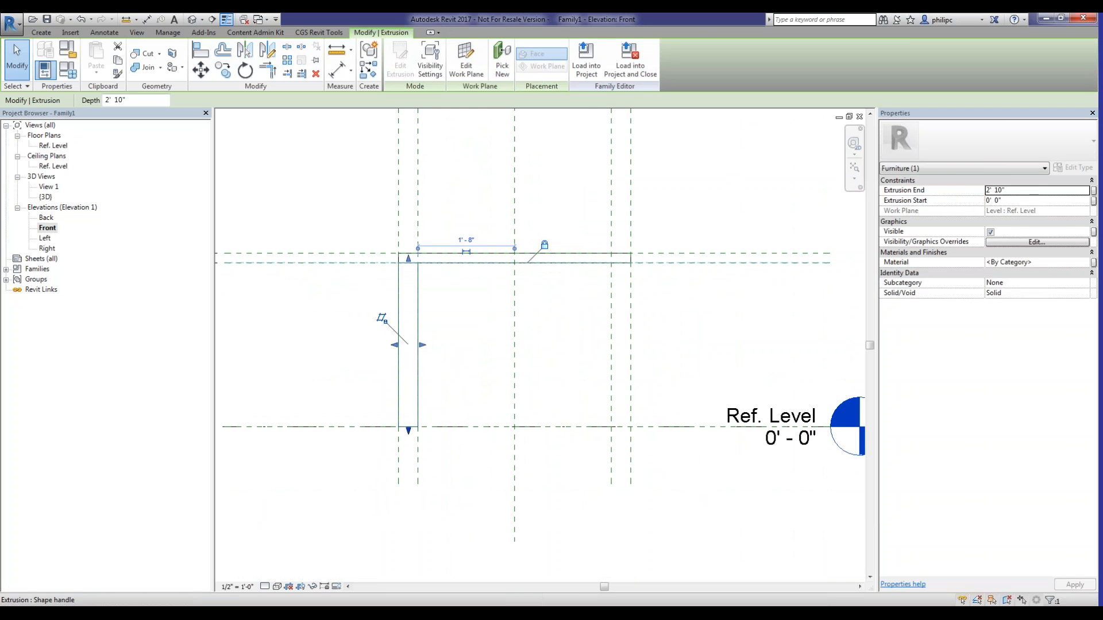
{"action": "left_click_drag", "start_coordinate": [407, 430], "coordinate": [382, 426]}
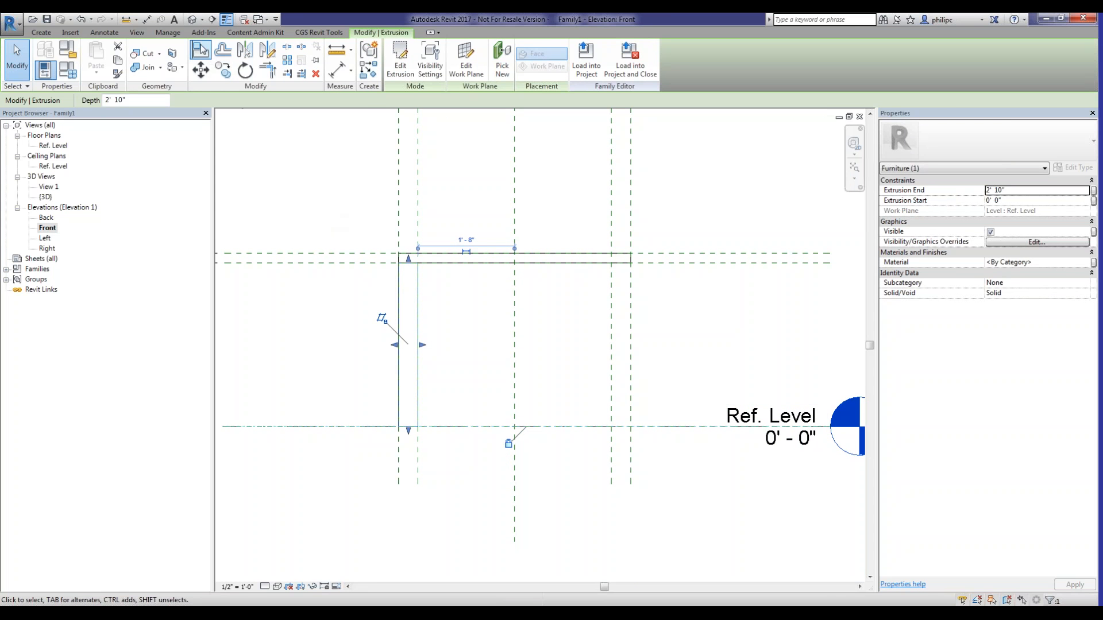
{"action": "left_click", "coordinate": [331, 183]}
In the Ref. Level plan, extrude a 4" square leg at the slab's lower-left corner with its sketch edges locked to the reference planes
{"action": "double_click", "coordinate": [55, 145]}
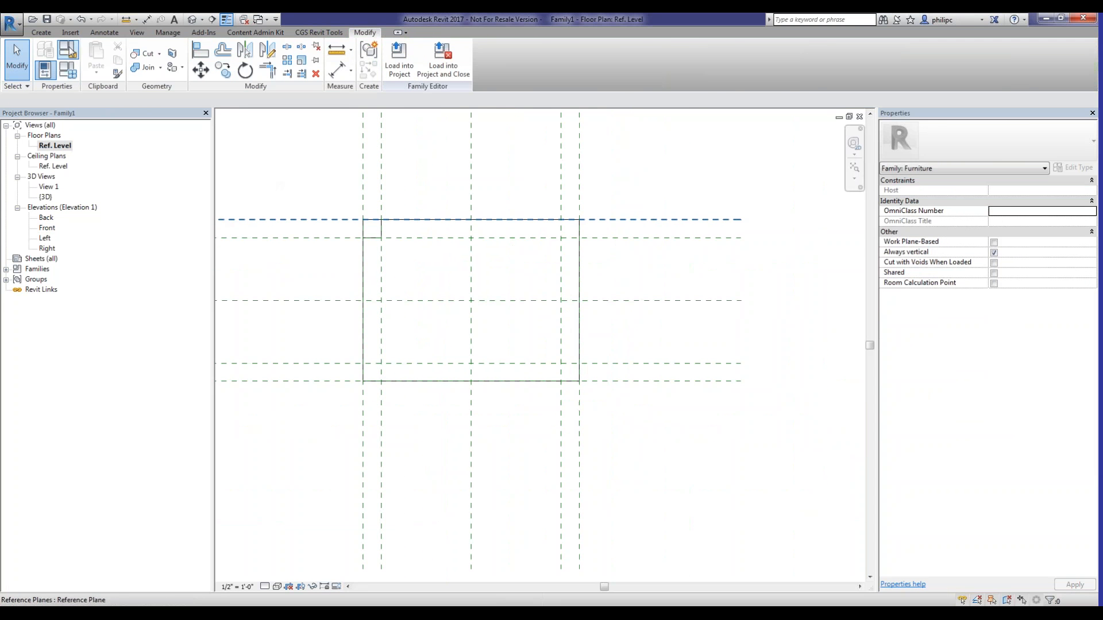
{"action": "left_click", "coordinate": [42, 32]}
{"action": "left_click", "coordinate": [102, 54]}
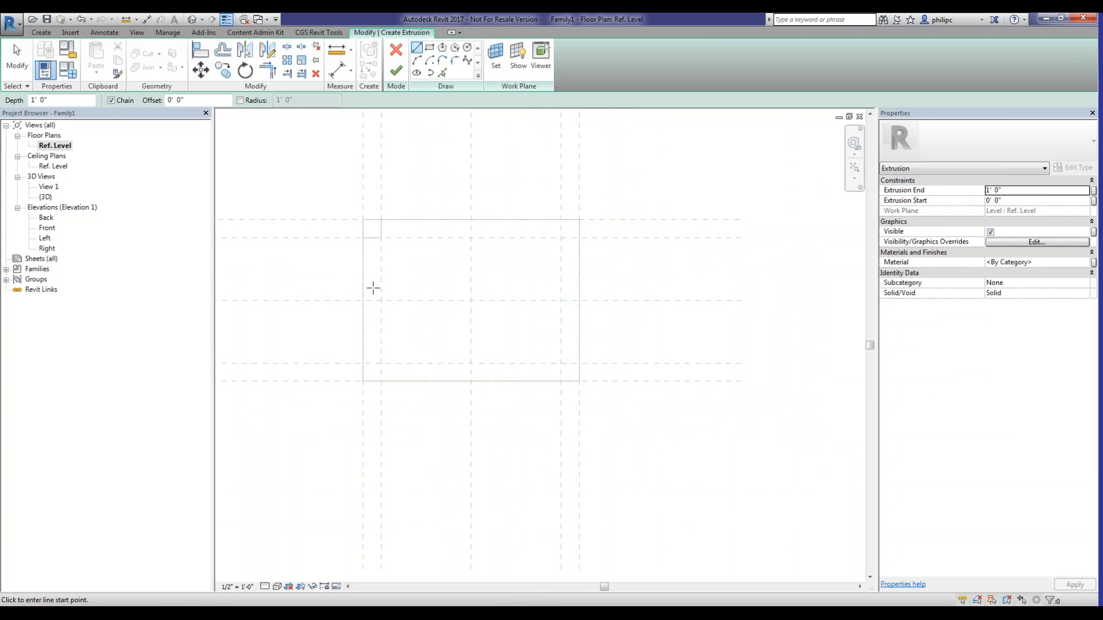
{"action": "left_click", "coordinate": [429, 47]}
{"action": "left_click", "coordinate": [363, 363]}
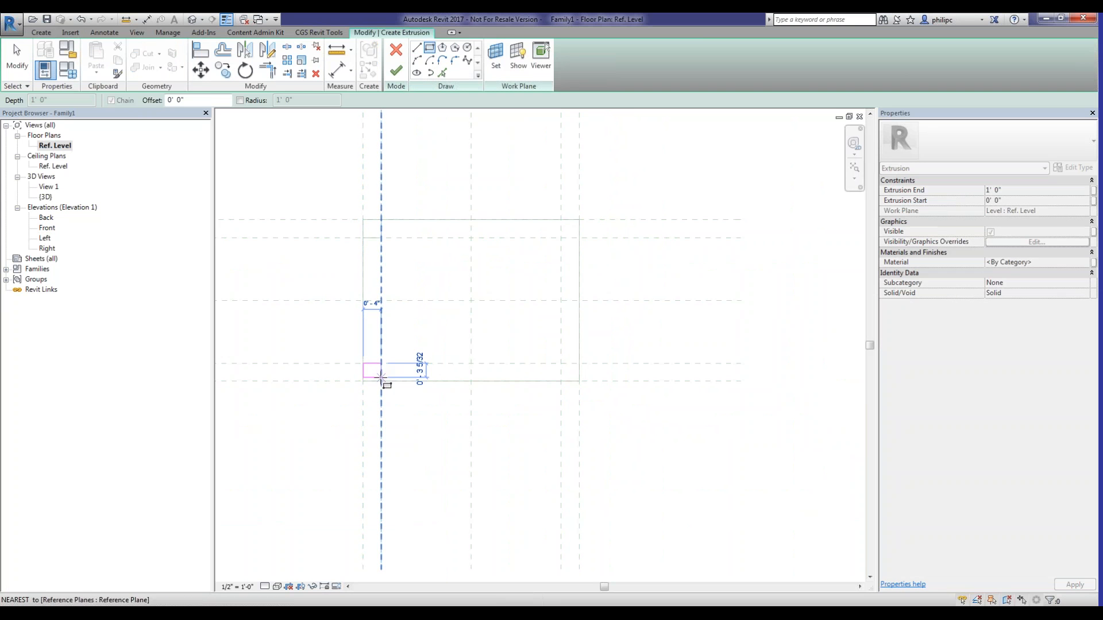
{"action": "left_click", "coordinate": [381, 380]}
{"action": "scroll", "coordinate": [382, 392], "scroll_direction": "up", "scroll_amount": 2}
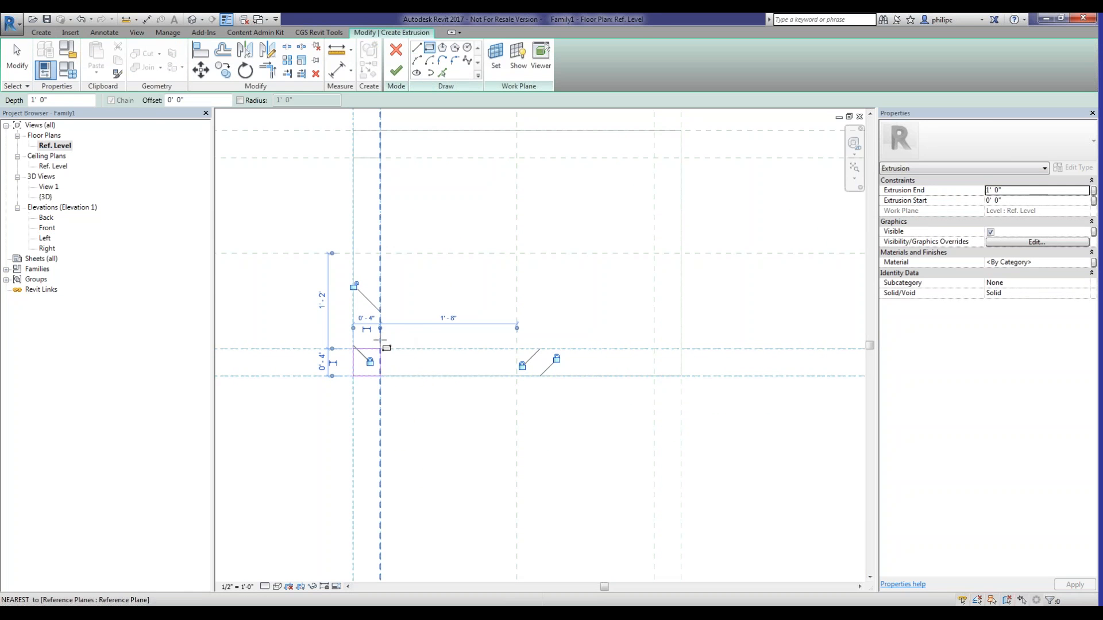
{"action": "left_click", "coordinate": [396, 70]}
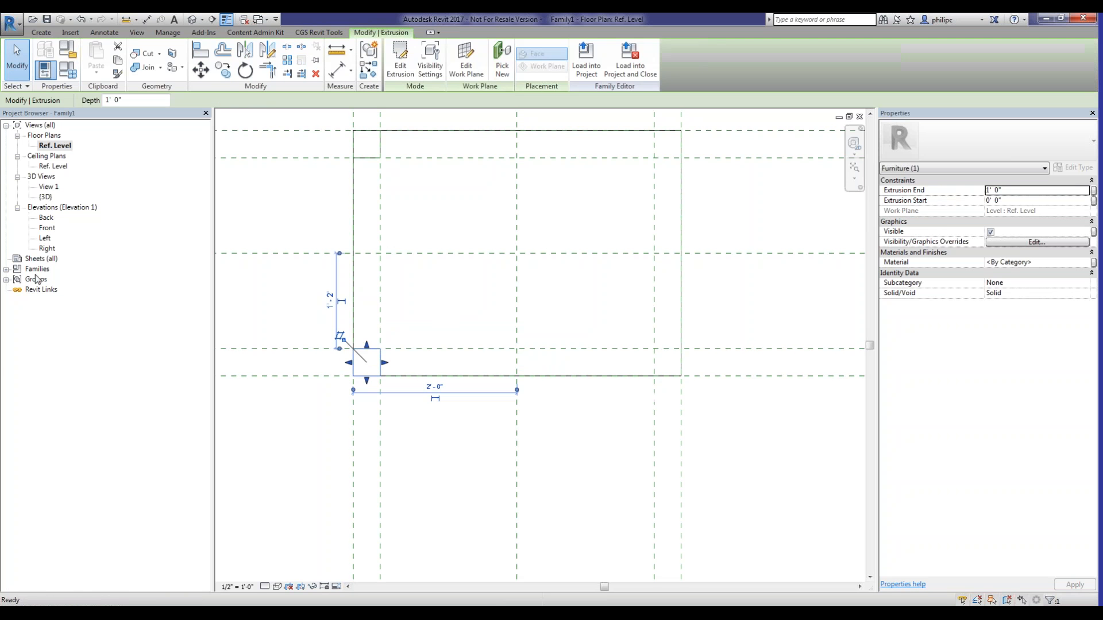
In the Front elevation, stretch the lower-left leg up to the slab's underside plane and lock both its ends to the reference planes
{"action": "double_click", "coordinate": [42, 228]}
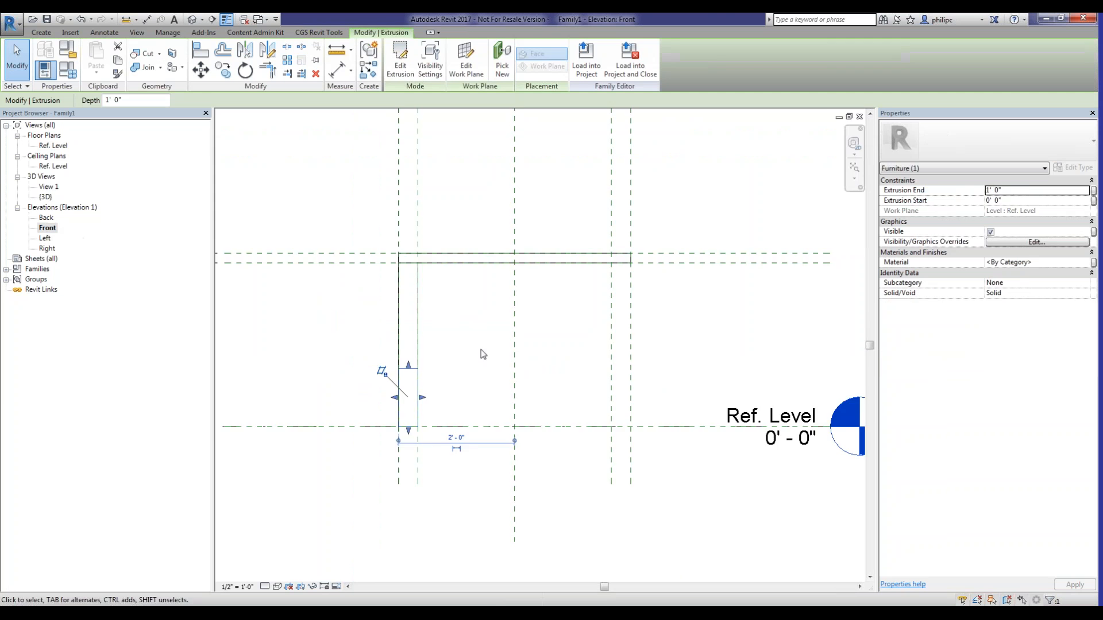
{"action": "scroll", "coordinate": [380, 367], "scroll_direction": "up", "scroll_amount": 4}
{"action": "left_click_drag", "start_coordinate": [362, 253], "coordinate": [555, 227]}
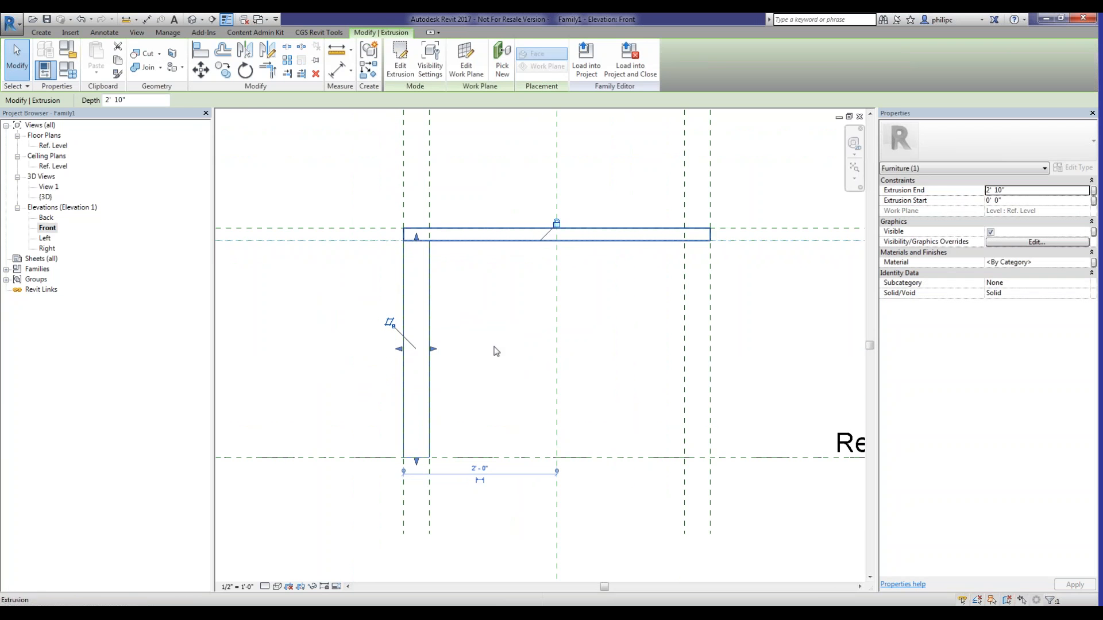
{"action": "left_click", "coordinate": [423, 464]}
{"action": "left_click", "coordinate": [429, 415]}
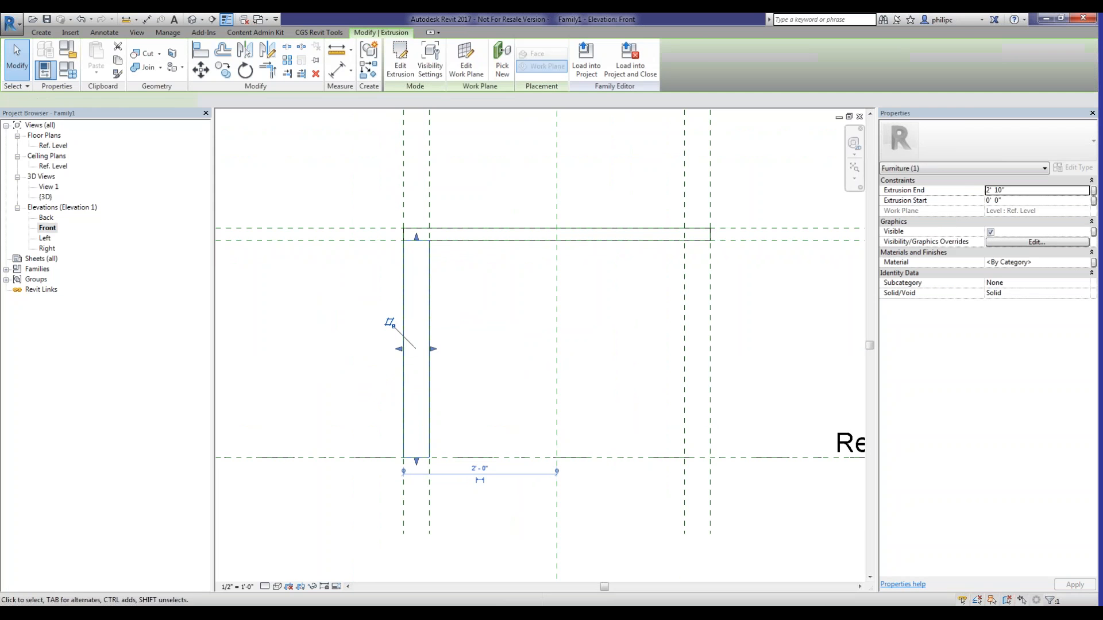
{"action": "left_click_drag", "start_coordinate": [416, 461], "coordinate": [389, 457]}
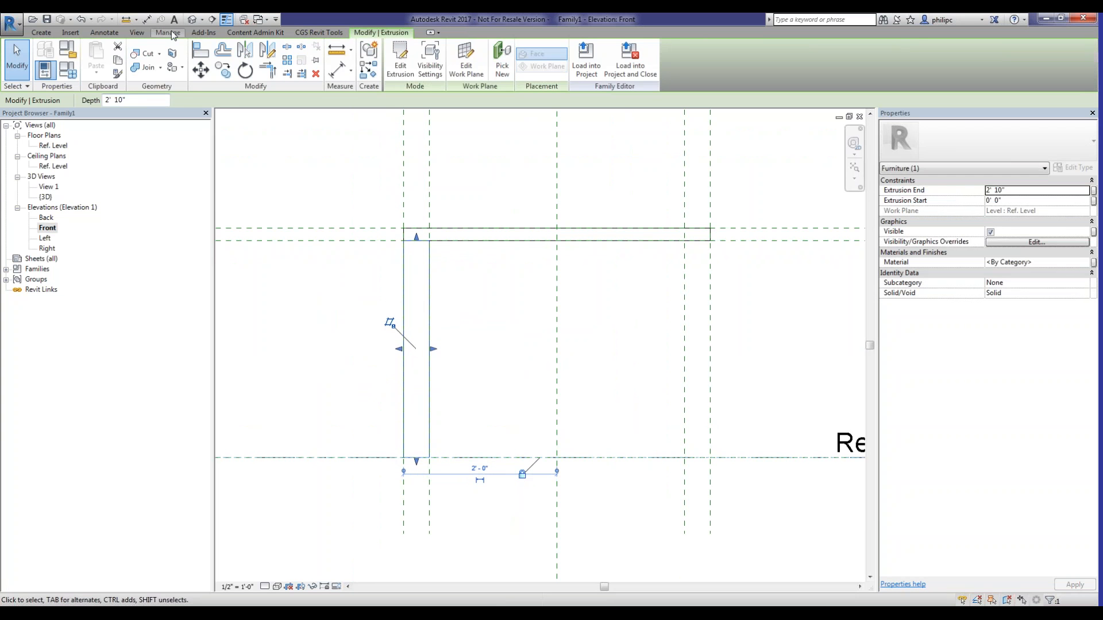
In the Ref. Level plan, extrude a 4" square leg at the slab's upper-right corner with its sketch edges locked to the reference planes
{"action": "double_click", "coordinate": [52, 145]}
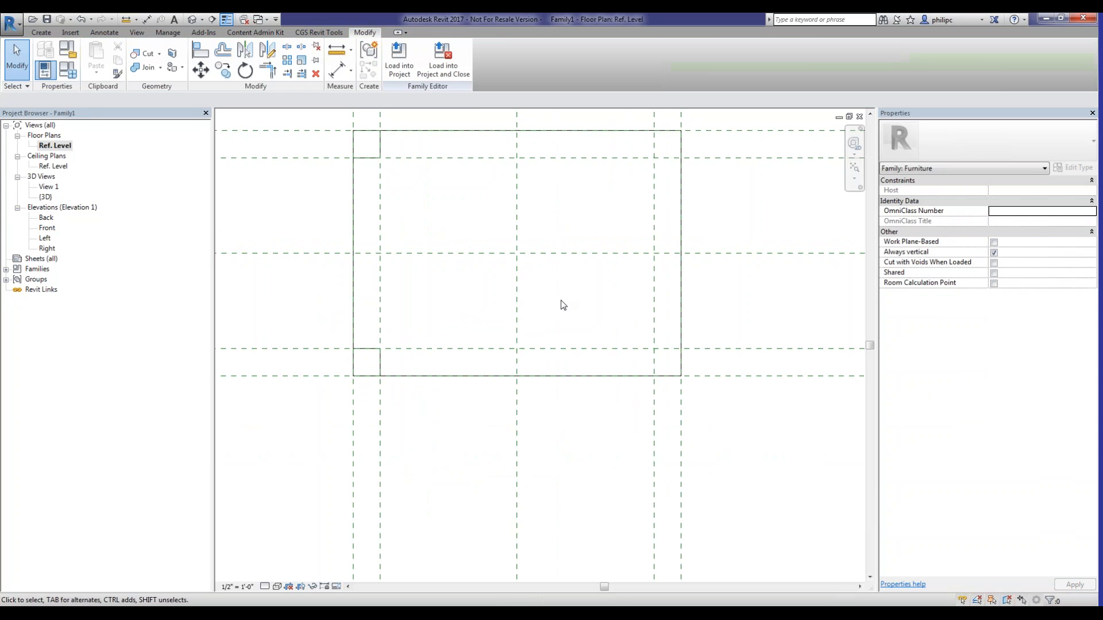
{"action": "left_click", "coordinate": [41, 32]}
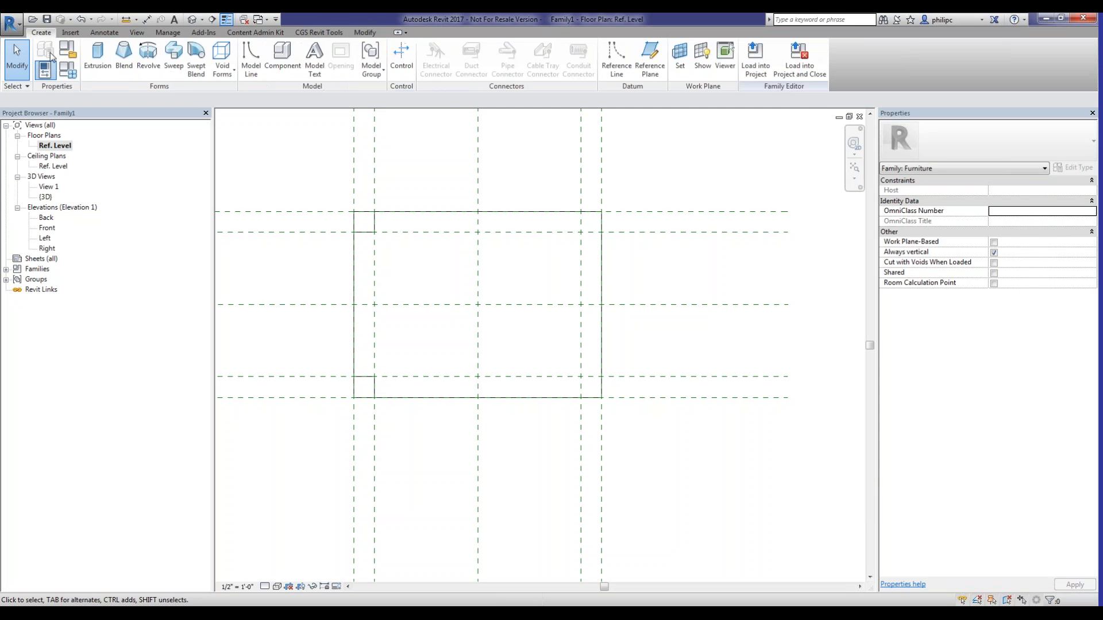
{"action": "left_click", "coordinate": [98, 57]}
{"action": "left_click", "coordinate": [429, 47]}
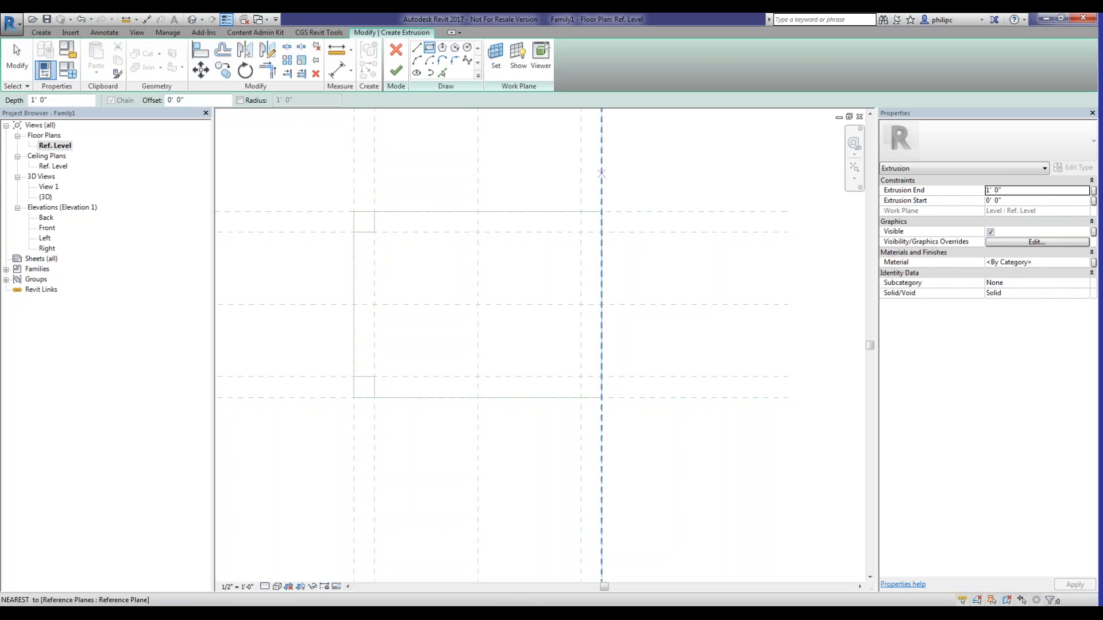
{"action": "left_click", "coordinate": [581, 211]}
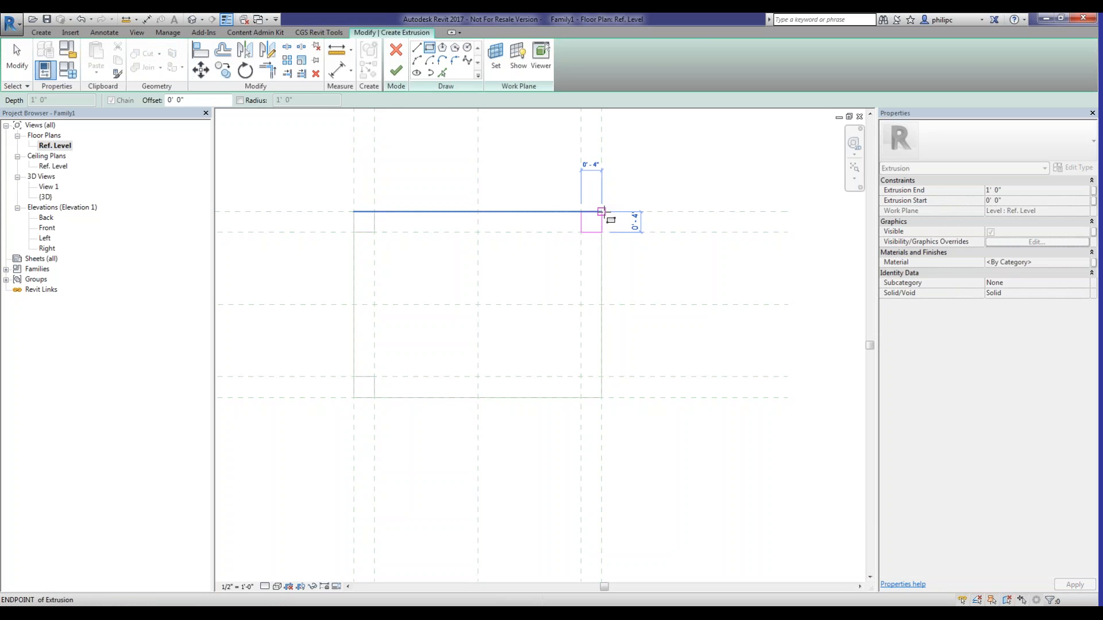
{"action": "left_click", "coordinate": [601, 232]}
{"action": "left_click", "coordinate": [495, 194]}
{"action": "left_click", "coordinate": [484, 250]}
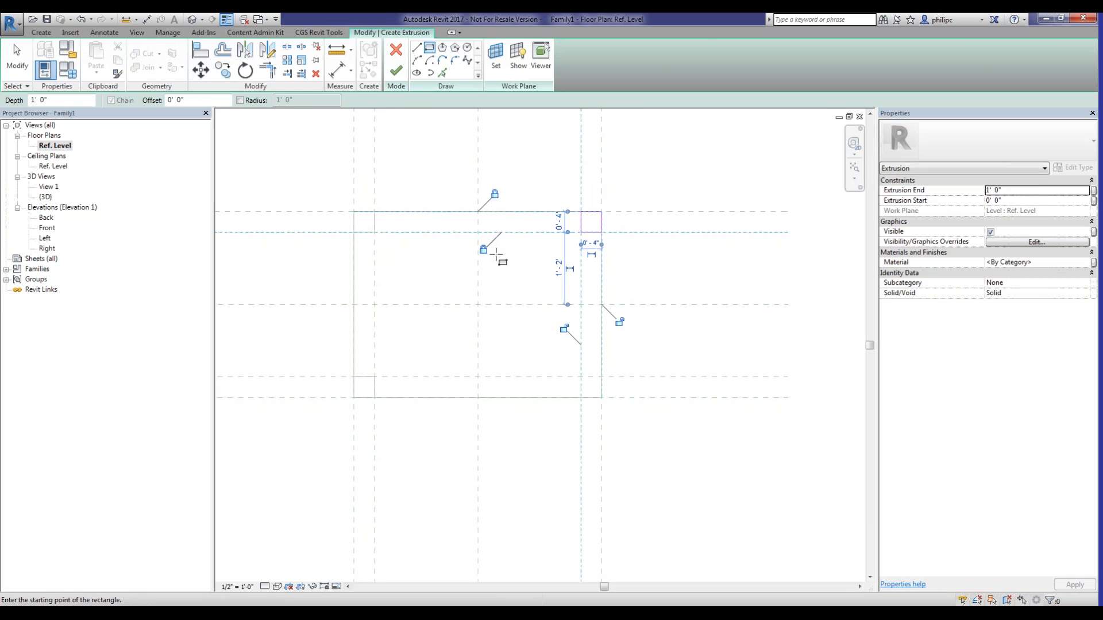
{"action": "left_click", "coordinate": [563, 329]}
{"action": "left_click", "coordinate": [396, 70]}
In the Front elevation, stretch the upper-right leg to the slab's underside plane and lock its top there and its base to Ref. Level
{"action": "double_click", "coordinate": [46, 228]}
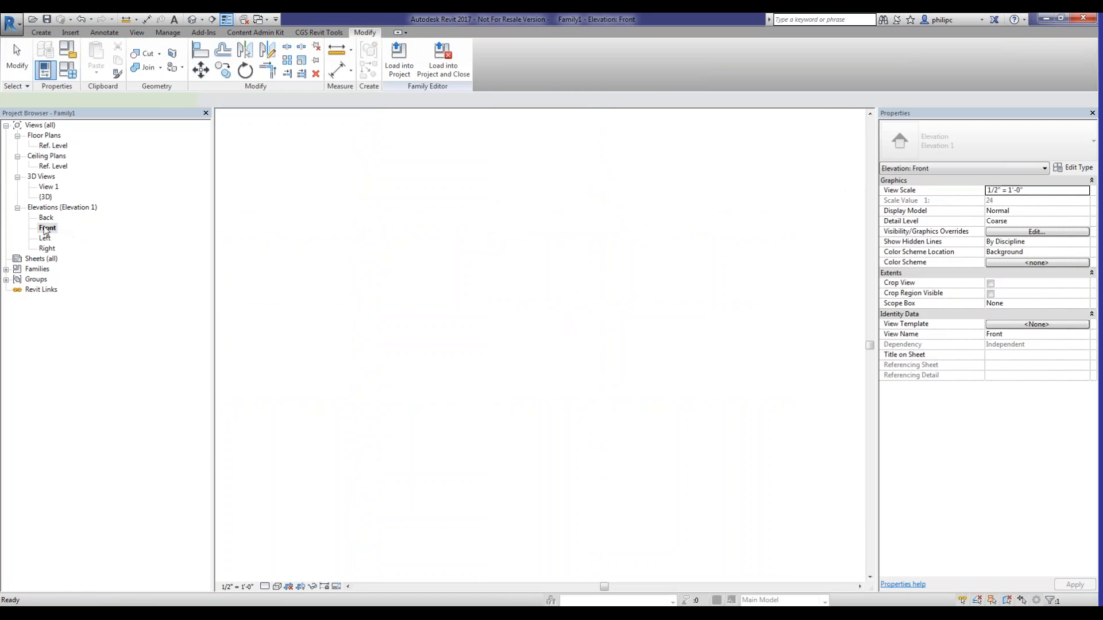
{"action": "left_click_drag", "start_coordinate": [697, 377], "coordinate": [560, 223]}
{"action": "left_click", "coordinate": [557, 224]}
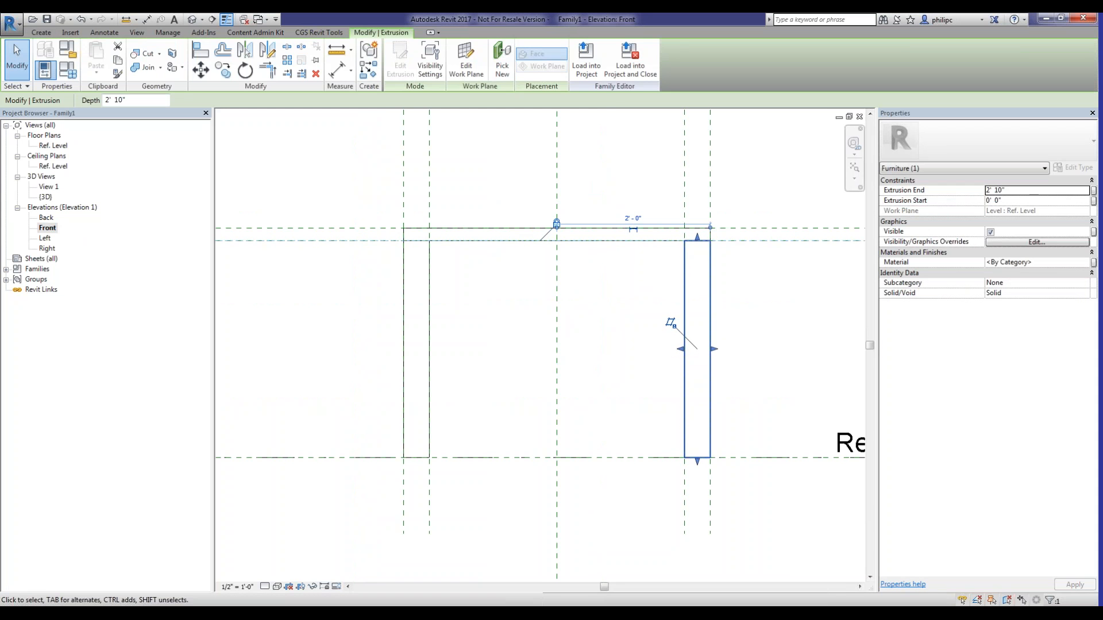
{"action": "left_click_drag", "start_coordinate": [697, 461], "coordinate": [697, 458]}
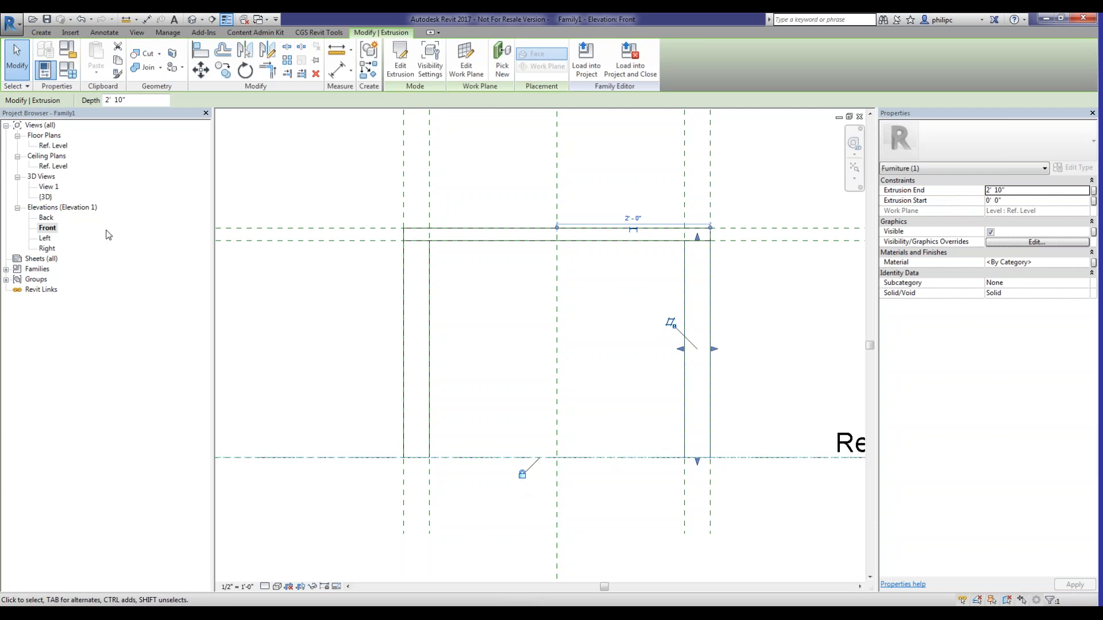
In the Ref. Level plan, extrude a 4" square leg at the slab's lower-right corner with its sketch edges locked to the reference planes
{"action": "double_click", "coordinate": [45, 146]}
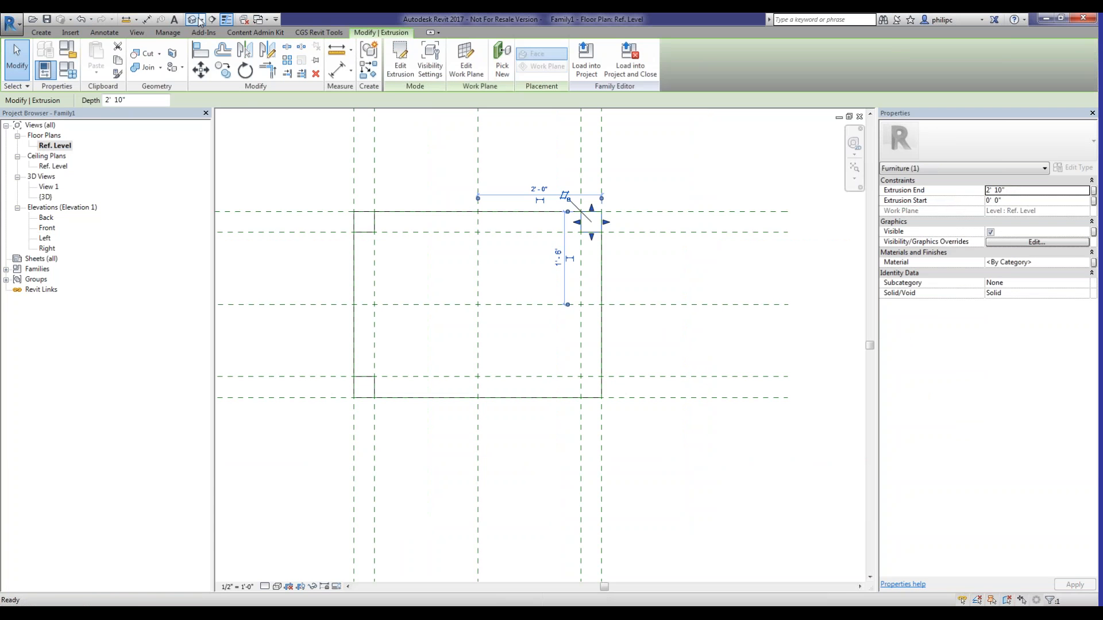
{"action": "left_click", "coordinate": [46, 33]}
{"action": "left_click", "coordinate": [98, 57]}
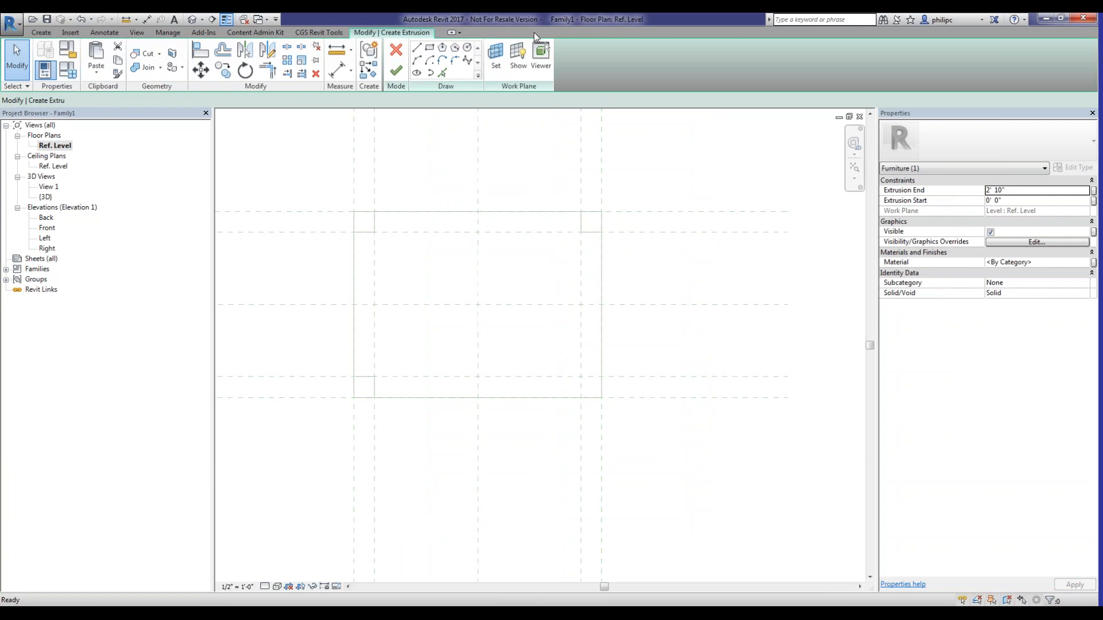
{"action": "left_click", "coordinate": [429, 48]}
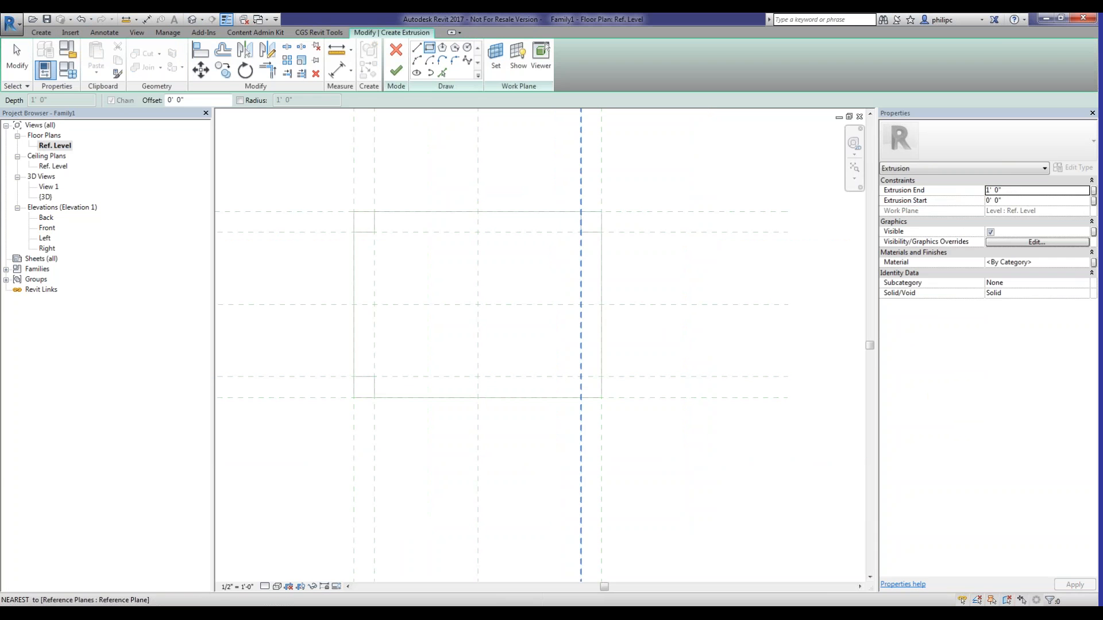
{"action": "left_click", "coordinate": [580, 376]}
{"action": "left_click", "coordinate": [601, 397]}
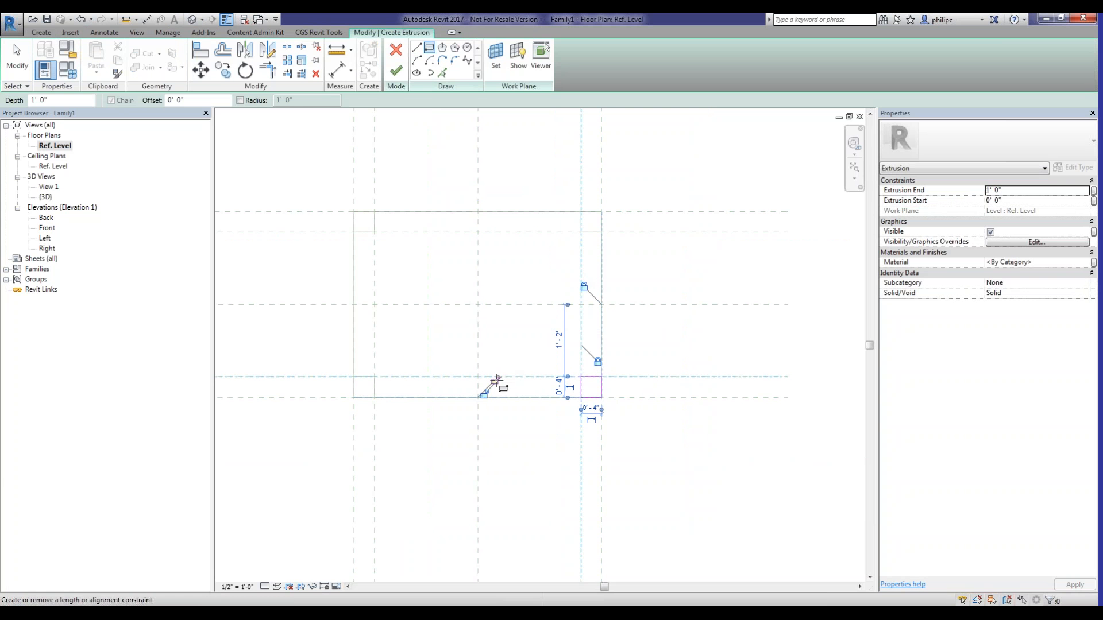
{"action": "left_click", "coordinate": [396, 70]}
In the Front elevation, stretch the lower-right leg to the slab's underside plane, lock its top and base, and deselect it
{"action": "double_click", "coordinate": [48, 227]}
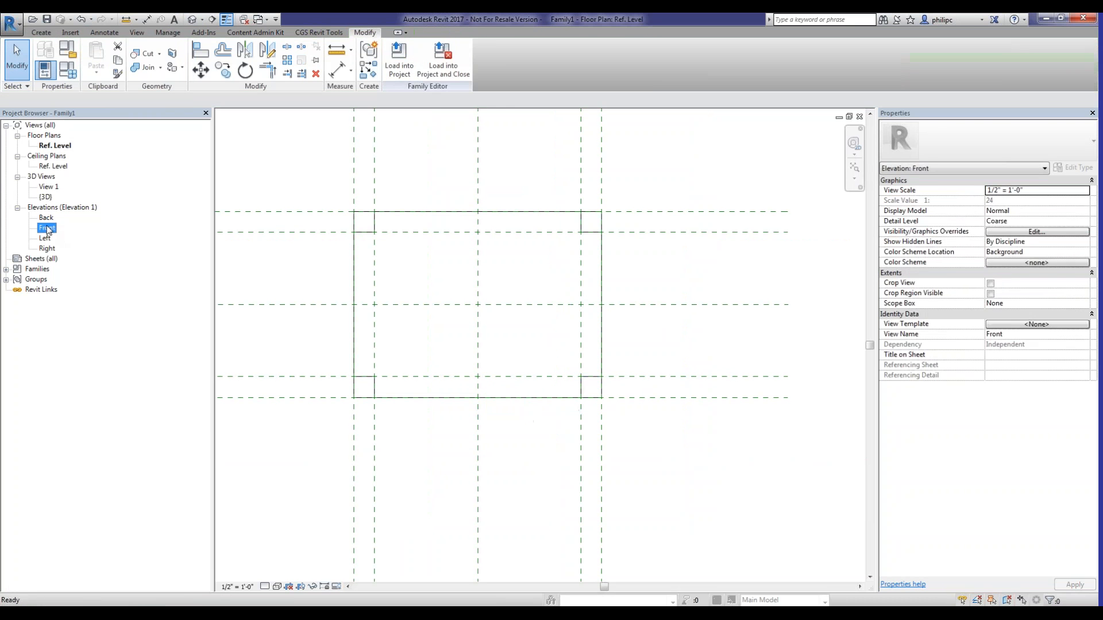
{"action": "scroll", "coordinate": [743, 337], "scroll_direction": "up", "scroll_amount": 1}
{"action": "left_click_drag", "start_coordinate": [697, 382], "coordinate": [697, 224]}
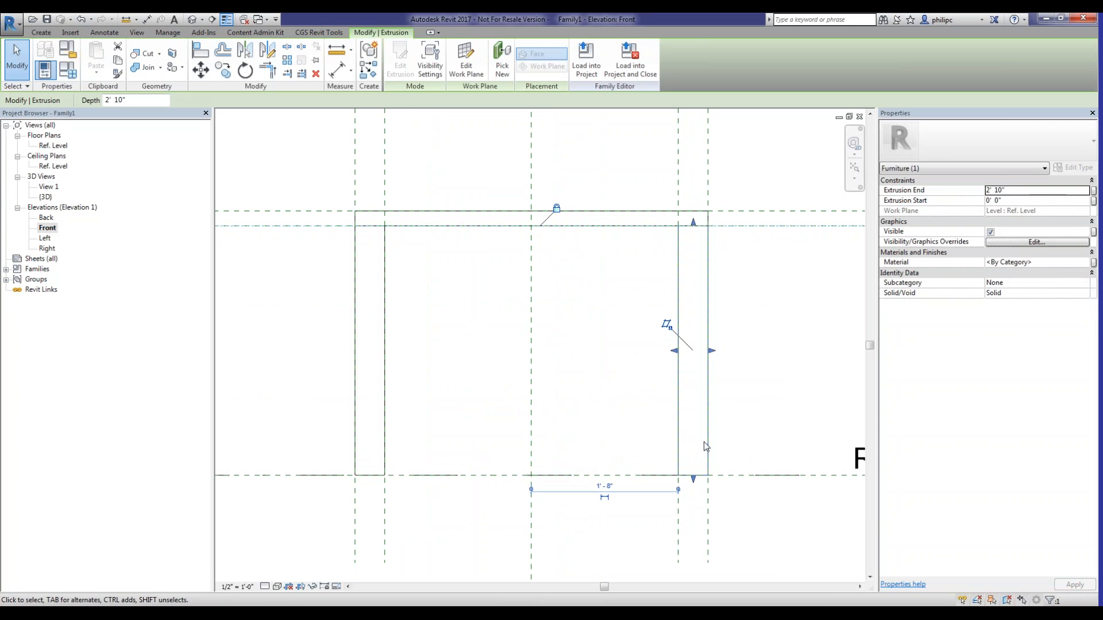
{"action": "mouse_move", "coordinate": [693, 478]}
{"action": "left_mouse_down"}
{"action": "mouse_move", "coordinate": [711, 479]}
{"action": "mouse_move", "coordinate": [693, 476]}
{"action": "left_mouse_up"}
{"action": "left_click", "coordinate": [497, 375]}
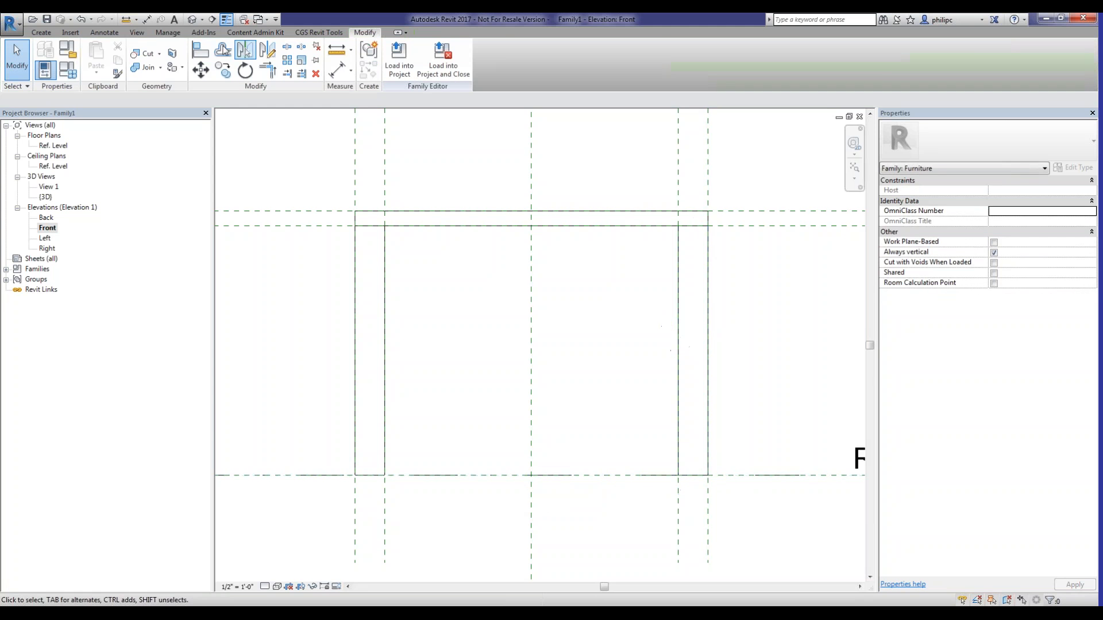
Open the 3D view and inspect the table's top and four legs from several corner orientations
{"action": "left_click", "coordinate": [192, 20]}
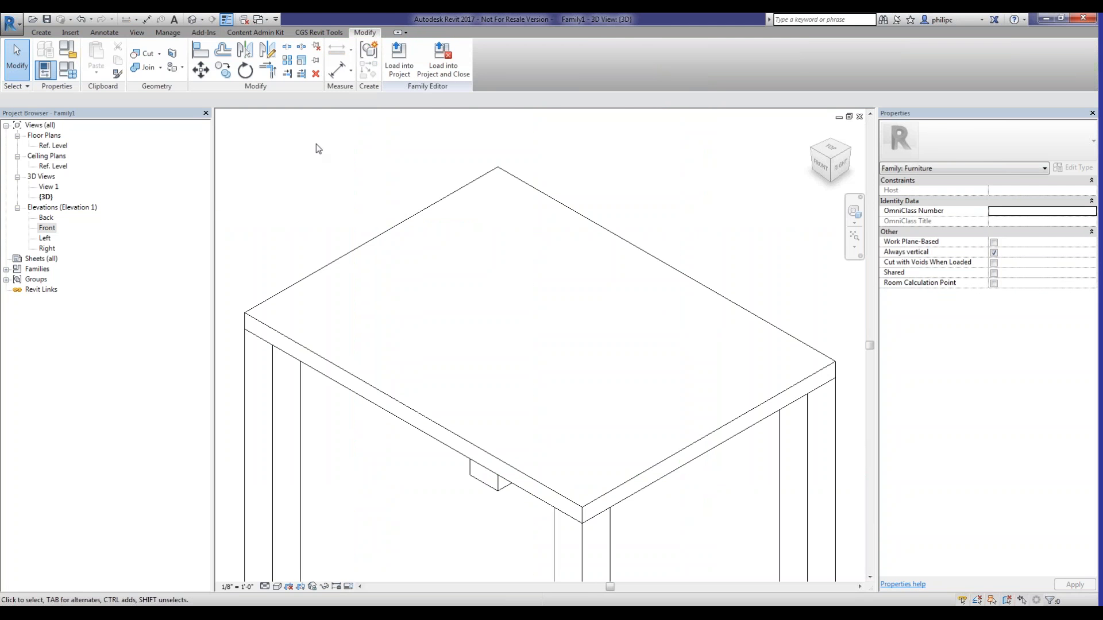
{"action": "scroll", "coordinate": [385, 124], "scroll_direction": "down", "scroll_amount": 4}
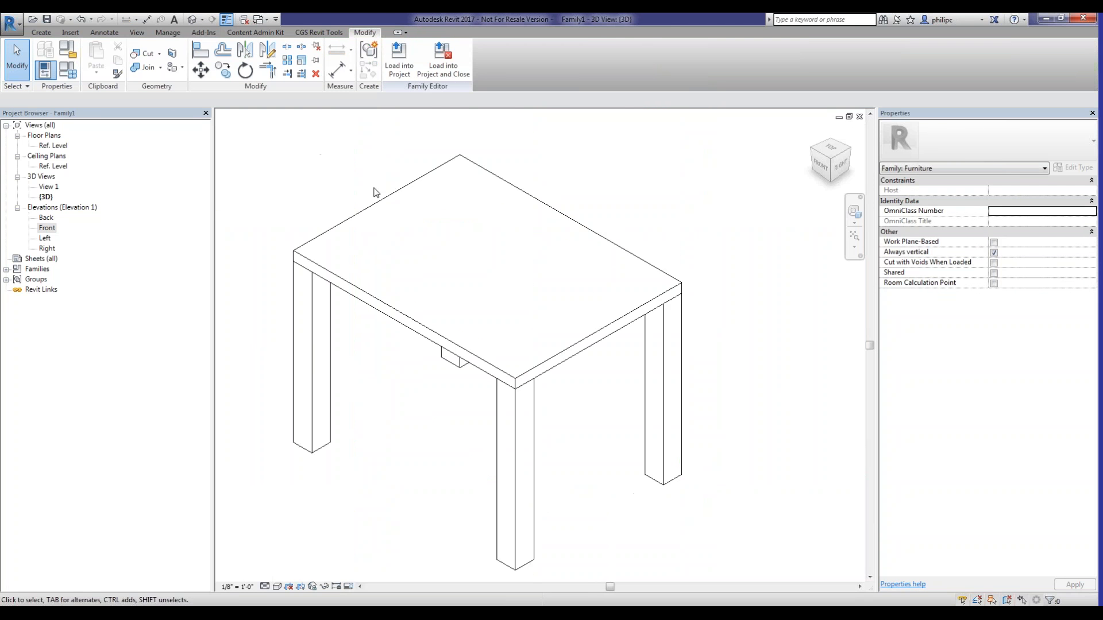
{"action": "left_click", "coordinate": [831, 172]}
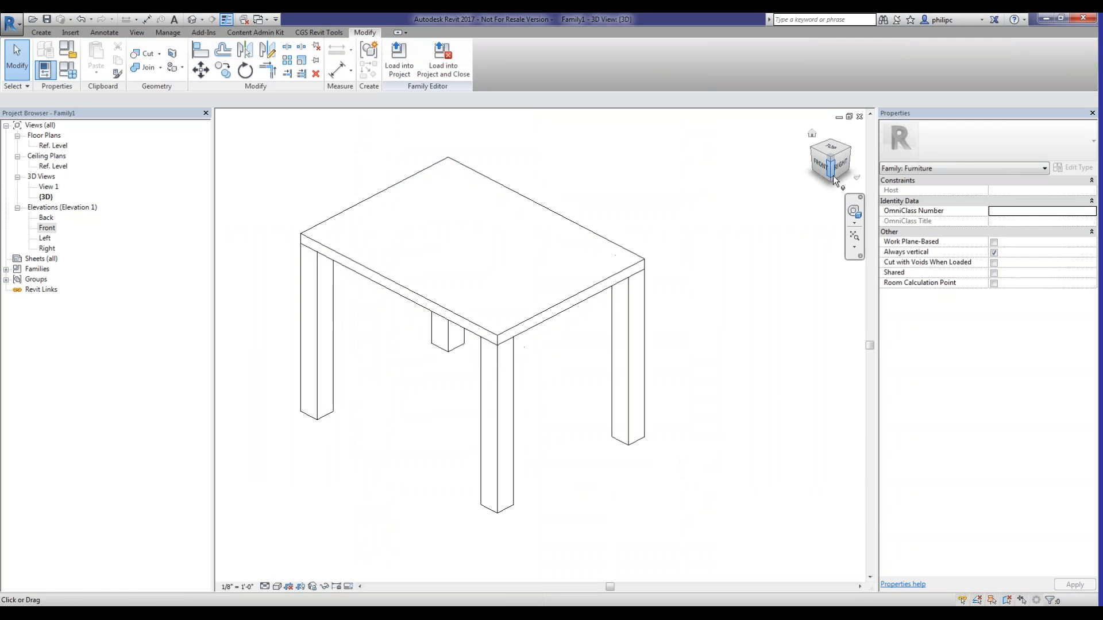
{"action": "left_click", "coordinate": [830, 146]}
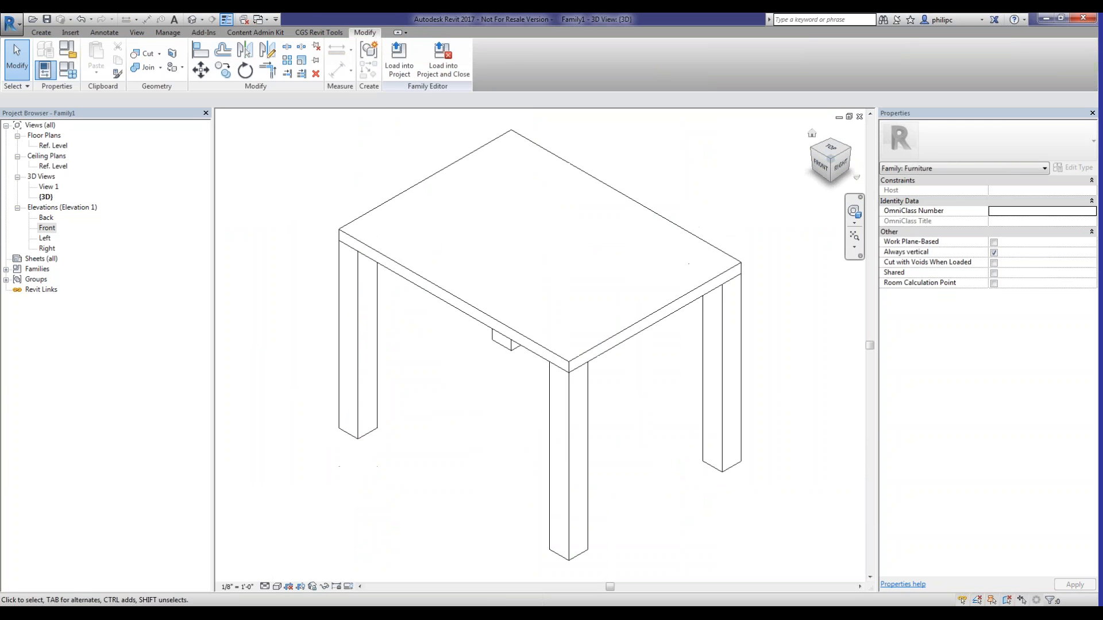
{"action": "left_click", "coordinate": [811, 150]}
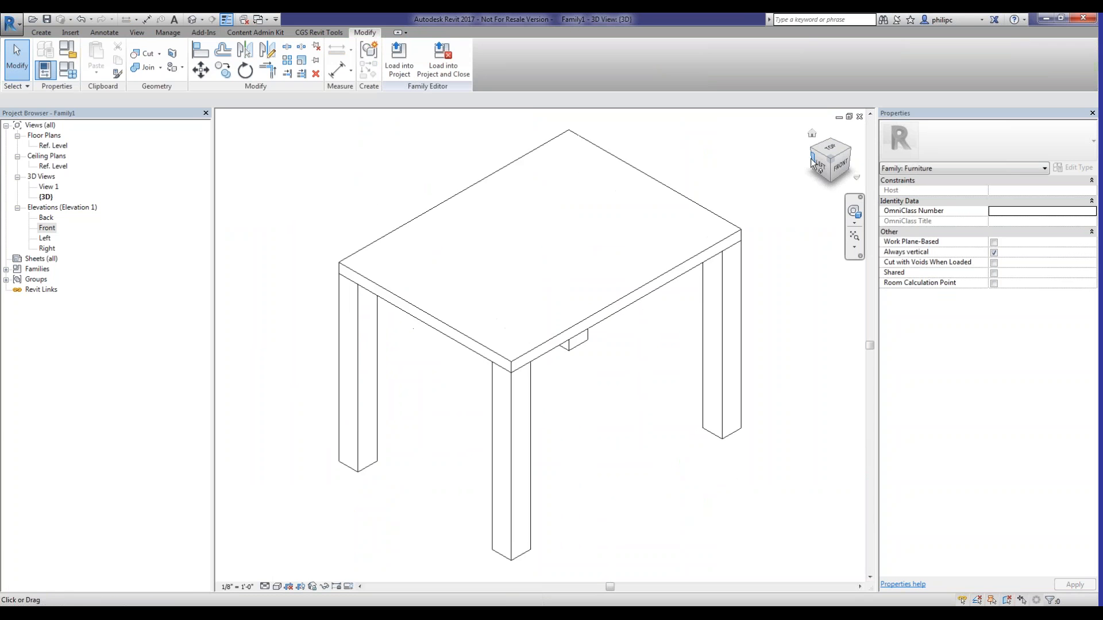
{"action": "left_click", "coordinate": [828, 162]}
{"action": "left_click", "coordinate": [812, 150]}
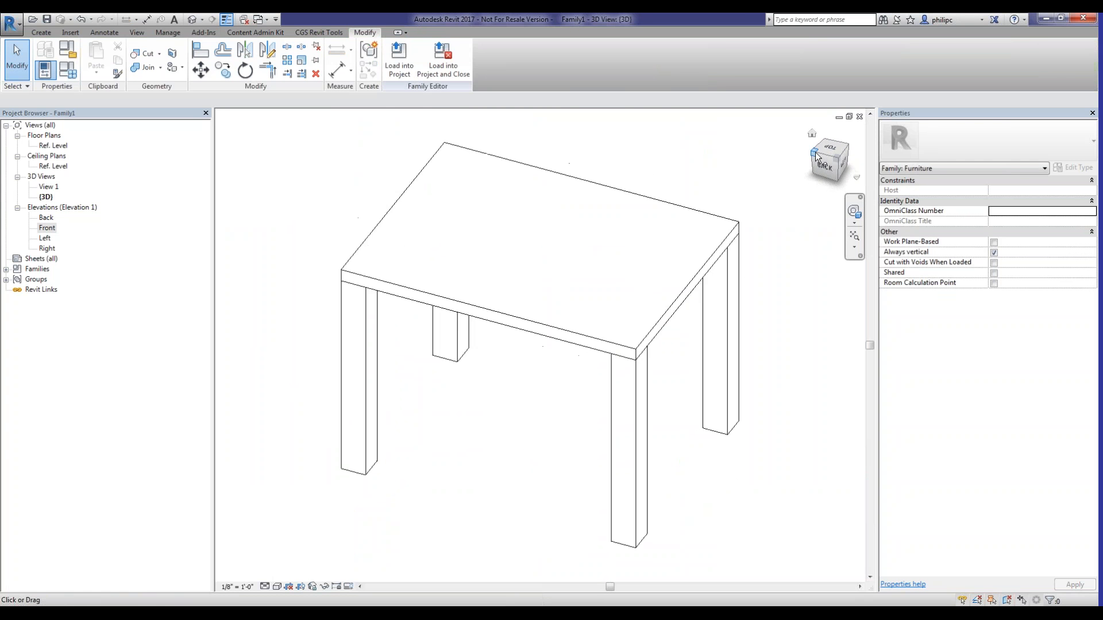
Flex the table's Height parameter in the family types, applying 4' 0" and finally 2' 0"
{"action": "left_click", "coordinate": [812, 150]}
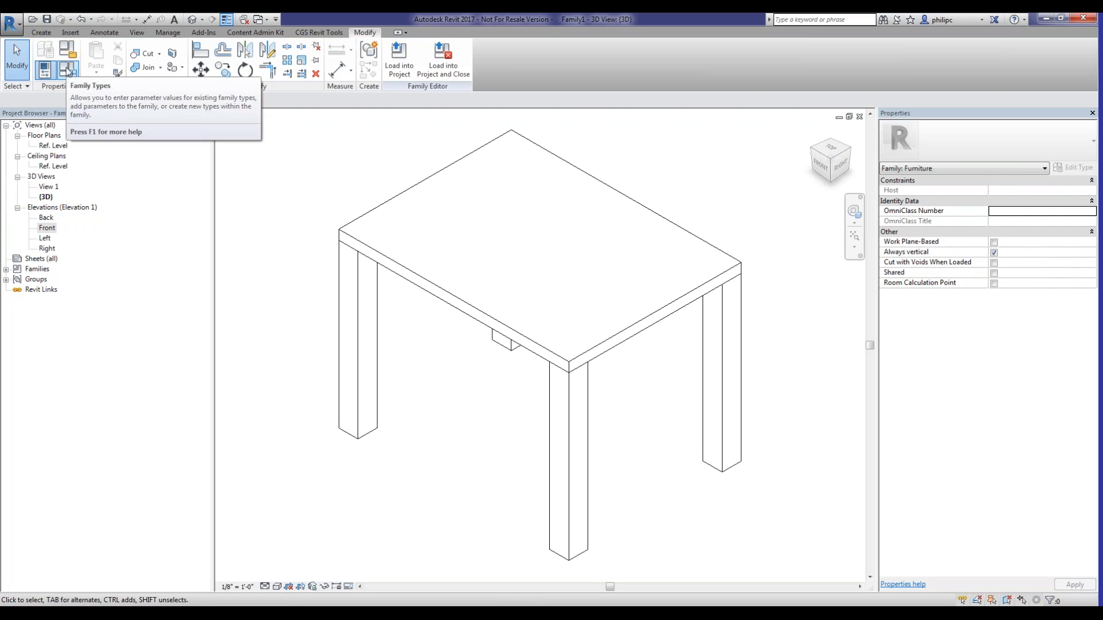
{"action": "left_click", "coordinate": [68, 70]}
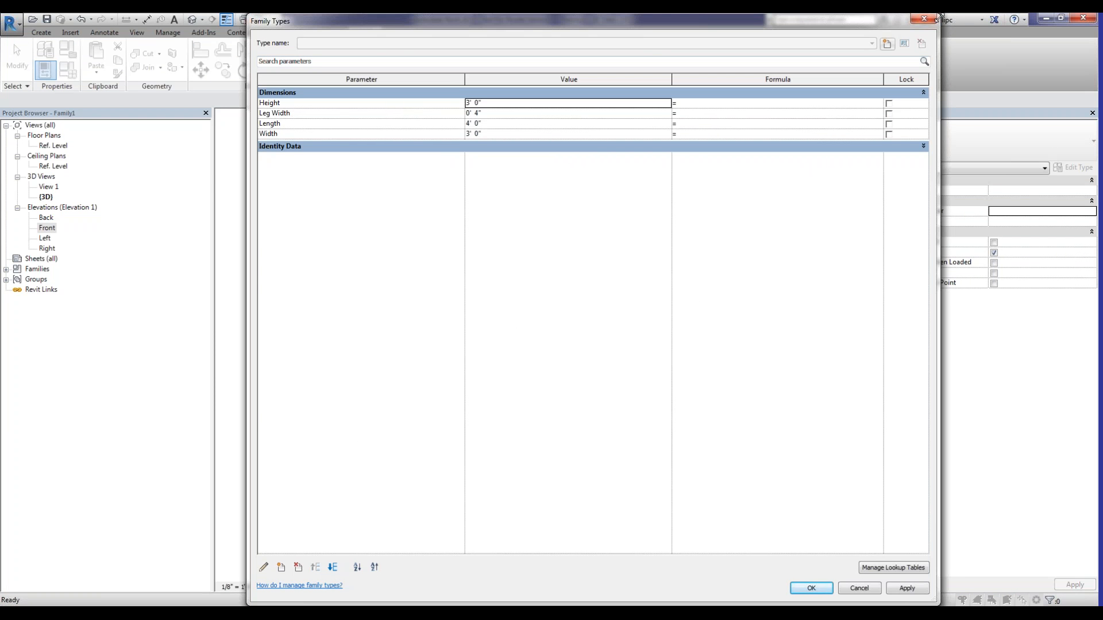
{"action": "left_click_drag", "start_coordinate": [939, 14], "coordinate": [614, 290]}
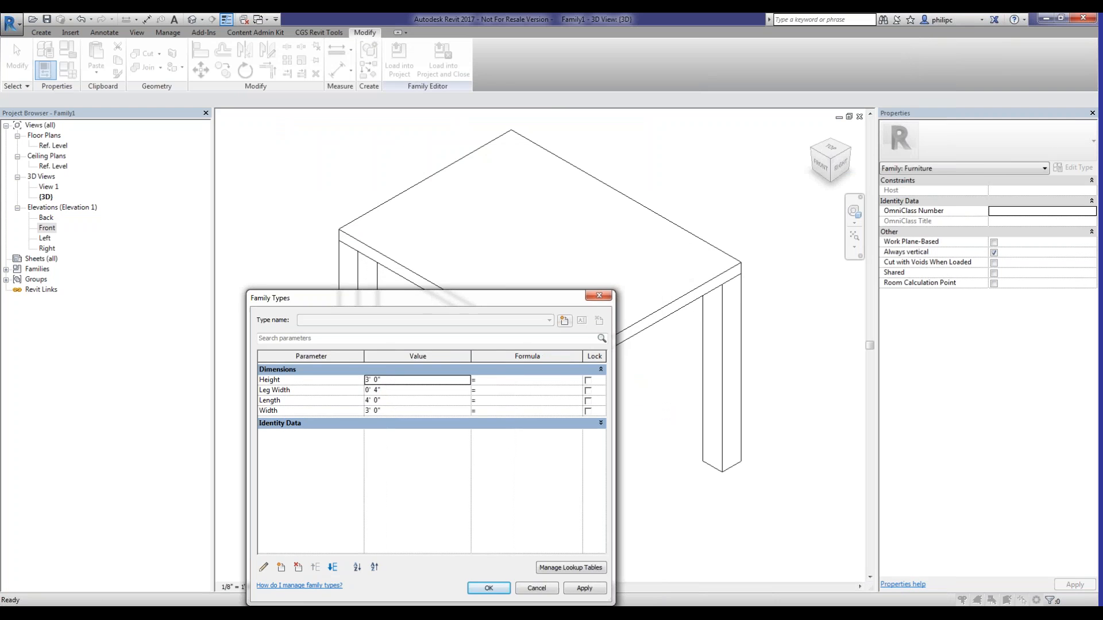
{"action": "left_click_drag", "start_coordinate": [474, 298], "coordinate": [260, 22]}
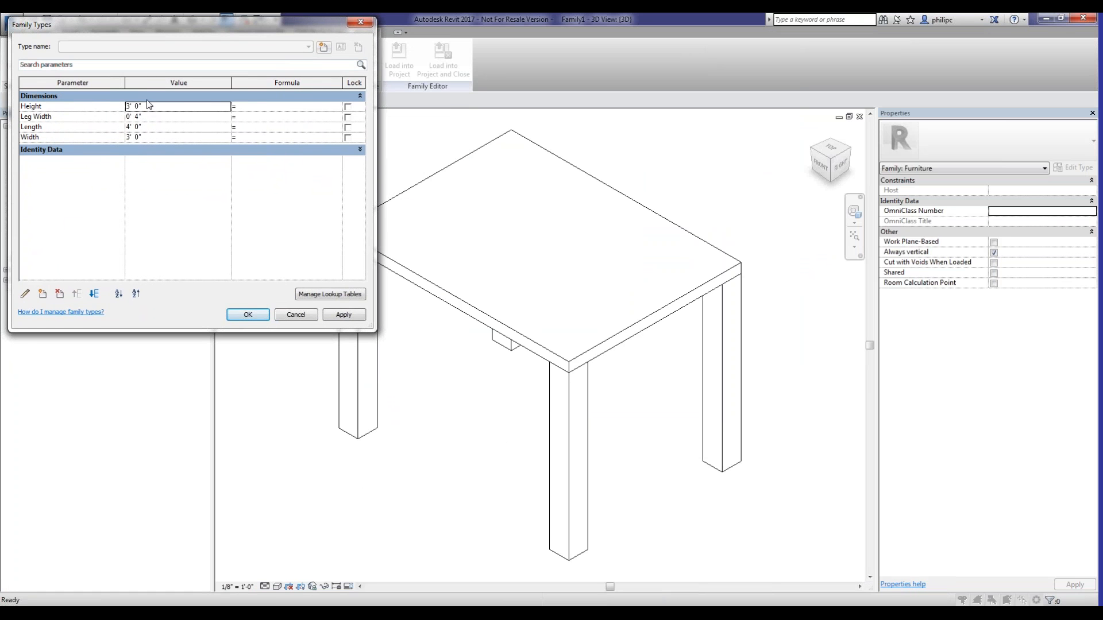
{"action": "left_click", "coordinate": [163, 108]}
{"action": "type", "text": "4"}
{"action": "left_click", "coordinate": [341, 316]}
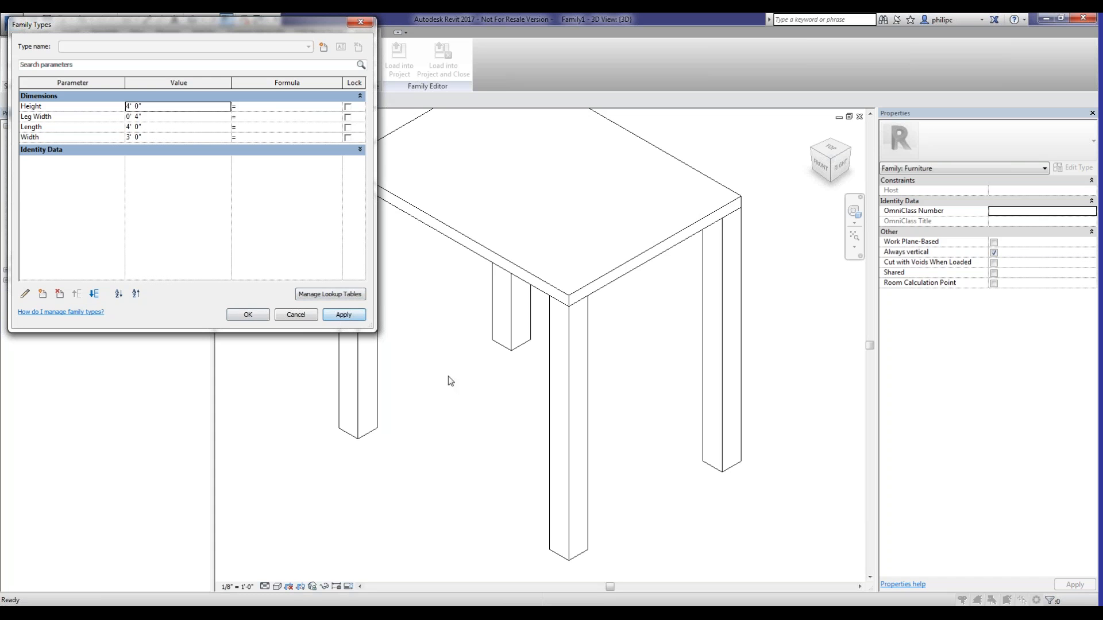
{"action": "left_click", "coordinate": [152, 108]}
{"action": "type", "text": "2"}
{"action": "left_click", "coordinate": [350, 317]}
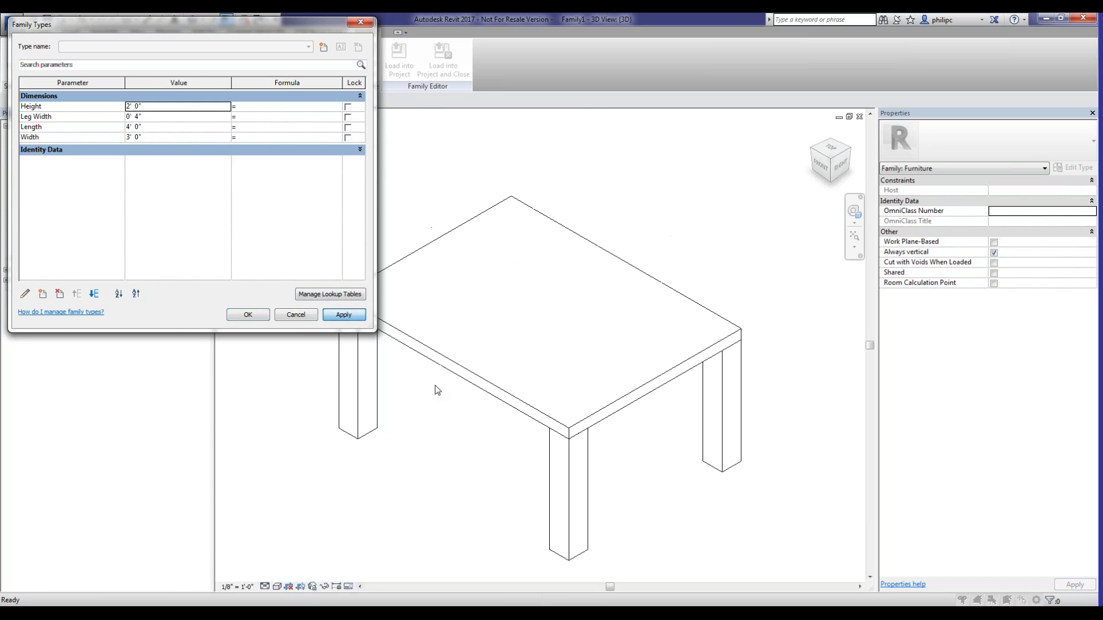
Set the Leg Width parameter to 2" and apply it to the table
{"action": "left_click", "coordinate": [177, 115]}
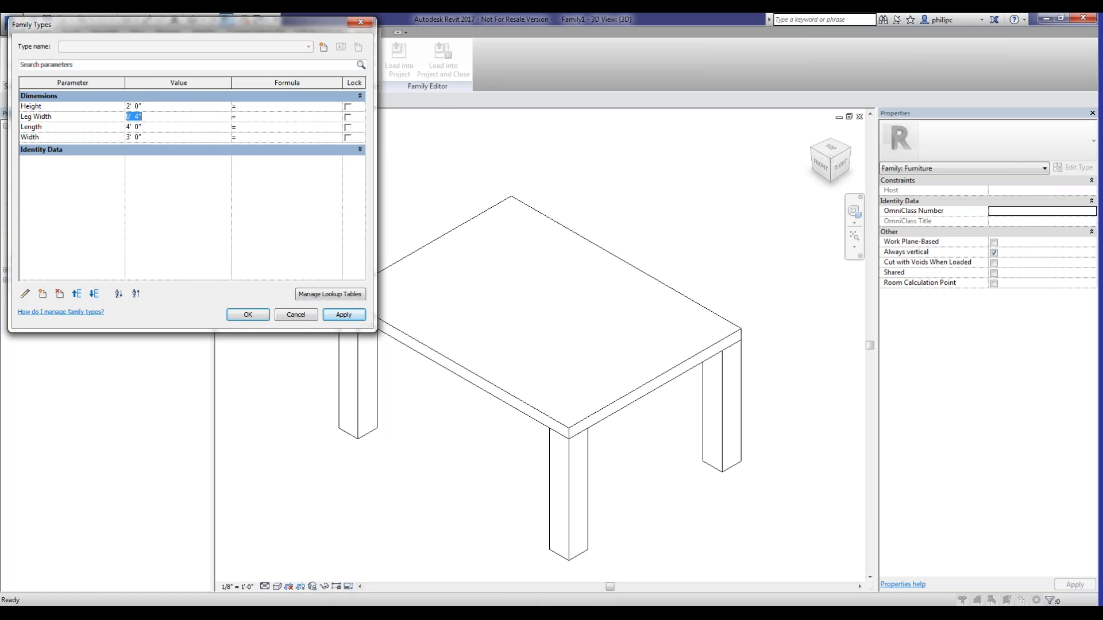
{"action": "type", "text": "2"}
{"action": "key", "text": "Tab"}
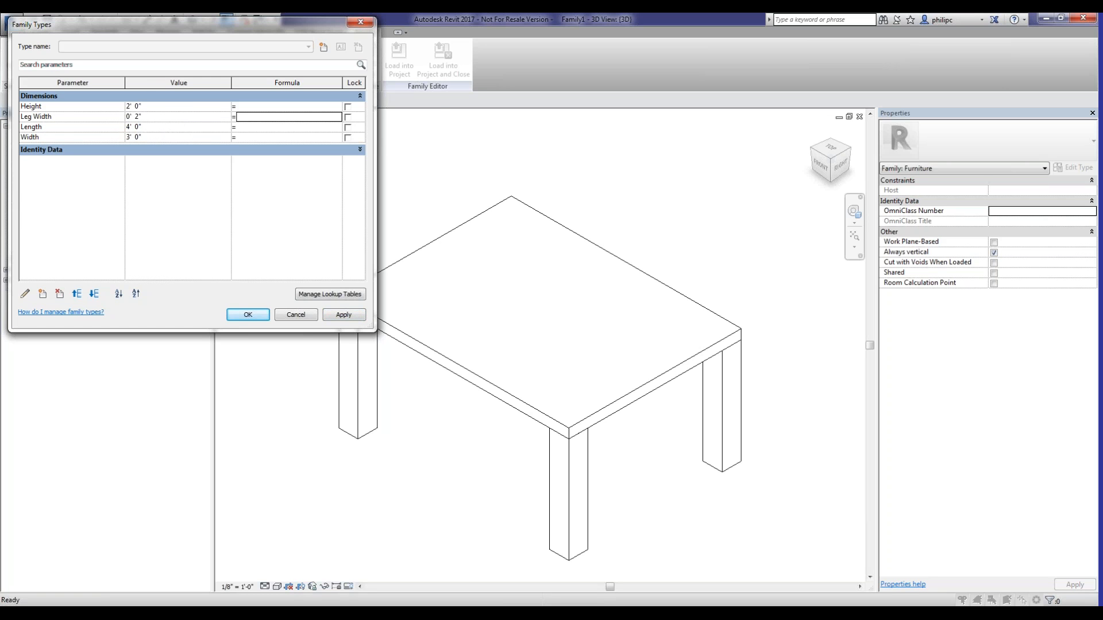
{"action": "left_click", "coordinate": [344, 315]}
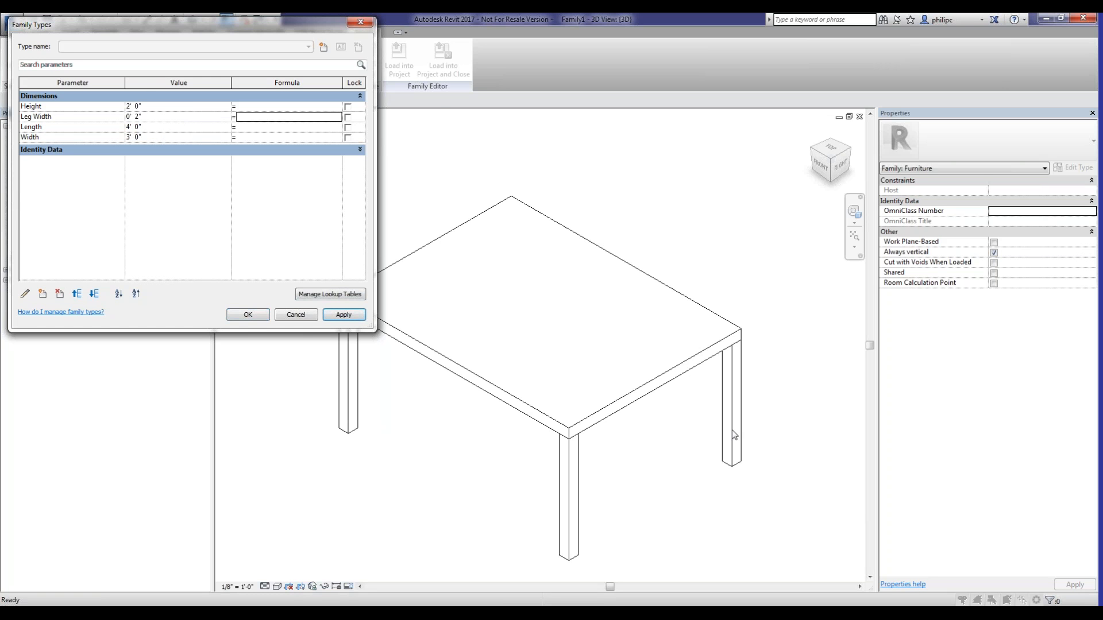
Set Length to 5' 0" and Width to 2' 0", applying each to the table, and accept the family type values
{"action": "left_click", "coordinate": [171, 127]}
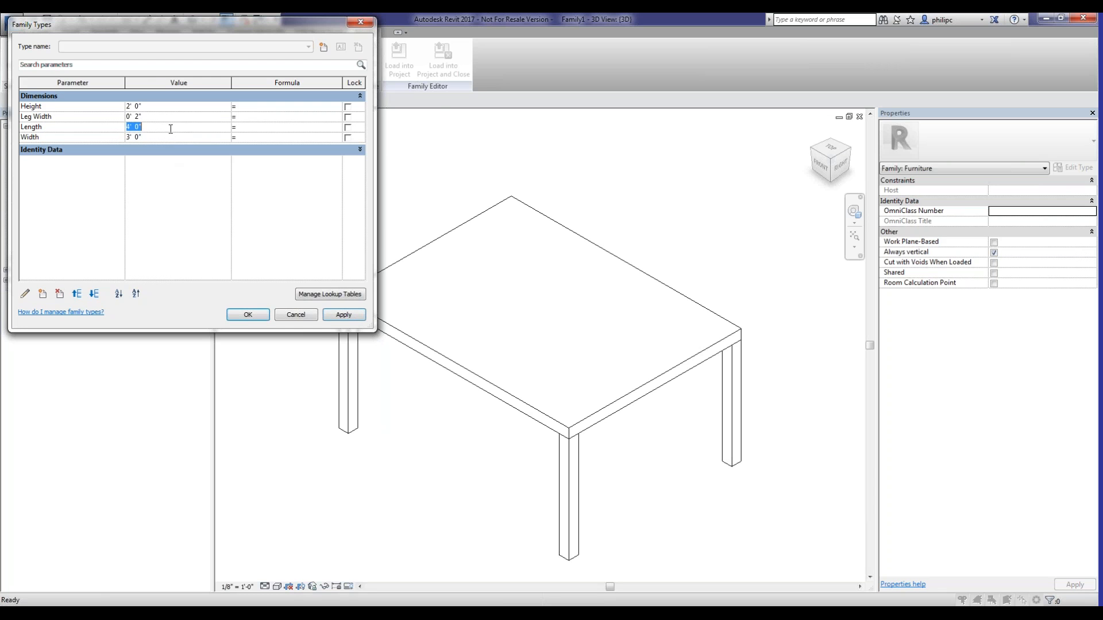
{"action": "type", "text": "5"}
{"action": "left_click", "coordinate": [337, 317]}
{"action": "left_click", "coordinate": [160, 138]}
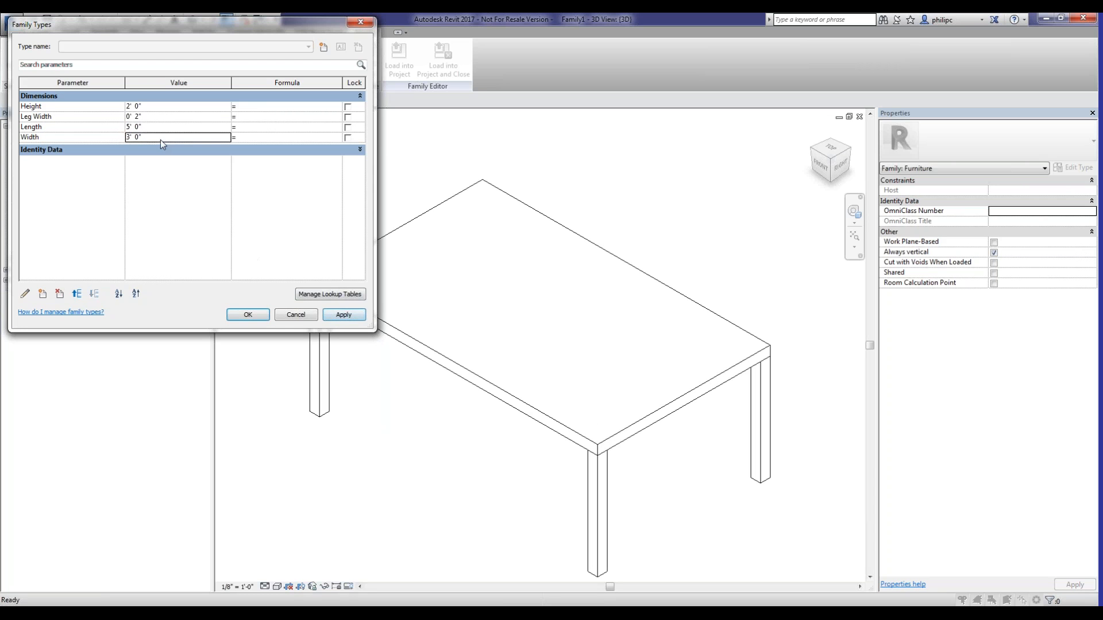
{"action": "type", "text": "2"}
{"action": "left_click", "coordinate": [347, 315]}
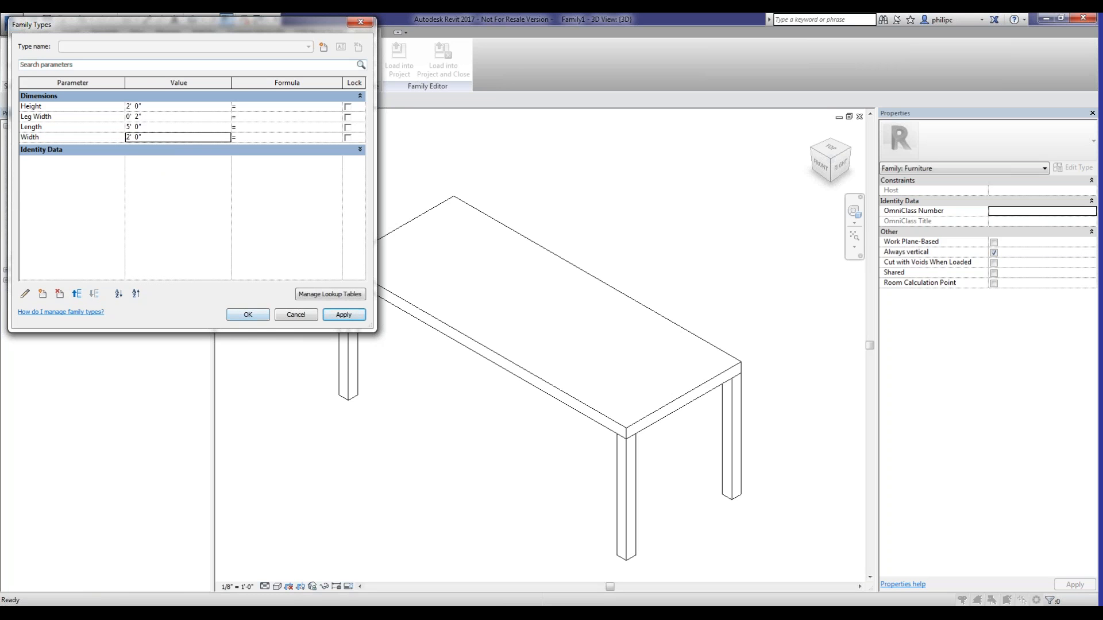
{"action": "left_click", "coordinate": [249, 317]}
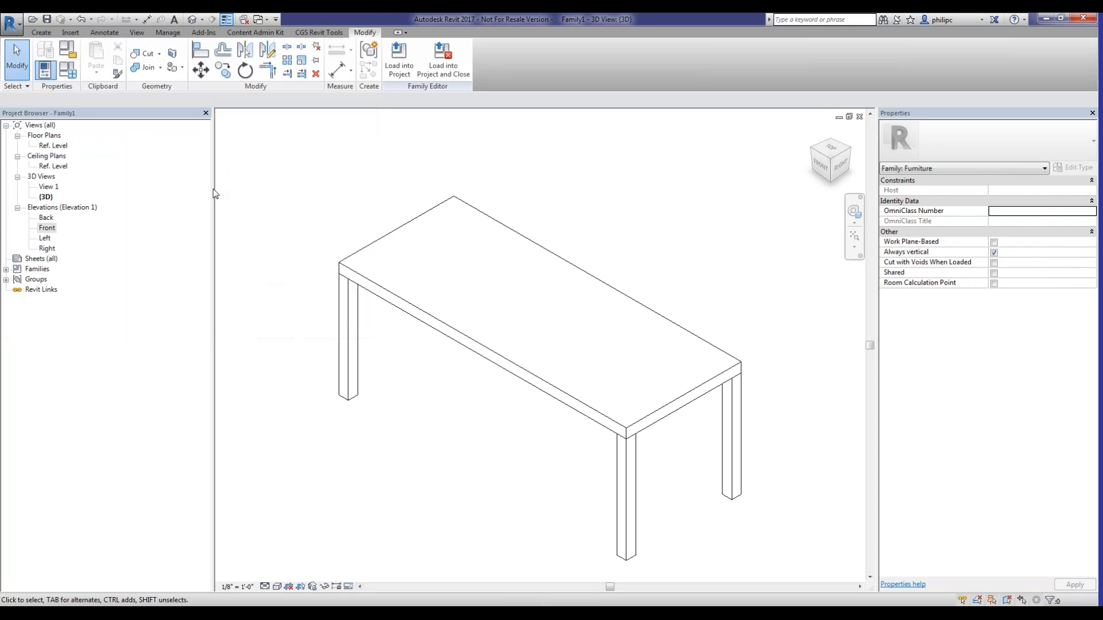
Open the Ref. Level floor plan and start a solid Sweep
{"action": "double_click", "coordinate": [51, 145]}
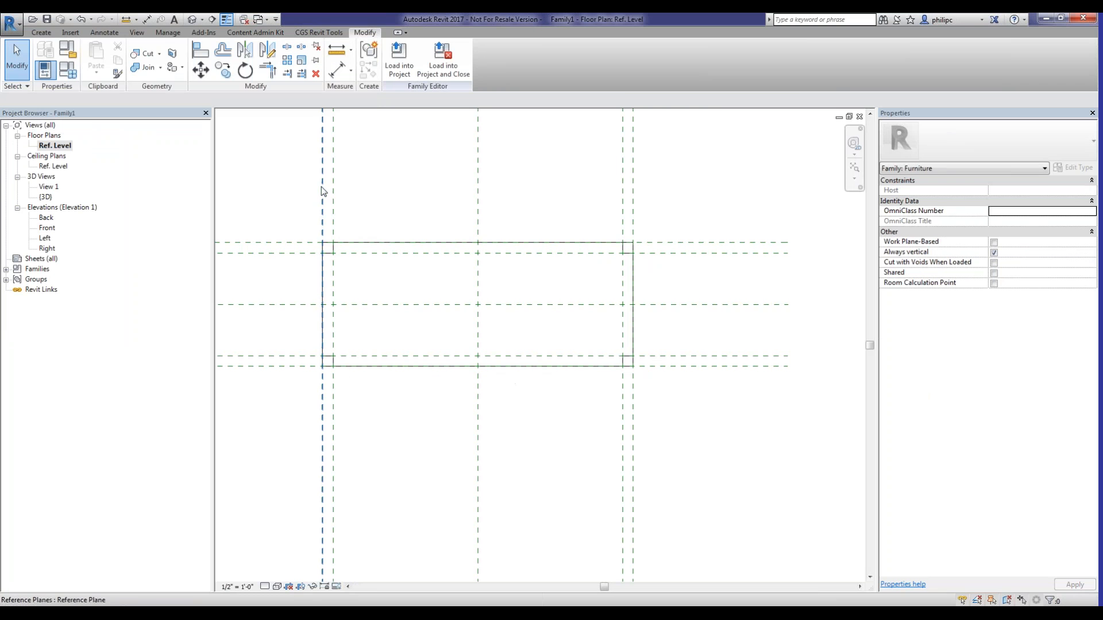
{"action": "left_click", "coordinate": [43, 34]}
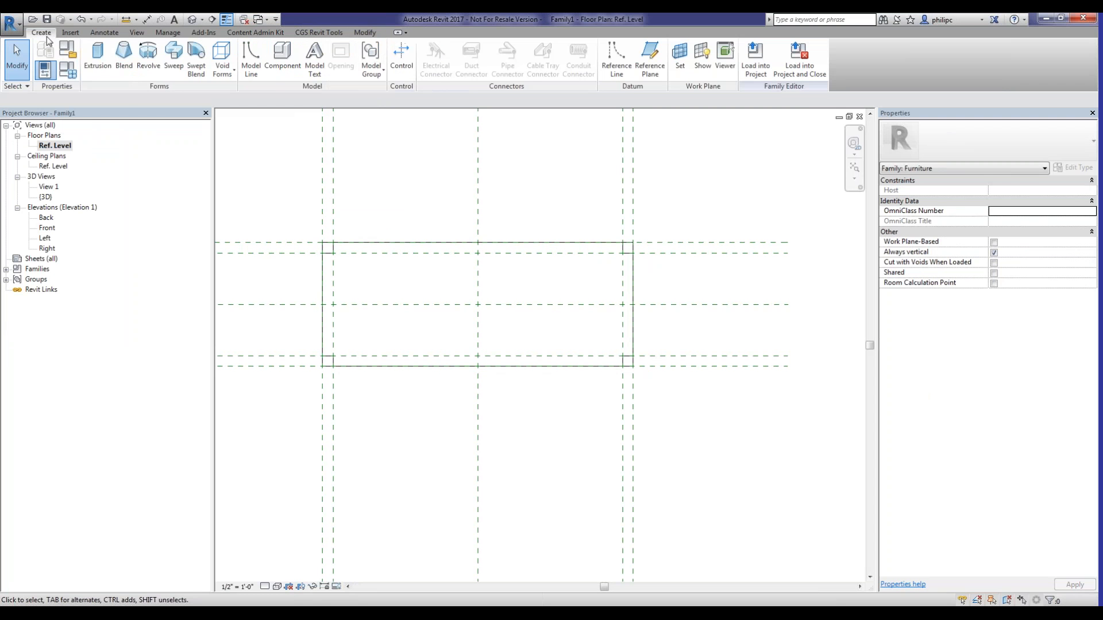
{"action": "left_click", "coordinate": [172, 58]}
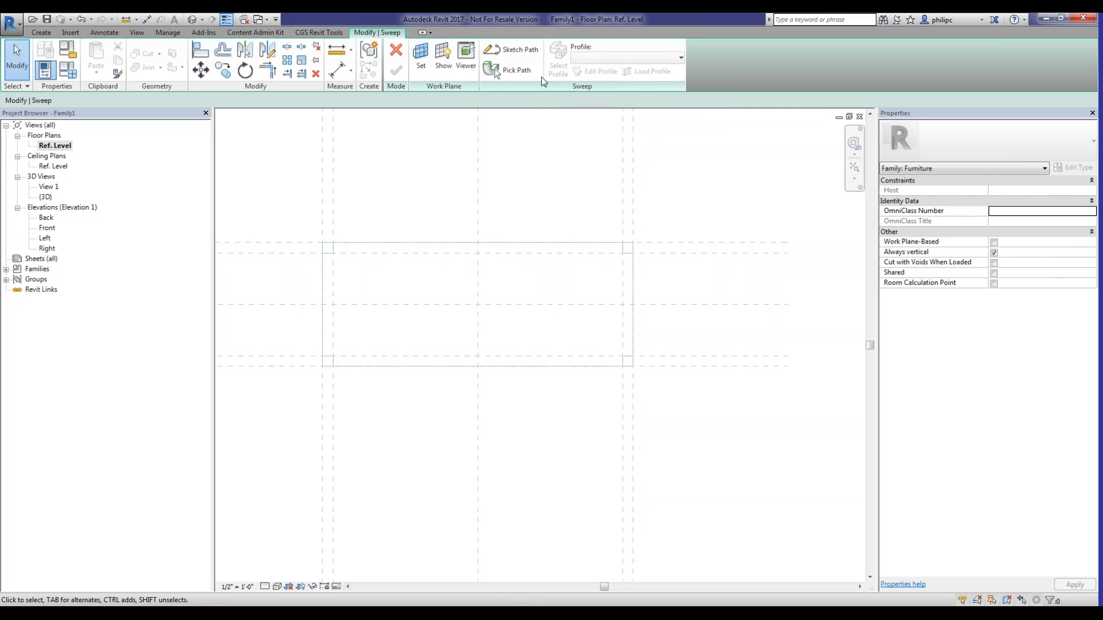
{"action": "left_click", "coordinate": [506, 71]}
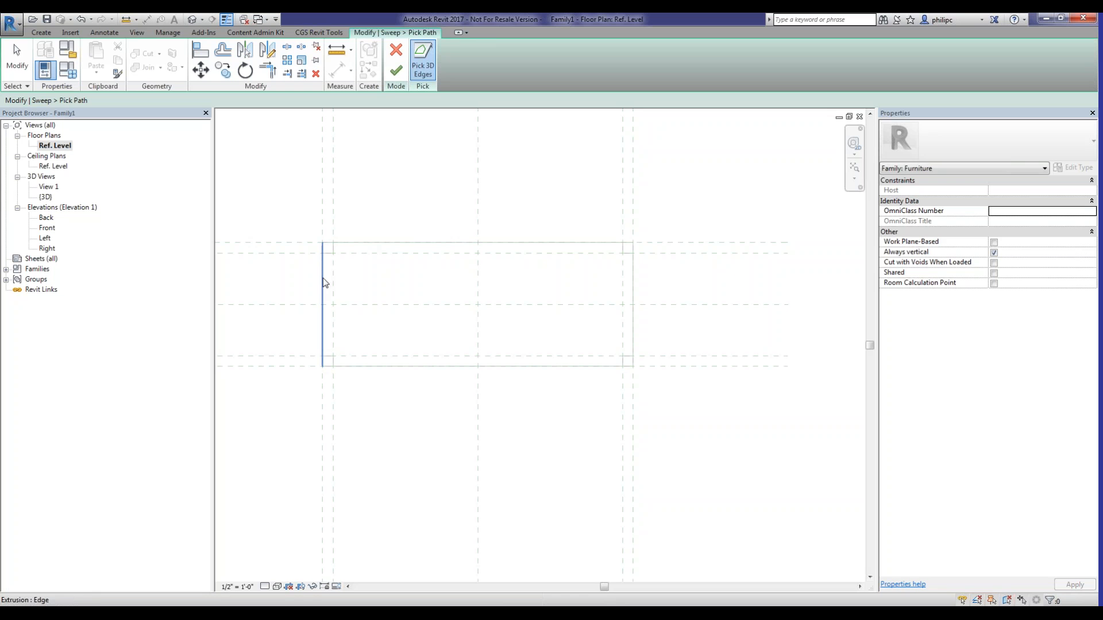
{"action": "key", "text": "Escape"}
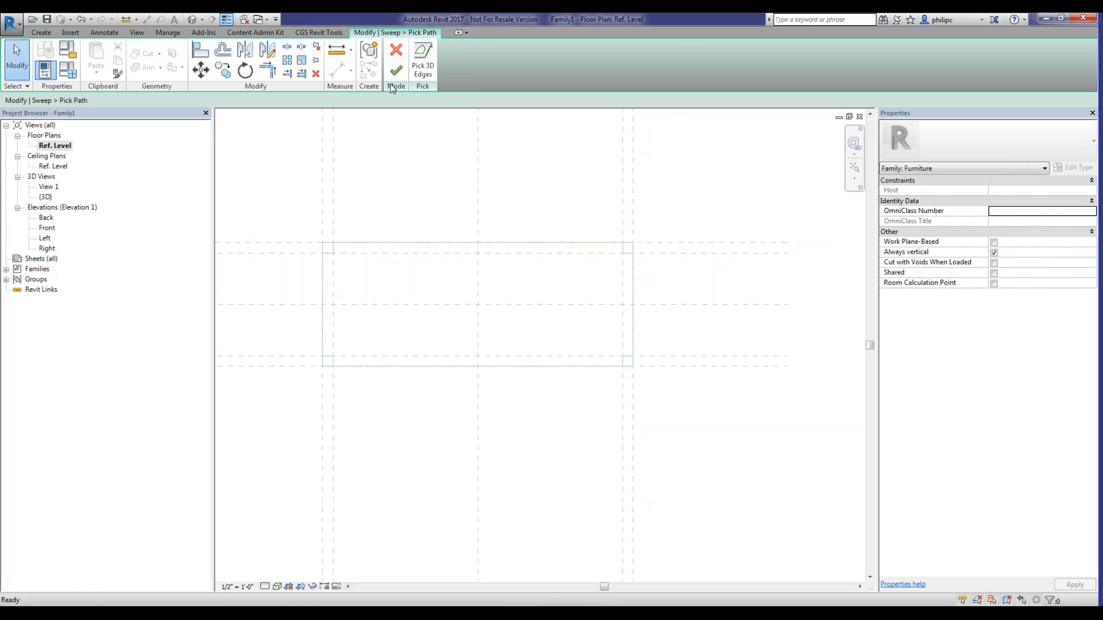
{"action": "left_click", "coordinate": [389, 53]}
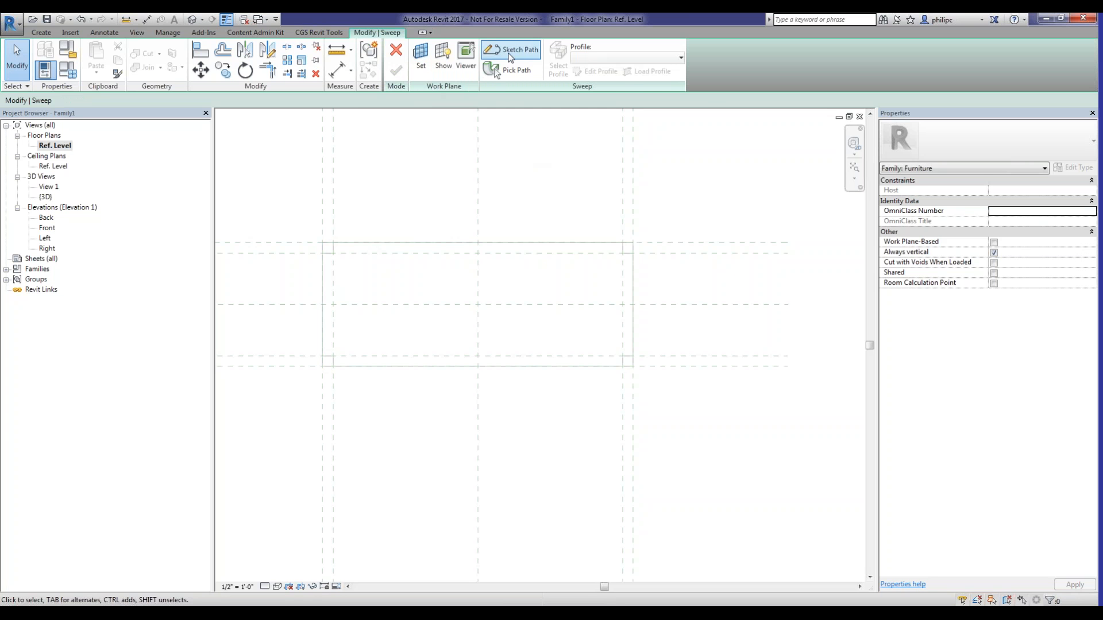
Sketch a 5' by 2' rectangular sweep path around the tabletop's perimeter, lock its four sides to the reference planes, and finish the path
{"action": "left_click", "coordinate": [509, 53]}
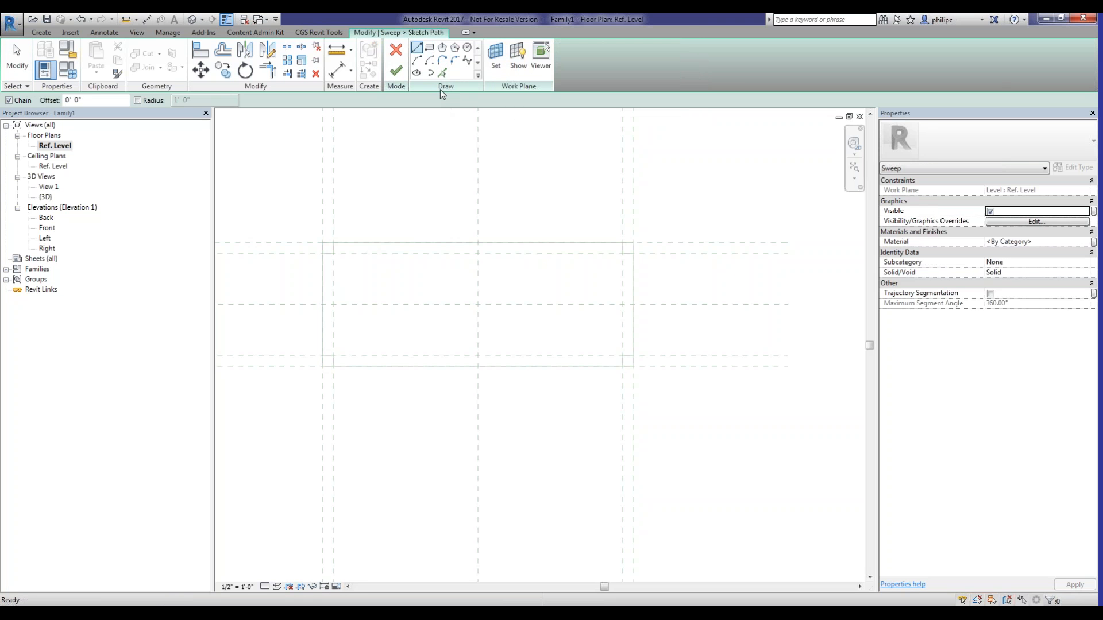
{"action": "left_click", "coordinate": [430, 48]}
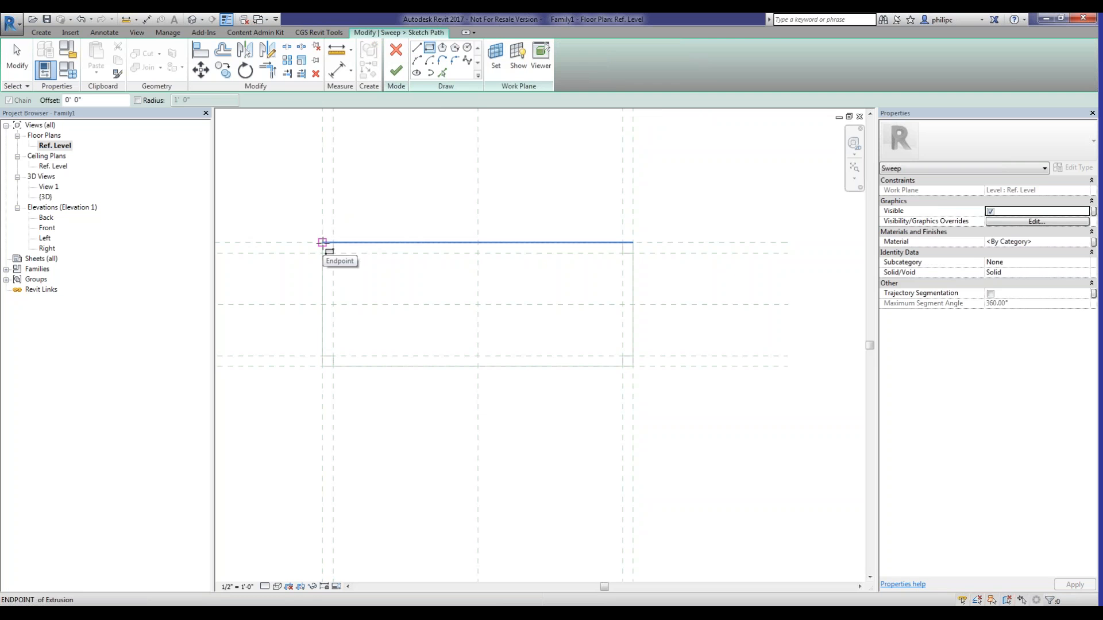
{"action": "left_click", "coordinate": [322, 242]}
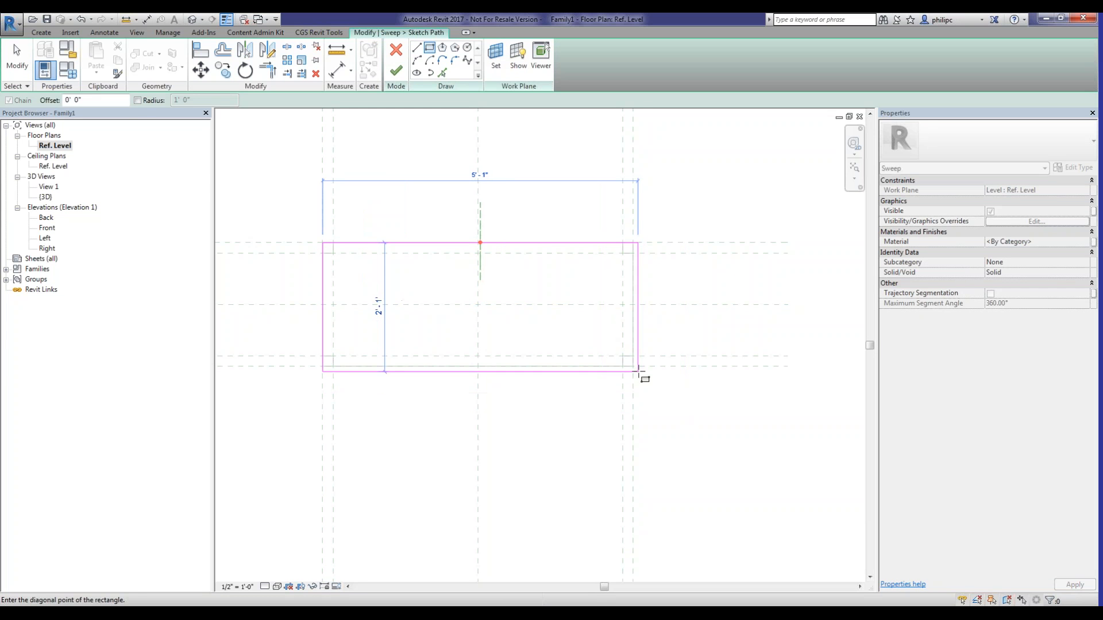
{"action": "left_click", "coordinate": [632, 366]}
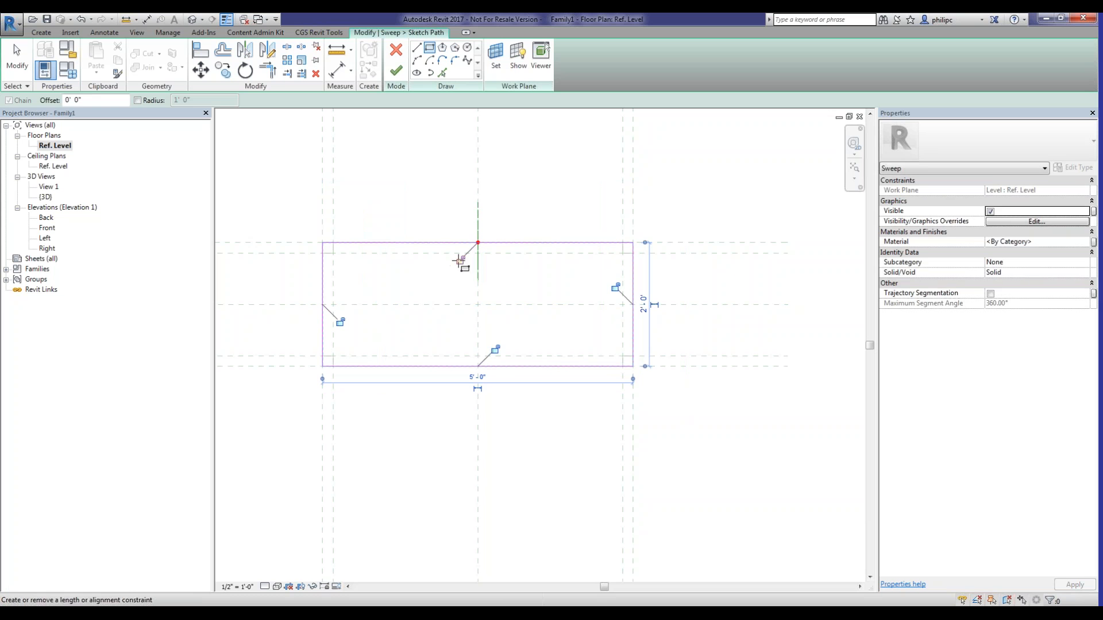
{"action": "left_click", "coordinate": [339, 322]}
{"action": "left_click", "coordinate": [494, 349]}
{"action": "left_click", "coordinate": [615, 287]}
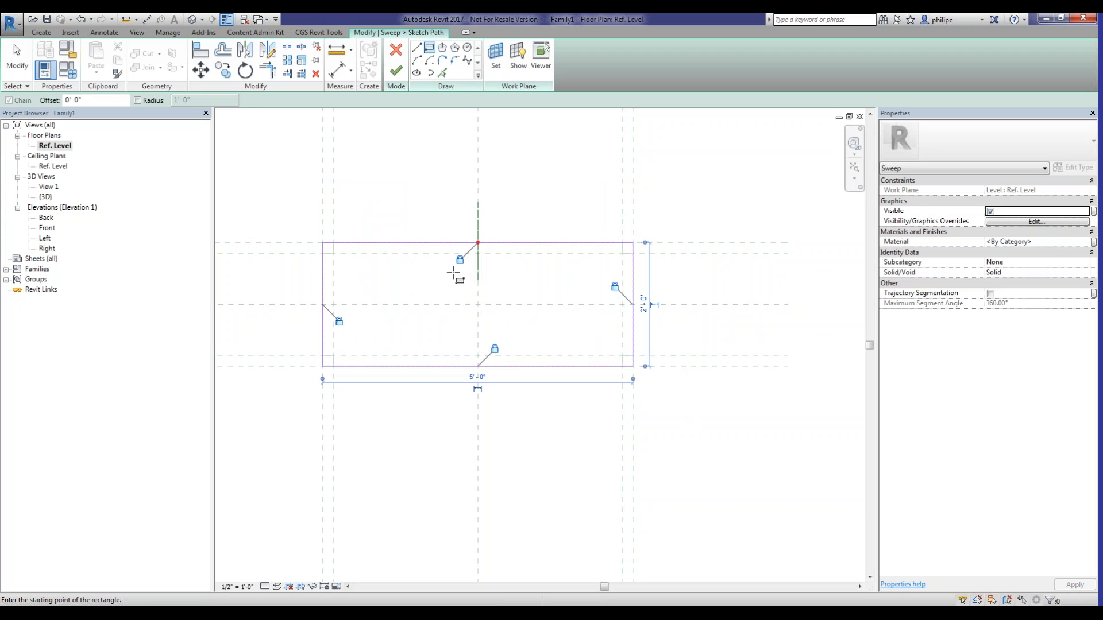
{"action": "left_click", "coordinate": [395, 70]}
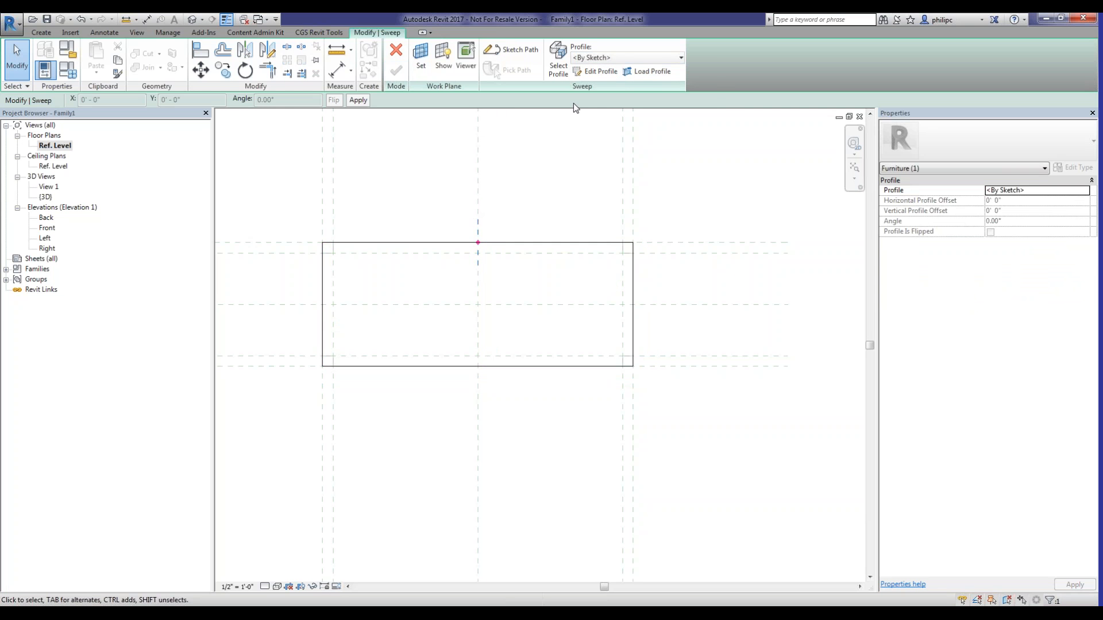
Begin editing the sweep's profile and choose Elevation: Left as the view for sketching it
{"action": "left_click", "coordinate": [595, 71]}
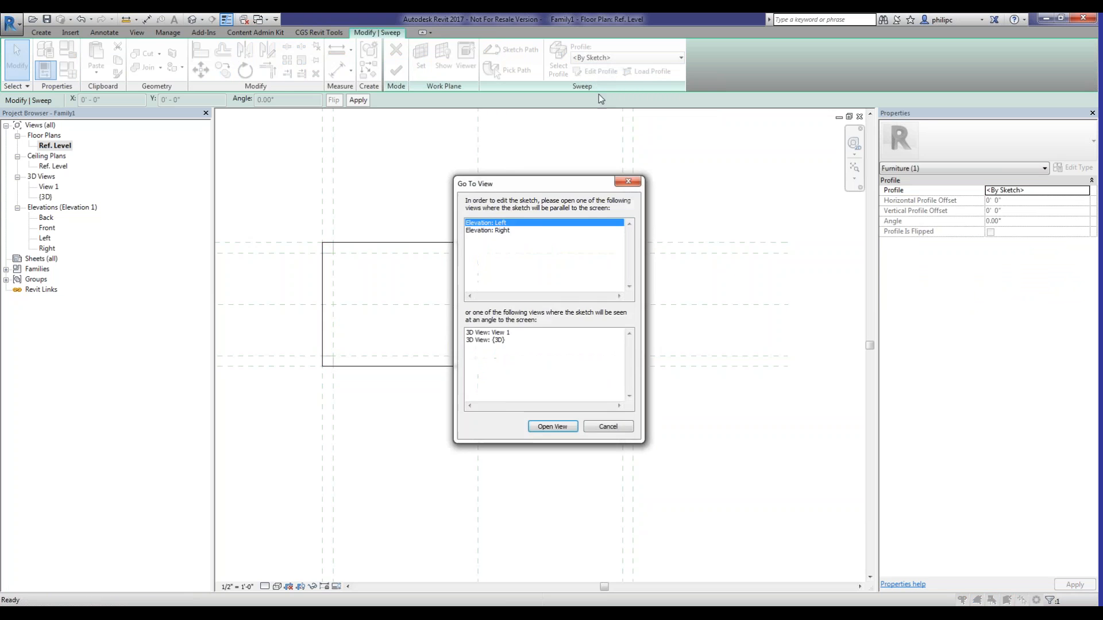
{"action": "left_click_drag", "start_coordinate": [530, 187], "coordinate": [756, 157]}
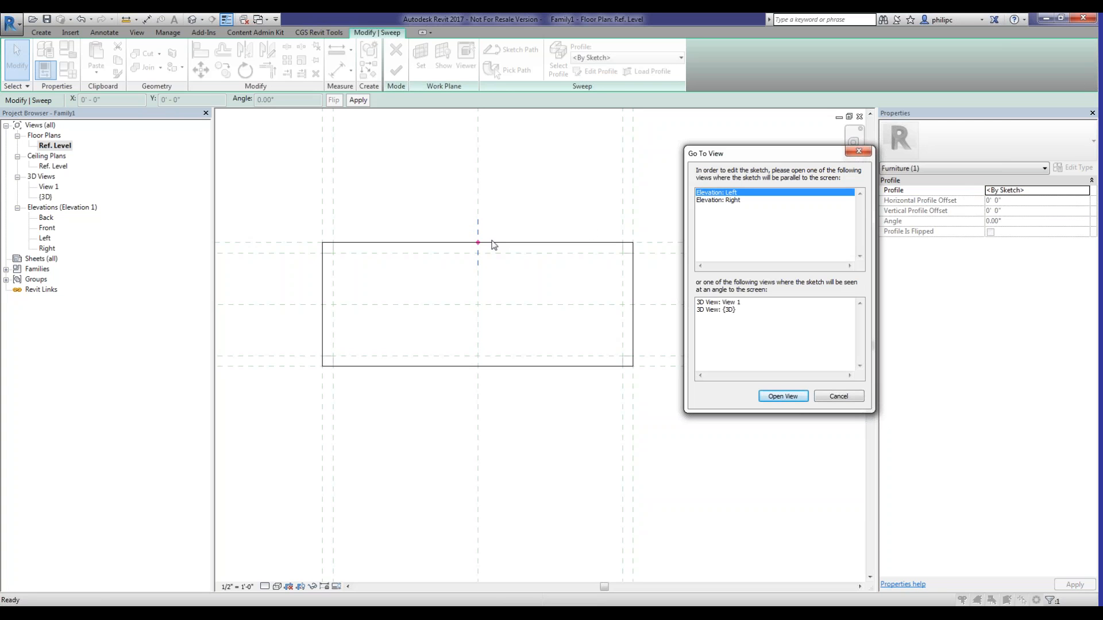
{"action": "left_click", "coordinate": [784, 201]}
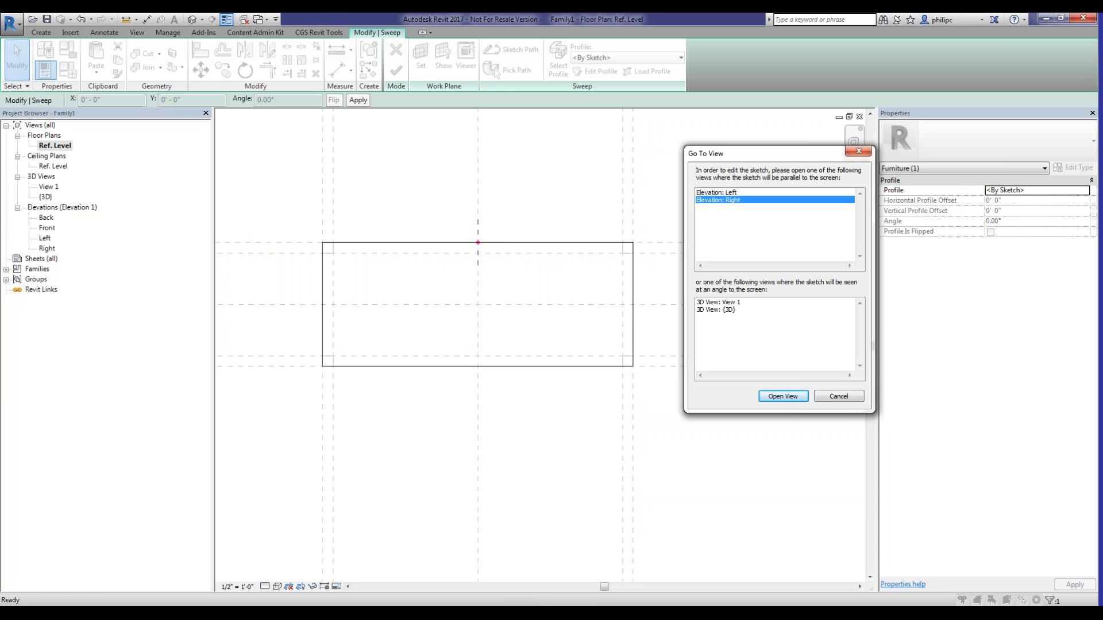
{"action": "left_click", "coordinate": [728, 193]}
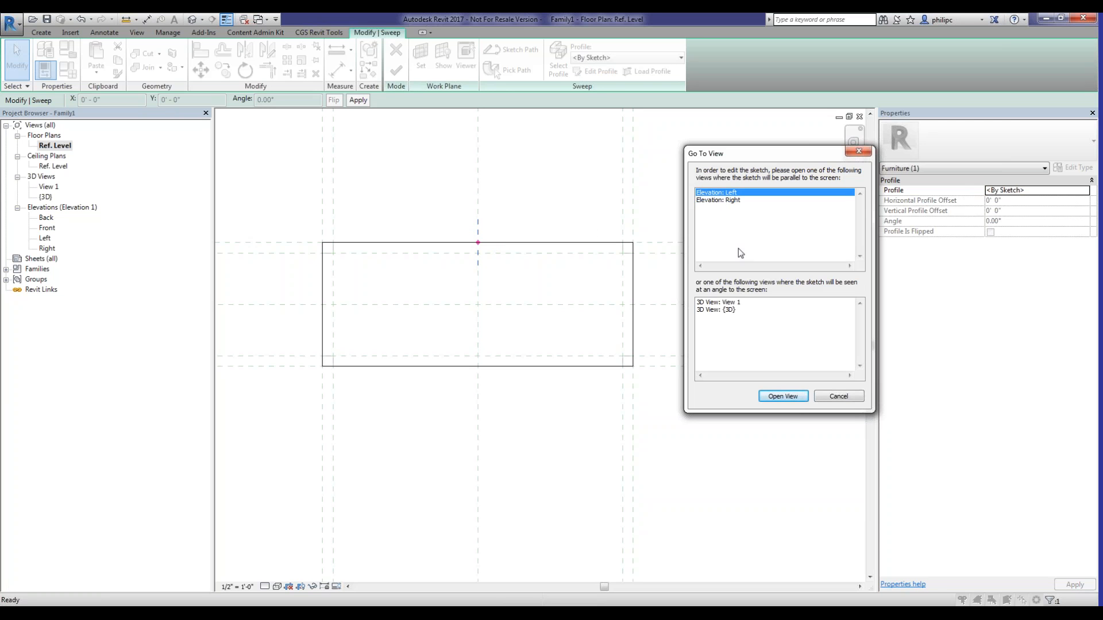
Open the Left elevation and sketch a closed rectangular sweep profile, 3" wide, between the two tabletop reference planes
{"action": "left_click", "coordinate": [776, 397]}
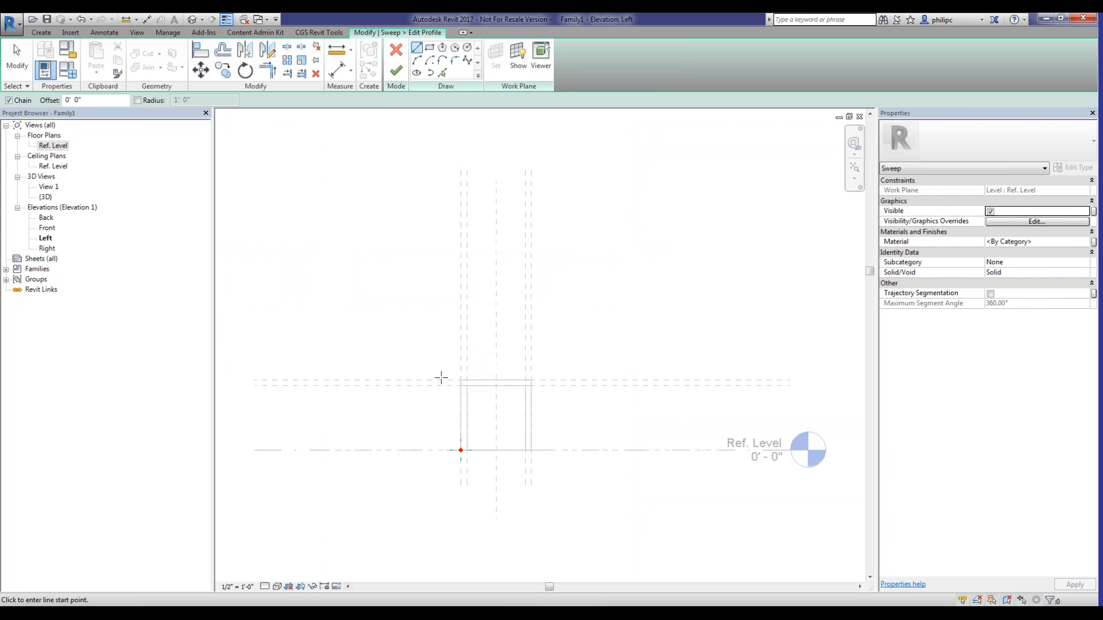
{"action": "scroll", "coordinate": [460, 450], "scroll_direction": "up", "scroll_amount": 5}
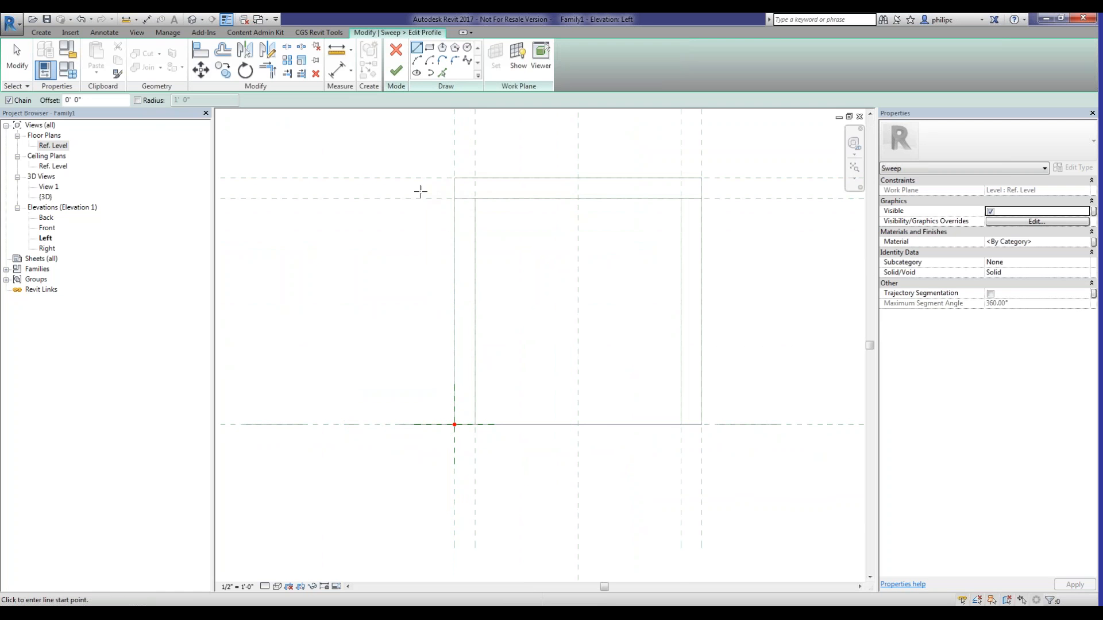
{"action": "scroll", "coordinate": [442, 172], "scroll_direction": "up", "scroll_amount": 5}
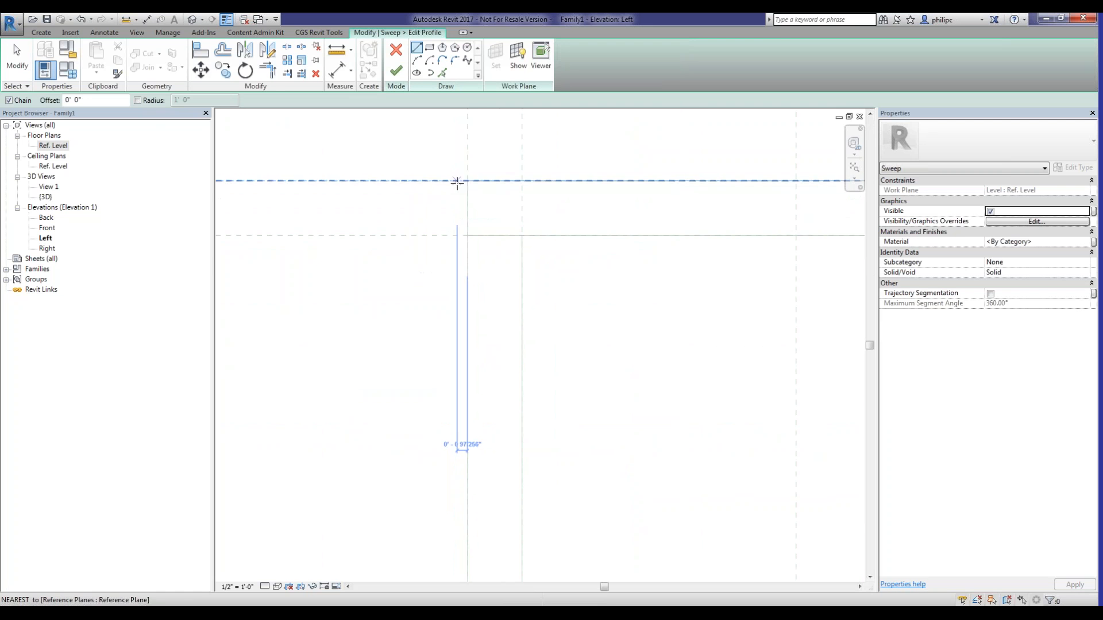
{"action": "left_click", "coordinate": [481, 266]}
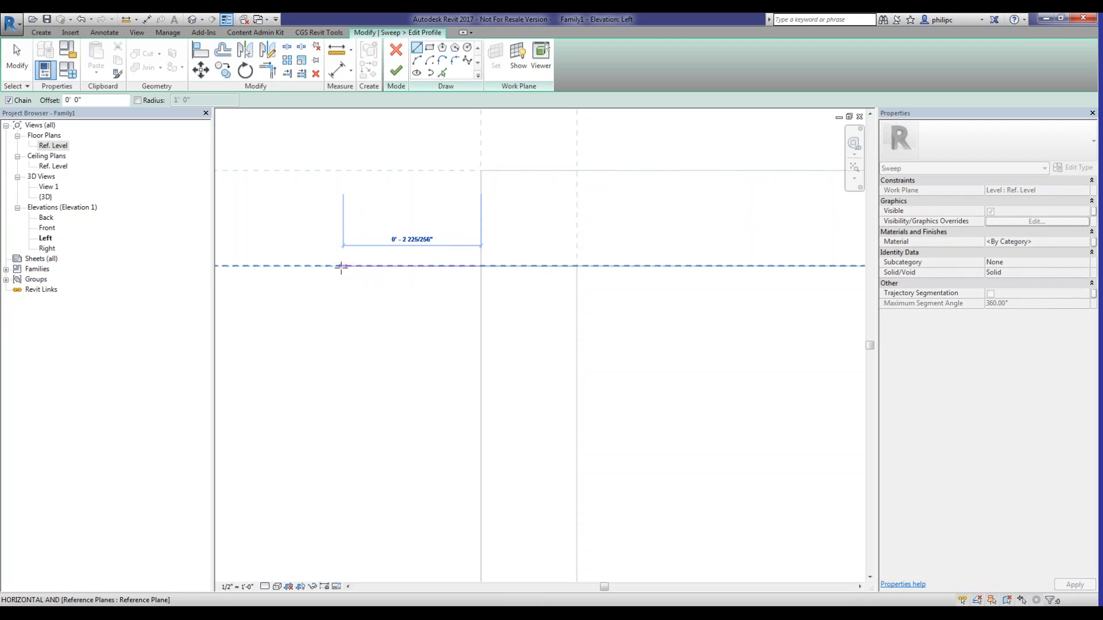
{"action": "type", "text": "3\""}
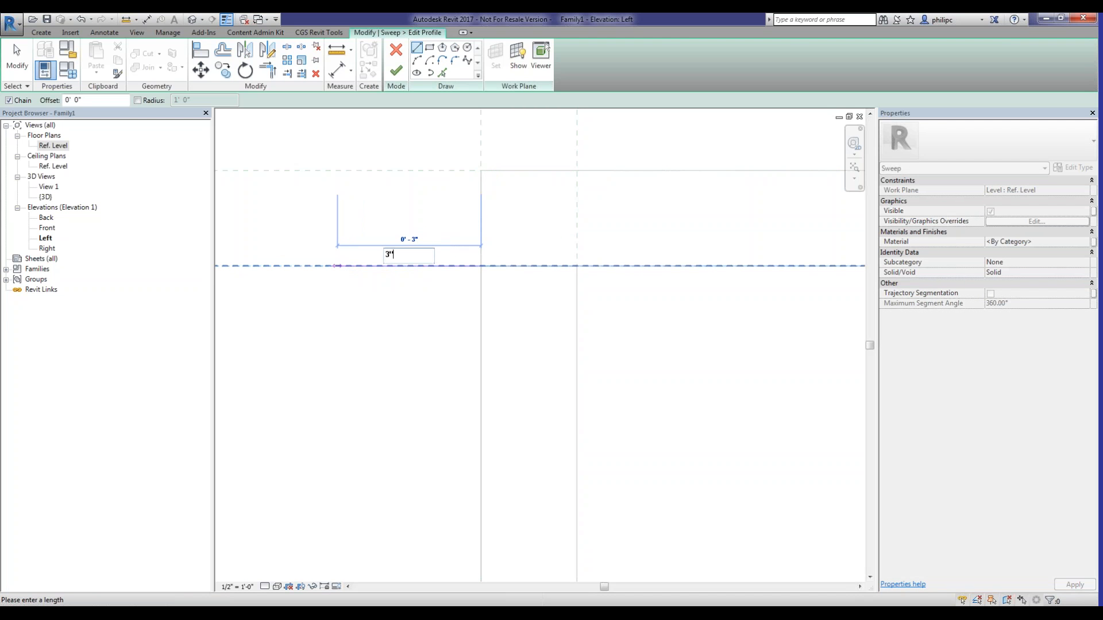
{"action": "key", "text": "Return"}
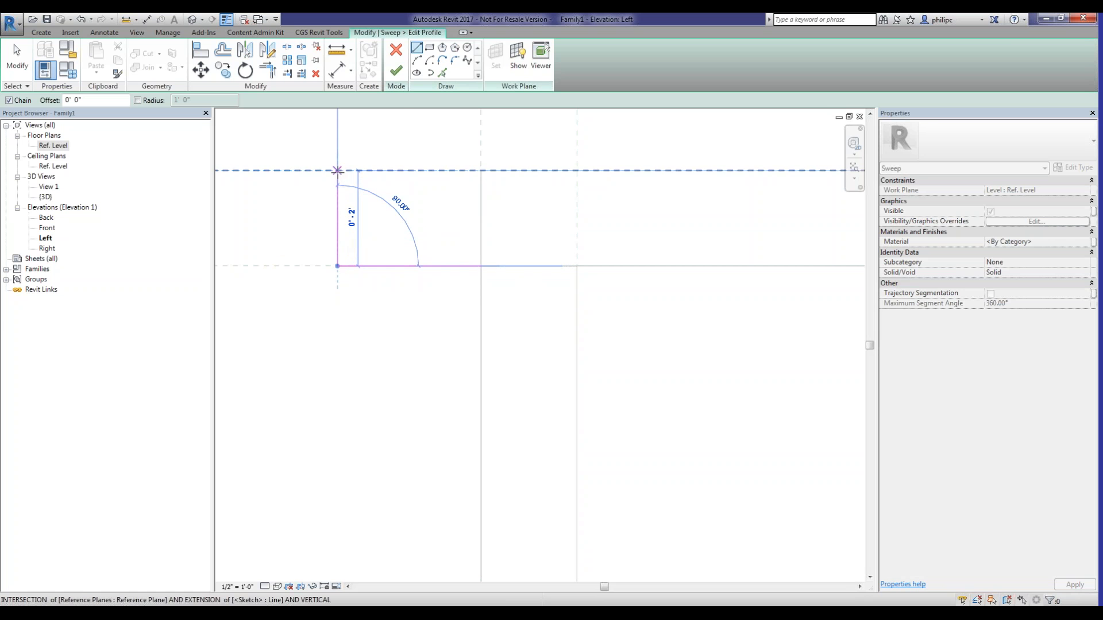
{"action": "left_click", "coordinate": [337, 170]}
{"action": "left_click", "coordinate": [481, 171]}
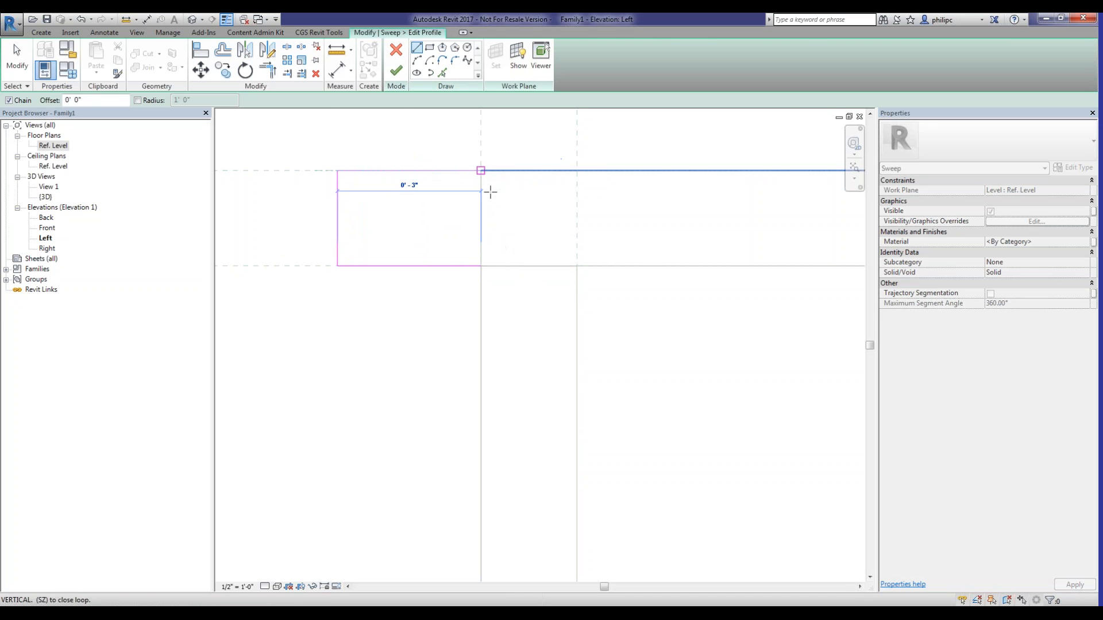
{"action": "left_click", "coordinate": [481, 266]}
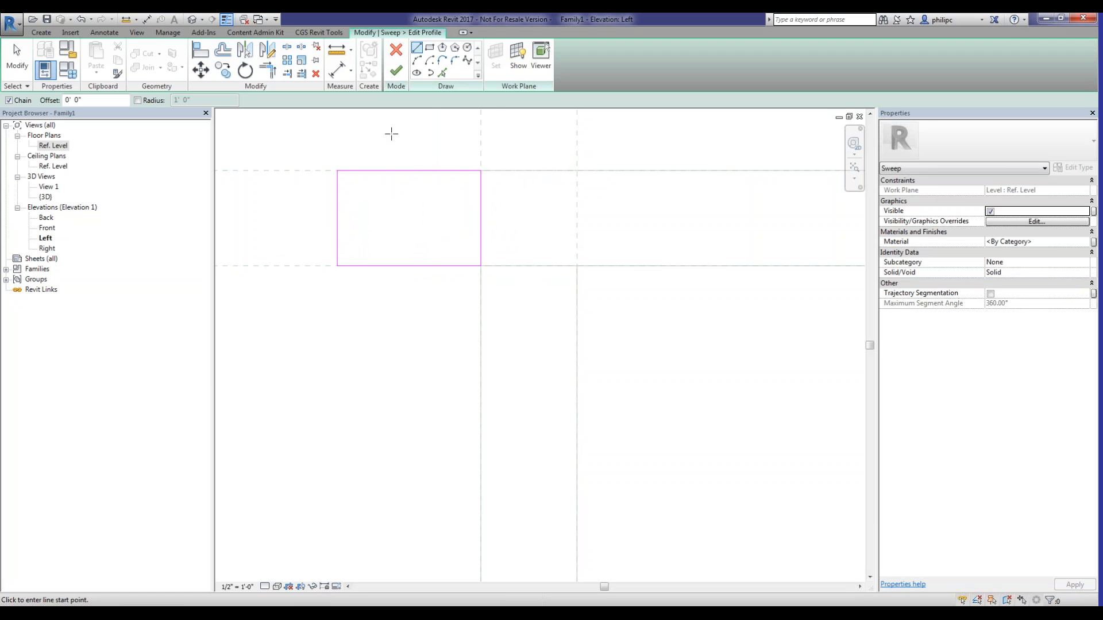
Draw a quarter-round arc from the profile's lower outer corner up to its top line
{"action": "left_click", "coordinate": [416, 60]}
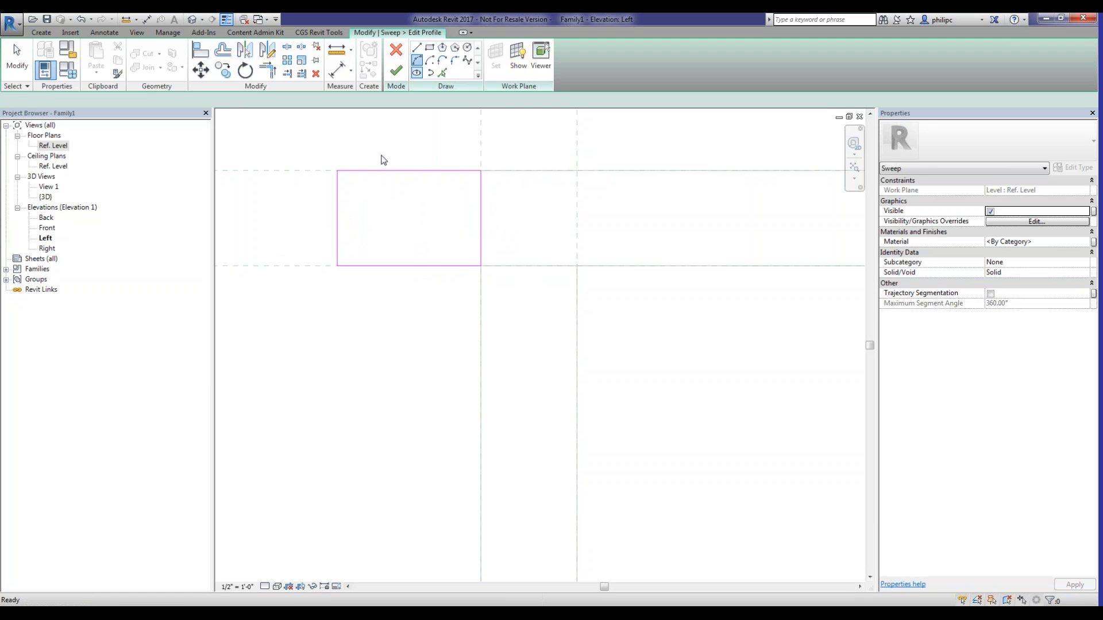
{"action": "left_click", "coordinate": [337, 266]}
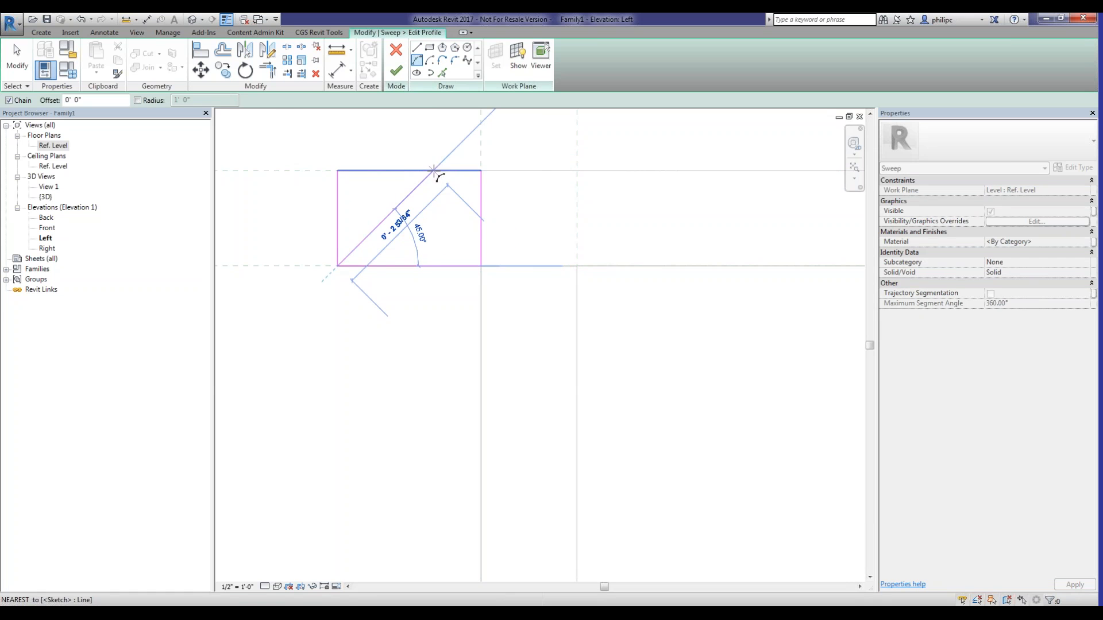
{"action": "left_click", "coordinate": [433, 170]}
{"action": "left_click", "coordinate": [382, 181]}
{"action": "key", "text": "Escape"}
{"action": "key", "text": "Escape"}
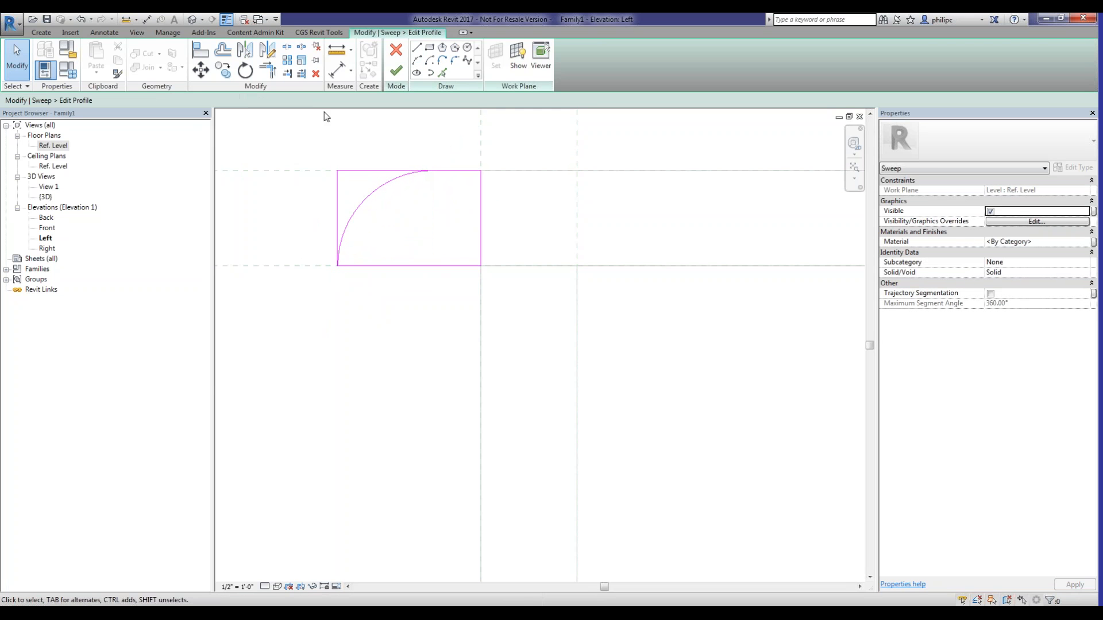
Trim the profile's top line back to where it meets the arc
{"action": "left_click", "coordinate": [458, 171]}
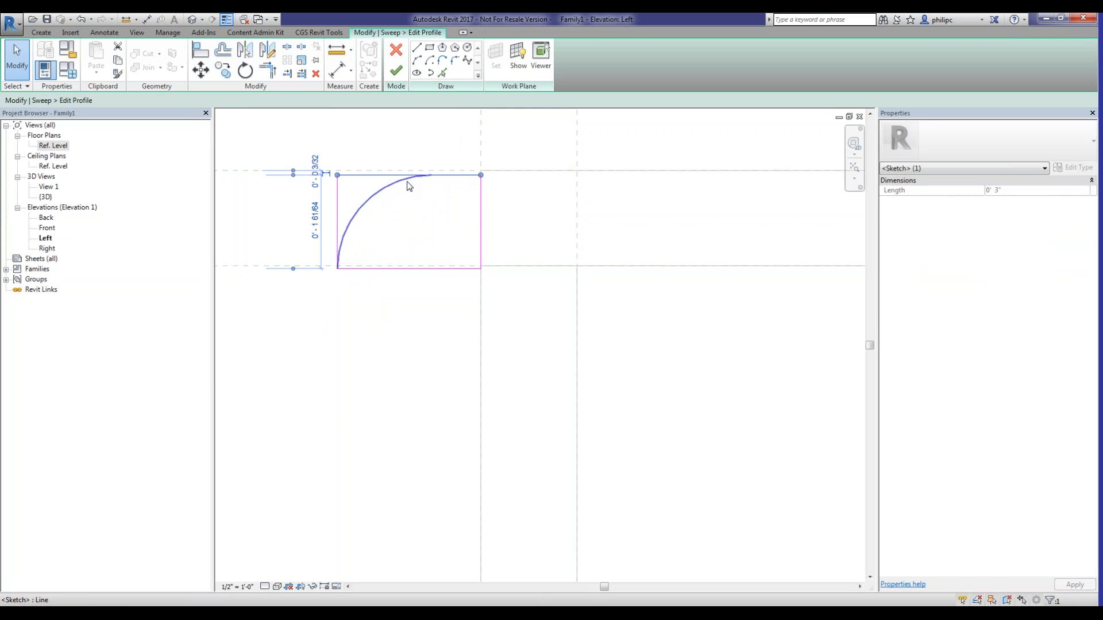
{"action": "left_click", "coordinate": [484, 207]}
{"action": "left_click", "coordinate": [268, 69]}
{"action": "left_click", "coordinate": [451, 171]}
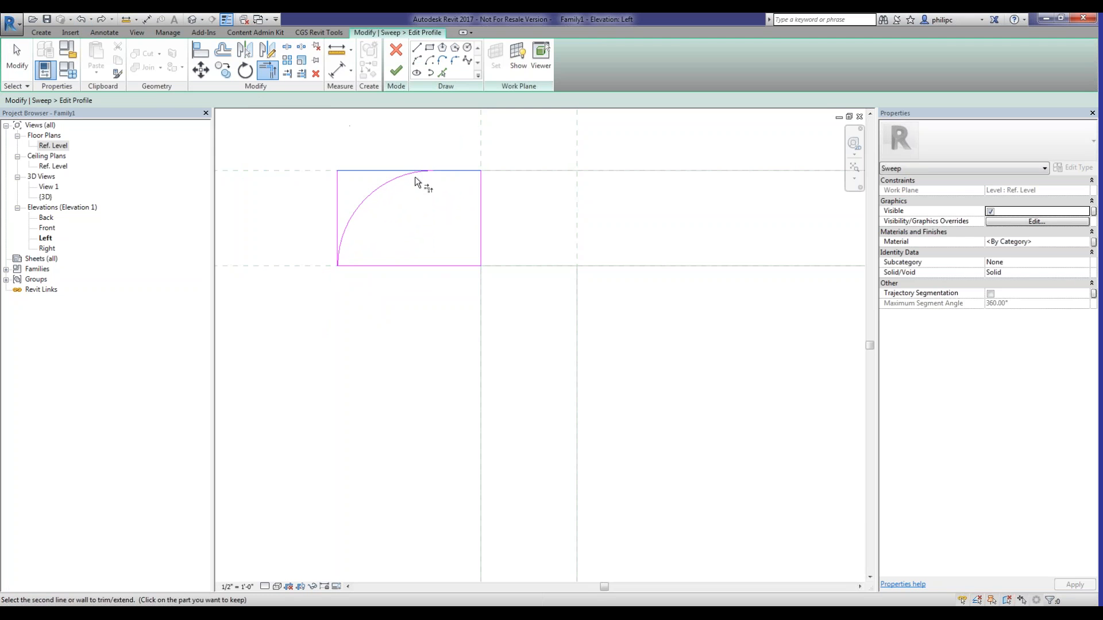
{"action": "left_click", "coordinate": [410, 173]}
{"action": "key", "text": "Escape"}
Delete the leftover outer vertical line, then finish the profile sketch and the sweep
{"action": "left_click", "coordinate": [337, 189]}
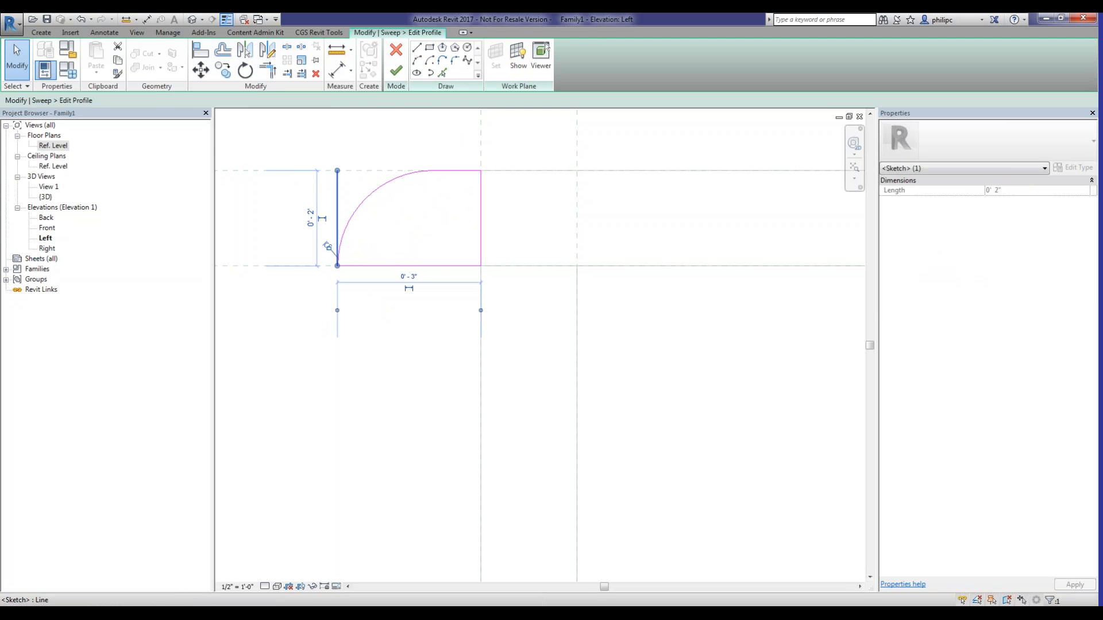
{"action": "key", "text": "Delete"}
{"action": "scroll", "coordinate": [390, 312], "scroll_direction": "down", "scroll_amount": 3}
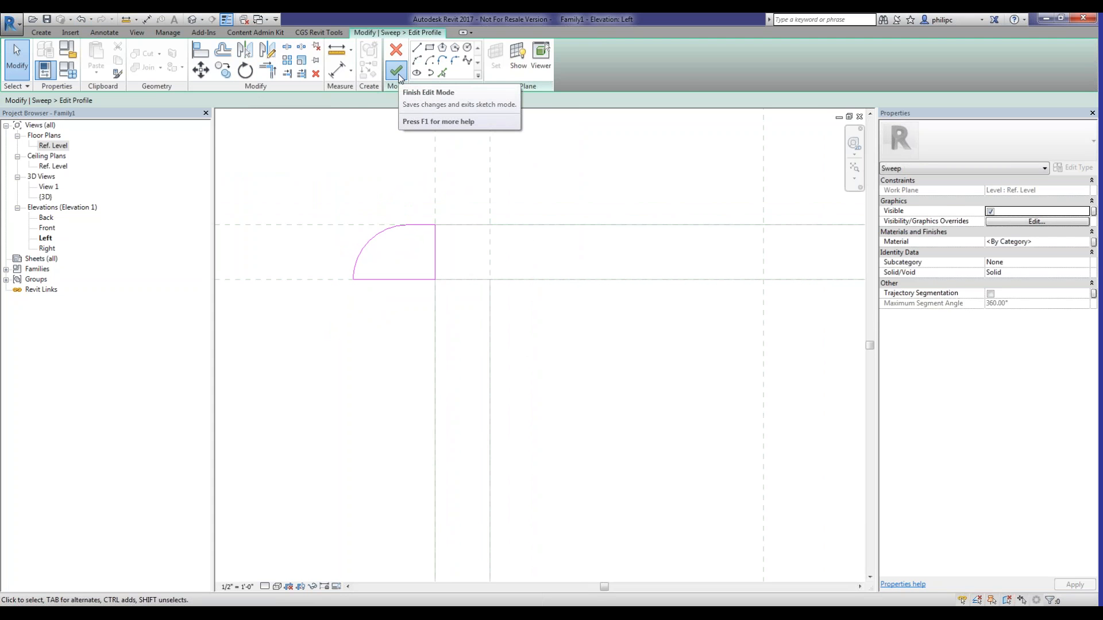
{"action": "left_click", "coordinate": [396, 71]}
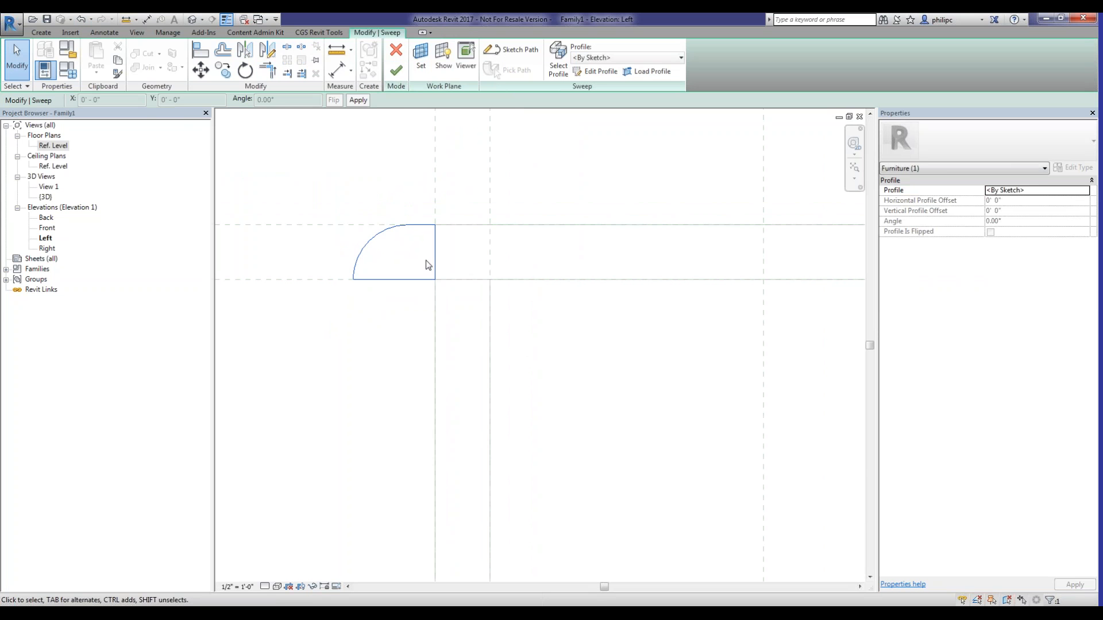
{"action": "left_click", "coordinate": [392, 73]}
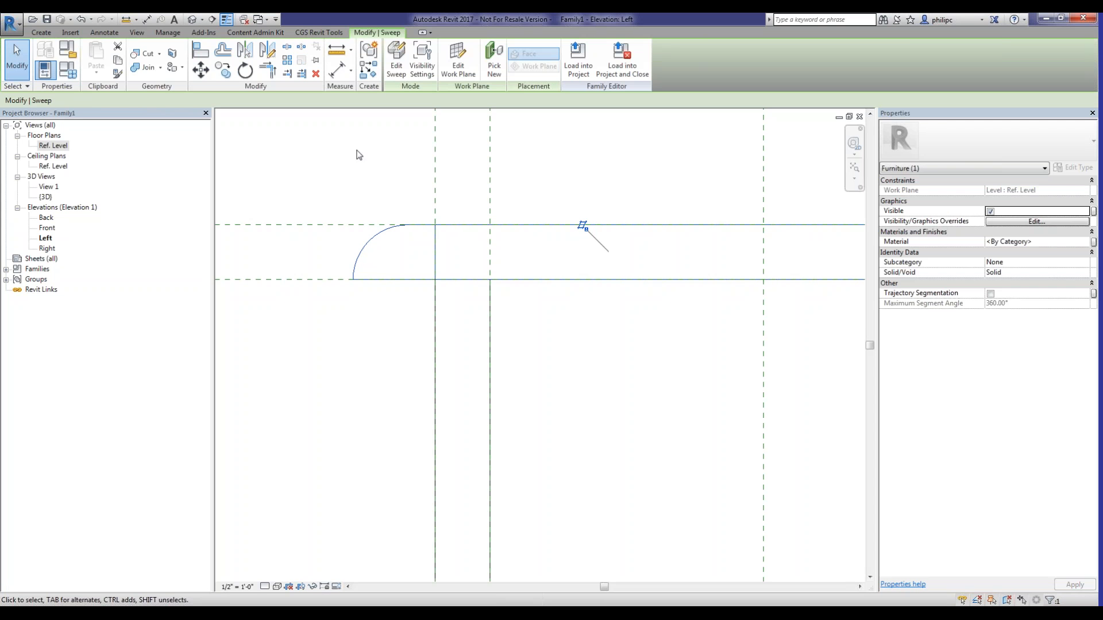
Open the default 3D view and set its visual style to Shaded
{"action": "left_click", "coordinate": [193, 21]}
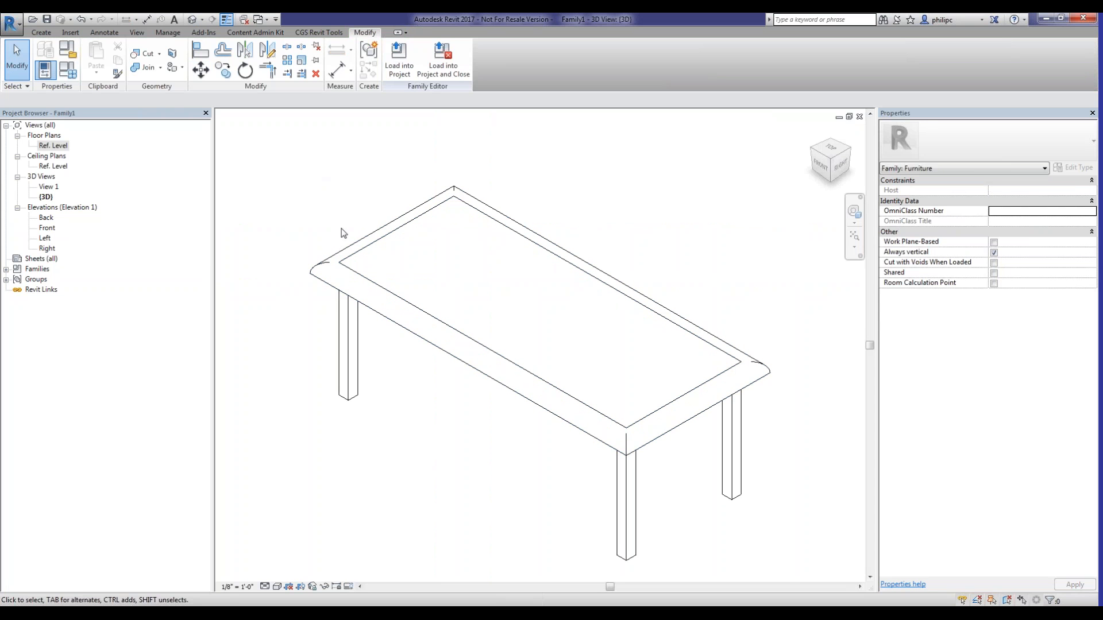
{"action": "scroll", "coordinate": [315, 230], "scroll_direction": "up", "scroll_amount": 3}
{"action": "scroll", "coordinate": [315, 230], "scroll_direction": "down", "scroll_amount": 1}
{"action": "scroll", "coordinate": [303, 228], "scroll_direction": "down", "scroll_amount": 1}
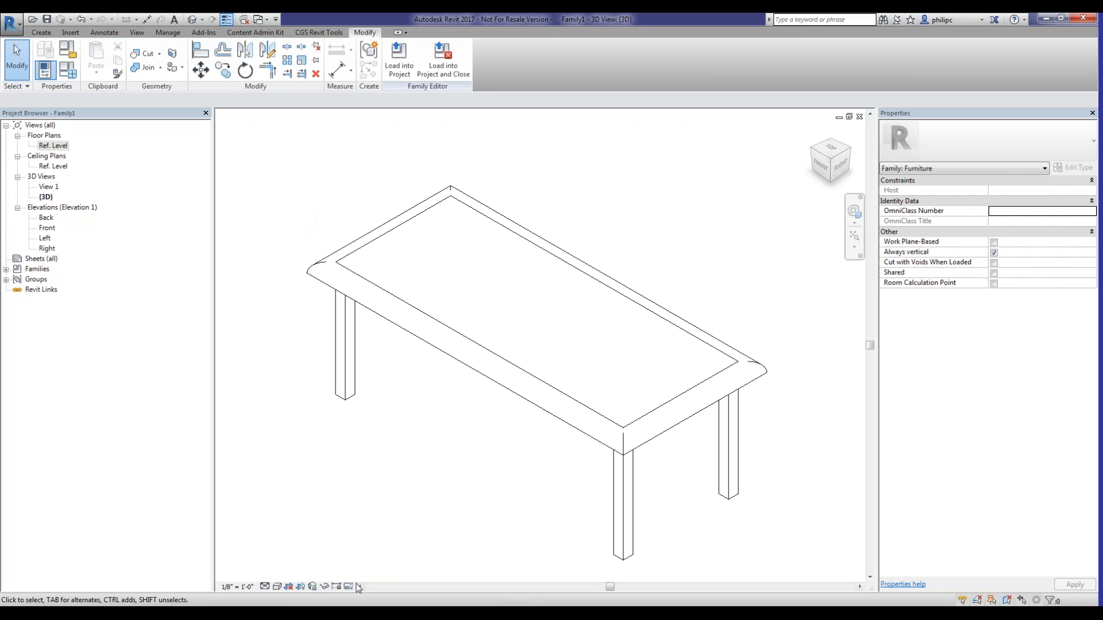
{"action": "left_click", "coordinate": [277, 586]}
{"action": "left_click", "coordinate": [290, 564]}
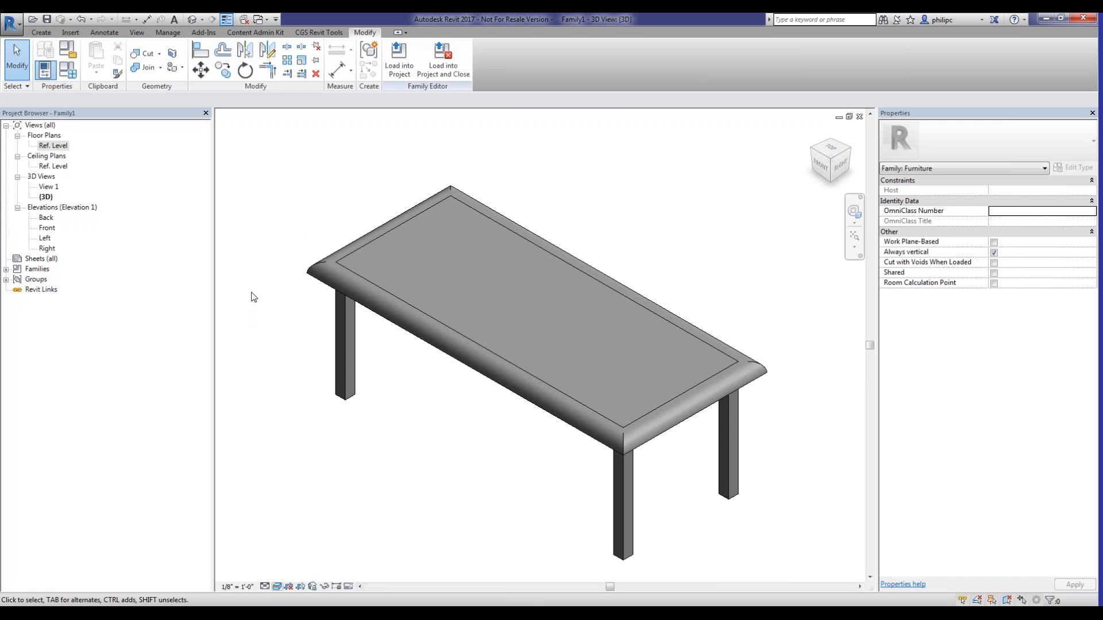
Select the table-edge sweep and look at the available materials in the Material Browser, leaving it without assigning one
{"action": "left_click", "coordinate": [309, 277]}
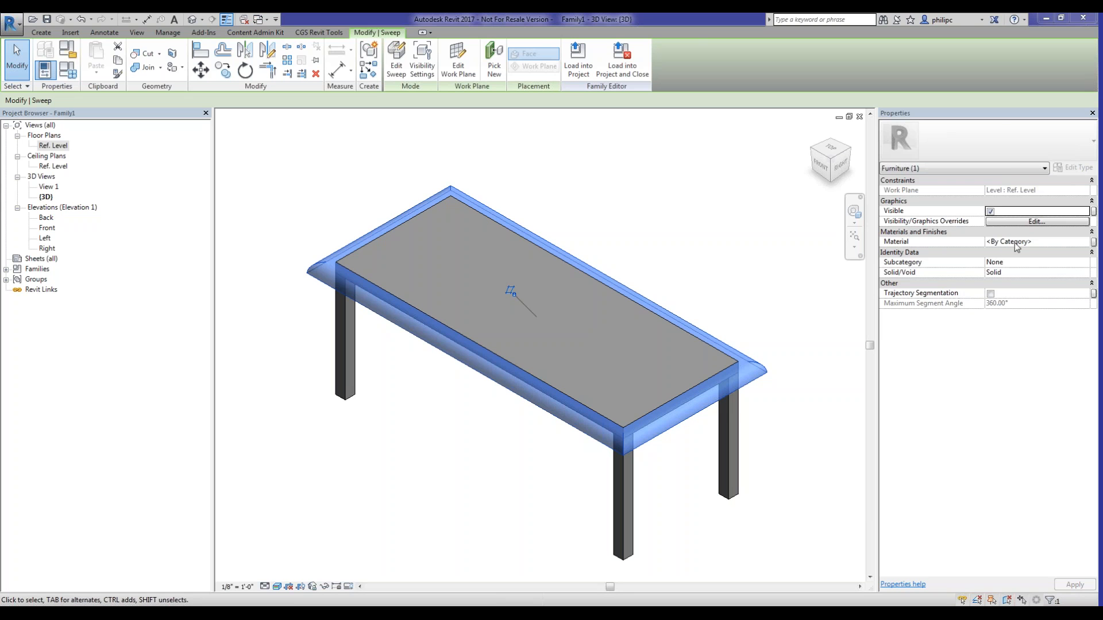
{"action": "left_click", "coordinate": [1061, 244]}
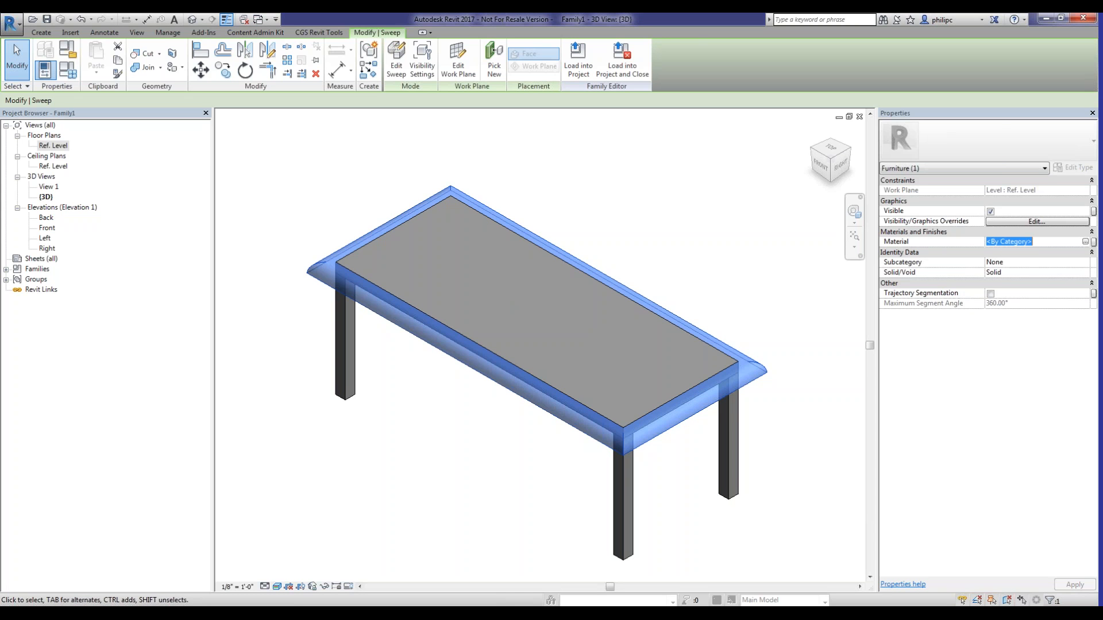
{"action": "left_click", "coordinate": [1085, 242]}
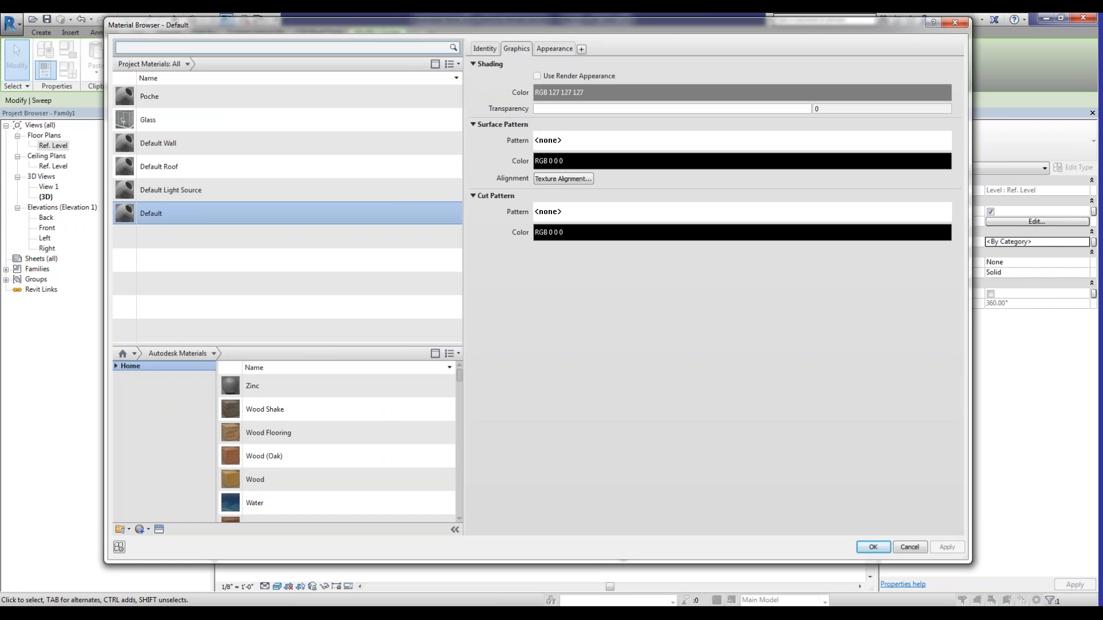
{"action": "left_click", "coordinate": [954, 23]}
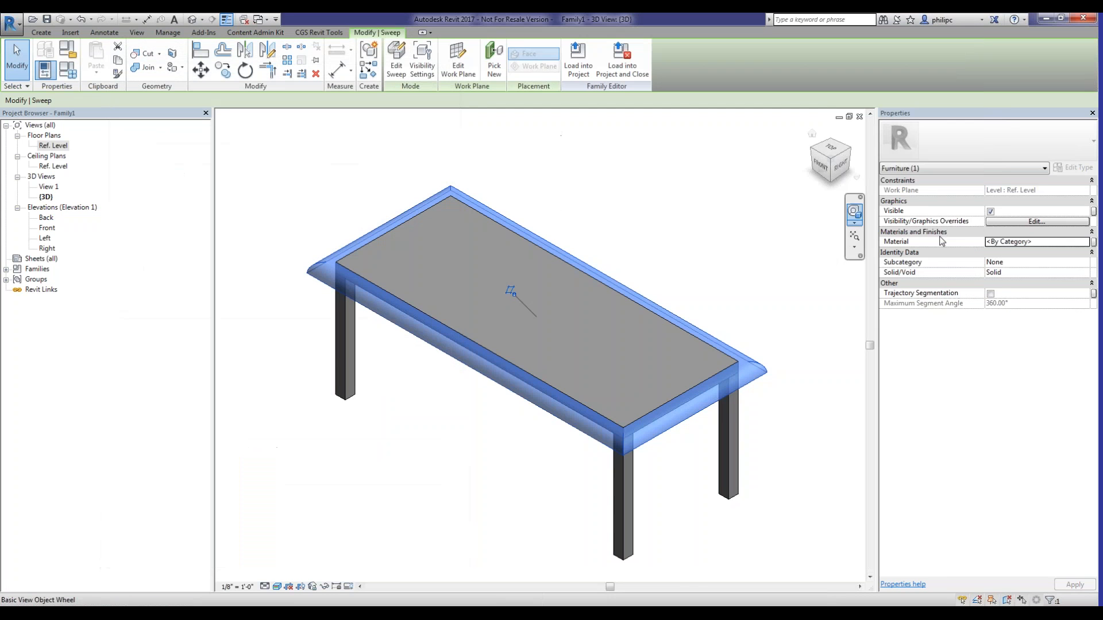
Associate the edge sweep's material with a new type-based family parameter named Table Material, grouped under Materials and Finishes
{"action": "left_click", "coordinate": [1093, 243]}
{"action": "left_click_drag", "start_coordinate": [796, 280], "coordinate": [827, 240]}
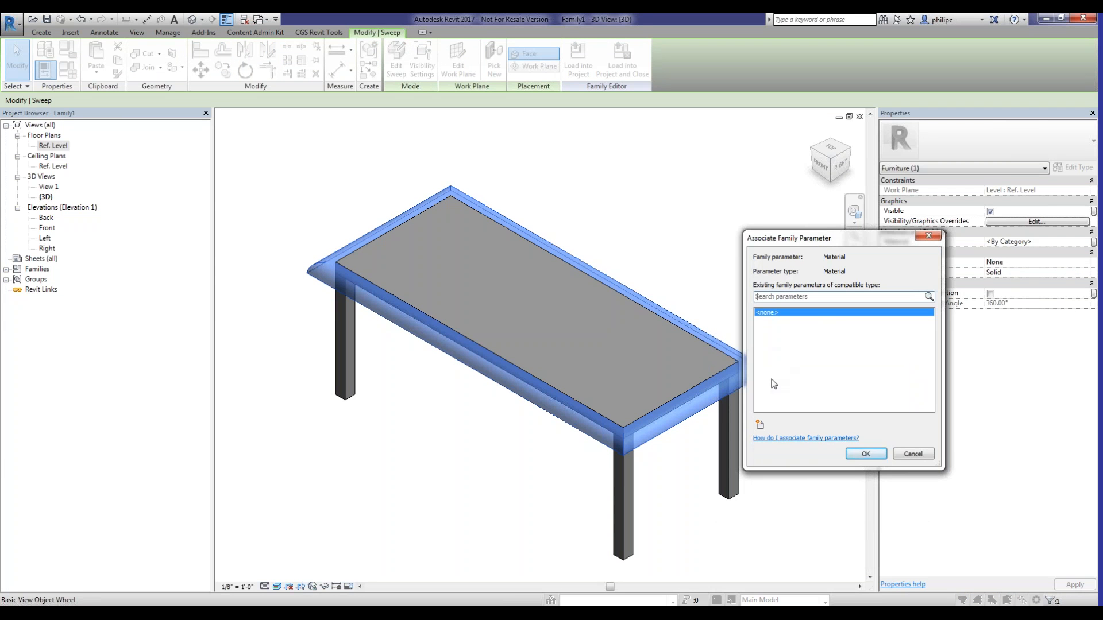
{"action": "left_click", "coordinate": [761, 425]}
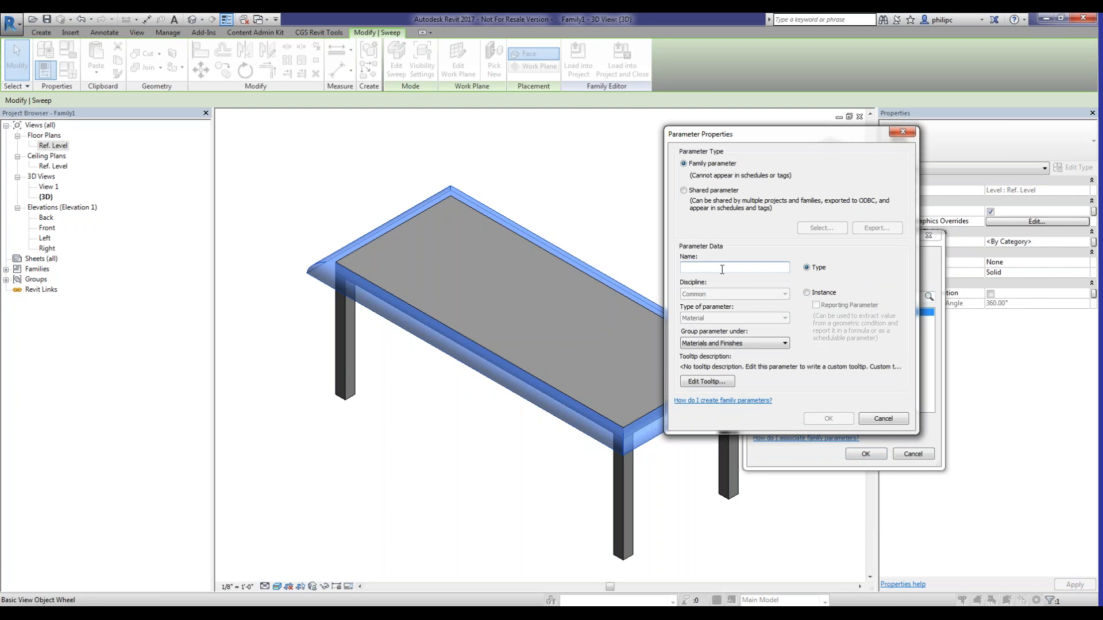
{"action": "type", "text": "Table Material"}
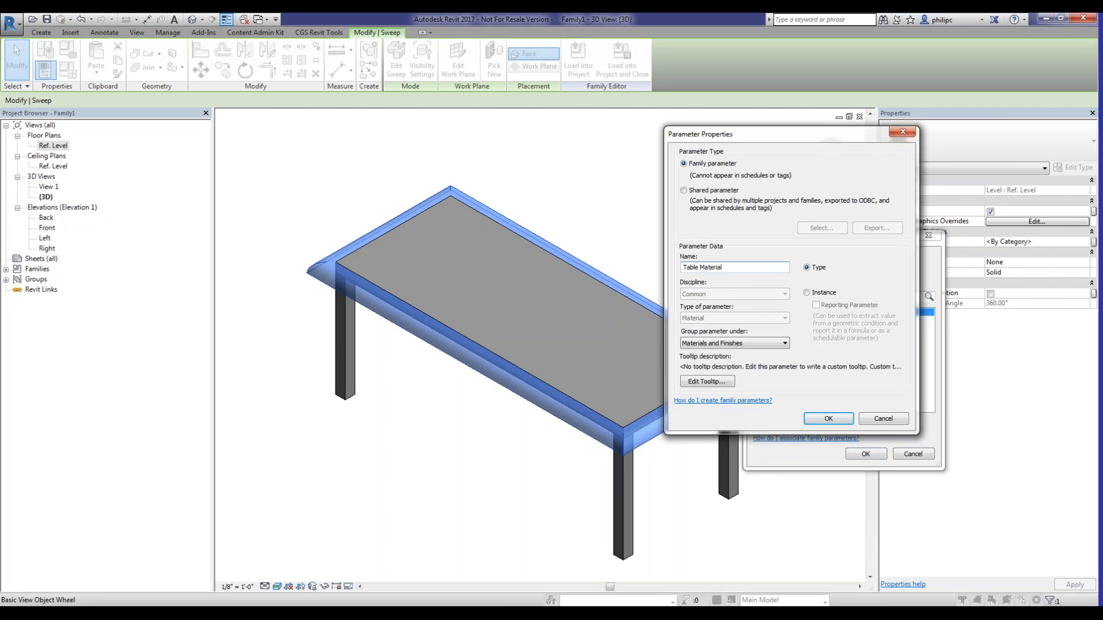
{"action": "left_click", "coordinate": [824, 418]}
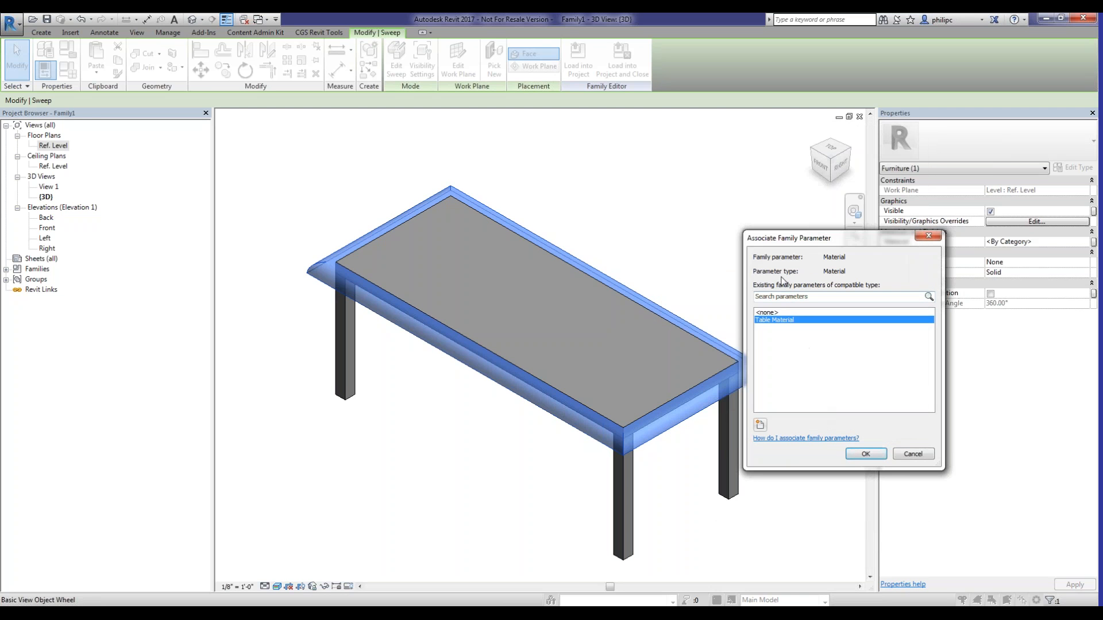
{"action": "left_click", "coordinate": [861, 454]}
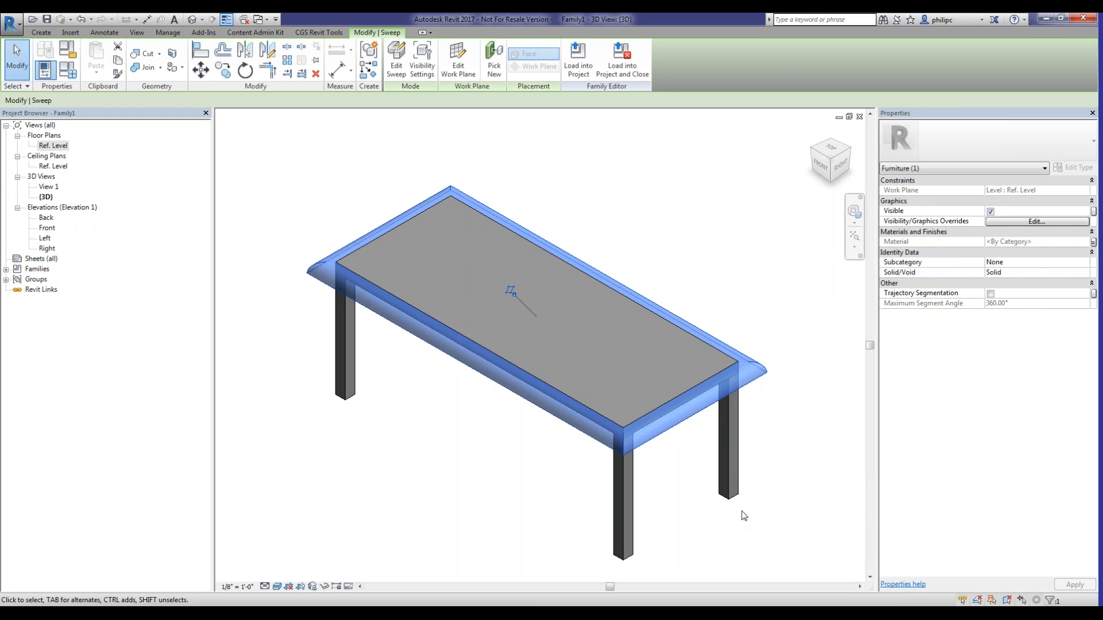
Associate the material of the tabletop and all four leg extrusions with the existing Table Material family parameter
{"action": "left_click", "coordinate": [810, 428]}
{"action": "left_click", "coordinate": [732, 449]}
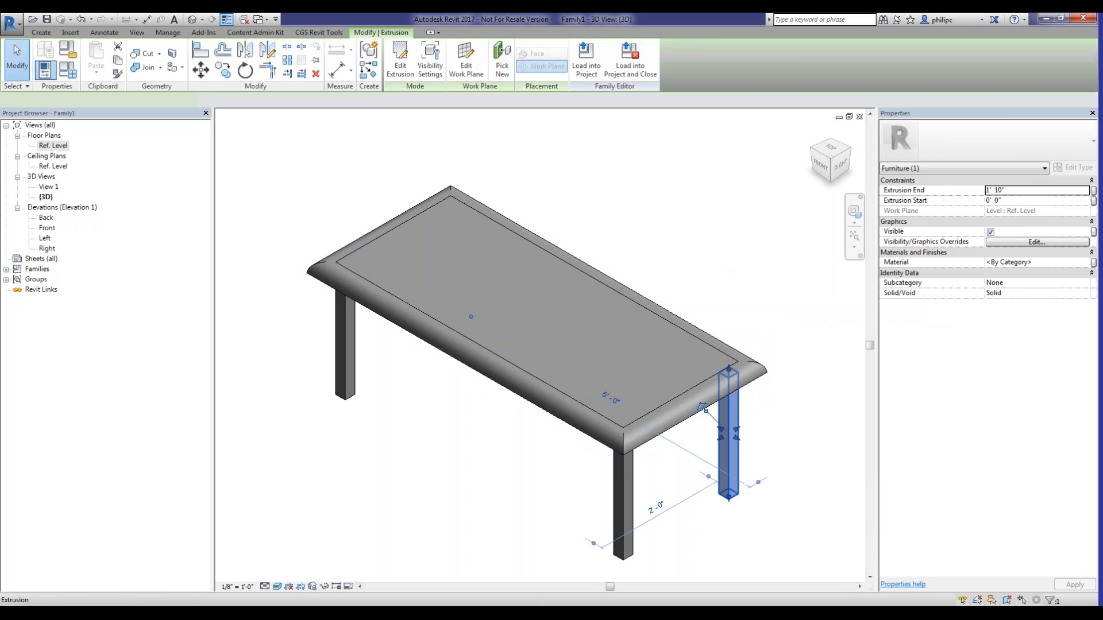
{"action": "left_click", "coordinate": [622, 502], "text": "ctrl"}
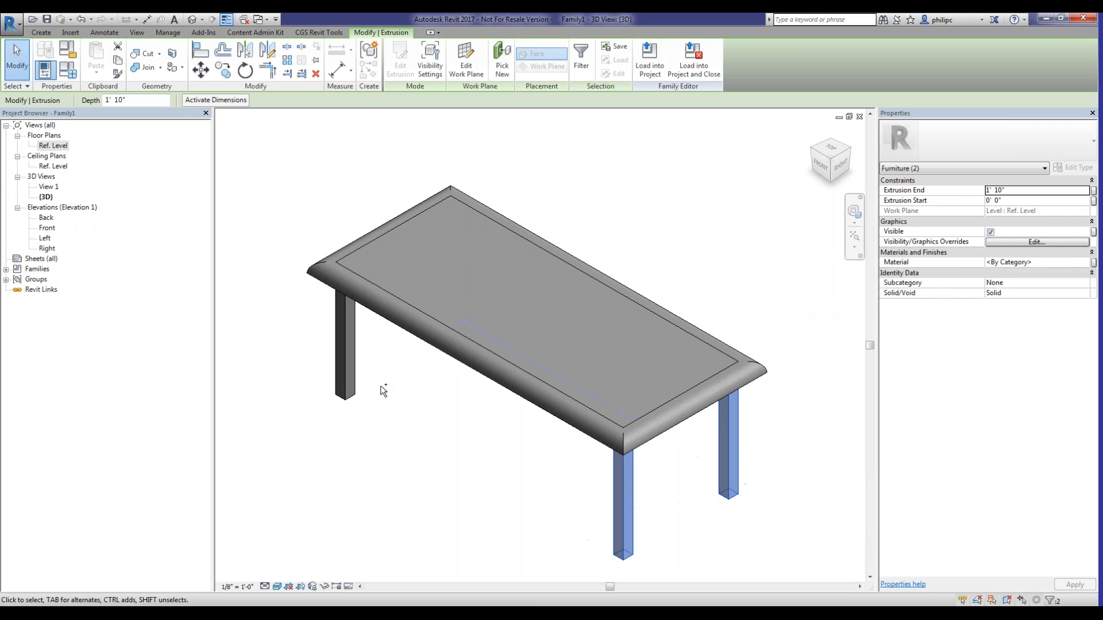
{"action": "left_click", "coordinate": [347, 366], "text": "ctrl"}
{"action": "left_click", "coordinate": [377, 289], "text": "ctrl"}
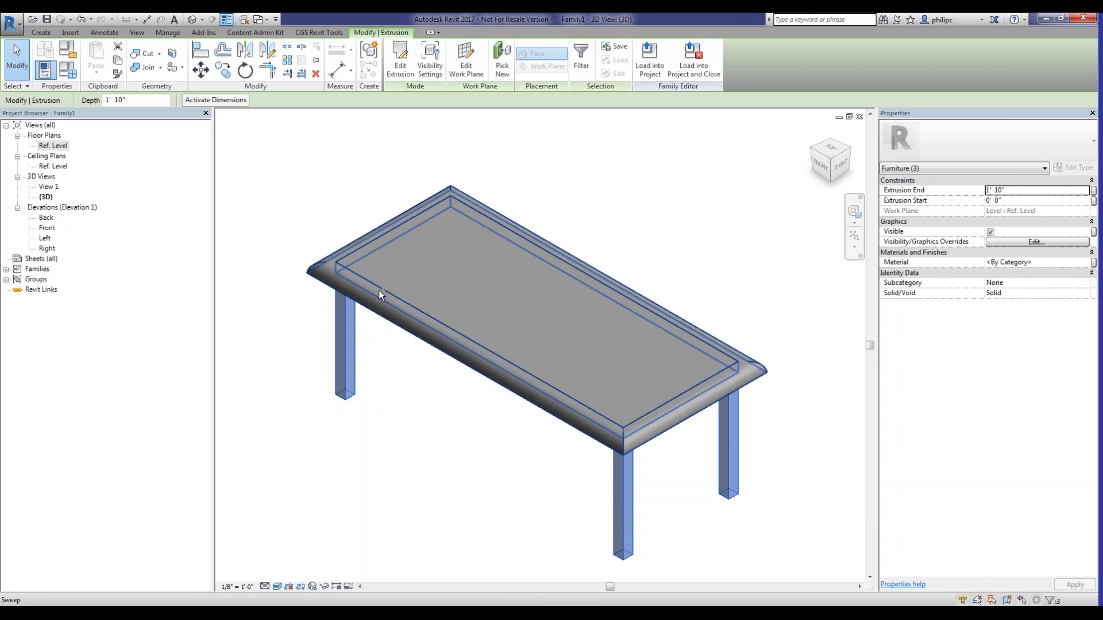
{"action": "left_click", "coordinate": [381, 284], "text": "ctrl"}
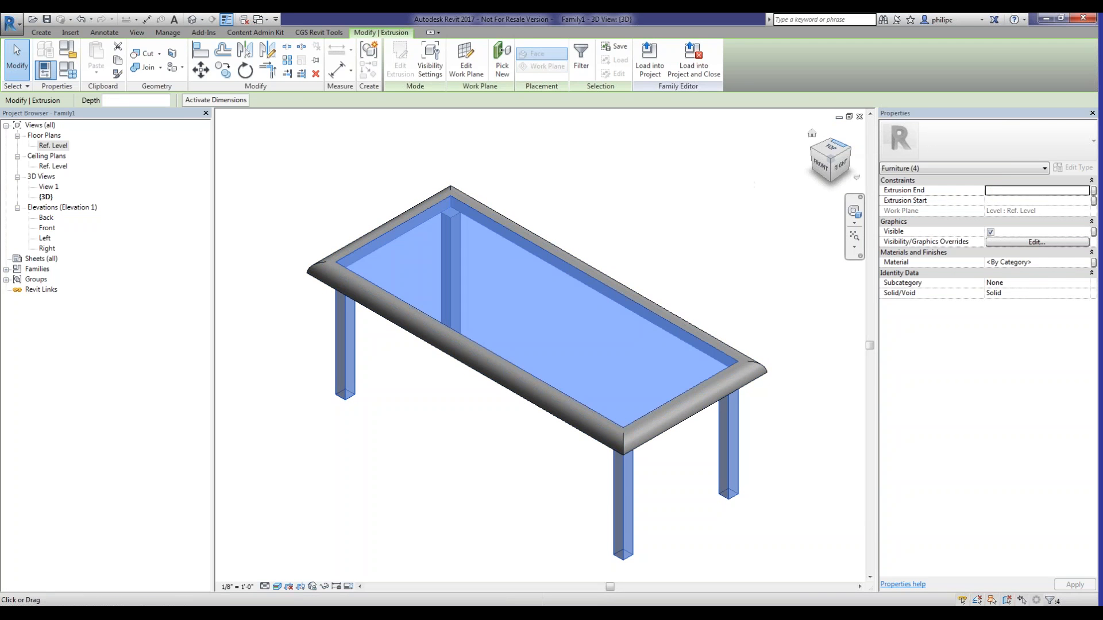
{"action": "left_click", "coordinate": [849, 147]}
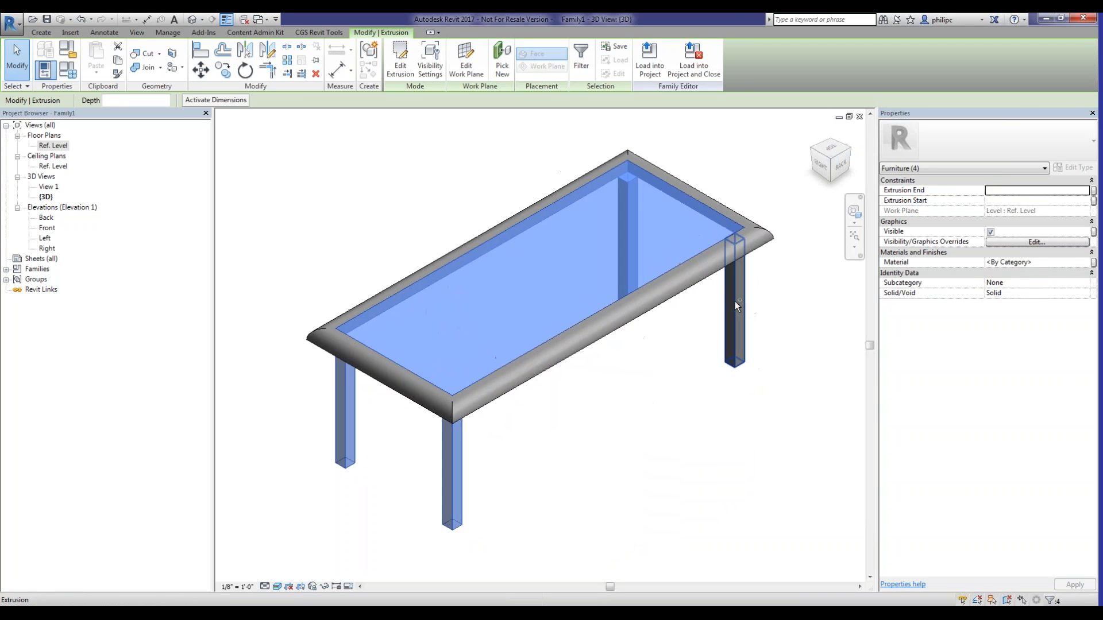
{"action": "left_click", "coordinate": [735, 301], "text": "ctrl"}
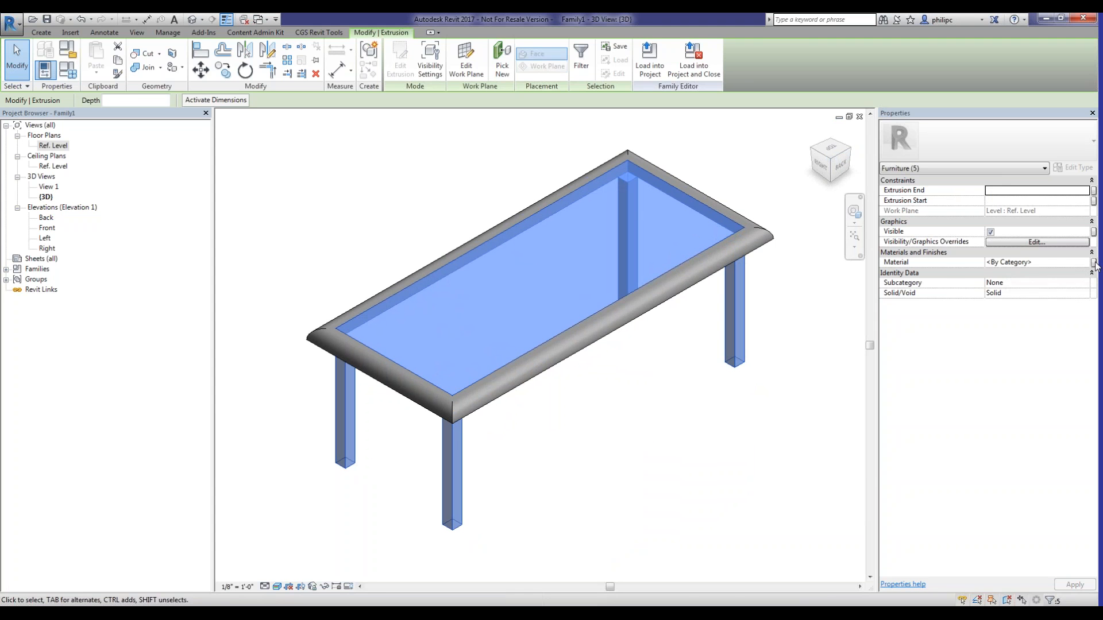
{"action": "left_click", "coordinate": [1093, 262]}
{"action": "left_click", "coordinate": [769, 320]}
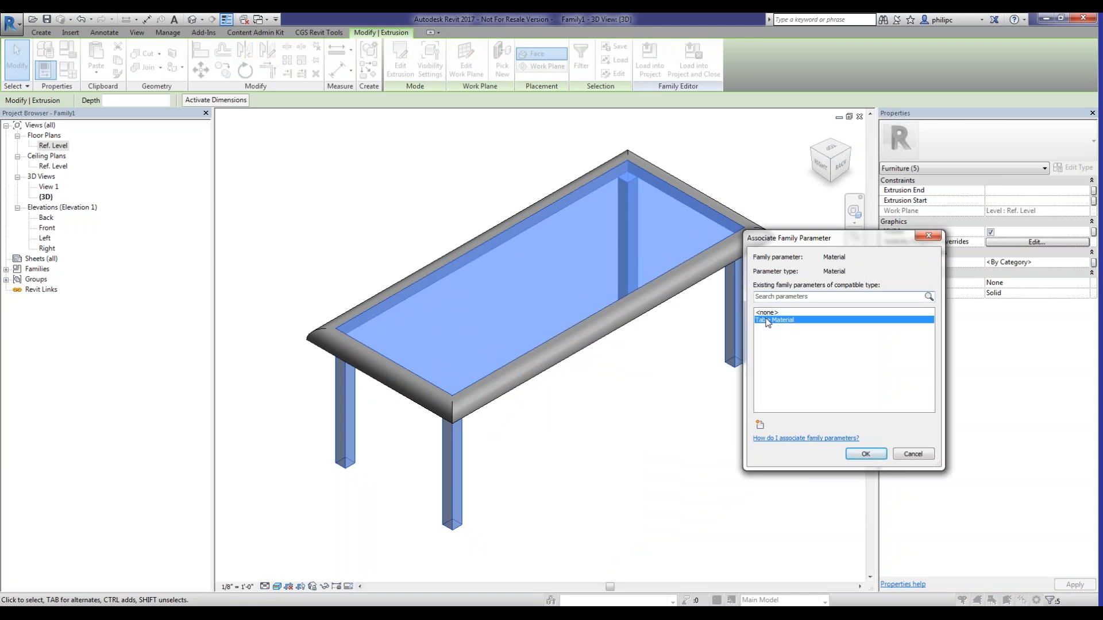
{"action": "left_click", "coordinate": [865, 454]}
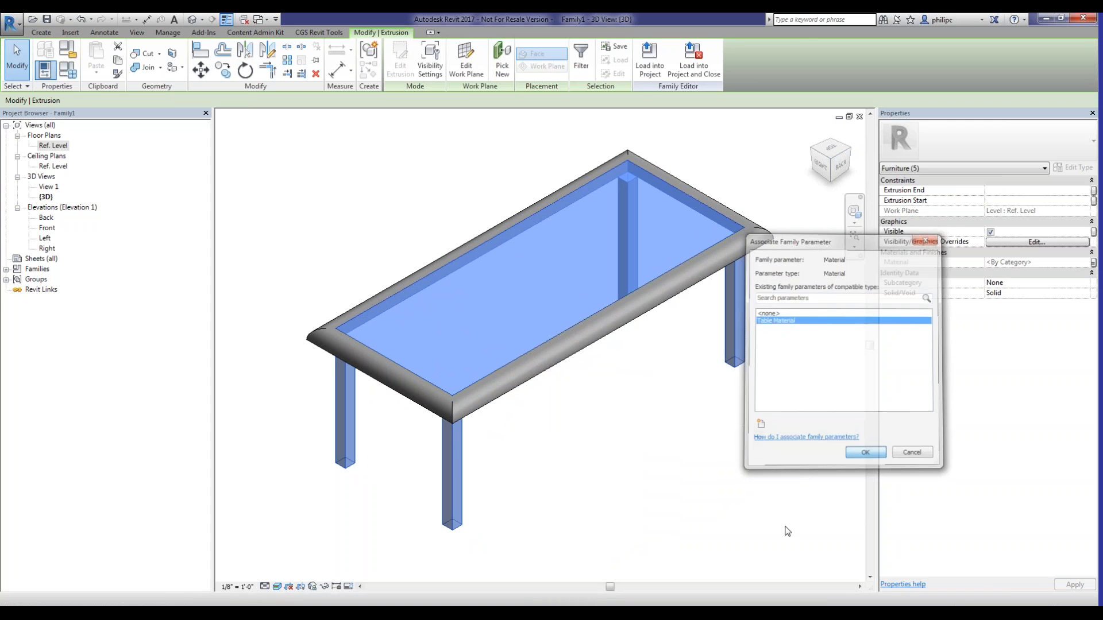
{"action": "left_click", "coordinate": [713, 439]}
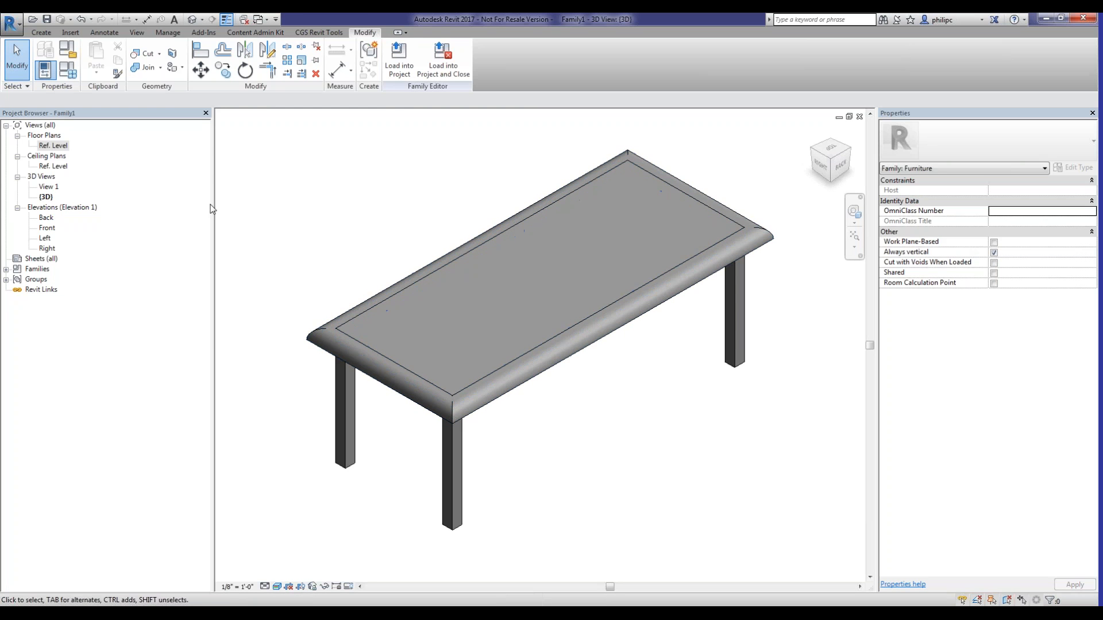
Set the Table Material parameter to Mahogany, found by searching the Autodesk Materials library for "Wood", and apply it to the table
{"action": "left_click", "coordinate": [67, 71]}
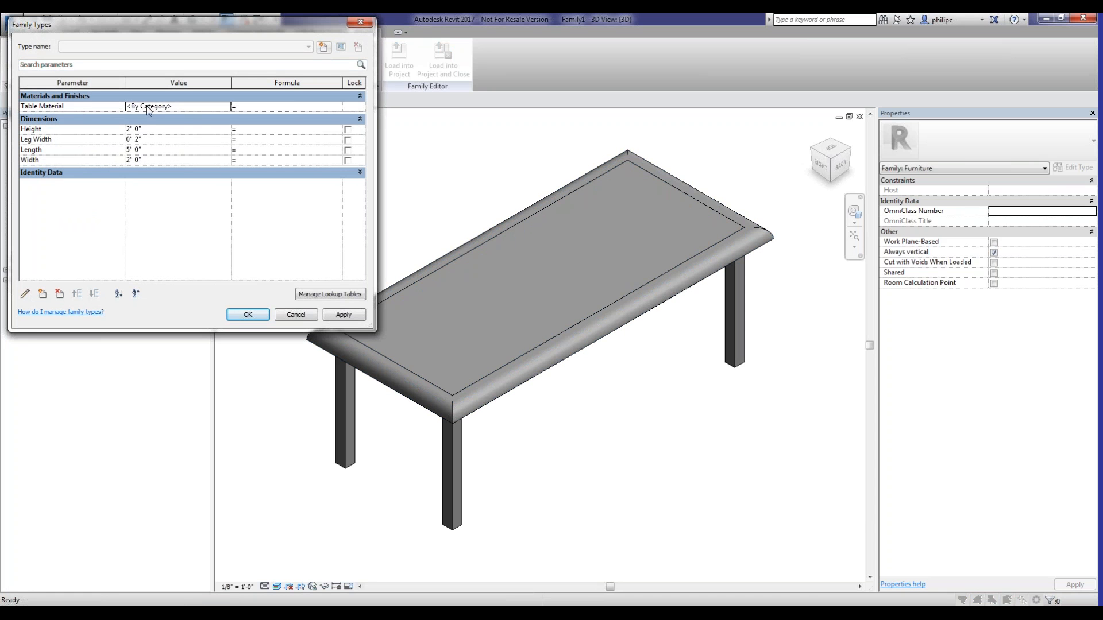
{"action": "left_click", "coordinate": [213, 107]}
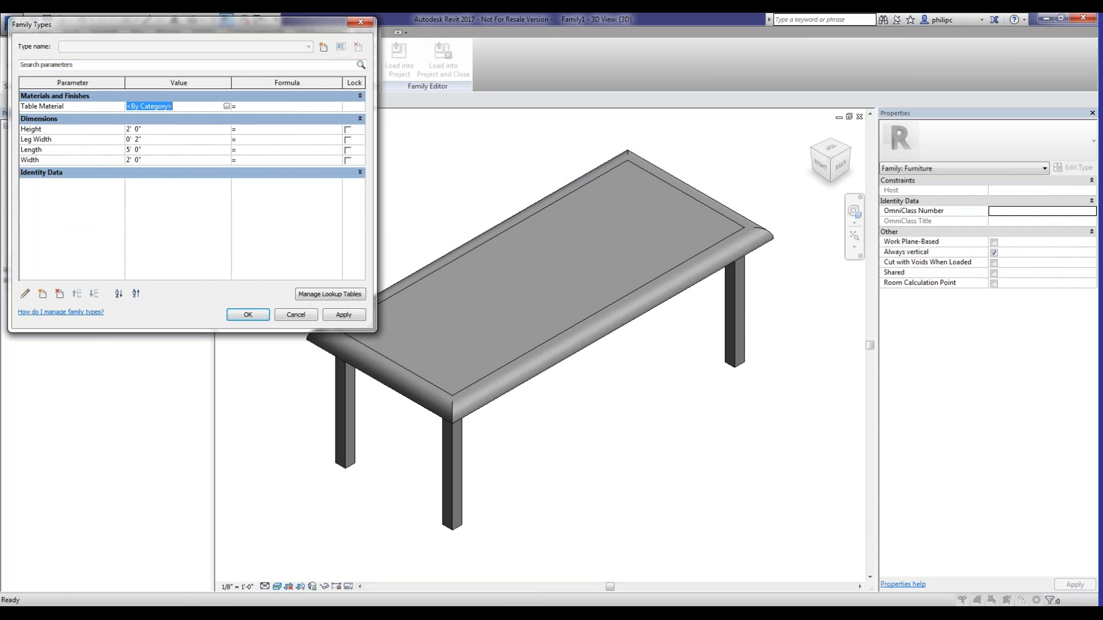
{"action": "left_click", "coordinate": [227, 107]}
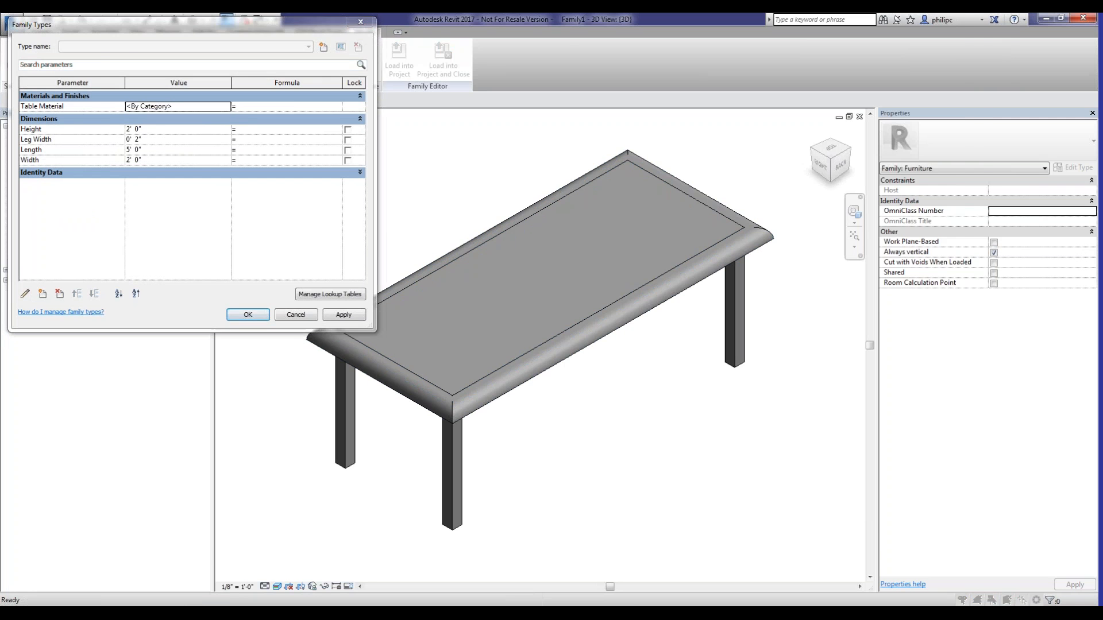
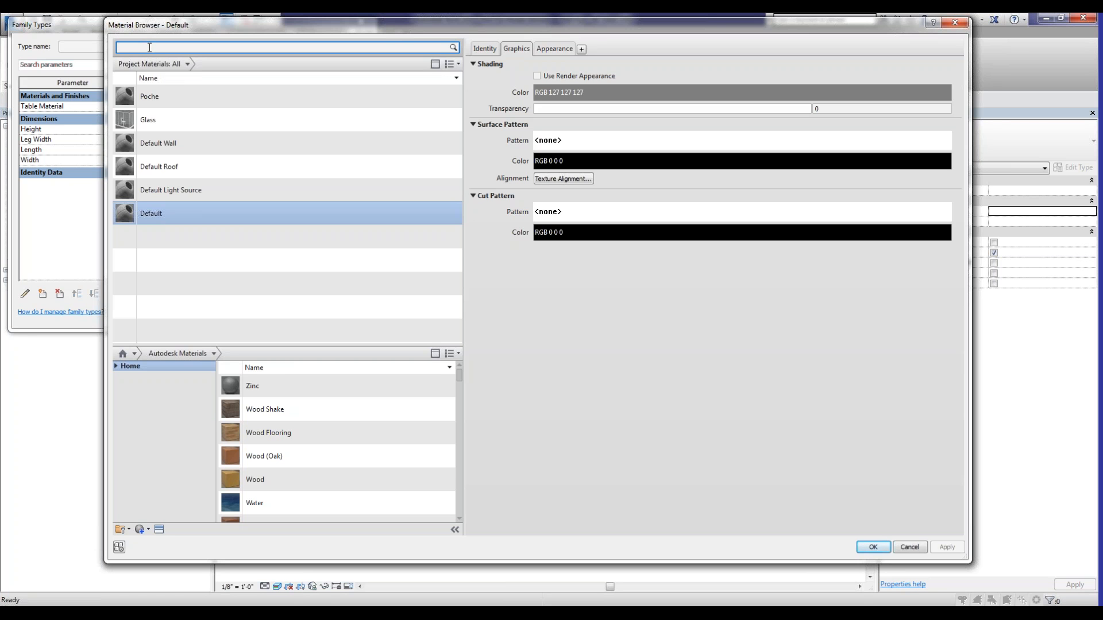
{"action": "type", "text": "Wood"}
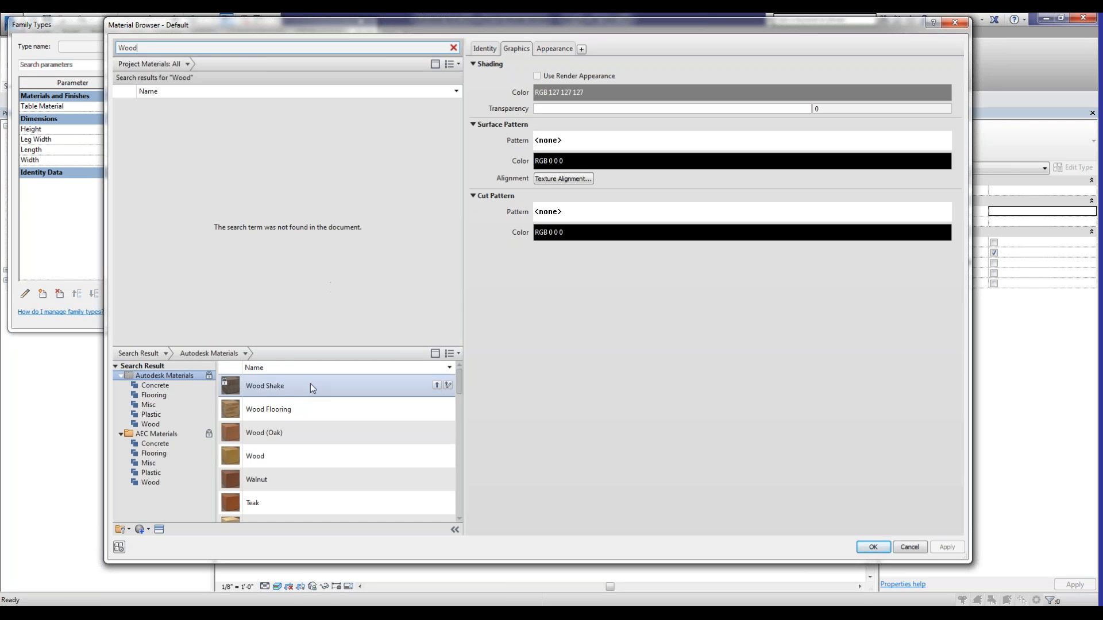
{"action": "left_click", "coordinate": [302, 412]}
{"action": "left_click_drag", "start_coordinate": [459, 382], "coordinate": [452, 464]}
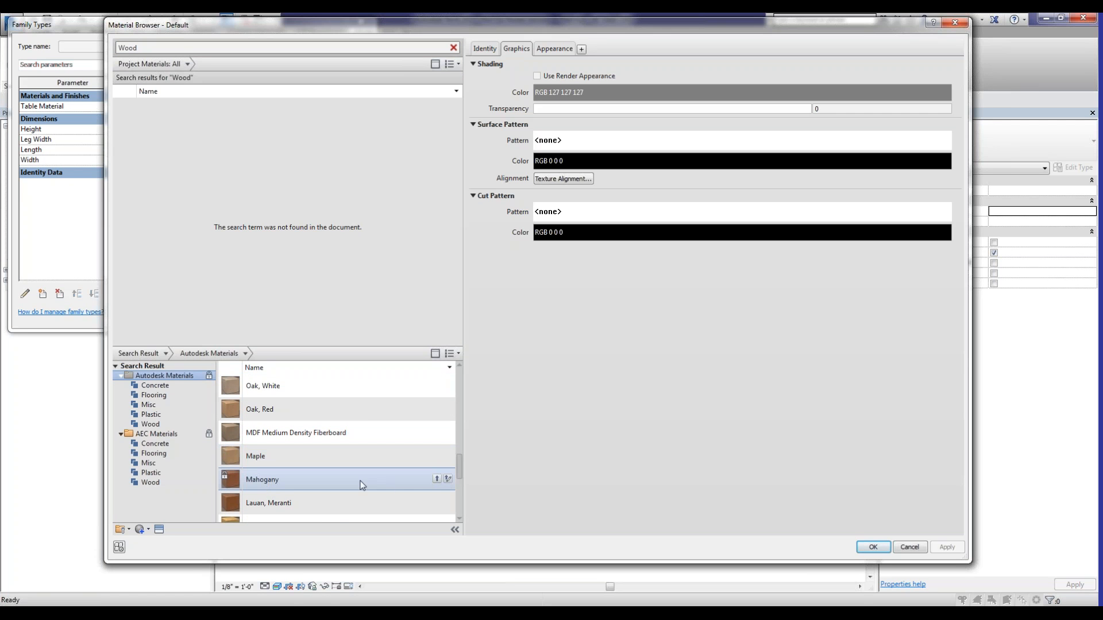
{"action": "left_click", "coordinate": [436, 480]}
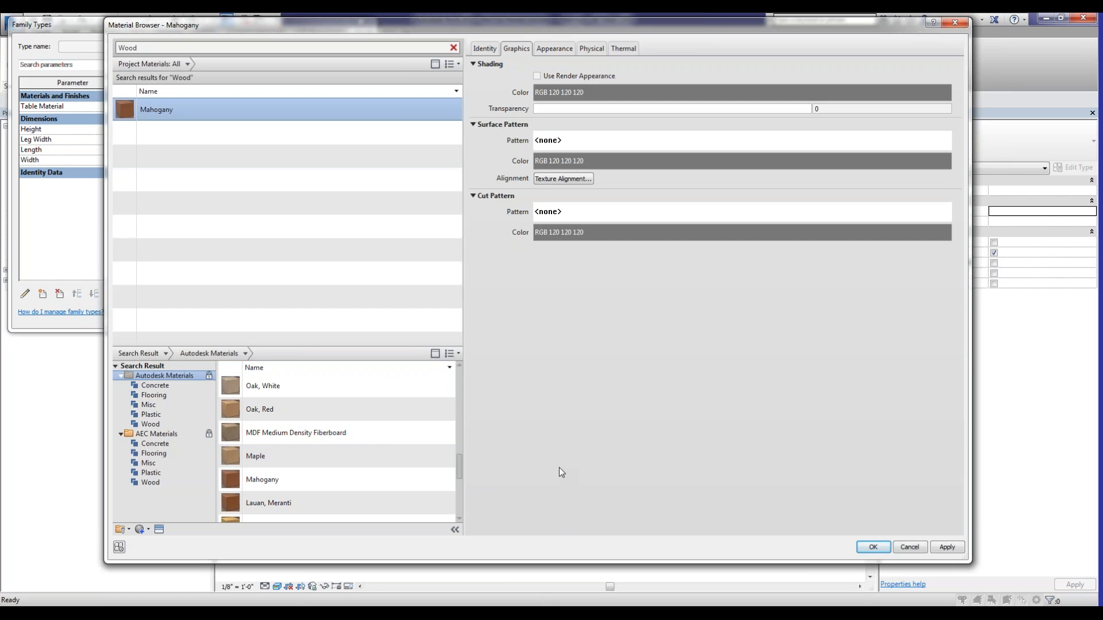
{"action": "left_click", "coordinate": [882, 549]}
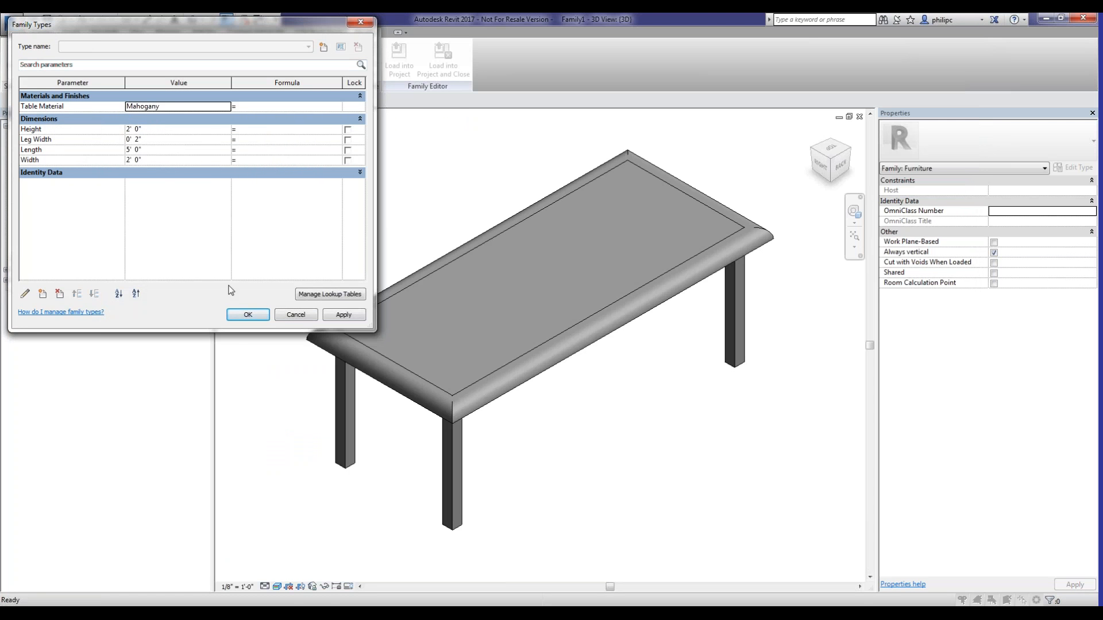
{"action": "left_click", "coordinate": [344, 315]}
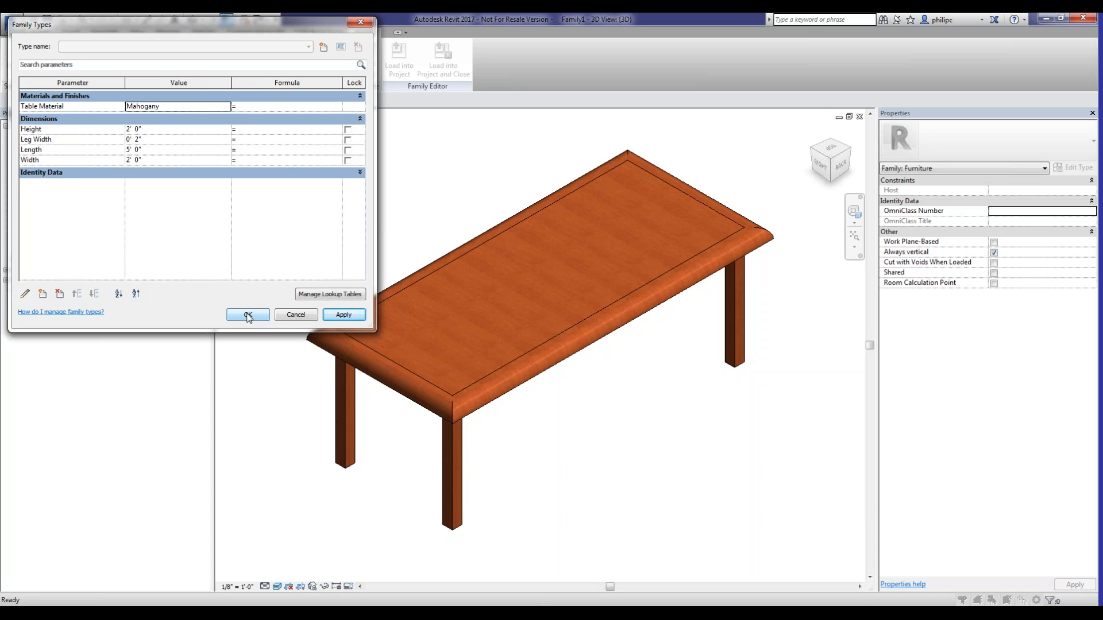
{"action": "left_click", "coordinate": [144, 206]}
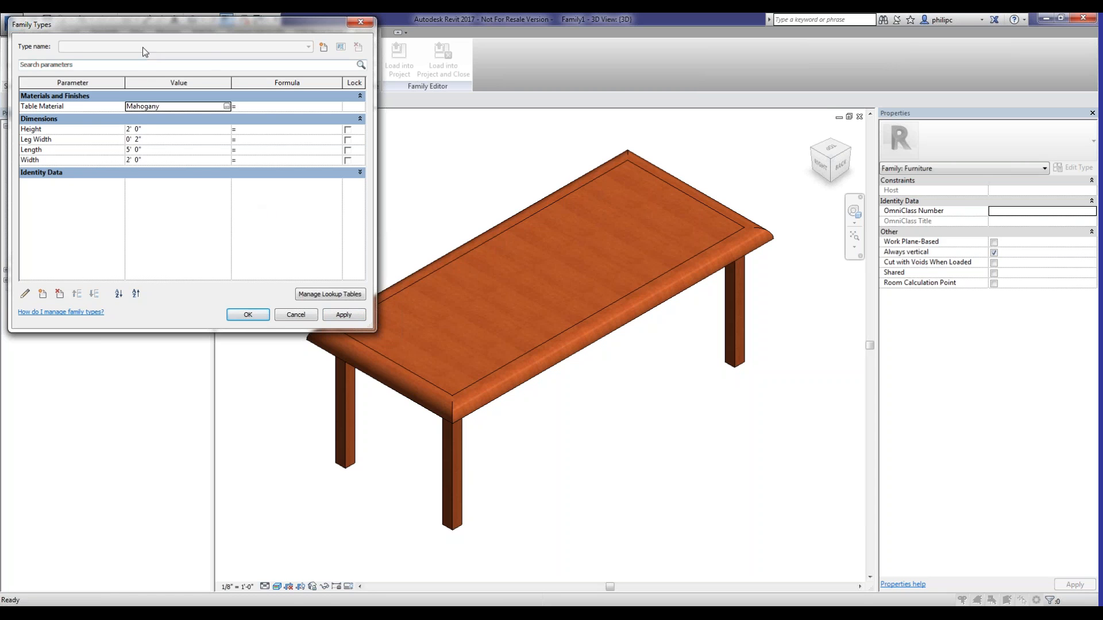
Create a new family type named Mahogany
{"action": "left_click", "coordinate": [323, 49]}
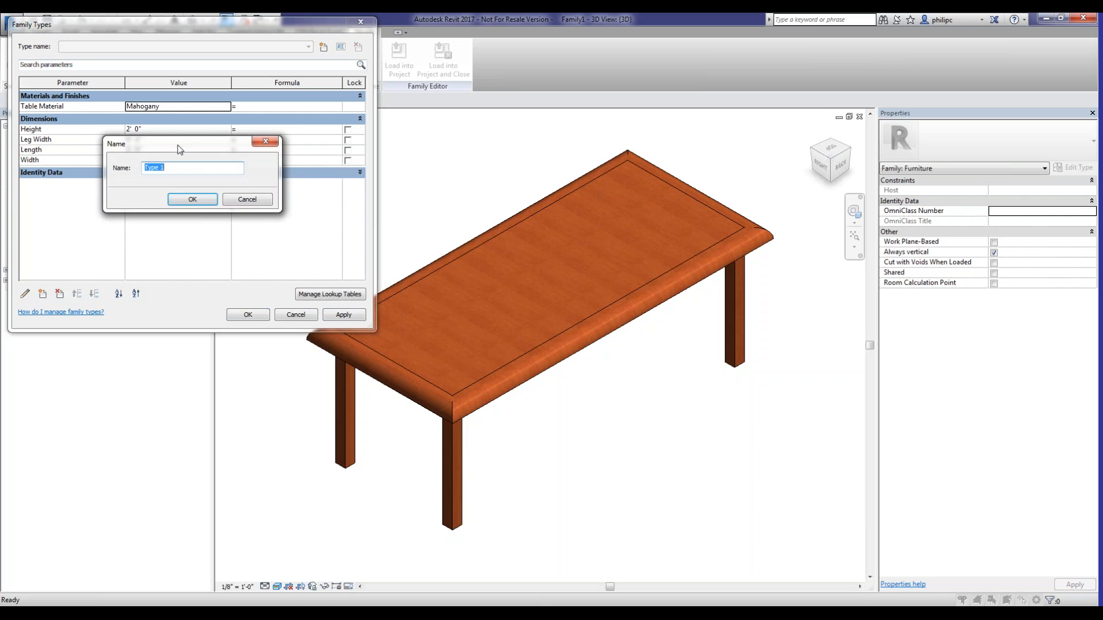
{"action": "type", "text": "Mah"}
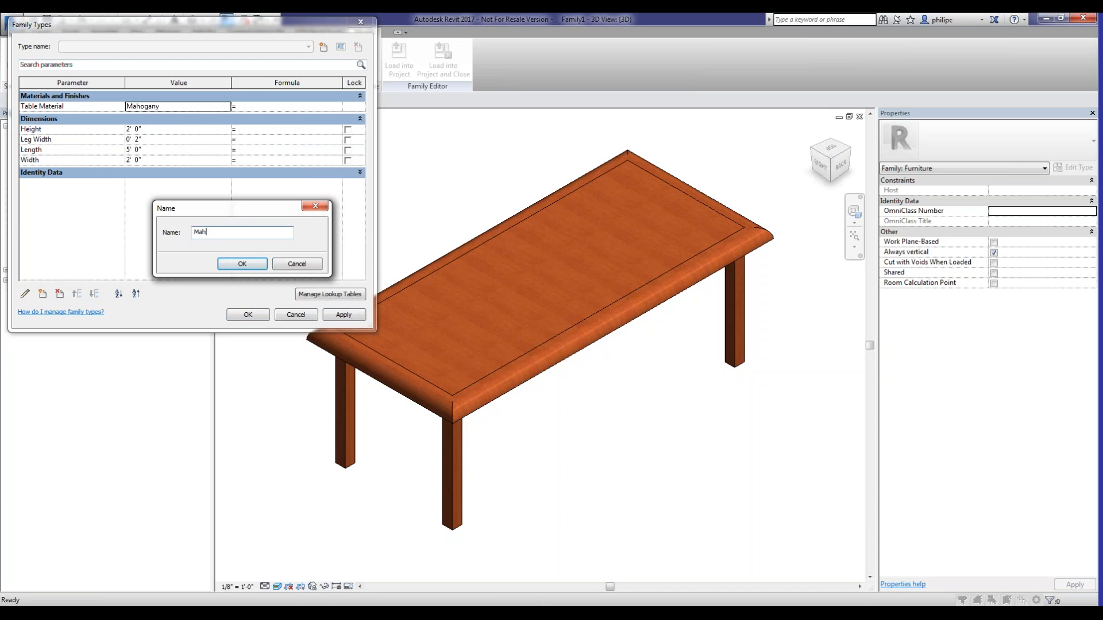
{"action": "type", "text": "ogany"}
{"action": "left_click", "coordinate": [246, 264]}
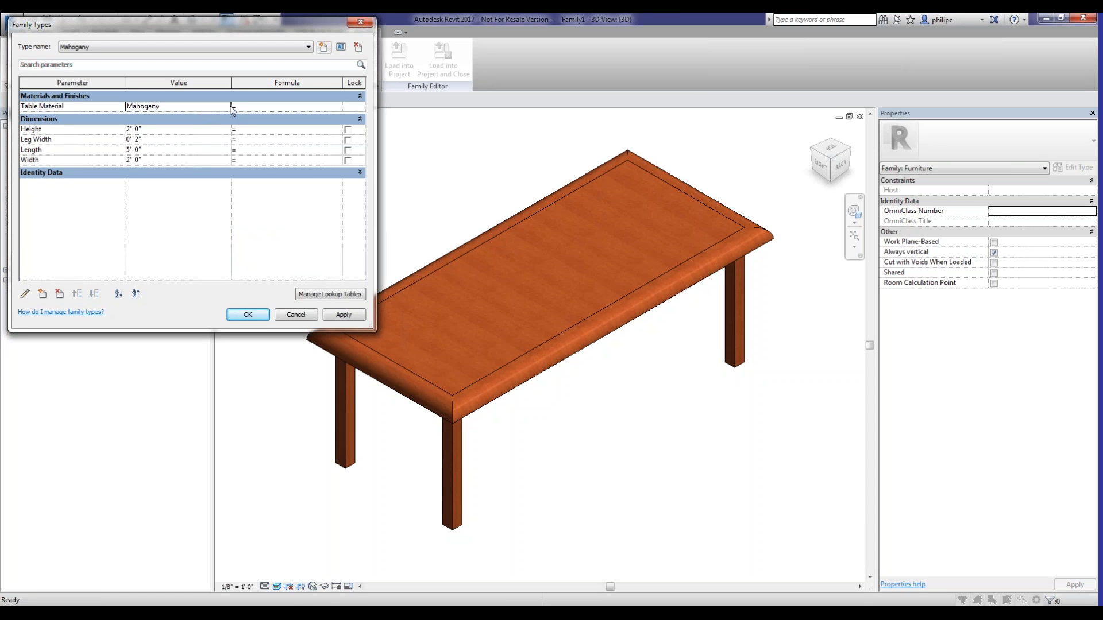
Create a second family type named Oak and apply Oak, Red from the Autodesk Materials library as its Table Material
{"action": "left_click", "coordinate": [324, 46]}
{"action": "type", "text": "Oak"}
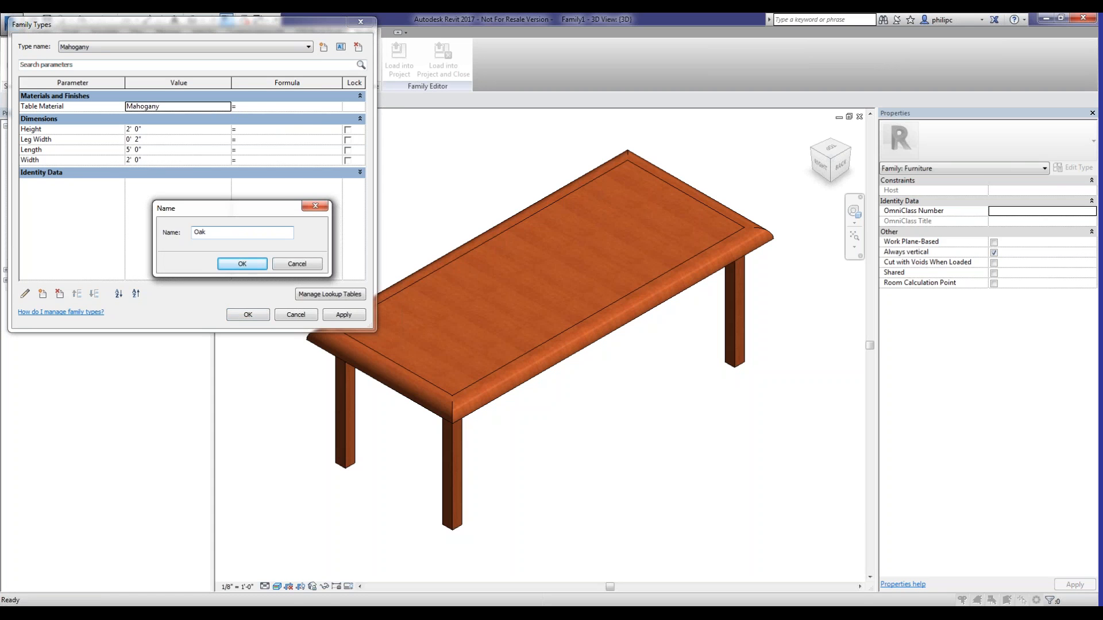
{"action": "left_click", "coordinate": [242, 263]}
{"action": "left_click", "coordinate": [227, 106]}
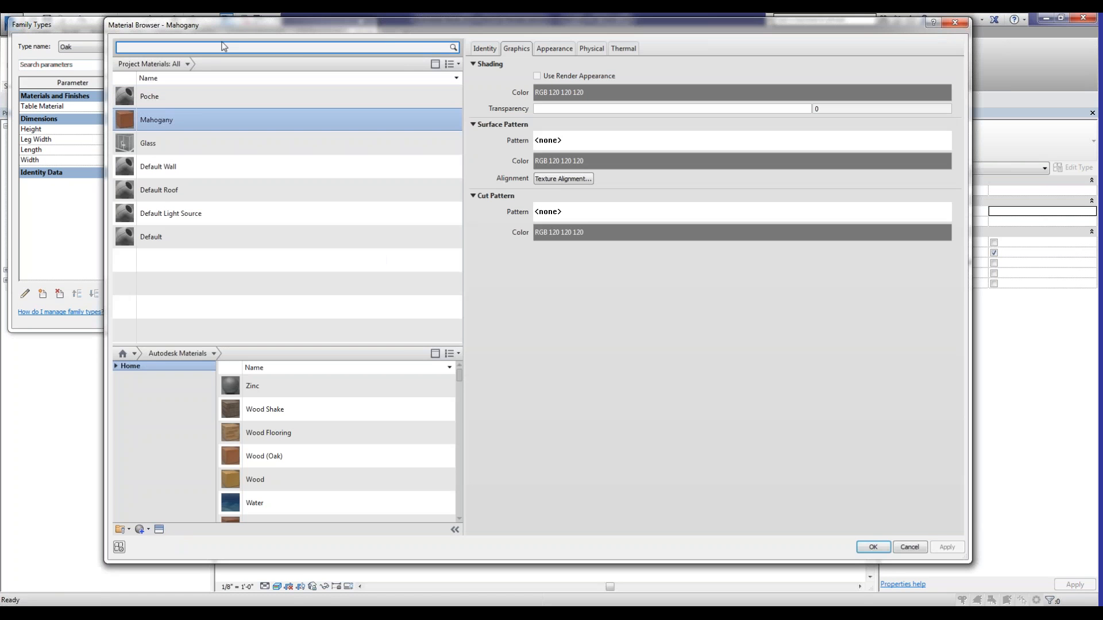
{"action": "type", "text": "oak"}
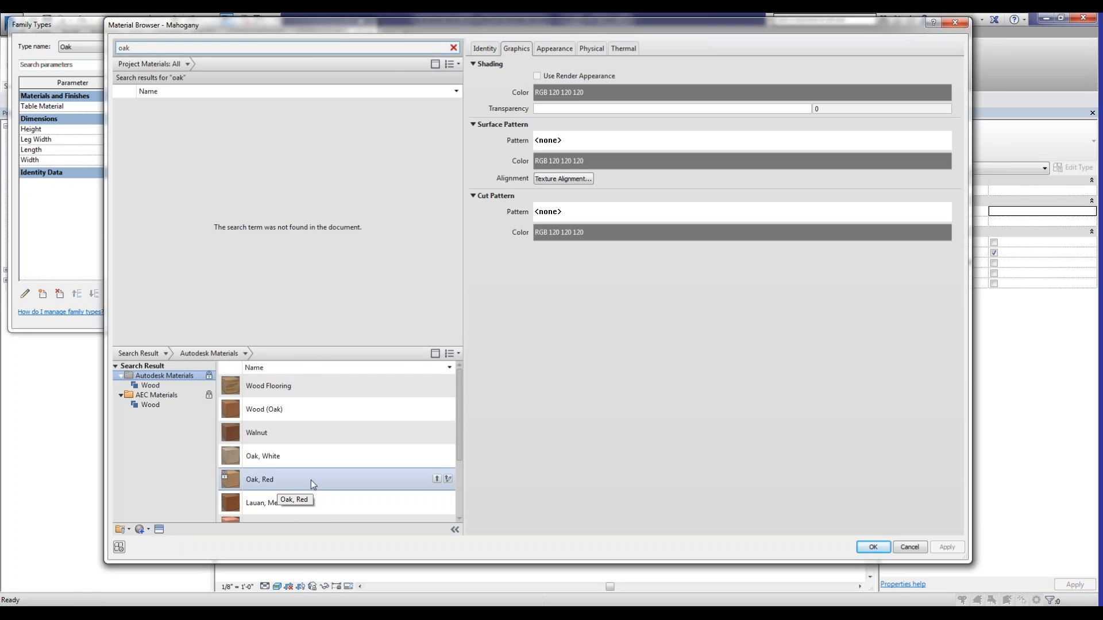
{"action": "left_click", "coordinate": [436, 478]}
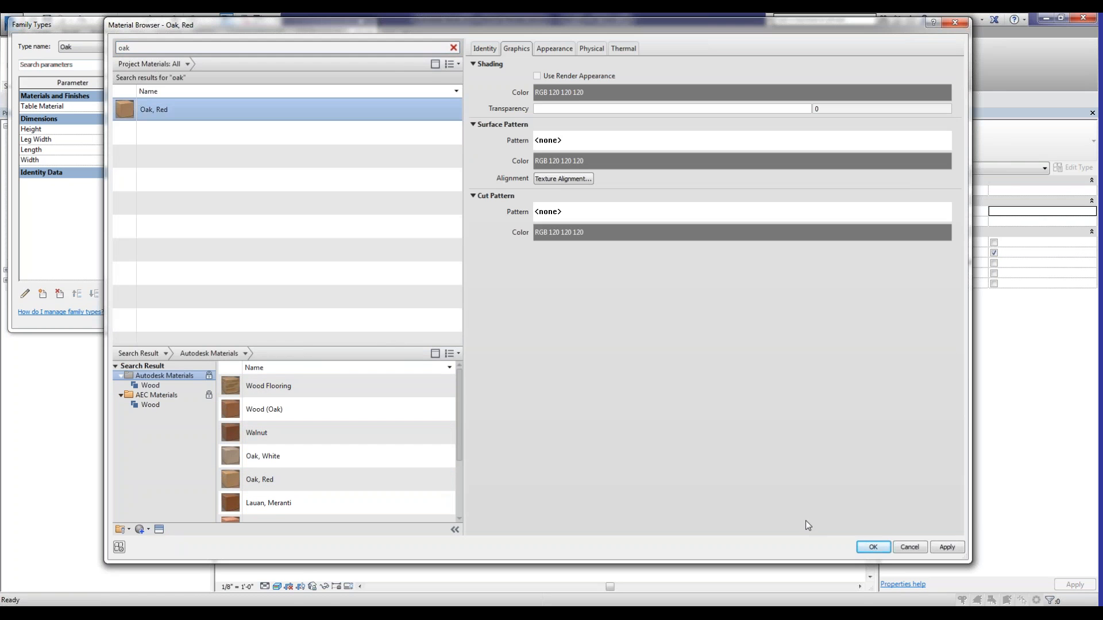
{"action": "left_click", "coordinate": [884, 550]}
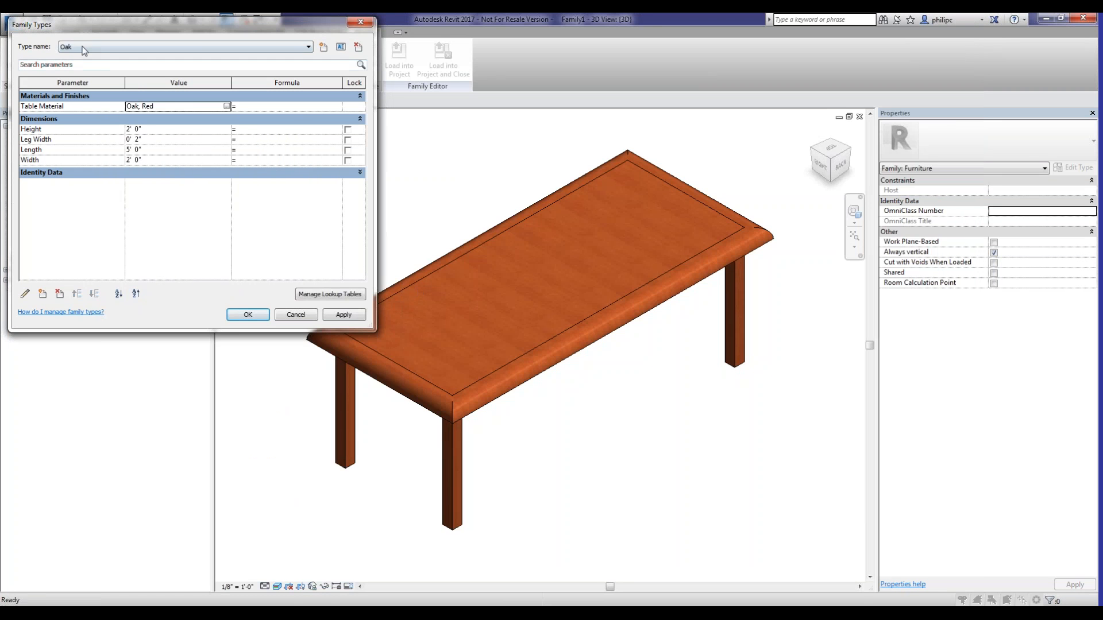
{"action": "left_click", "coordinate": [343, 315]}
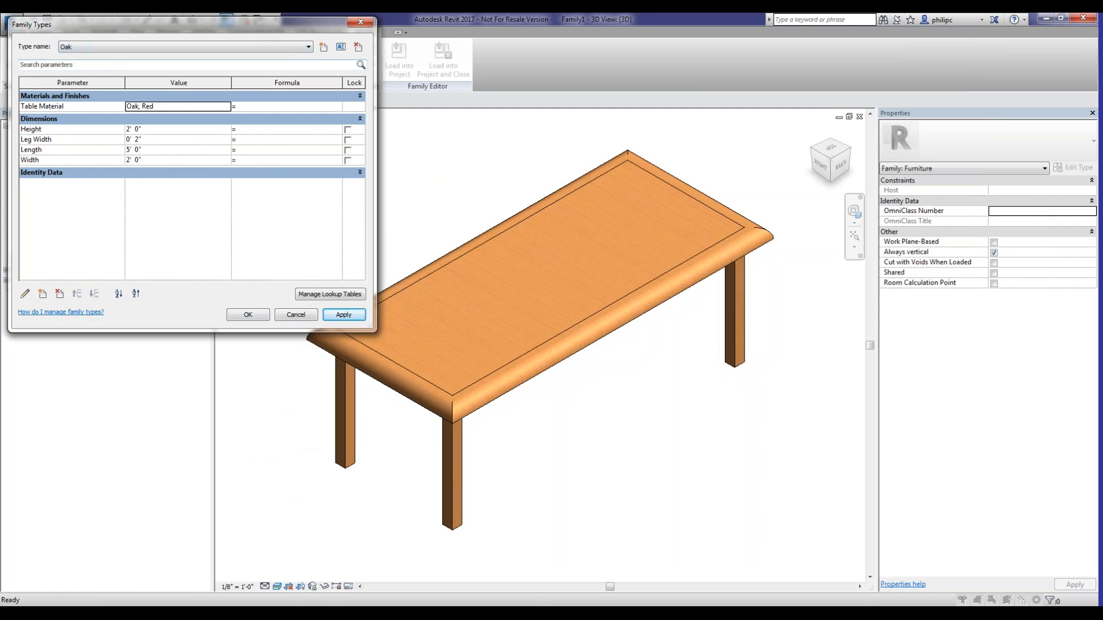
Test the family types by applying Mahogany and then Oak to the table, leaving Oak as the current type
{"action": "left_click", "coordinate": [116, 47]}
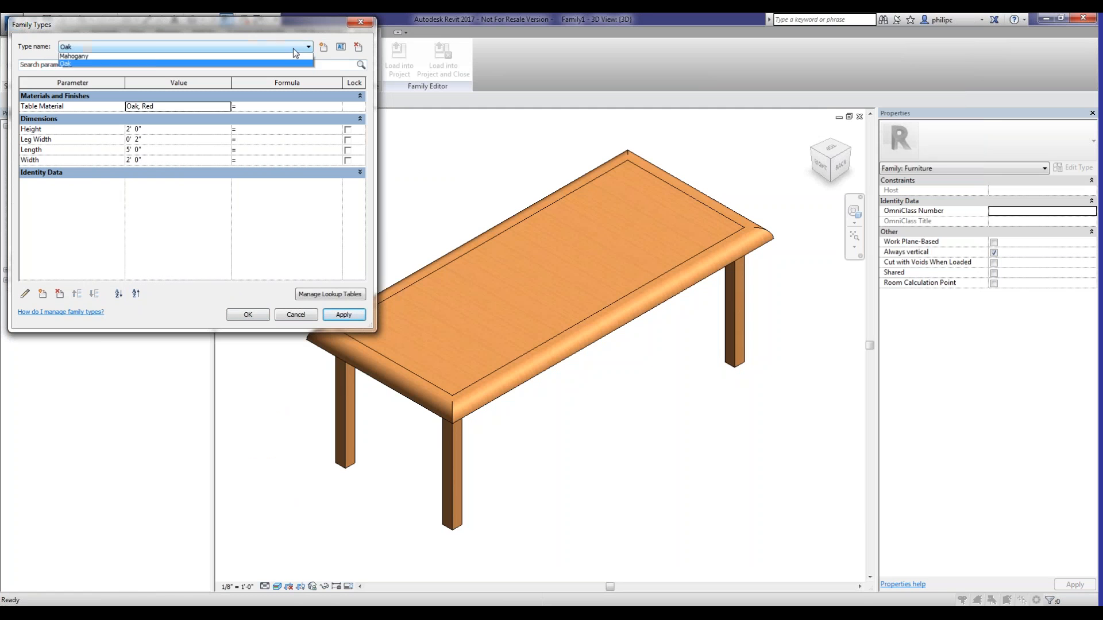
{"action": "left_click", "coordinate": [111, 58]}
{"action": "left_click", "coordinate": [343, 316]}
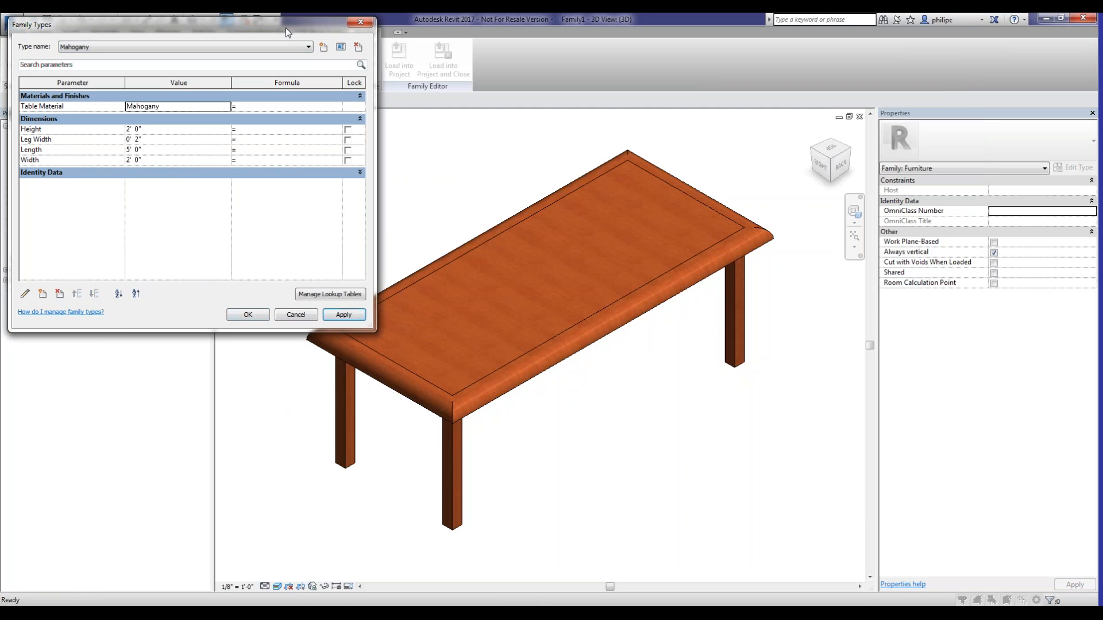
{"action": "left_click", "coordinate": [291, 44]}
{"action": "left_click", "coordinate": [222, 70]}
{"action": "left_click", "coordinate": [293, 47]}
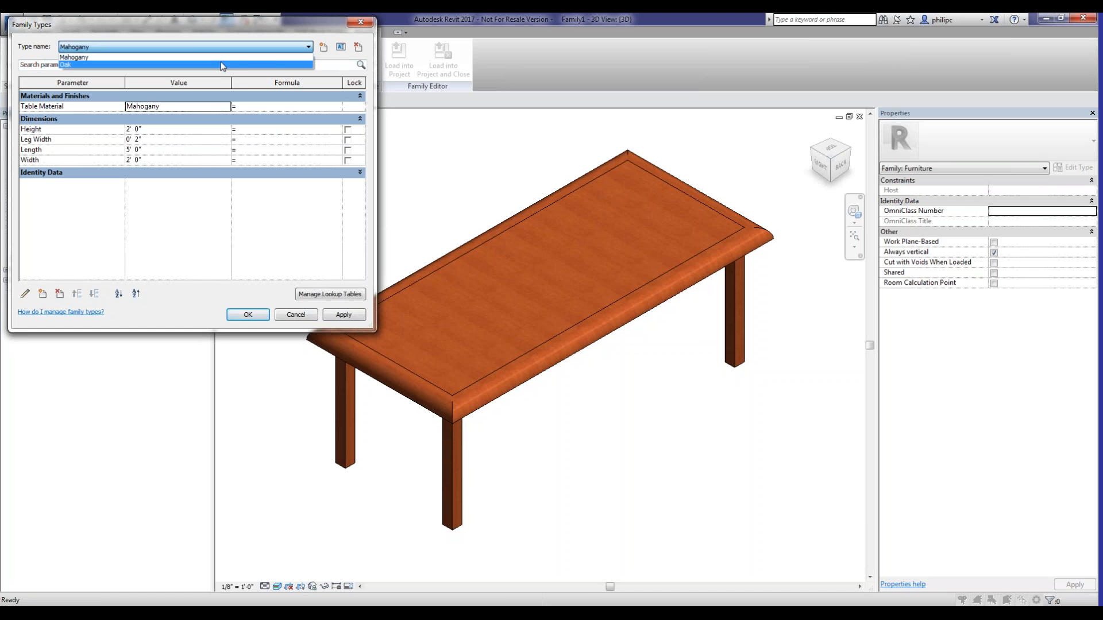
{"action": "left_click", "coordinate": [223, 65]}
{"action": "left_click", "coordinate": [344, 315]}
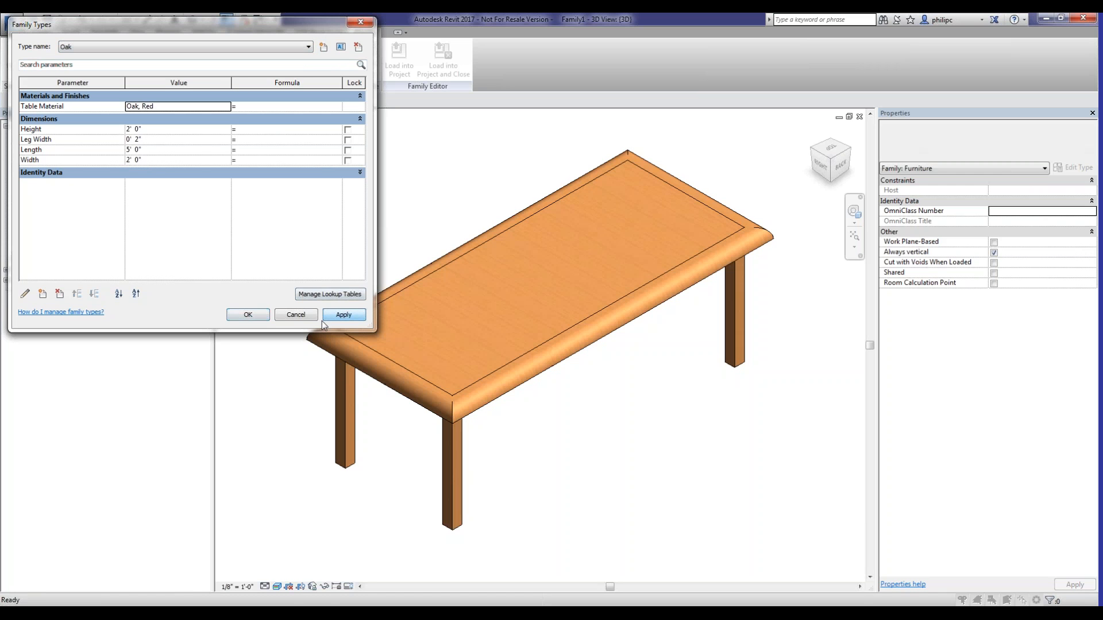
{"action": "left_click", "coordinate": [248, 314]}
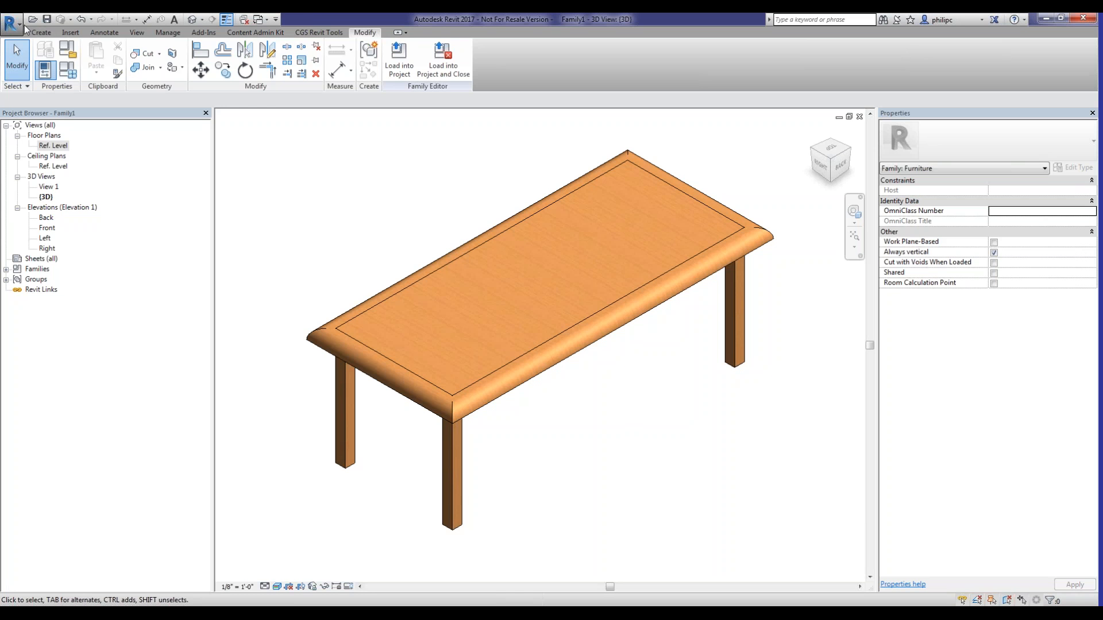
Save the table family to the Desktop with the file name Table
{"action": "left_click", "coordinate": [47, 23]}
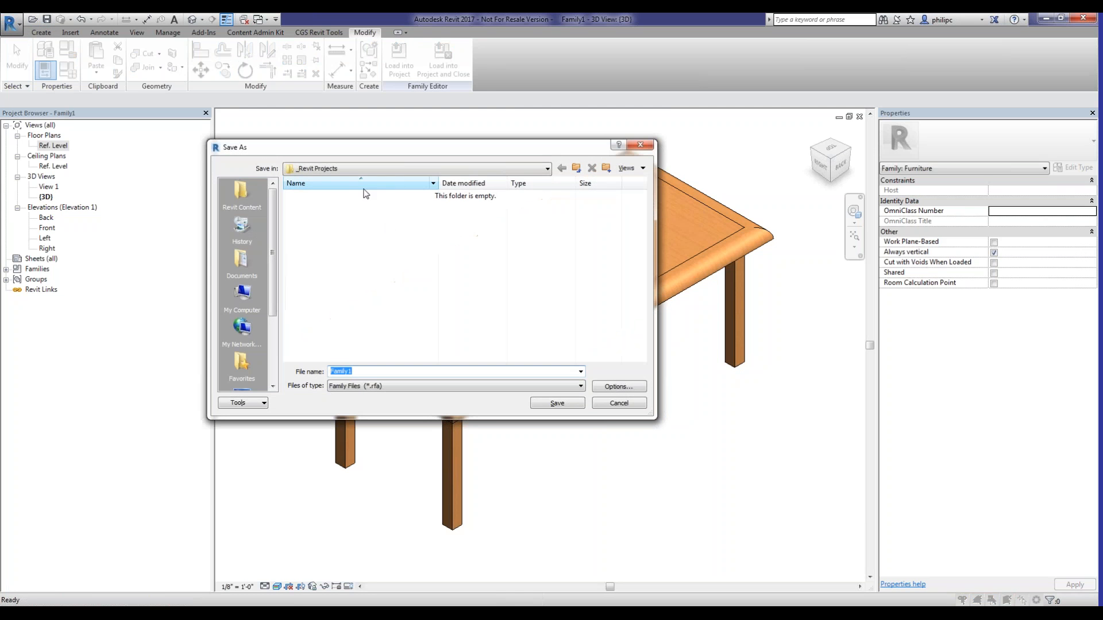
{"action": "left_click", "coordinate": [352, 169]}
{"action": "left_click", "coordinate": [313, 179]}
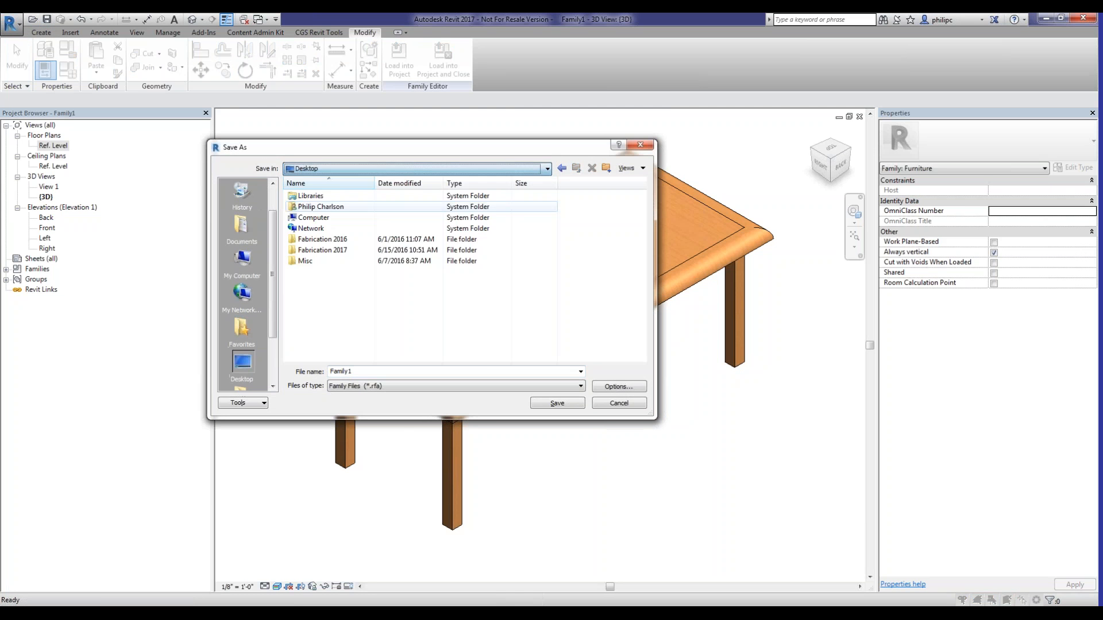
{"action": "double_click", "coordinate": [372, 374]}
{"action": "type", "text": "Table"}
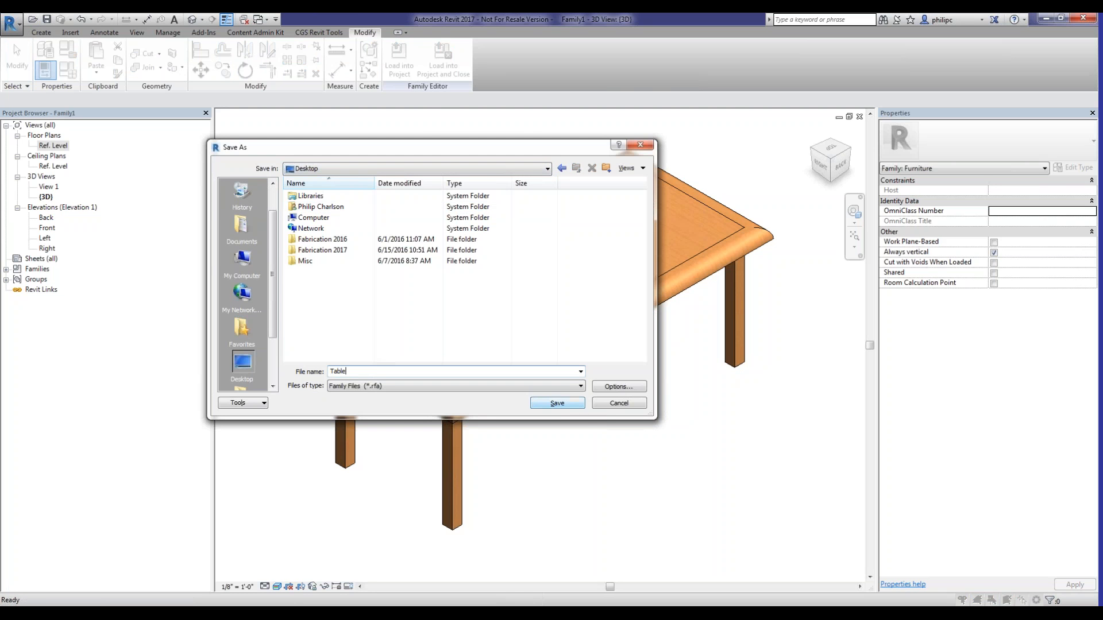
{"action": "left_click", "coordinate": [557, 404]}
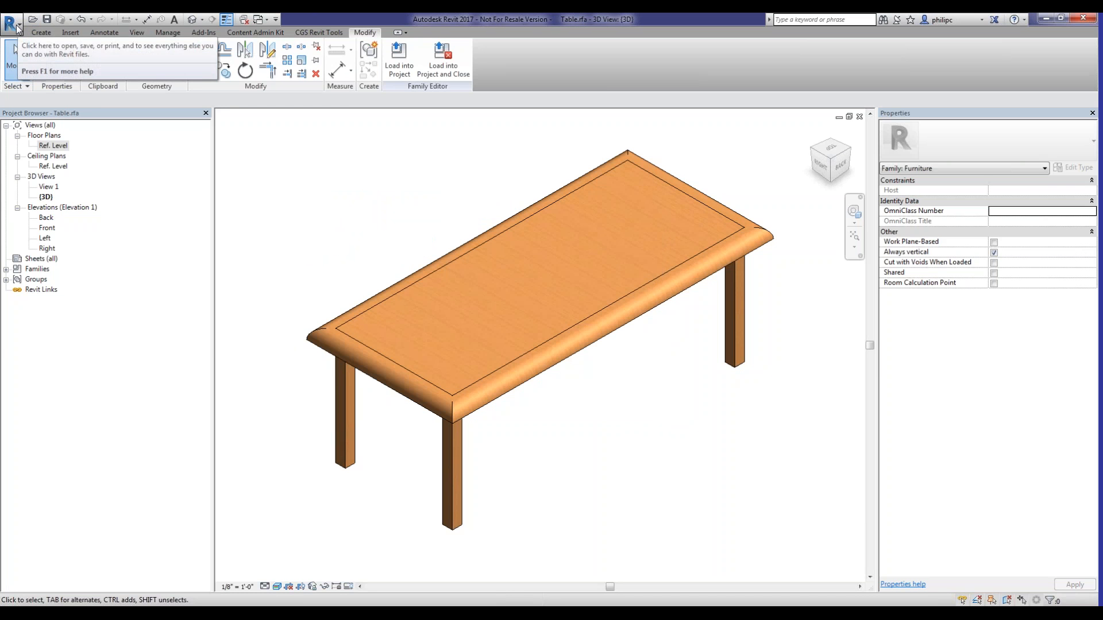
Open the project Arch Test Project 2017.rvt from Documents, under __Rollout Events, 2016 Webinars, Revit Content
{"action": "left_click", "coordinate": [12, 24]}
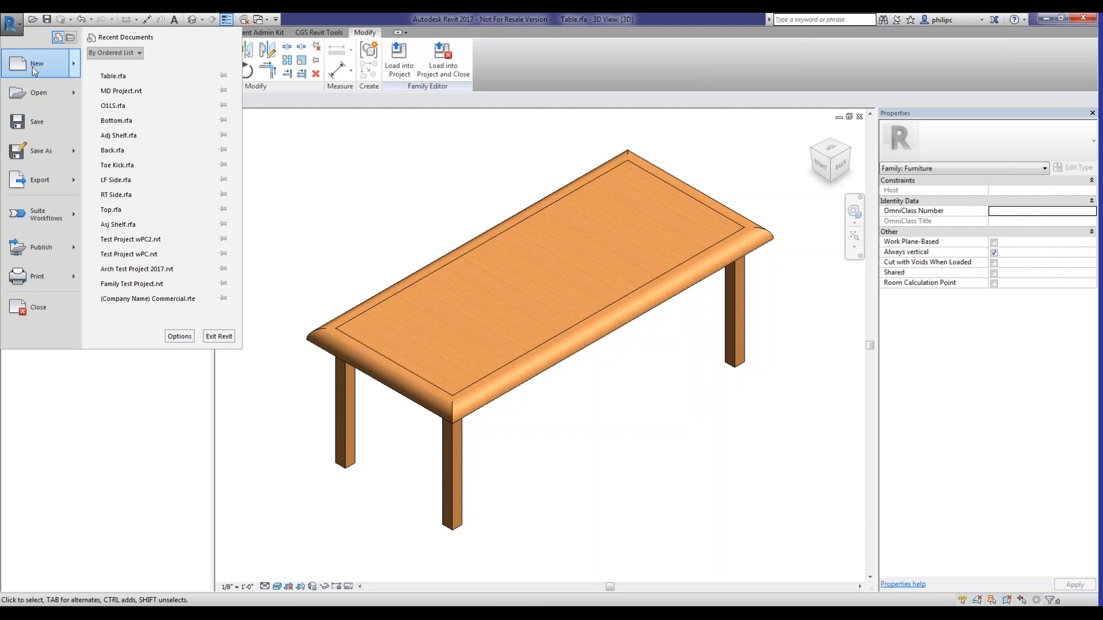
{"action": "mouse_move", "coordinate": [47, 95]}
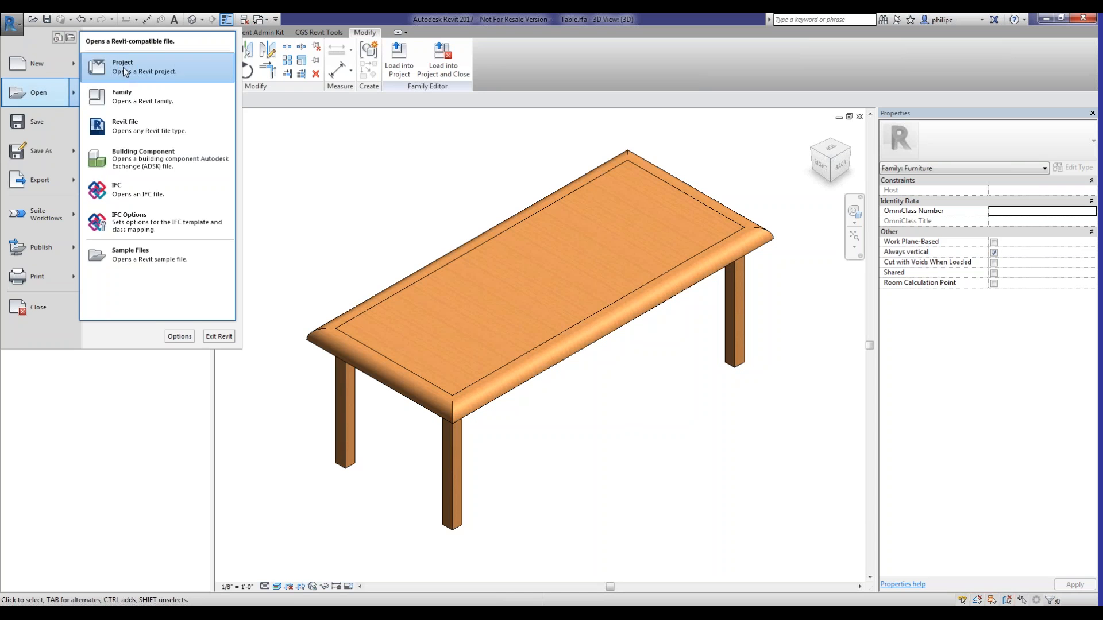
{"action": "left_click", "coordinate": [123, 67]}
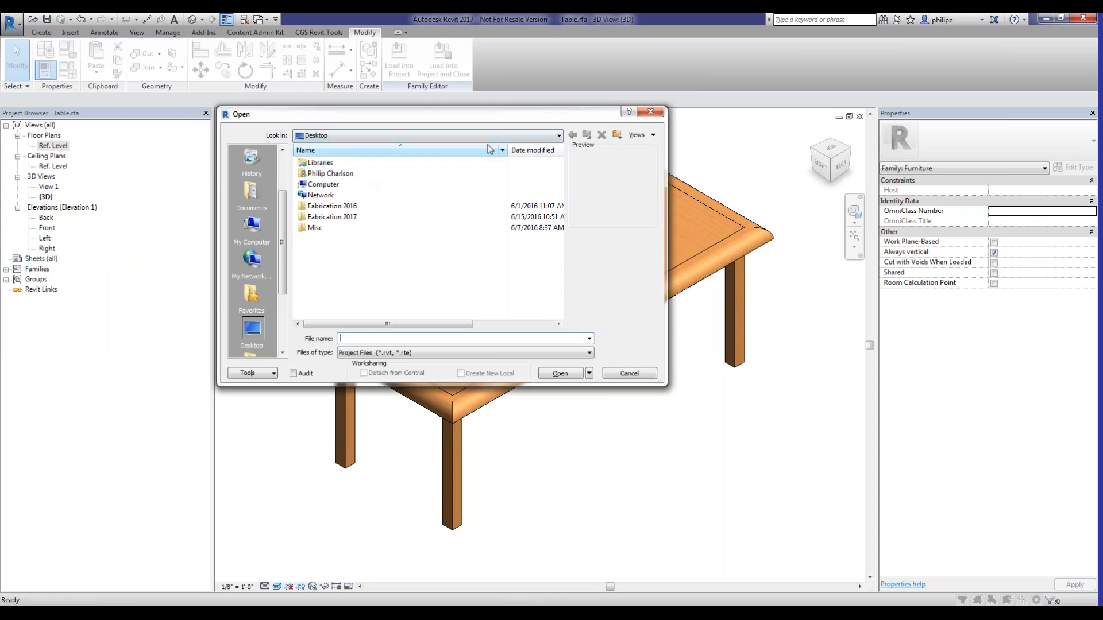
{"action": "left_click", "coordinate": [385, 135]}
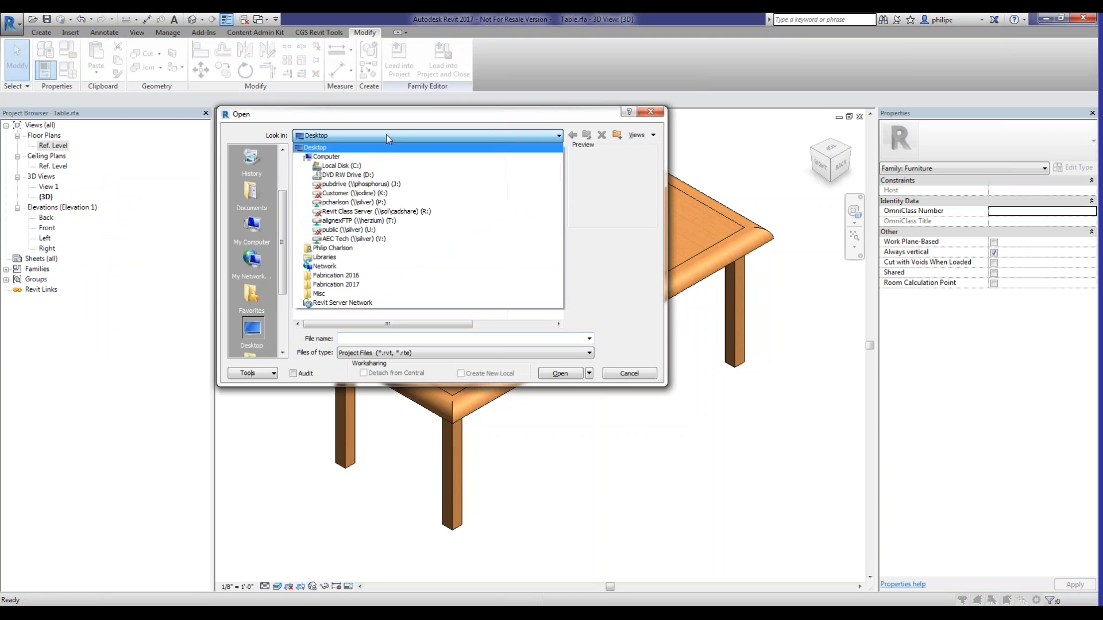
{"action": "left_click", "coordinate": [353, 166]}
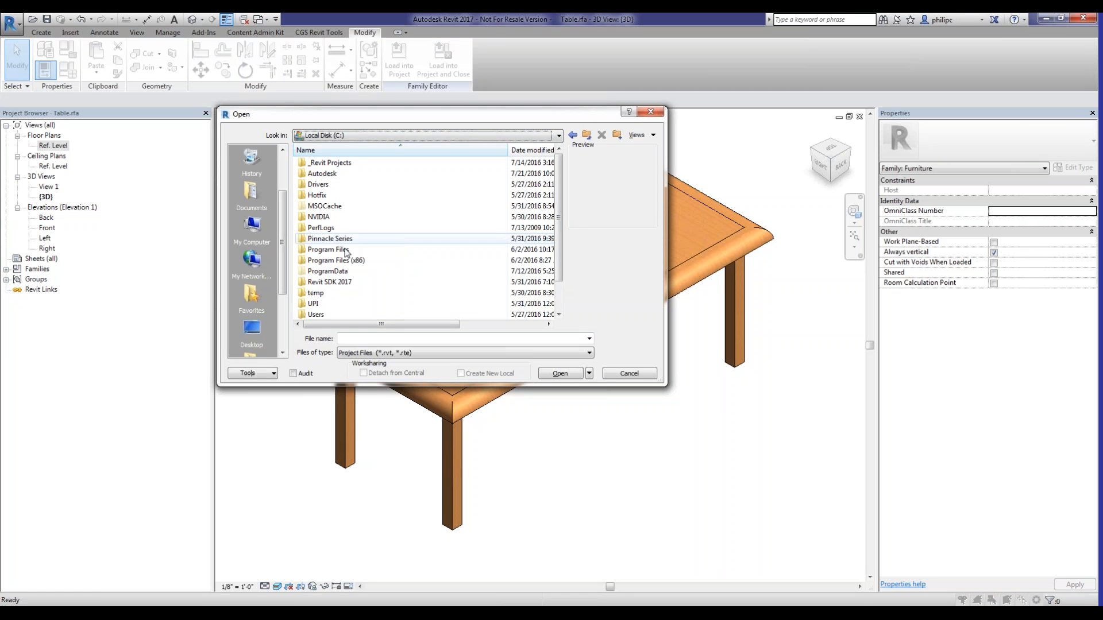
{"action": "left_click", "coordinate": [252, 192]}
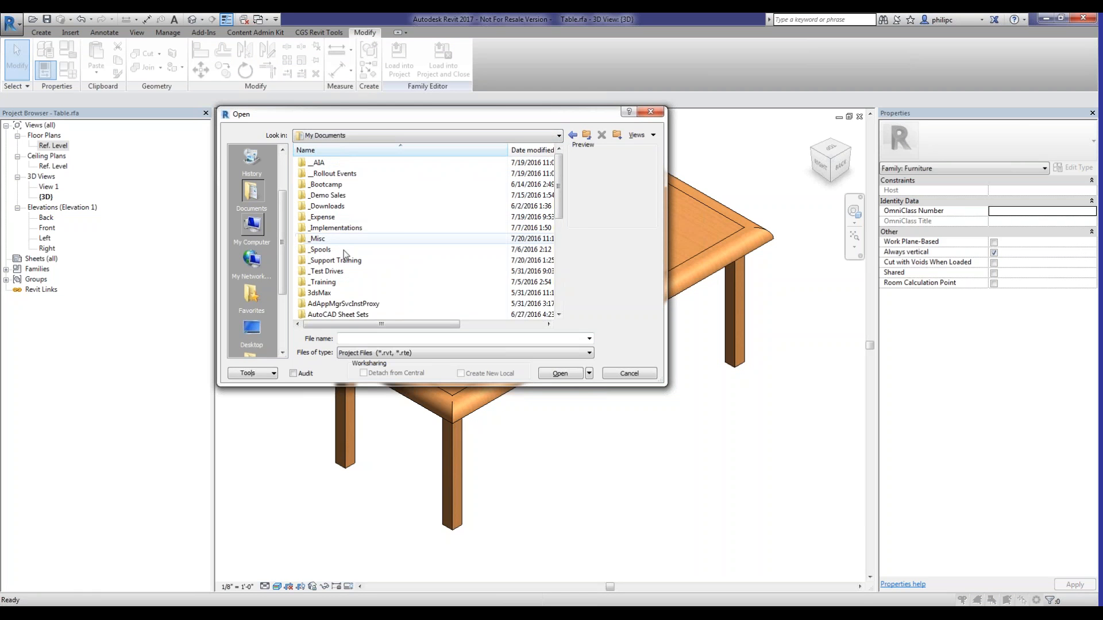
{"action": "double_click", "coordinate": [340, 174]}
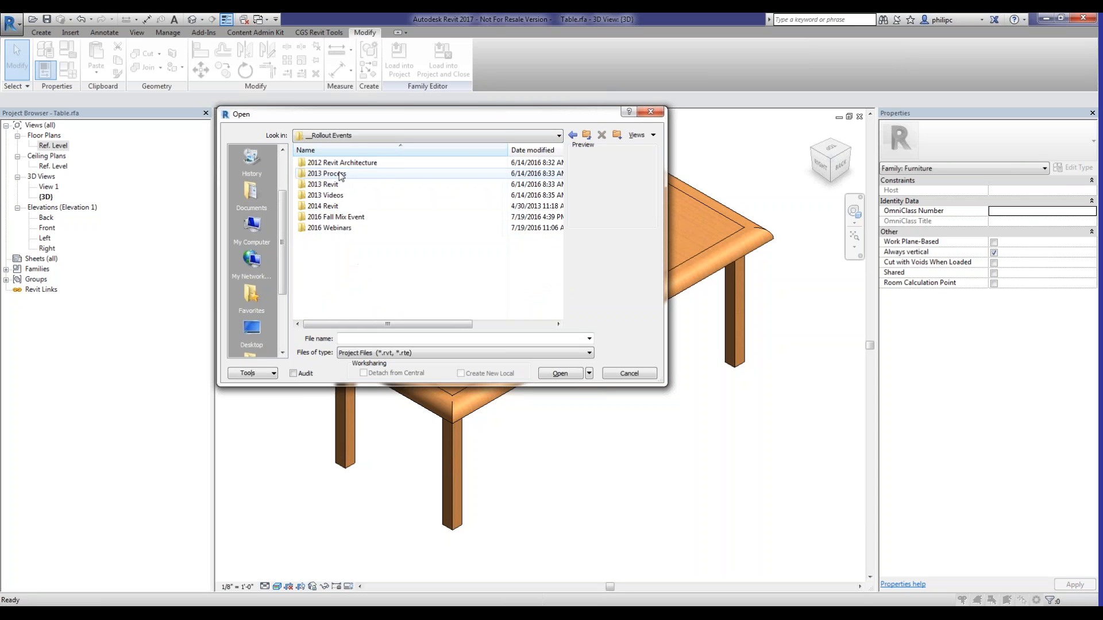
{"action": "double_click", "coordinate": [330, 228]}
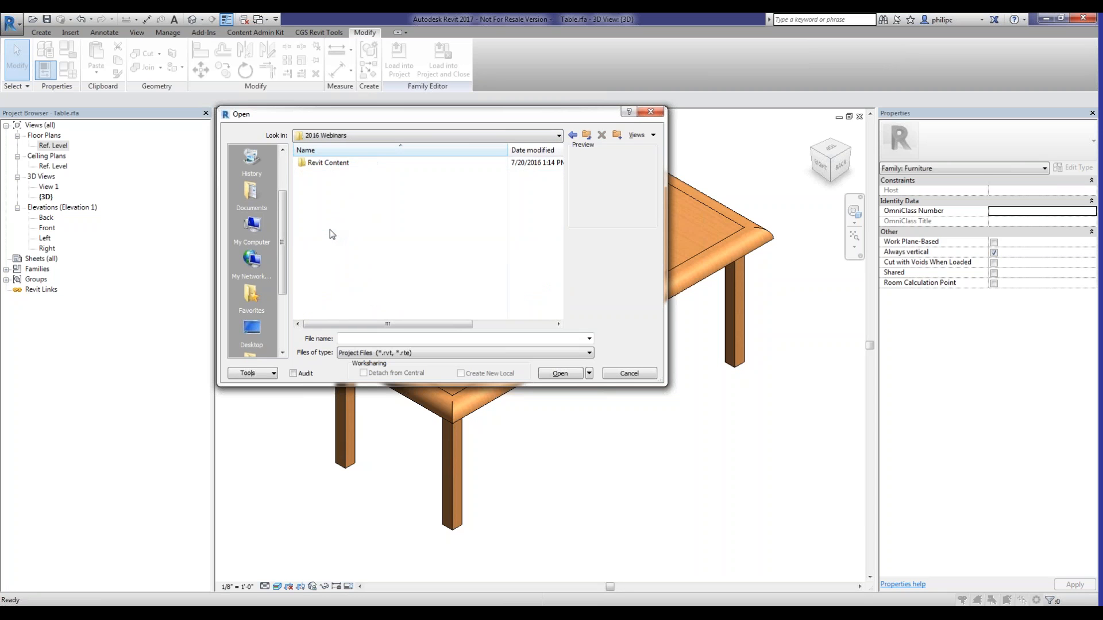
{"action": "double_click", "coordinate": [339, 164]}
{"action": "left_click", "coordinate": [348, 164]}
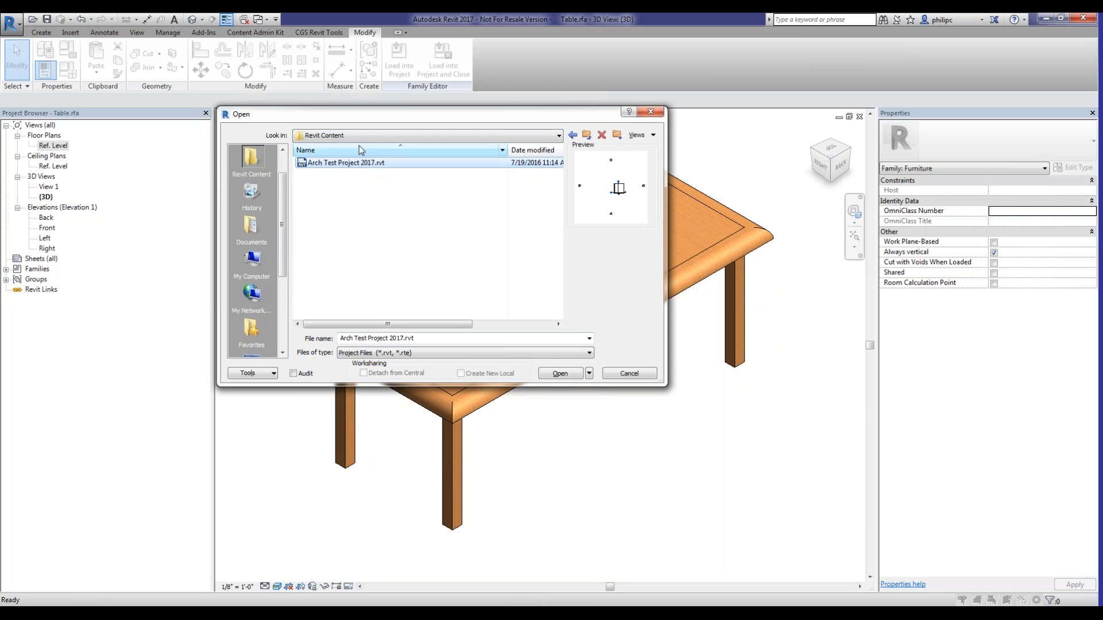
{"action": "left_click", "coordinate": [559, 373]}
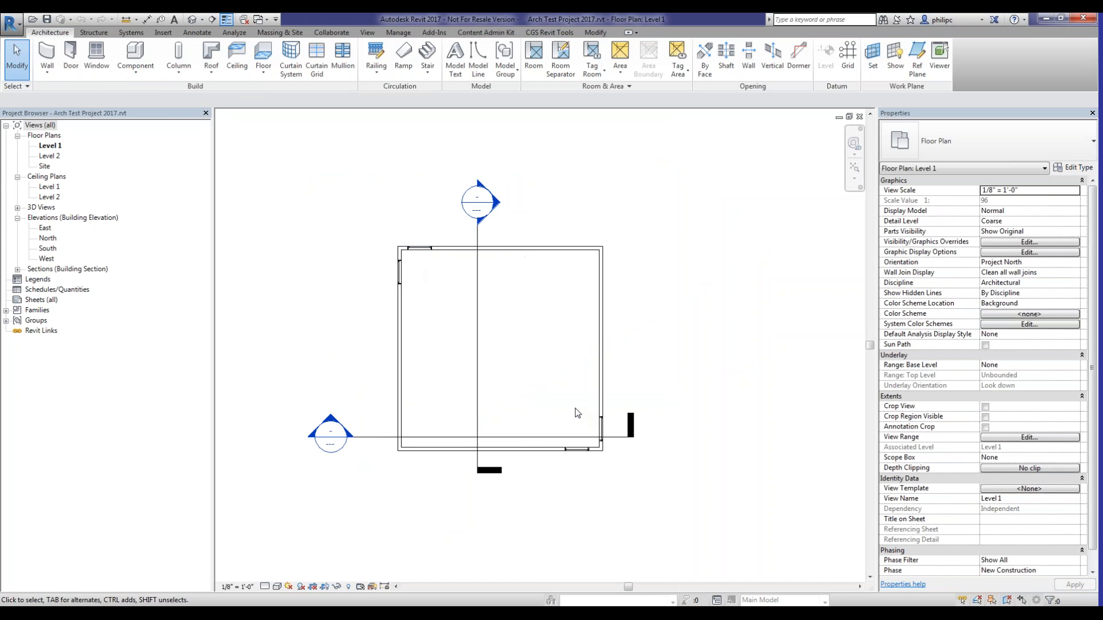
View the building in the default 3D view and return to the Level 1 floor plan
{"action": "left_click", "coordinate": [192, 19]}
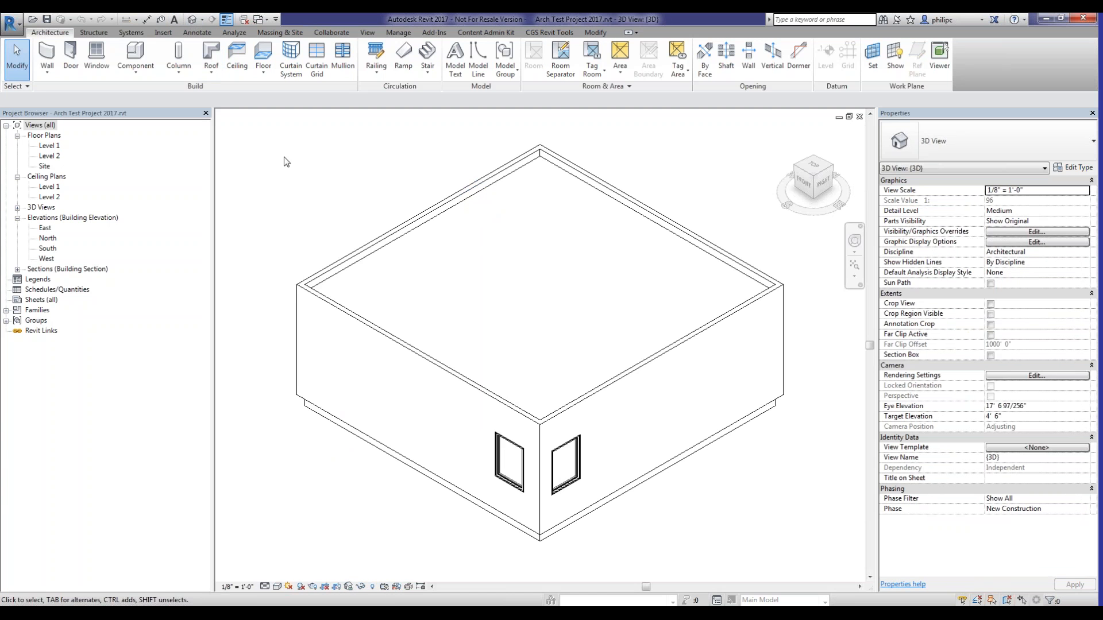
{"action": "left_click", "coordinate": [49, 146]}
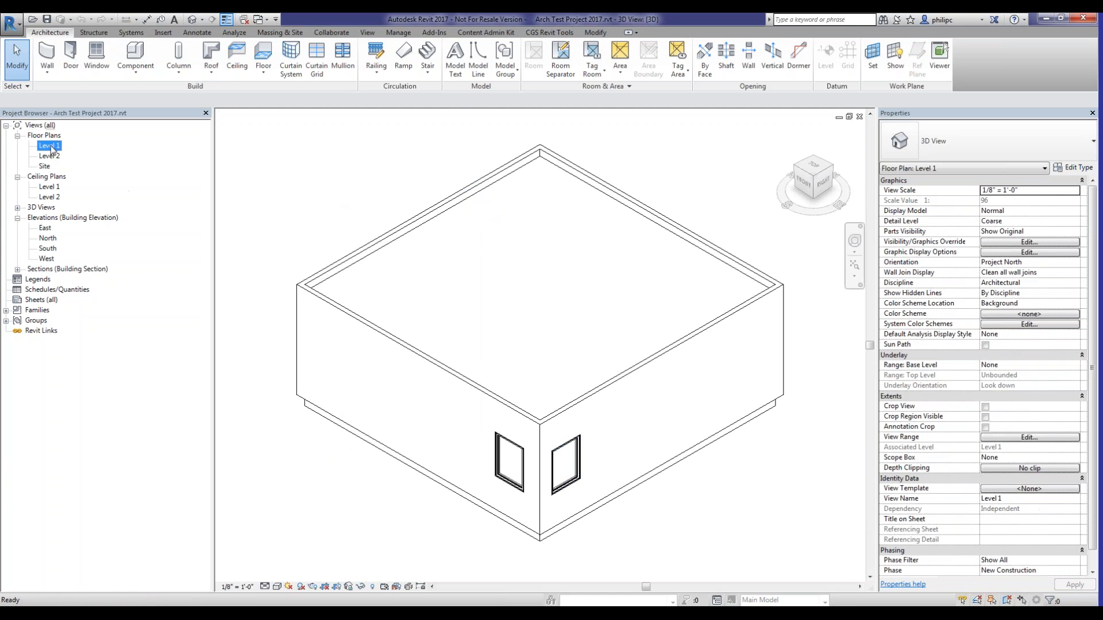
{"action": "right_click", "coordinate": [48, 147]}
{"action": "left_click", "coordinate": [61, 152]}
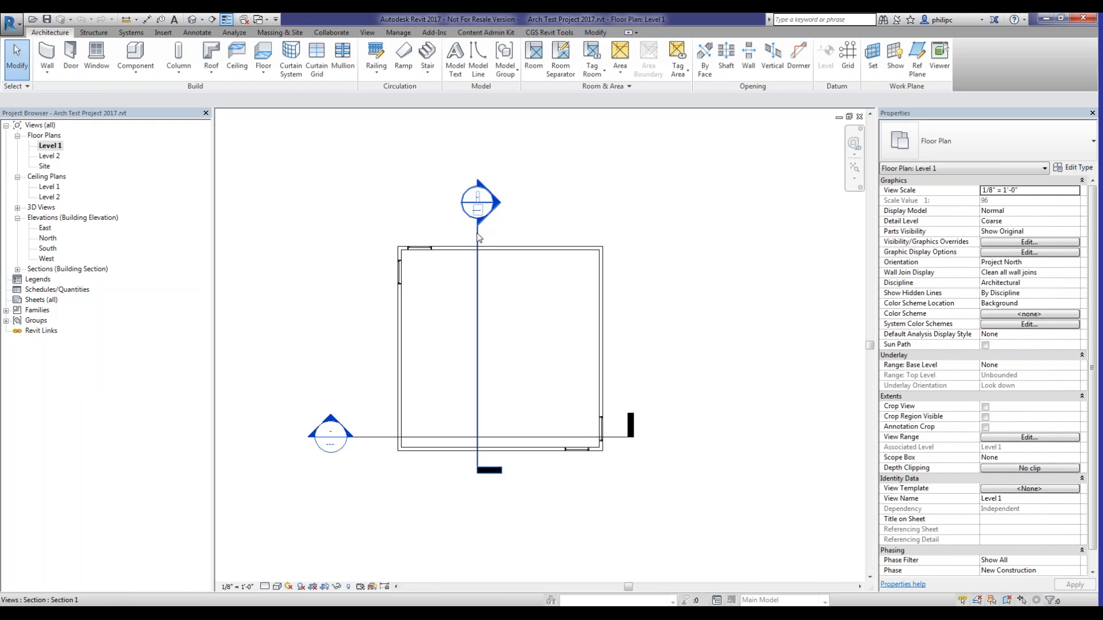
{"action": "left_click", "coordinate": [477, 390]}
{"action": "key", "text": "Escape"}
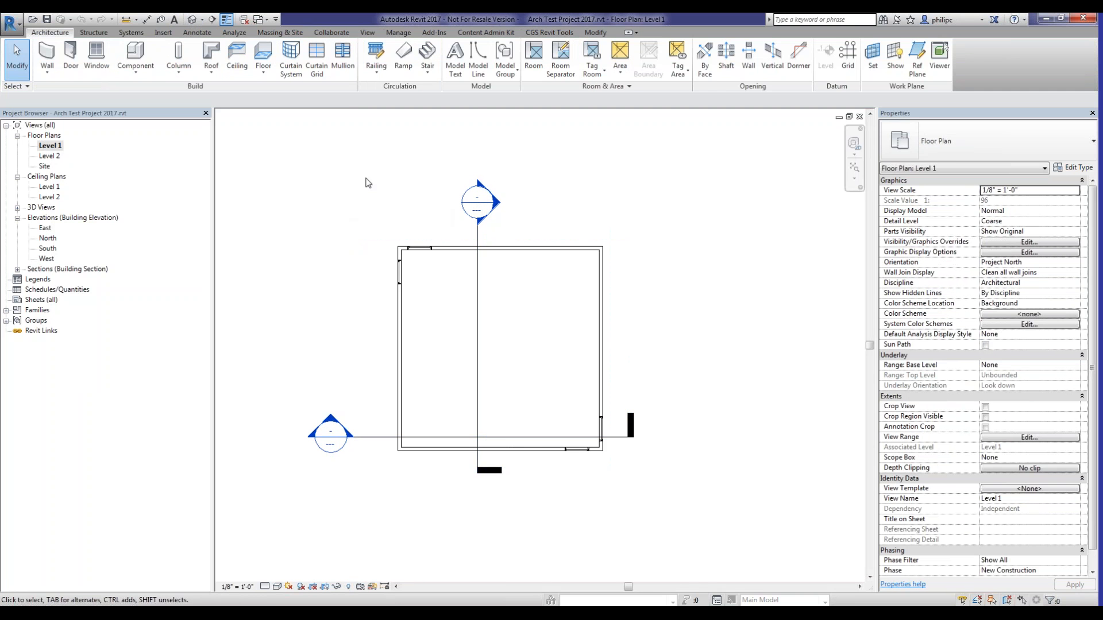
Load the Table.rfa family from the Desktop into the project
{"action": "left_click", "coordinate": [163, 33]}
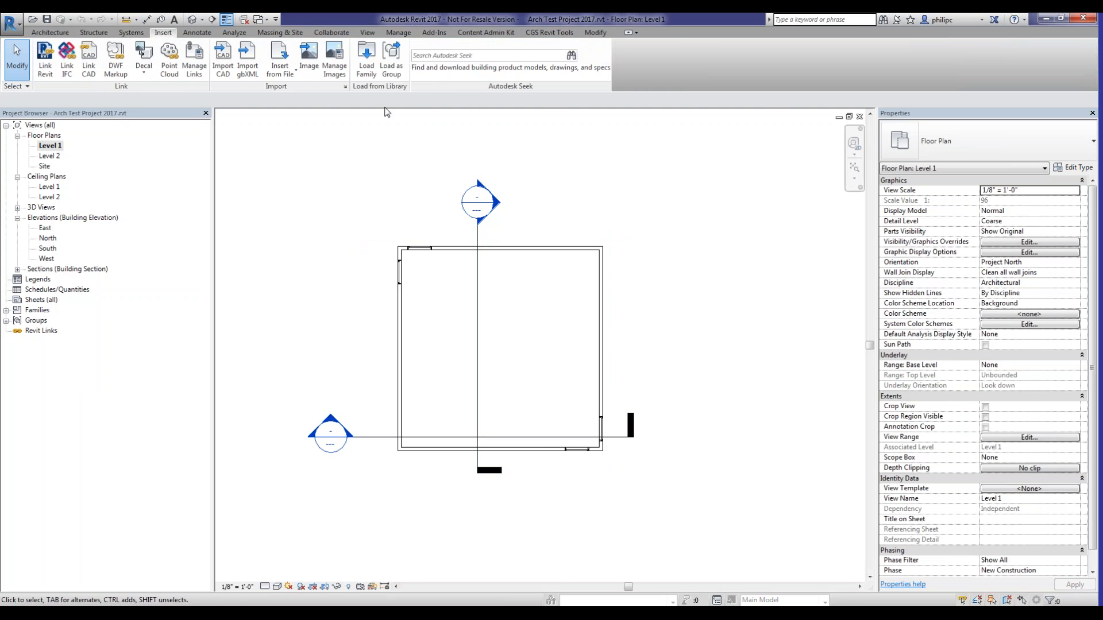
{"action": "left_click", "coordinate": [365, 57]}
{"action": "left_click", "coordinate": [498, 66]}
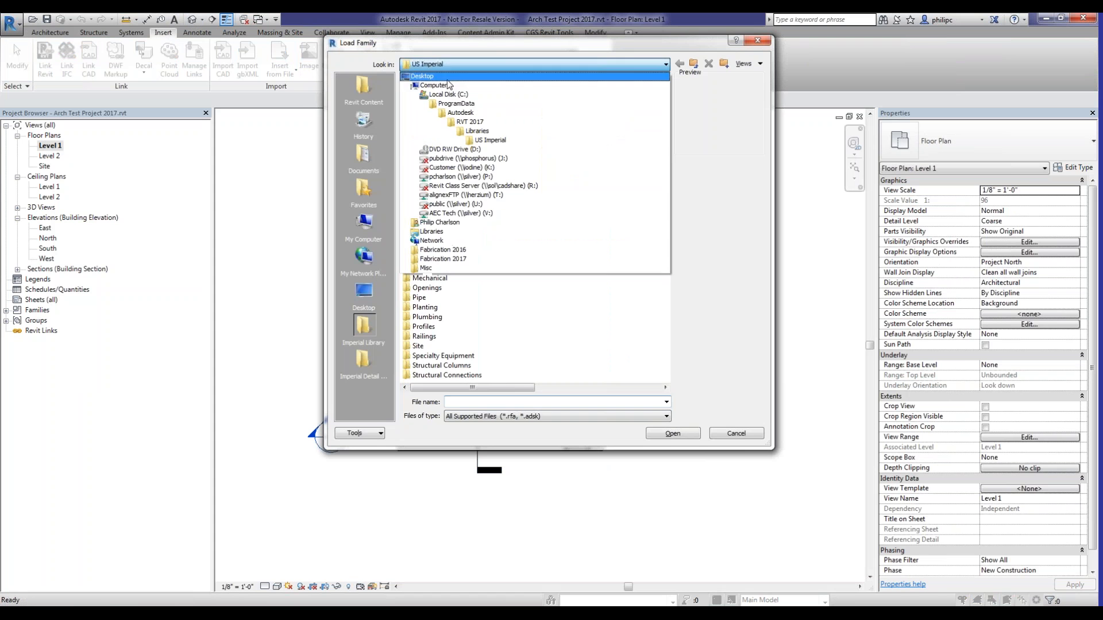
{"action": "left_click", "coordinate": [446, 75]}
{"action": "left_click", "coordinate": [425, 162]}
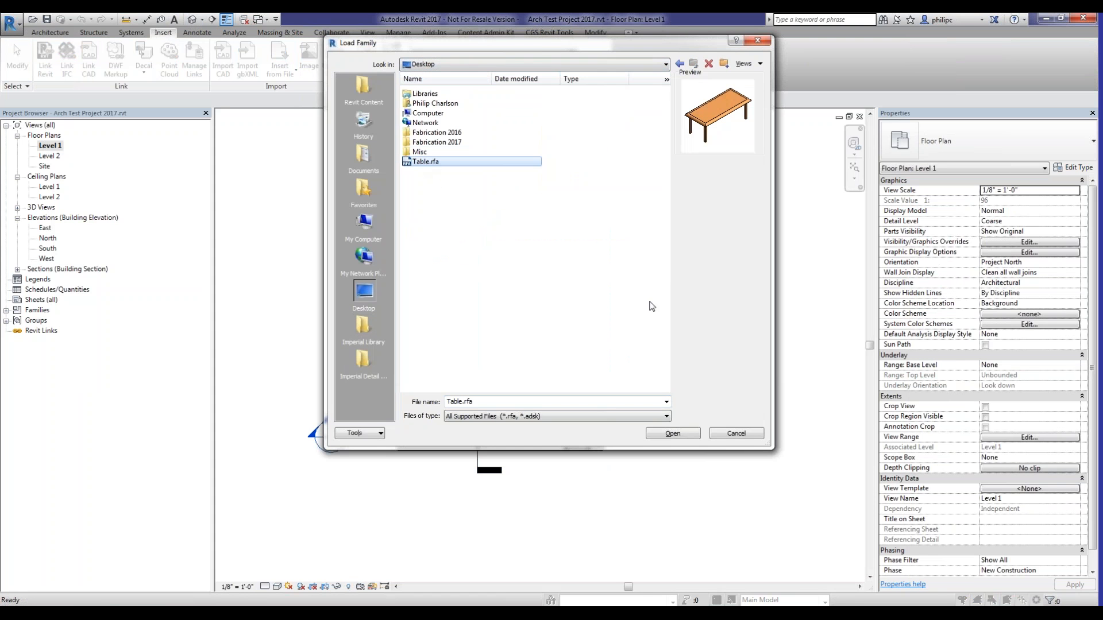
{"action": "left_click", "coordinate": [693, 435]}
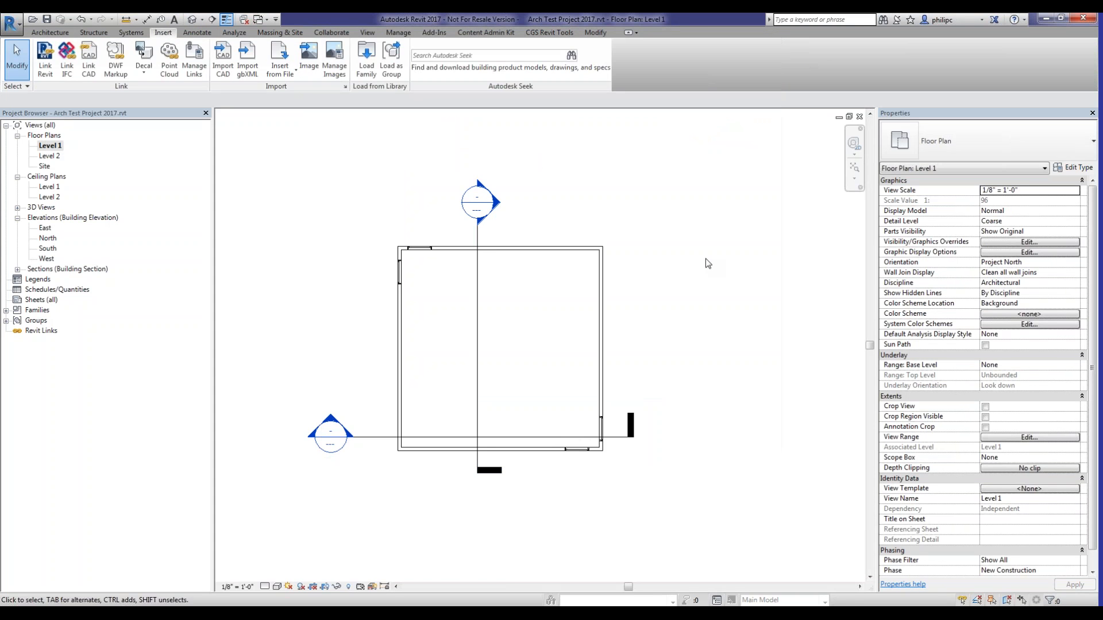
Place one Mahogany Table component inside the room, about 4' from the upper wall and 15' from the right wall
{"action": "left_click", "coordinate": [50, 32]}
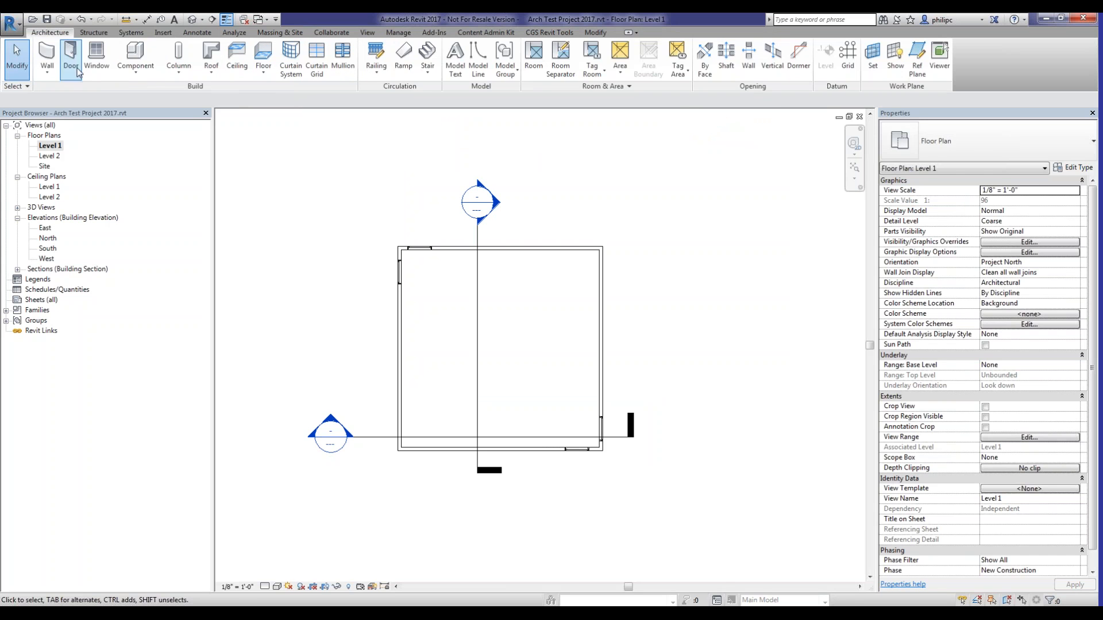
{"action": "left_click", "coordinate": [134, 53]}
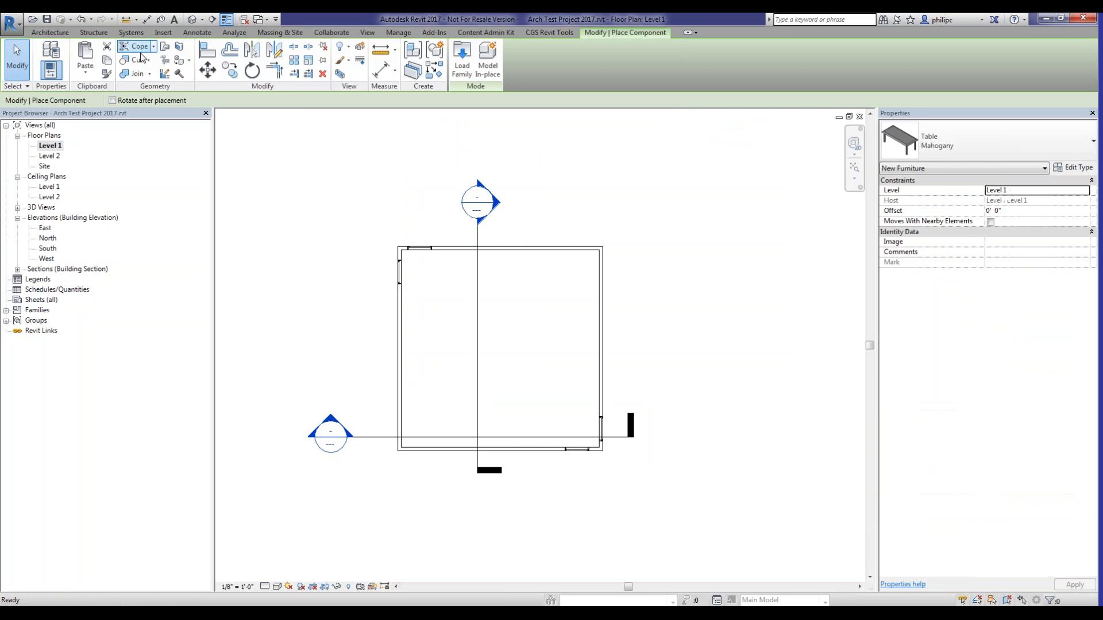
{"action": "left_click", "coordinate": [964, 140]}
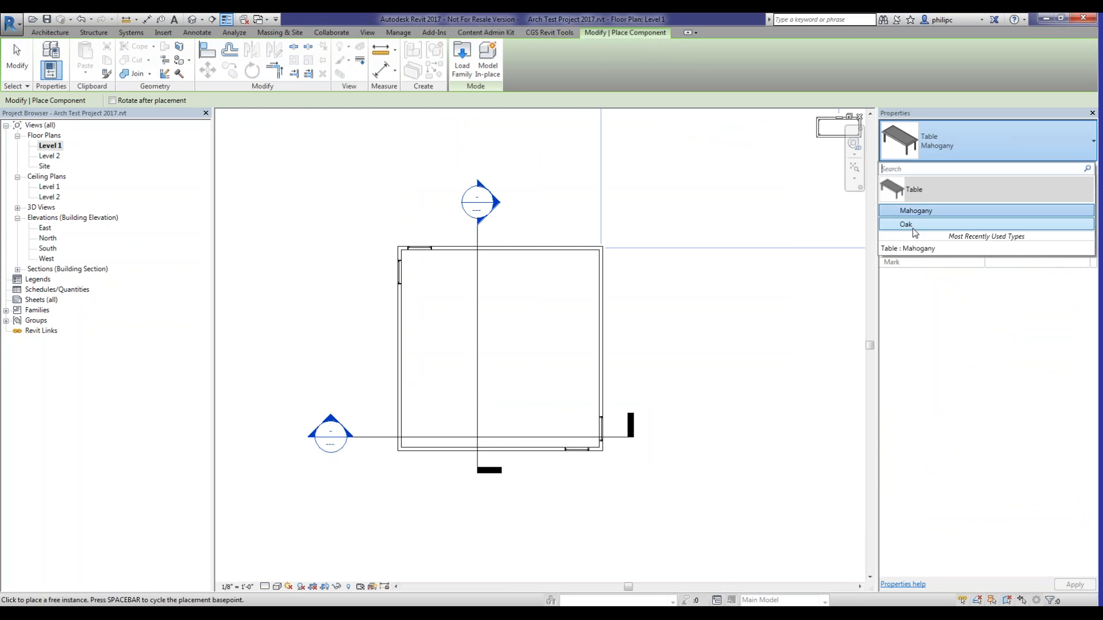
{"action": "left_click", "coordinate": [915, 211]}
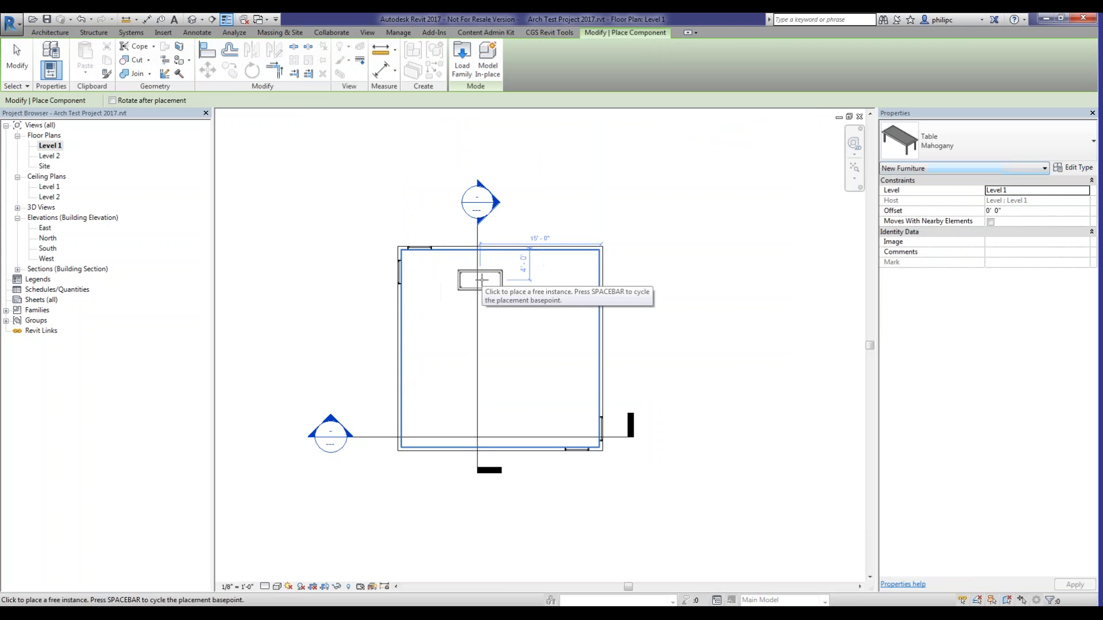
{"action": "left_click", "coordinate": [480, 280]}
{"action": "key", "text": "Escape"}
{"action": "key", "text": "Escape"}
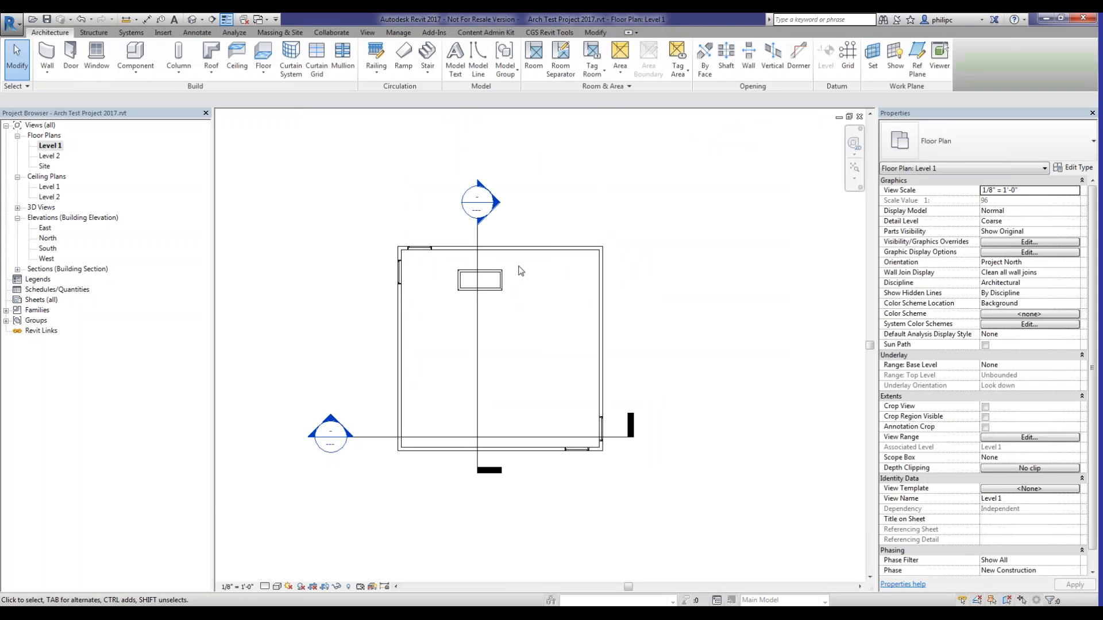
Open the Section 1 view from its marker and examine how the table stands on the floor
{"action": "scroll", "coordinate": [519, 269], "scroll_direction": "up", "scroll_amount": 3}
{"action": "scroll", "coordinate": [519, 269], "scroll_direction": "up", "scroll_amount": 2}
{"action": "scroll", "coordinate": [397, 290], "scroll_direction": "down", "scroll_amount": 2}
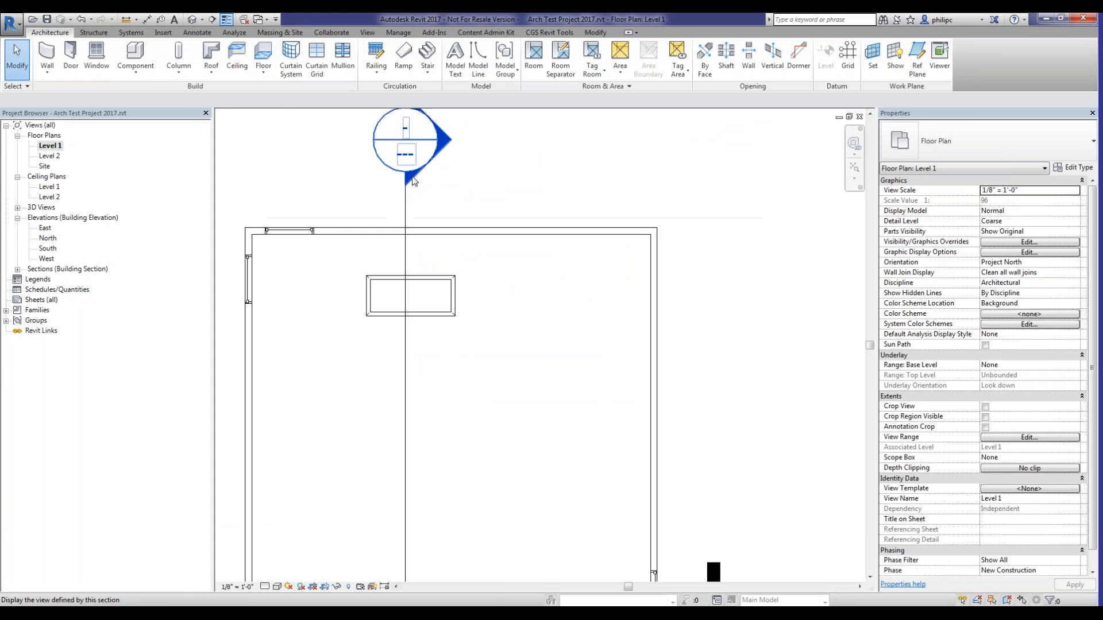
{"action": "double_click", "coordinate": [409, 177]}
{"action": "scroll", "coordinate": [483, 488], "scroll_direction": "up", "scroll_amount": 4}
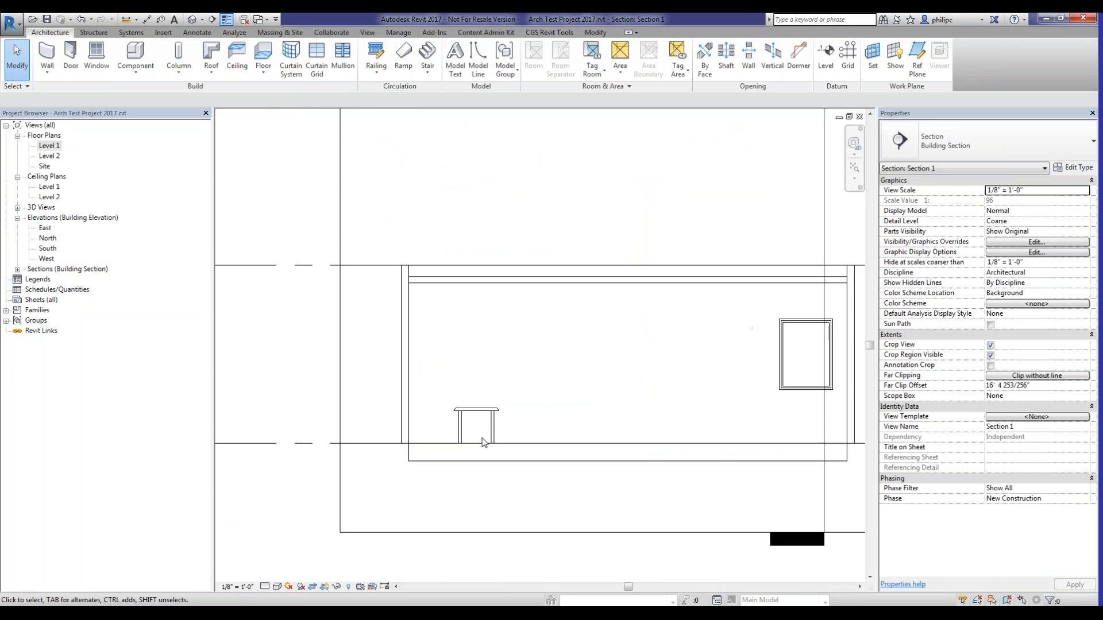
{"action": "scroll", "coordinate": [488, 483], "scroll_direction": "down", "scroll_amount": 4}
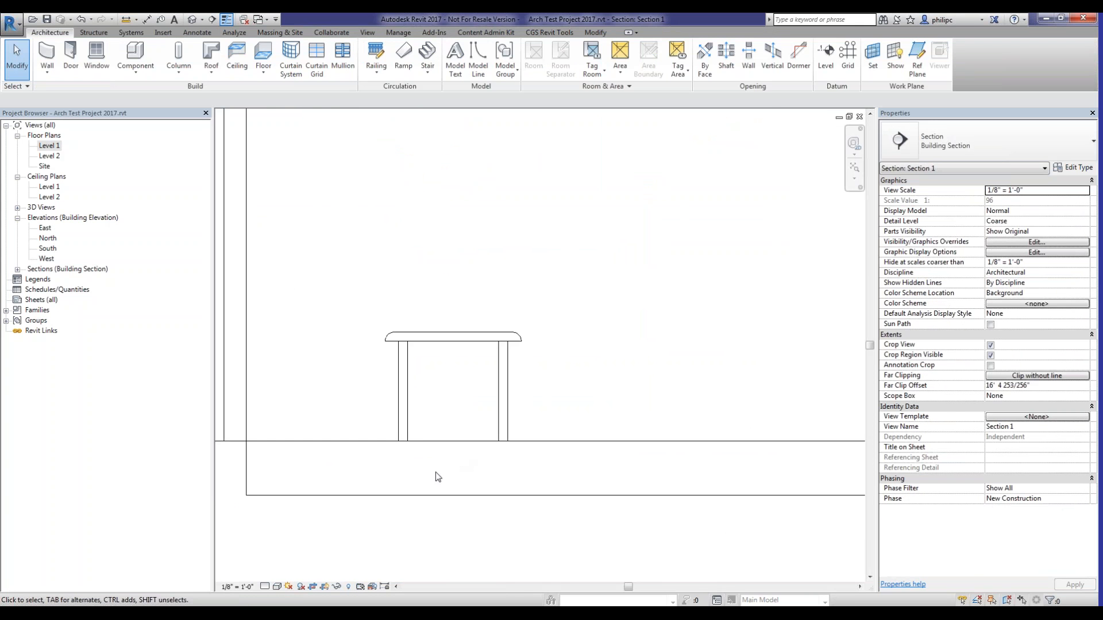
Create a perspective camera view from the Level 1 plan, looking from the room's lower-right area past the table toward the upper-left corner
{"action": "double_click", "coordinate": [60, 146]}
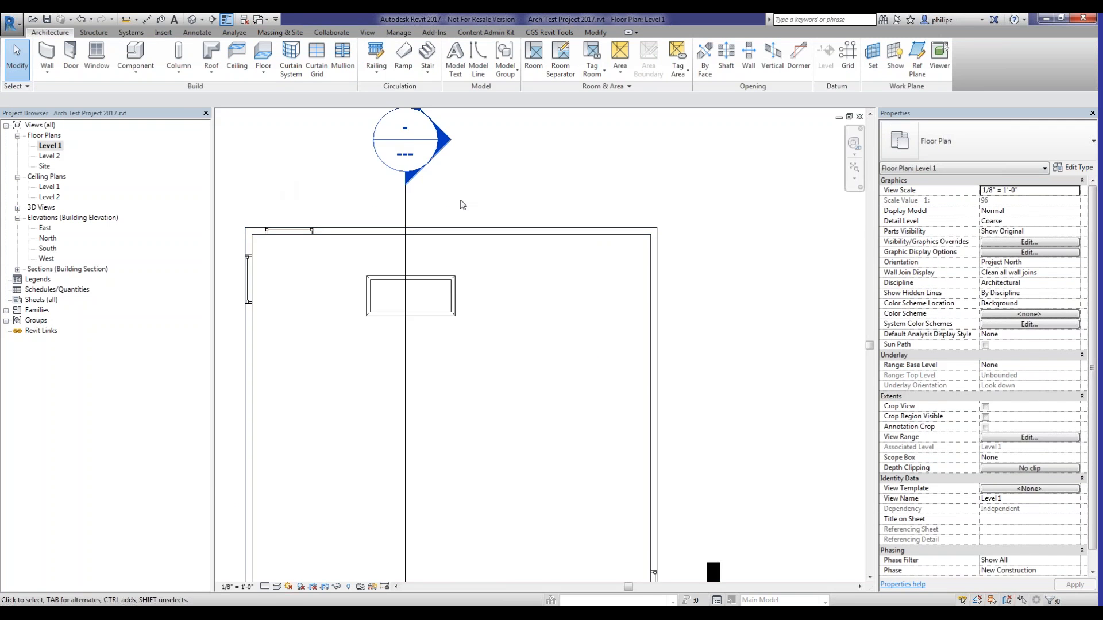
{"action": "scroll", "coordinate": [460, 205], "scroll_direction": "down", "scroll_amount": 3}
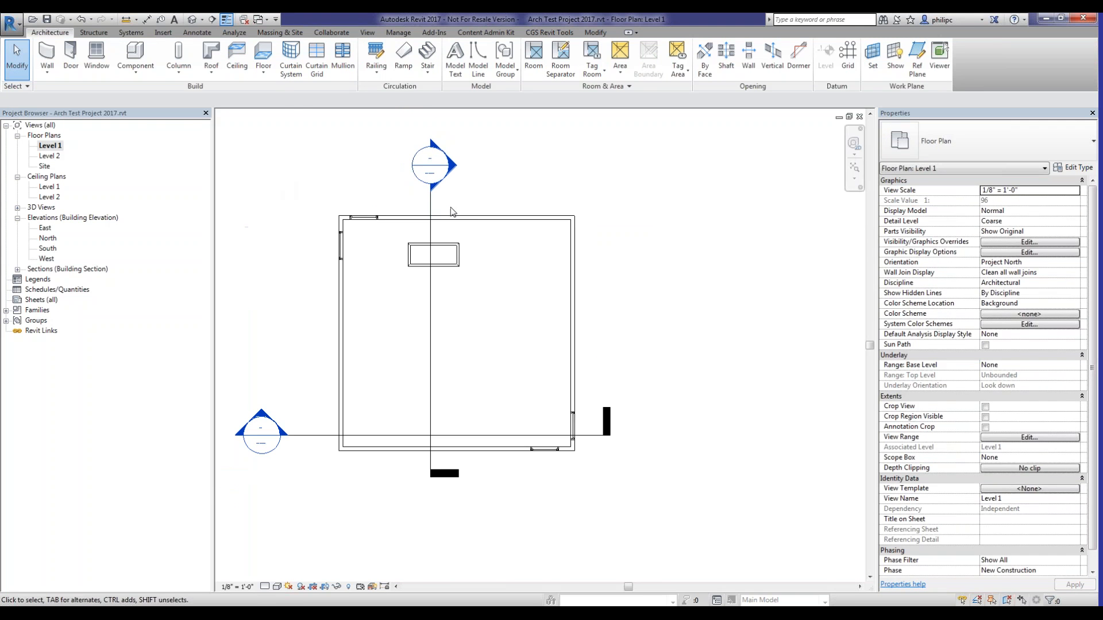
{"action": "left_click", "coordinate": [202, 20]}
{"action": "left_click", "coordinate": [211, 44]}
{"action": "left_click", "coordinate": [523, 400]}
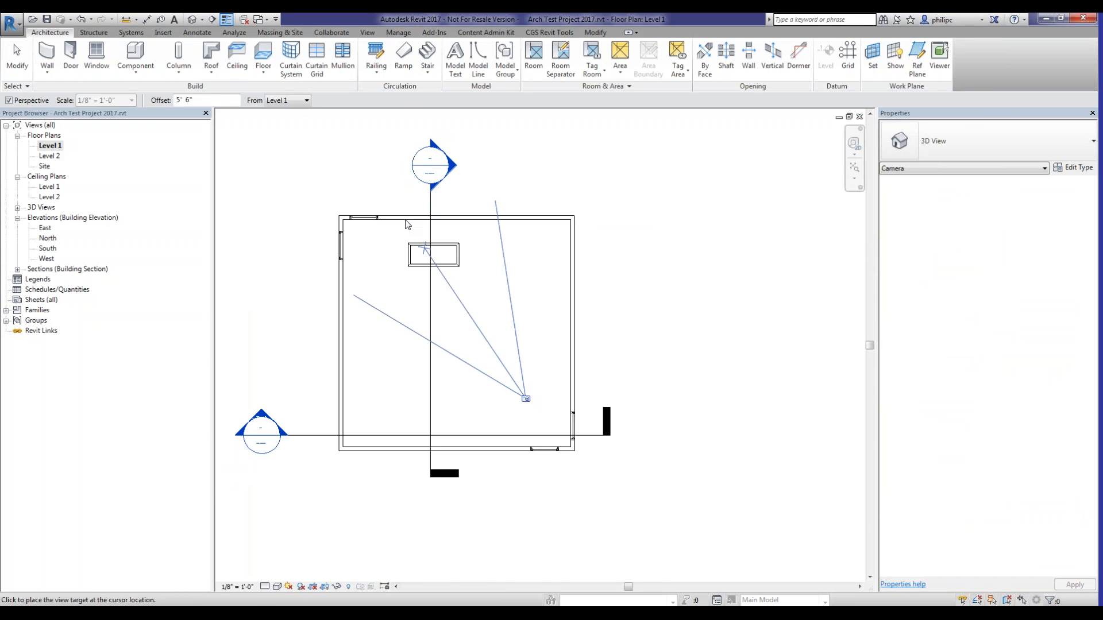
{"action": "left_click", "coordinate": [376, 184]}
{"action": "scroll", "coordinate": [487, 228], "scroll_direction": "down", "scroll_amount": 1}
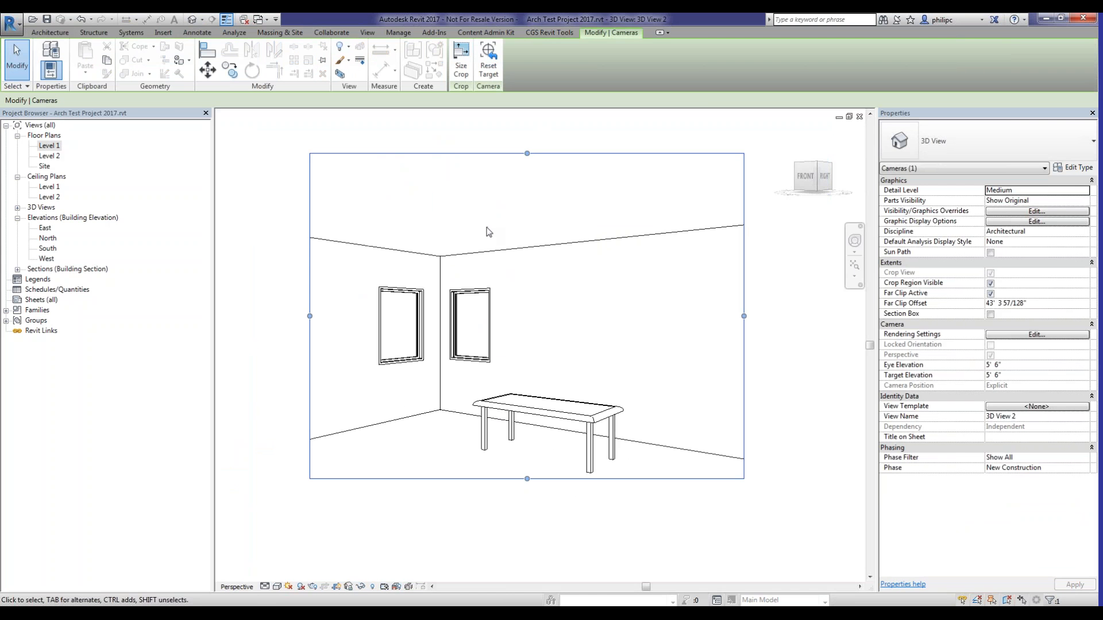
Set the perspective camera view to the Realistic visual style and examine the wood finish on the table up close
{"action": "left_click", "coordinate": [277, 587]}
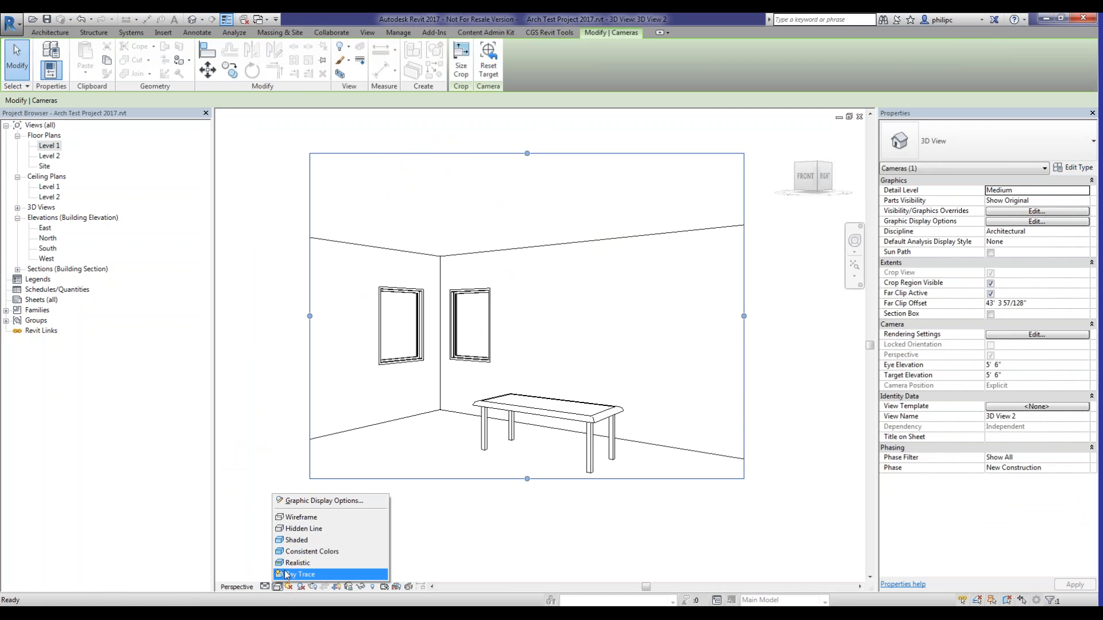
{"action": "left_click", "coordinate": [310, 565]}
{"action": "left_click", "coordinate": [536, 510]}
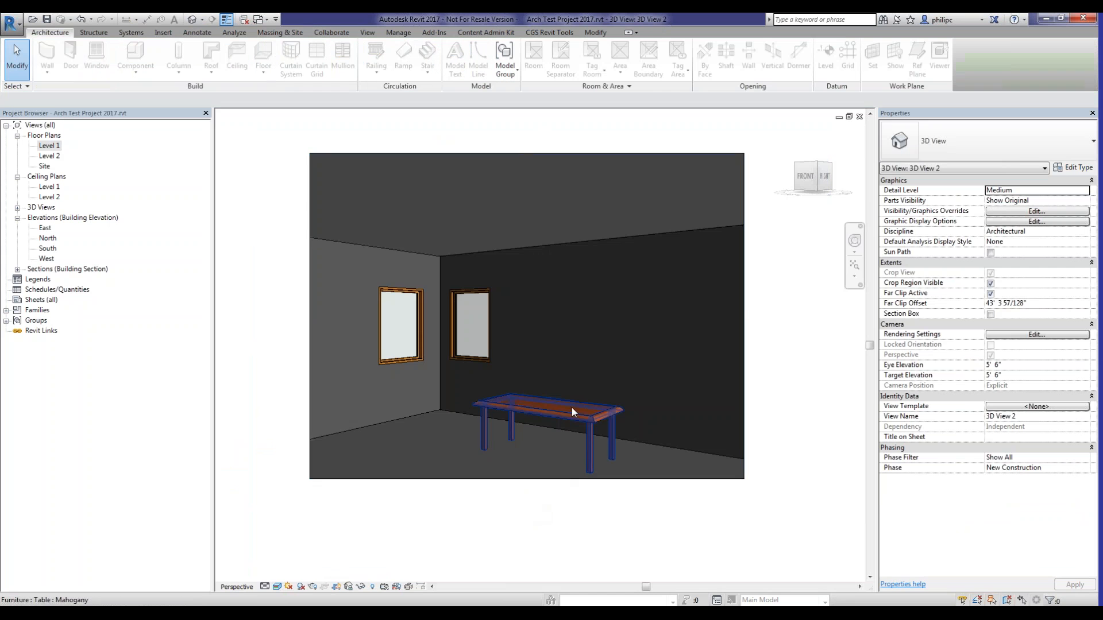
{"action": "scroll", "coordinate": [571, 408], "scroll_direction": "up", "scroll_amount": 5}
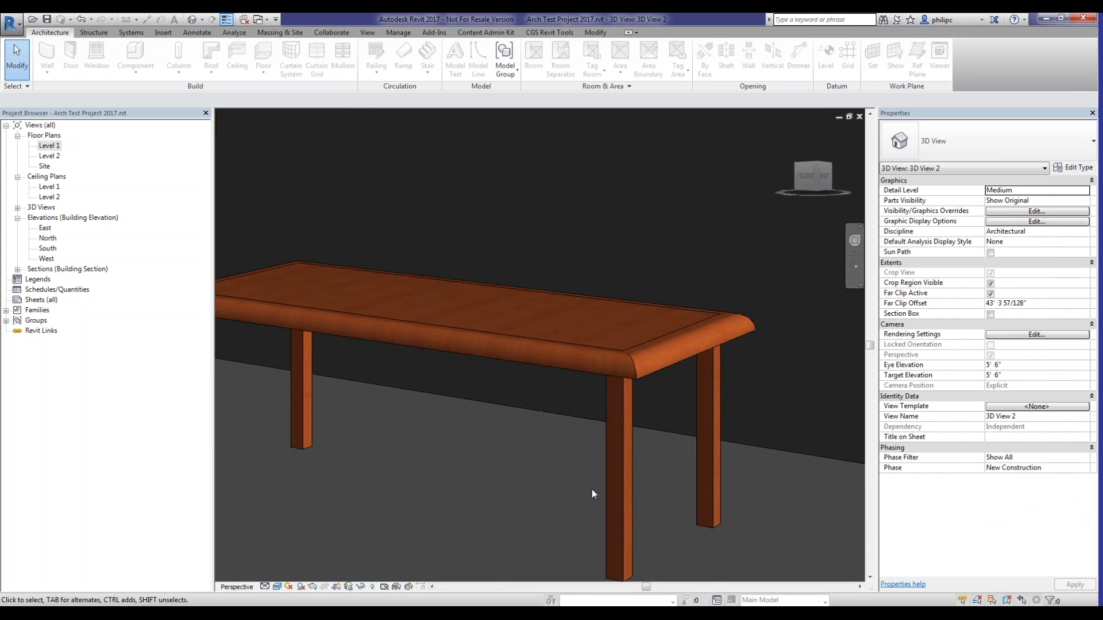
{"action": "scroll", "coordinate": [637, 431], "scroll_direction": "down", "scroll_amount": 5}
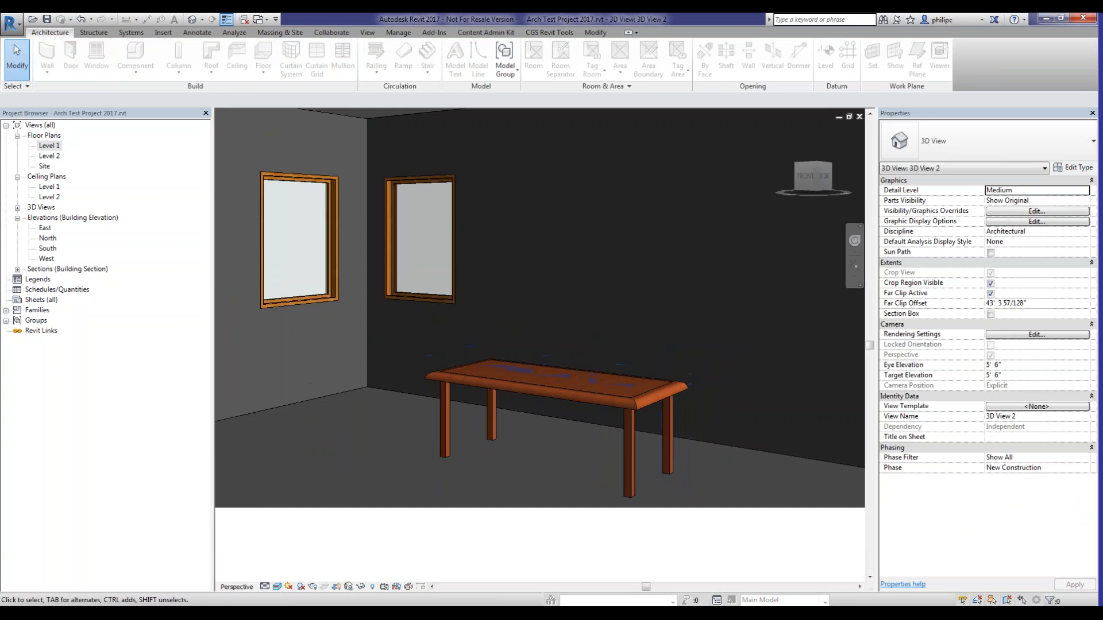
{"action": "left_click", "coordinate": [278, 586]}
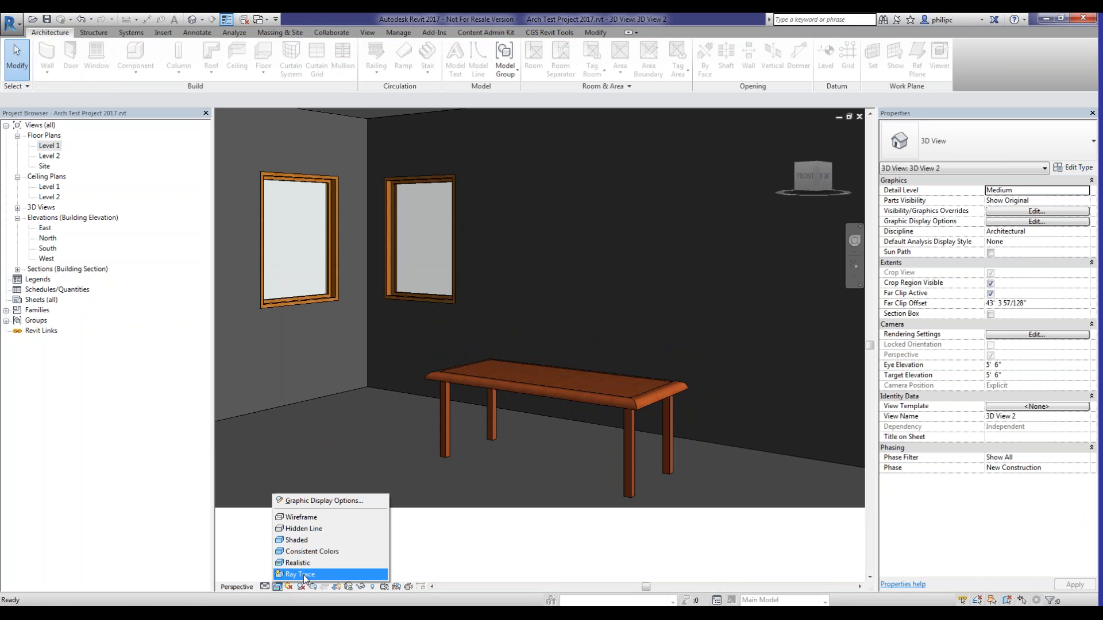
{"action": "left_click", "coordinate": [458, 523]}
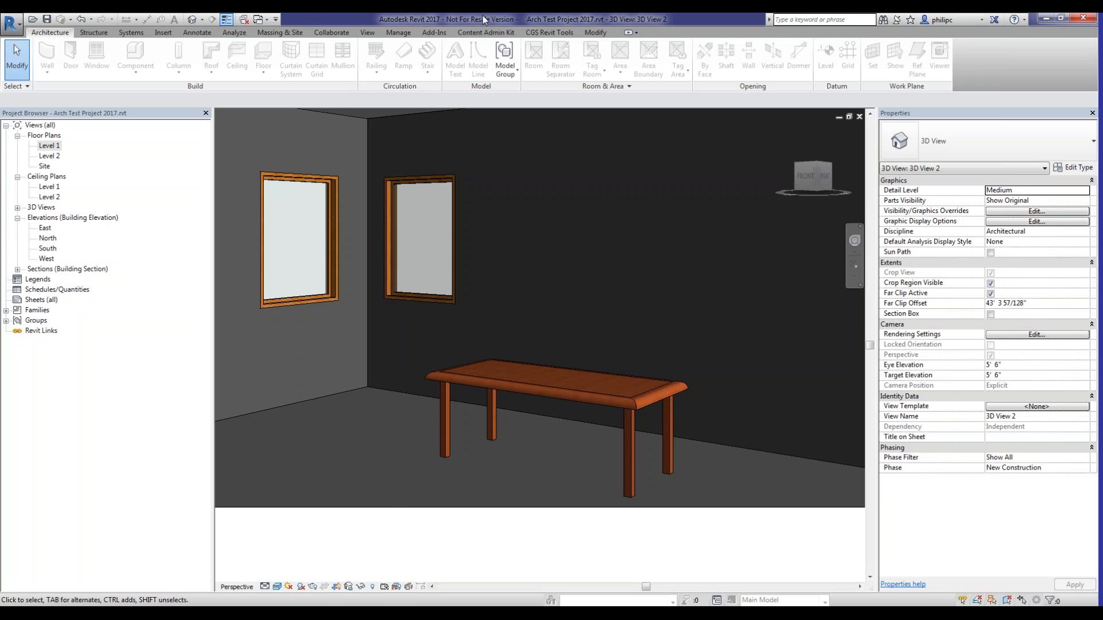
Switch to the open Table.rfa family, open its 3D view View 1 and orient it to the top-front-right corner
{"action": "left_click", "coordinate": [373, 33]}
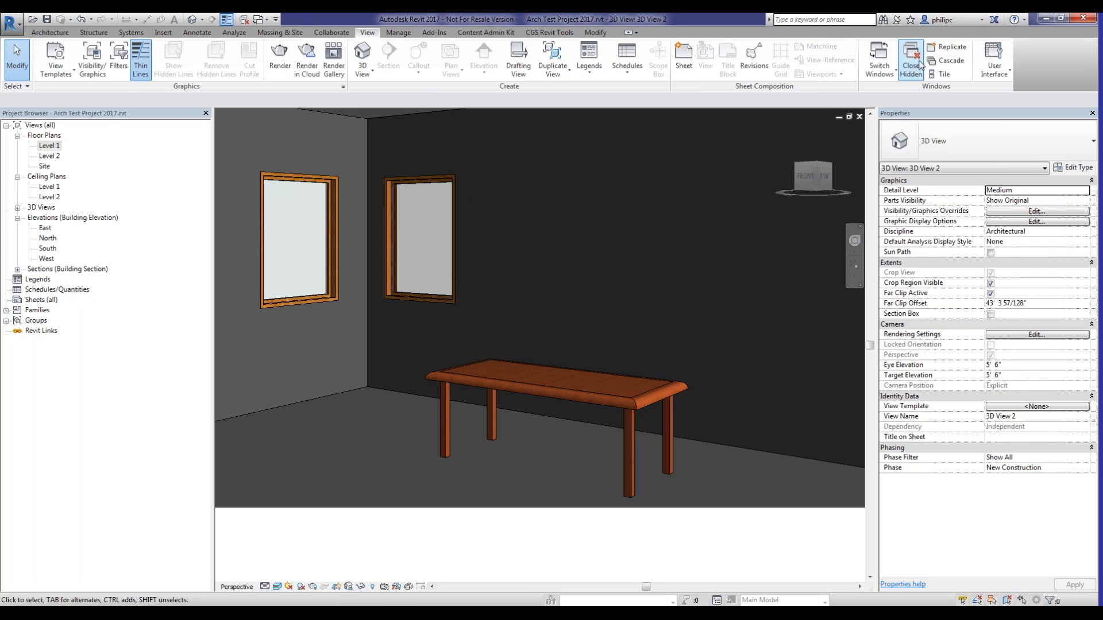
{"action": "left_click", "coordinate": [879, 62]}
{"action": "left_click", "coordinate": [888, 90]}
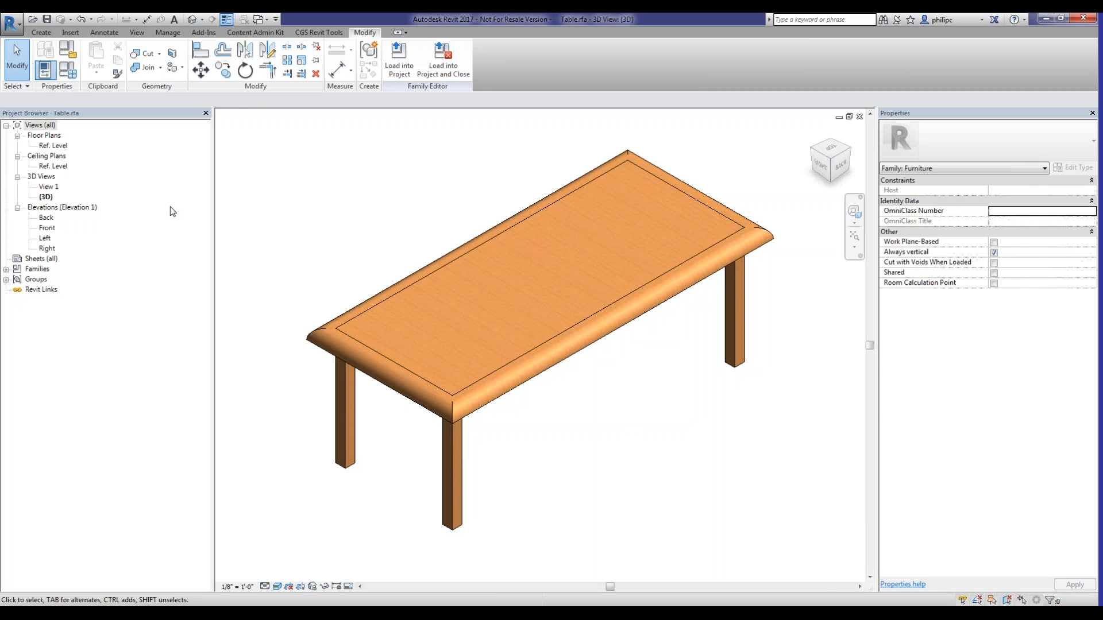
{"action": "double_click", "coordinate": [46, 187]}
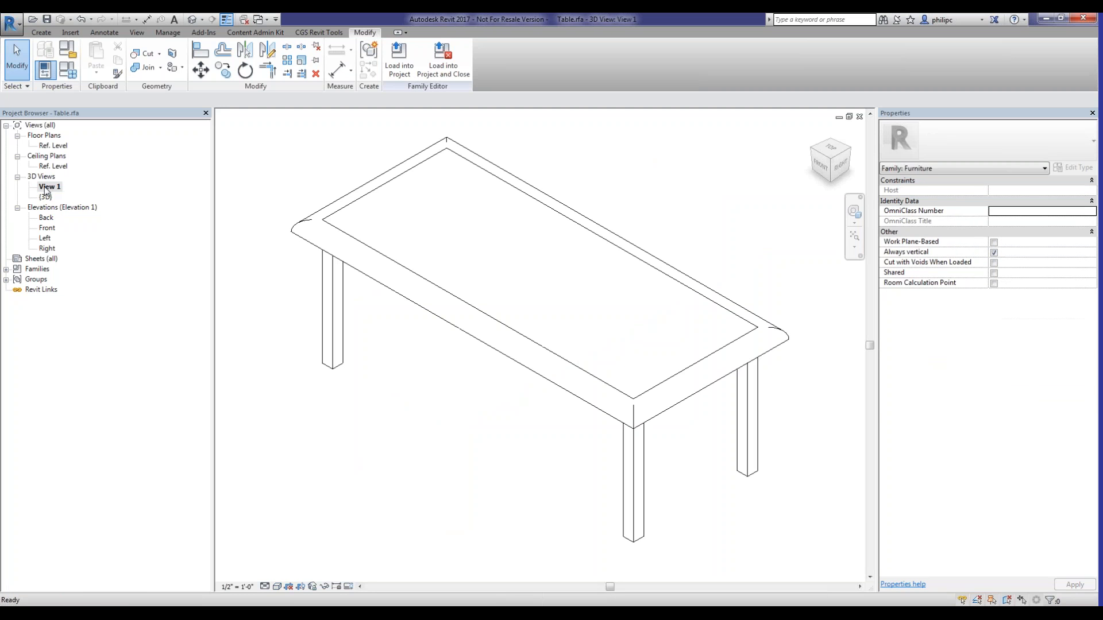
{"action": "left_click", "coordinate": [830, 159]}
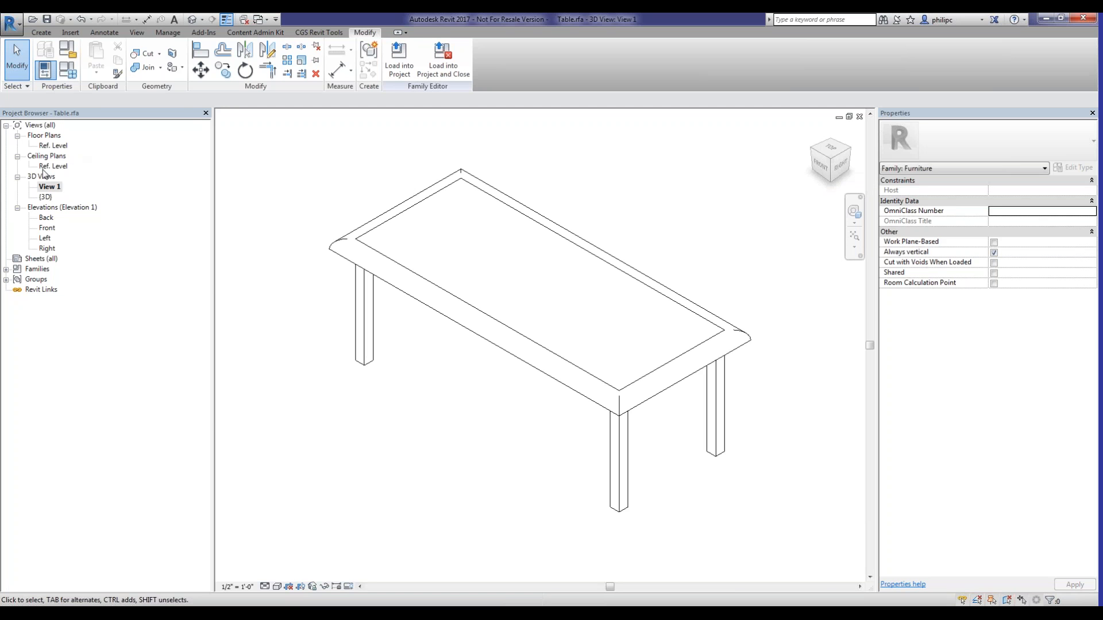
Rename the 3D view View 1 as Preview
{"action": "right_click", "coordinate": [49, 187]}
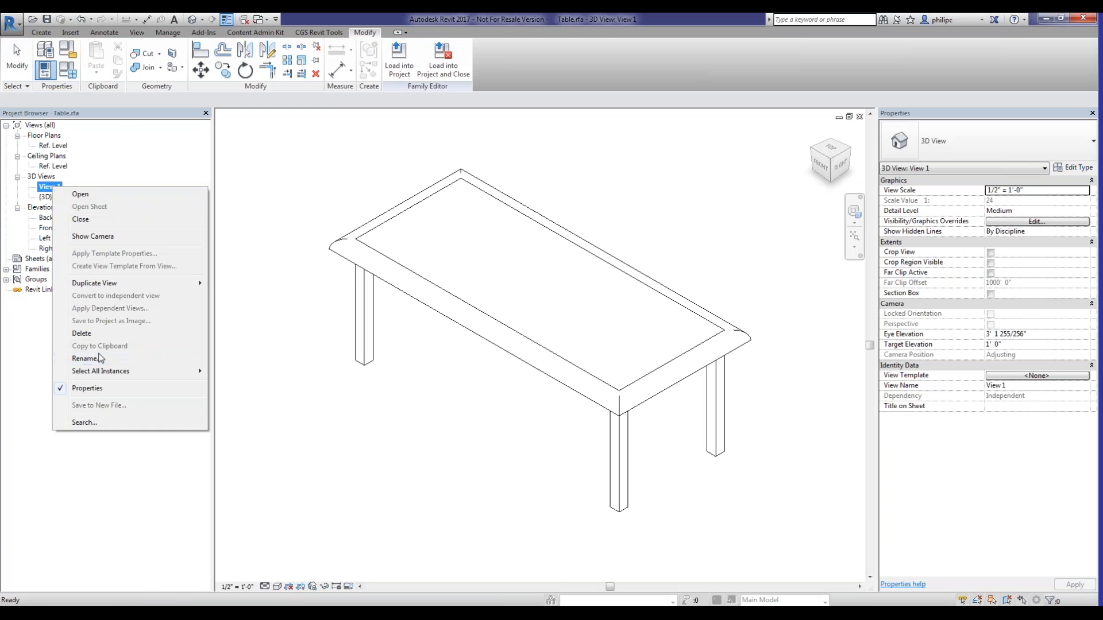
{"action": "left_click", "coordinate": [95, 358]}
{"action": "type", "text": "Preview"}
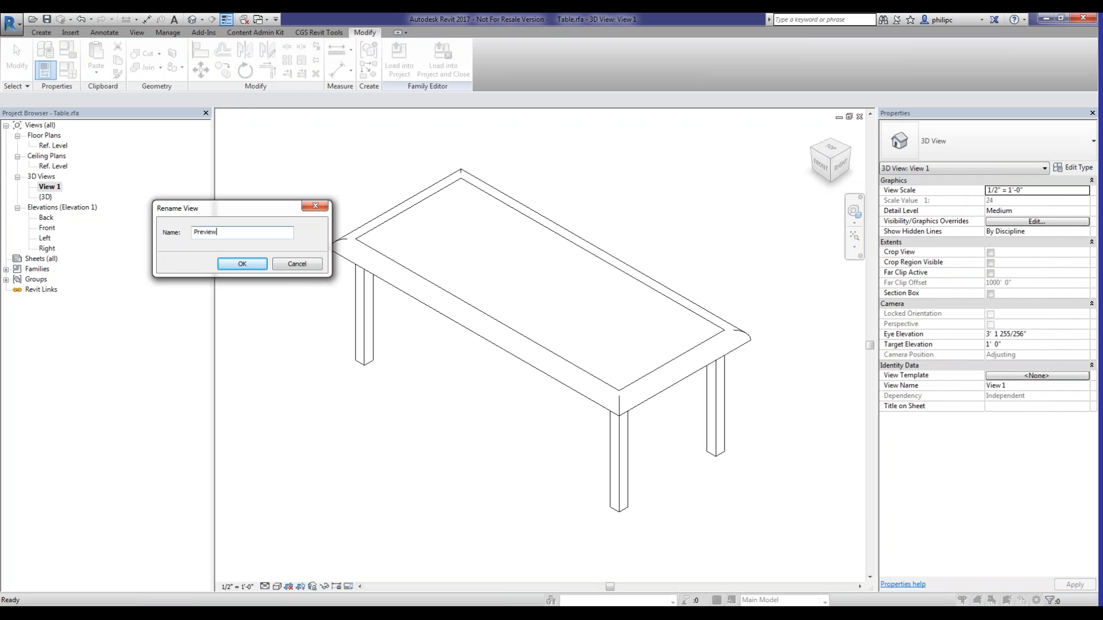
{"action": "left_click", "coordinate": [242, 263]}
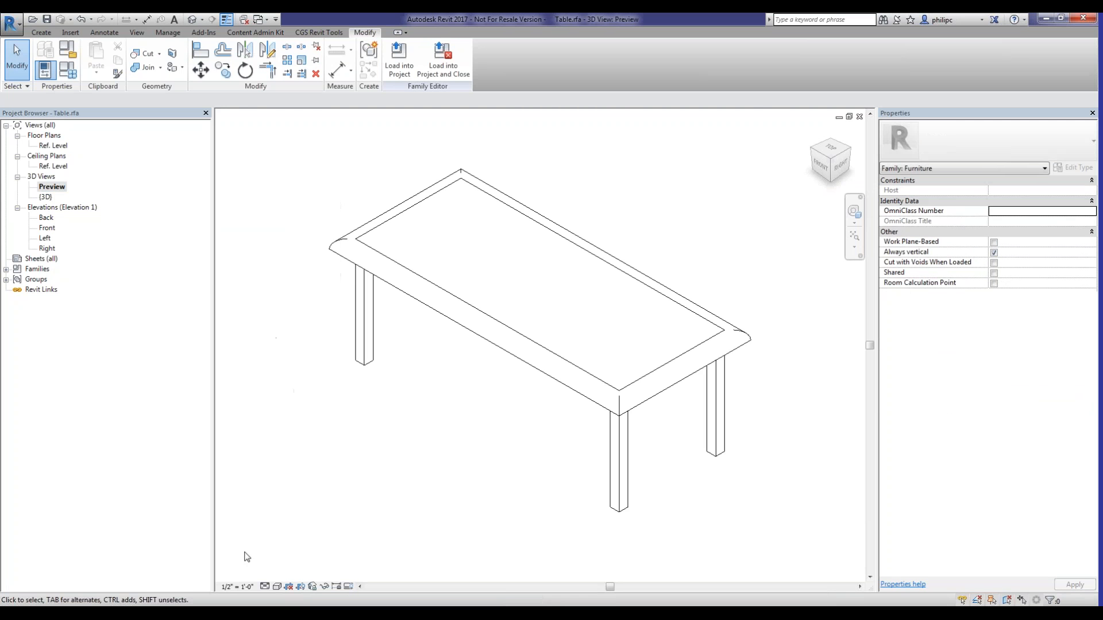
Set the Preview view to a scale of 1 1/2" = 1'-0", Fine detail level and the Shaded visual style
{"action": "left_click", "coordinate": [237, 588]}
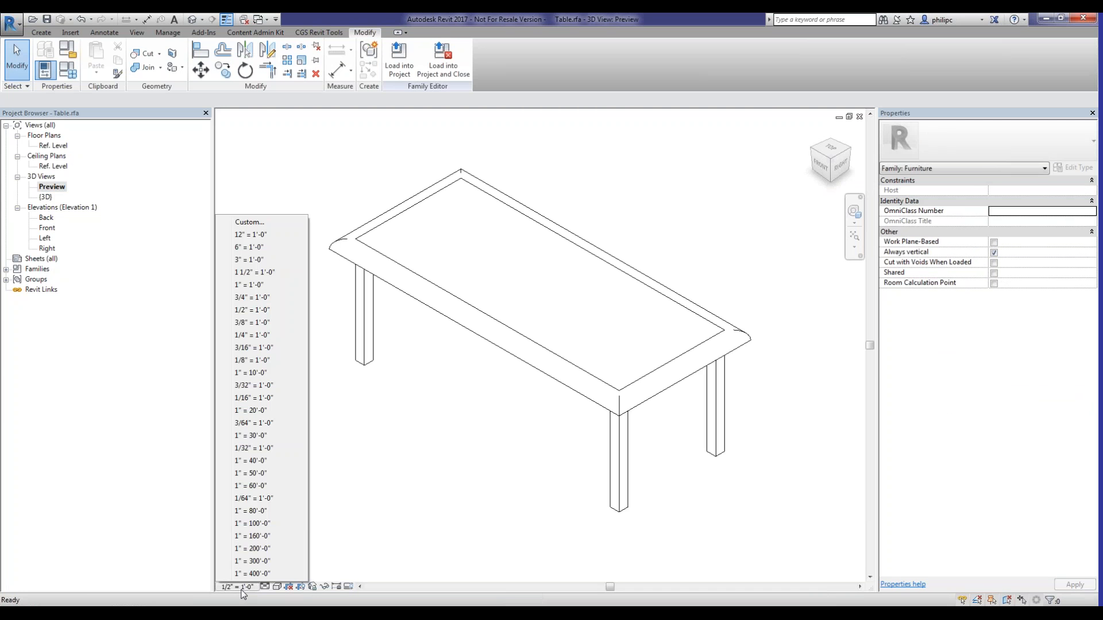
{"action": "left_click", "coordinate": [255, 273]}
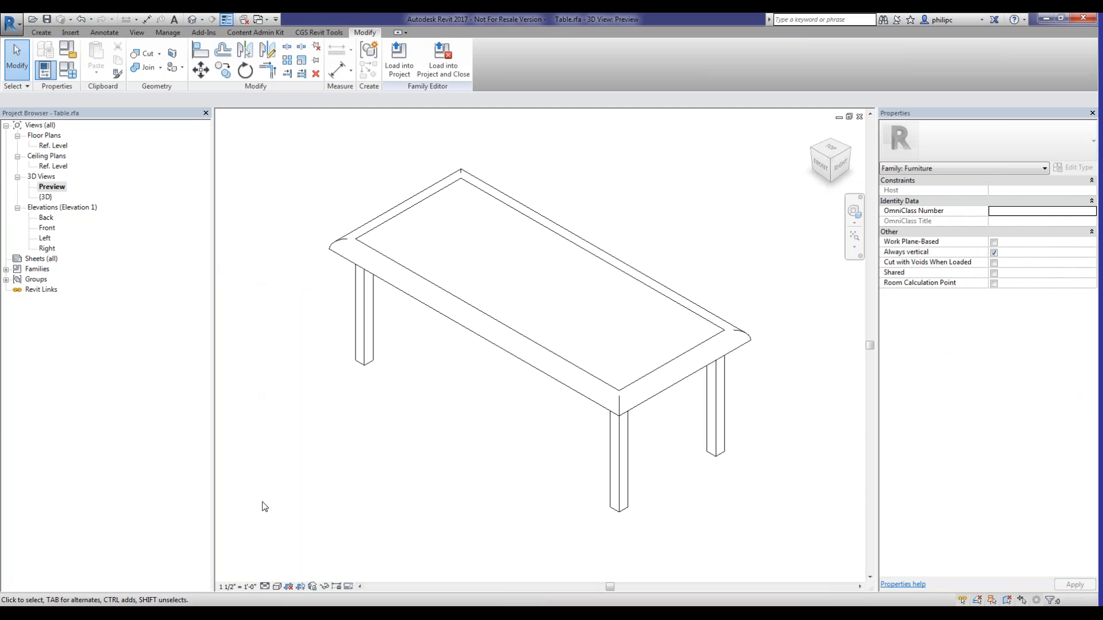
{"action": "left_click", "coordinate": [266, 587]}
{"action": "left_click", "coordinate": [269, 574]}
{"action": "left_click", "coordinate": [277, 586]}
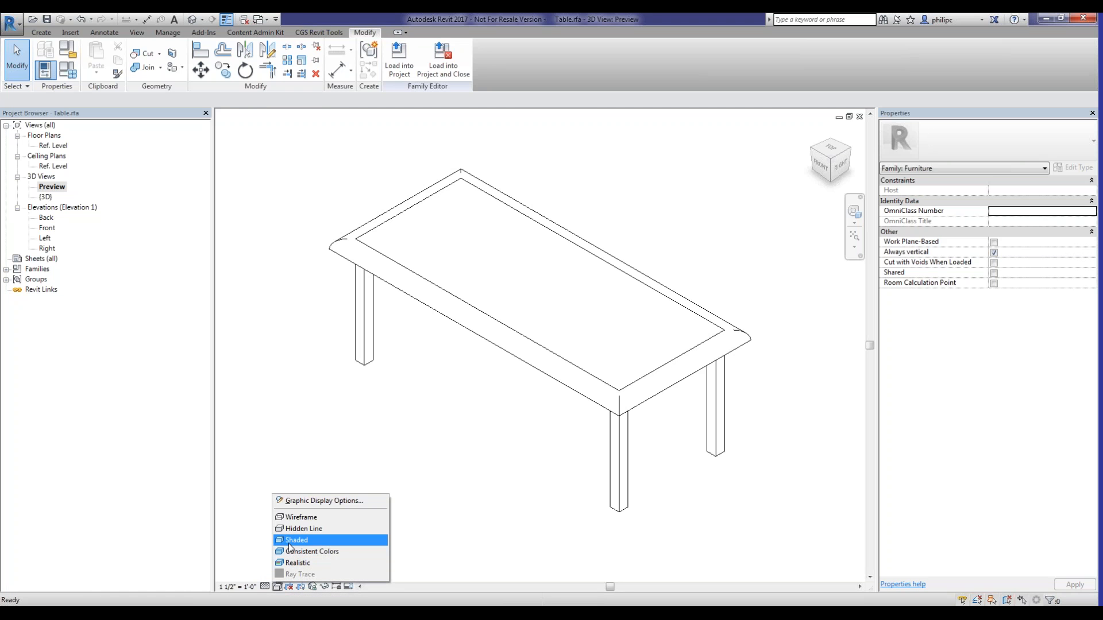
{"action": "left_click", "coordinate": [294, 540]}
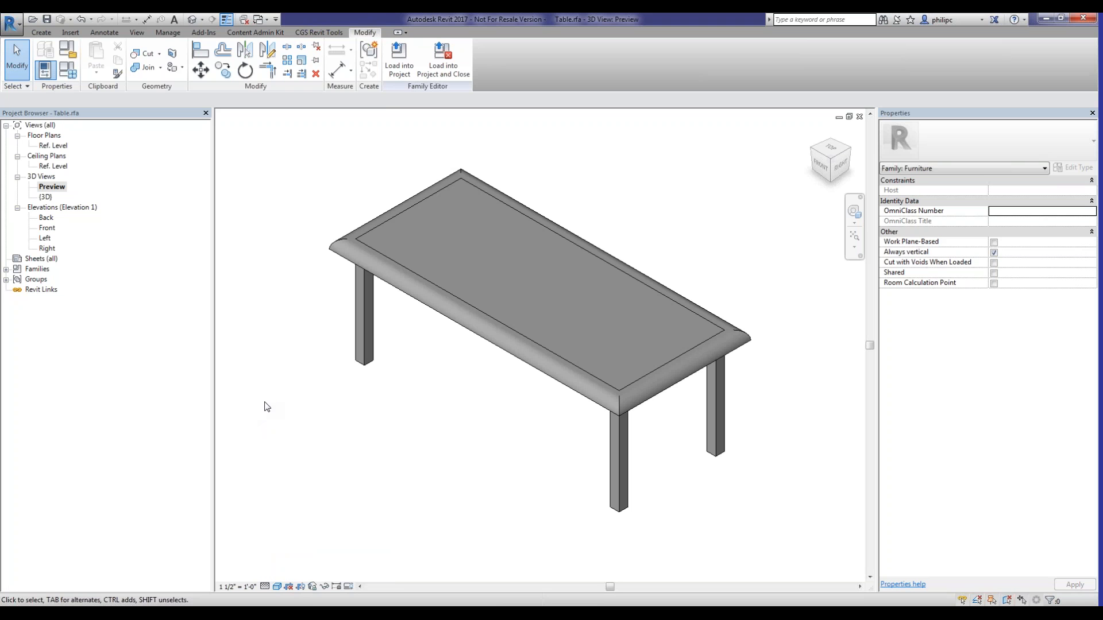
Review the Oak type's parameters in Family Types, and set the Preview view's current orientation as the home view
{"action": "left_click", "coordinate": [68, 69]}
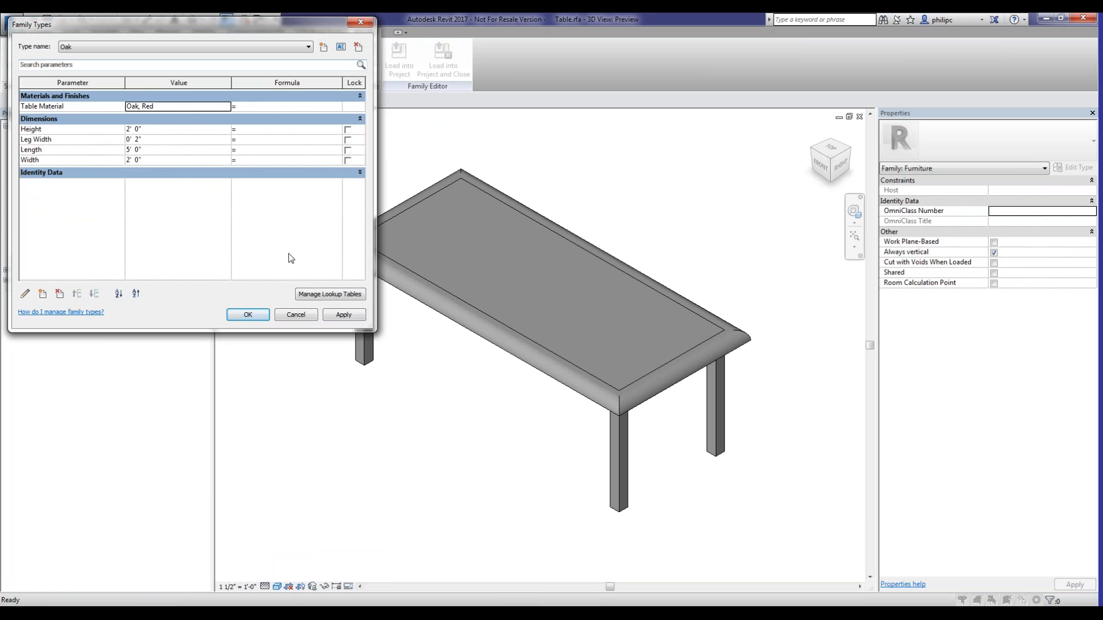
{"action": "left_click", "coordinate": [251, 315]}
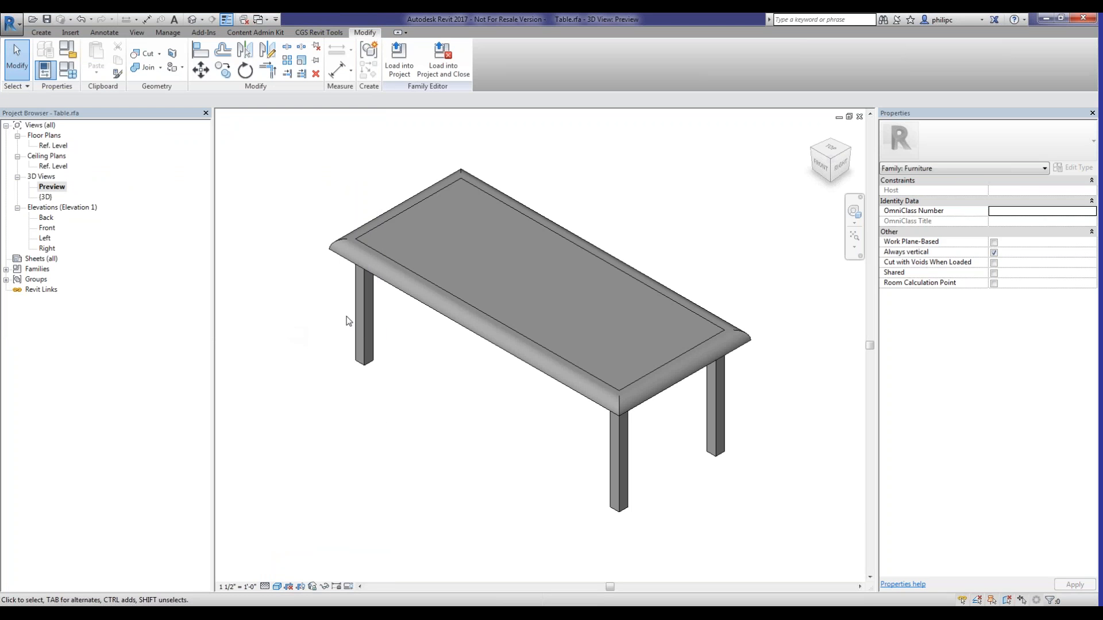
{"action": "right_click", "coordinate": [831, 161]}
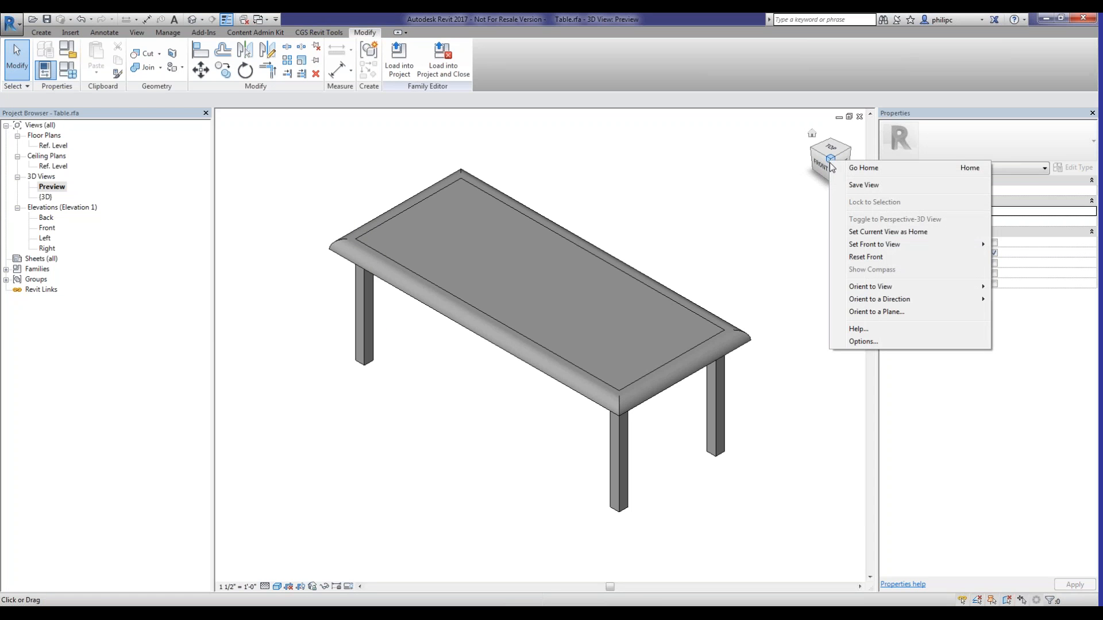
{"action": "left_click", "coordinate": [862, 232]}
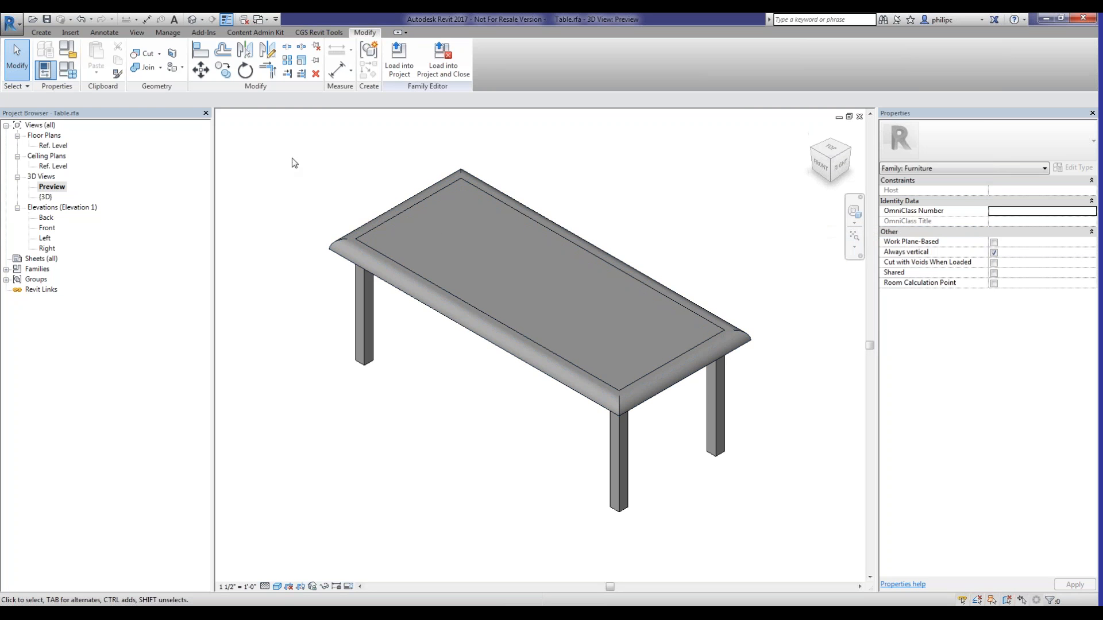
Purge all unused items from the table family, repeating the purge until nothing is left to remove
{"action": "left_click", "coordinate": [159, 34]}
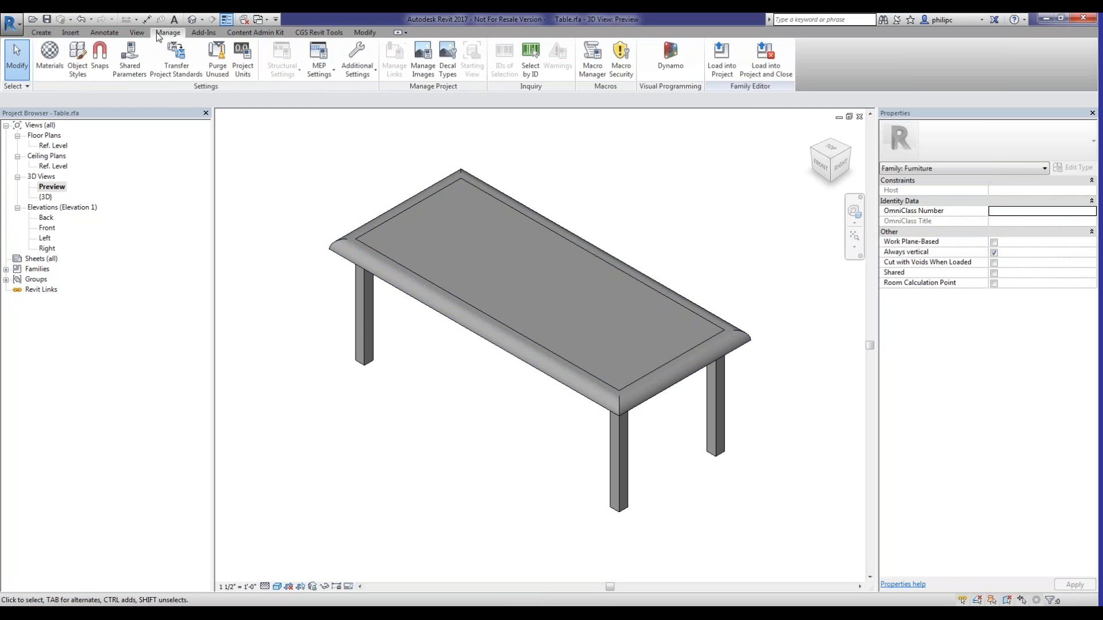
{"action": "left_click", "coordinate": [223, 70]}
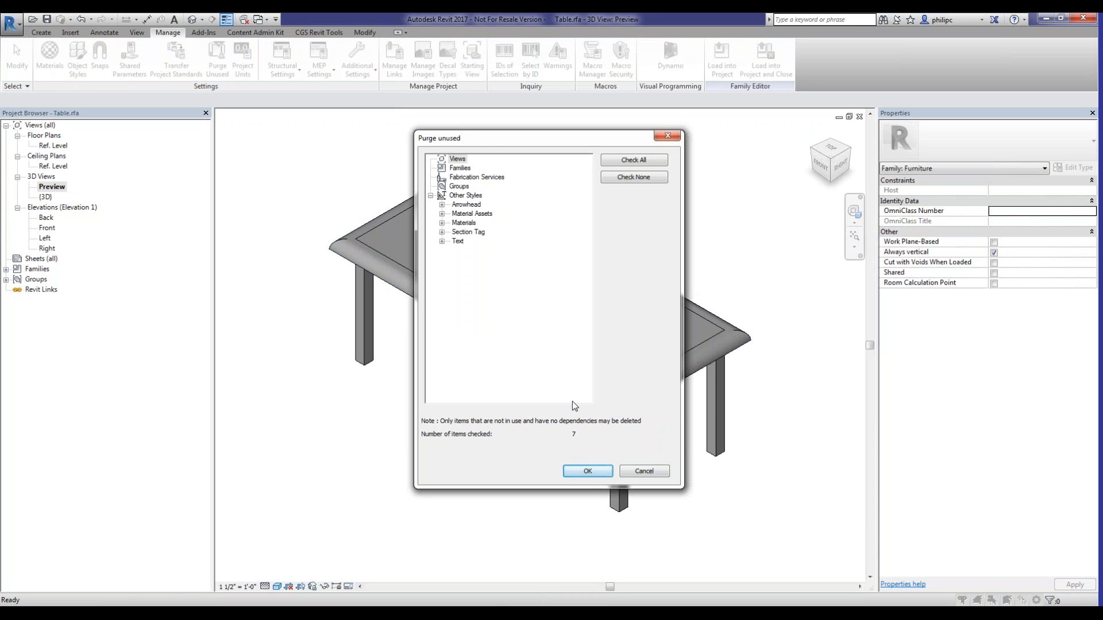
{"action": "left_click", "coordinate": [588, 469]}
{"action": "left_click", "coordinate": [218, 60]}
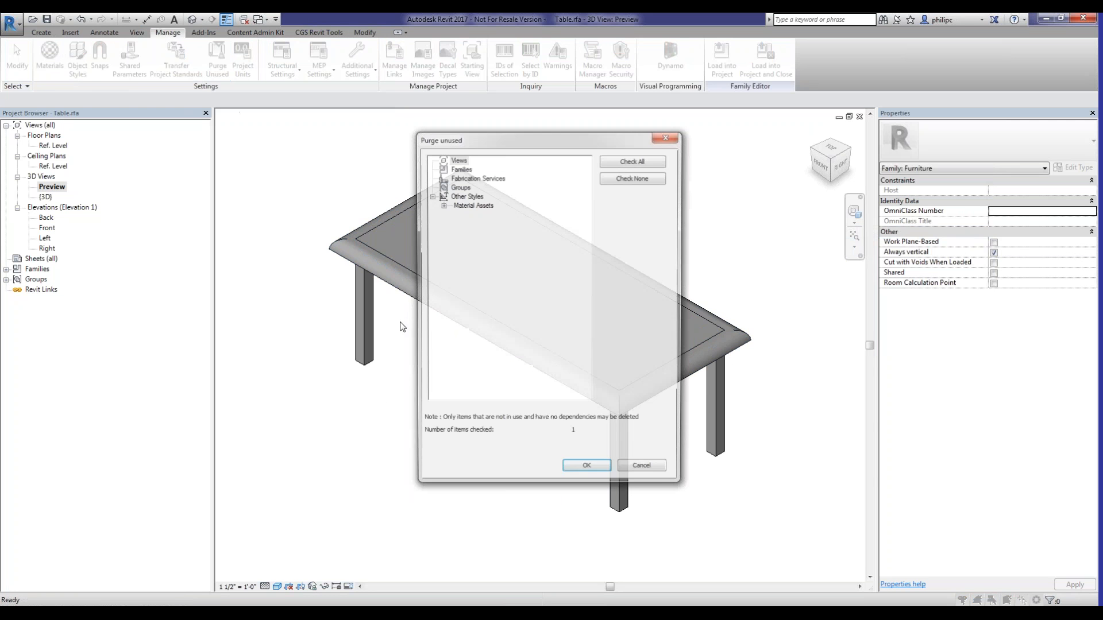
{"action": "left_click", "coordinate": [586, 466]}
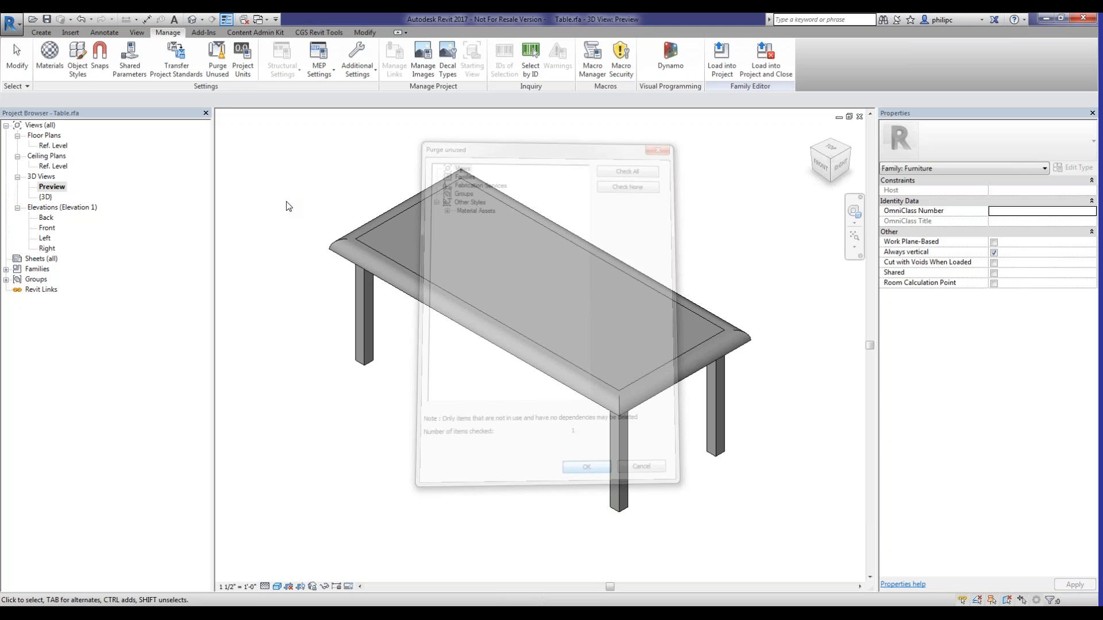
{"action": "left_click", "coordinate": [218, 63]}
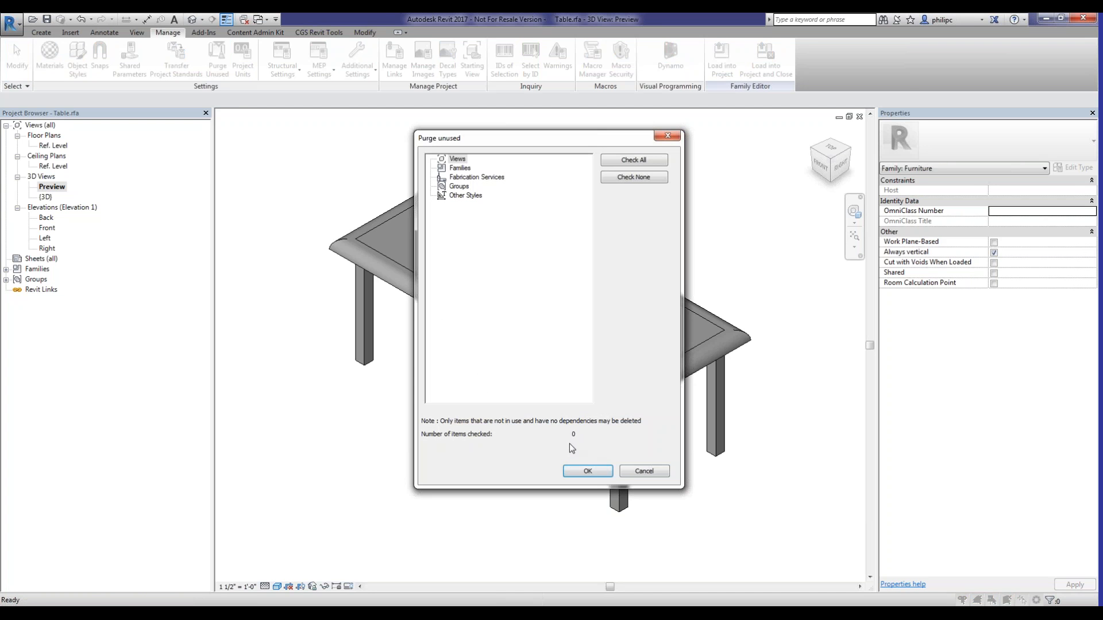
{"action": "left_click", "coordinate": [588, 471]}
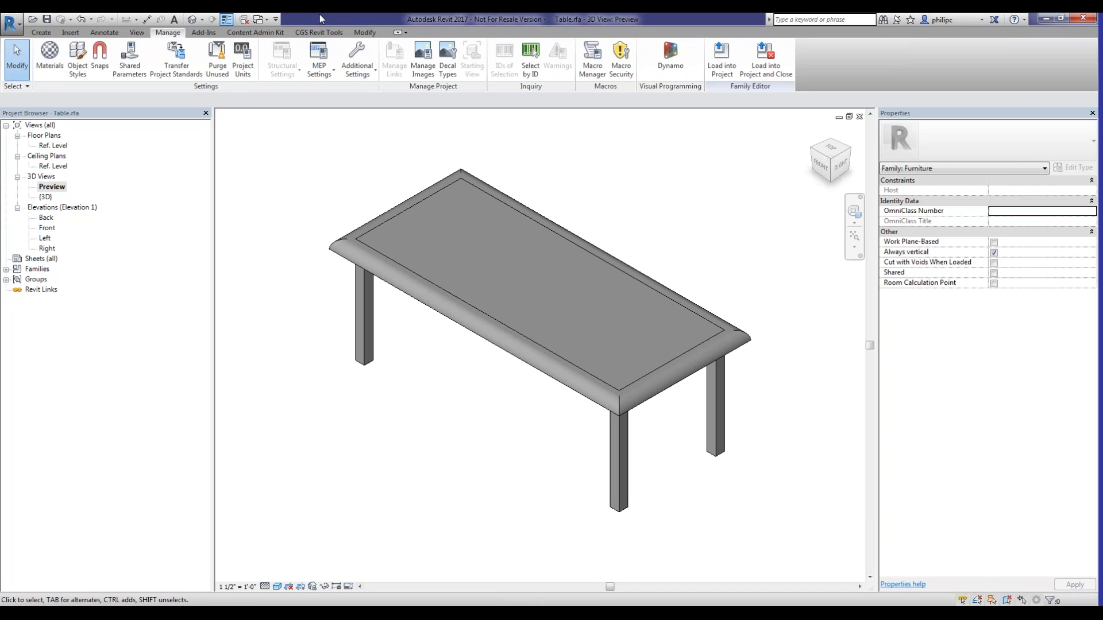
Save the family as Table.rfa on the Desktop with Compact File, thumbnail source 3D View: Preview and regeneration of an out-of-date view enabled
{"action": "left_click", "coordinate": [11, 24]}
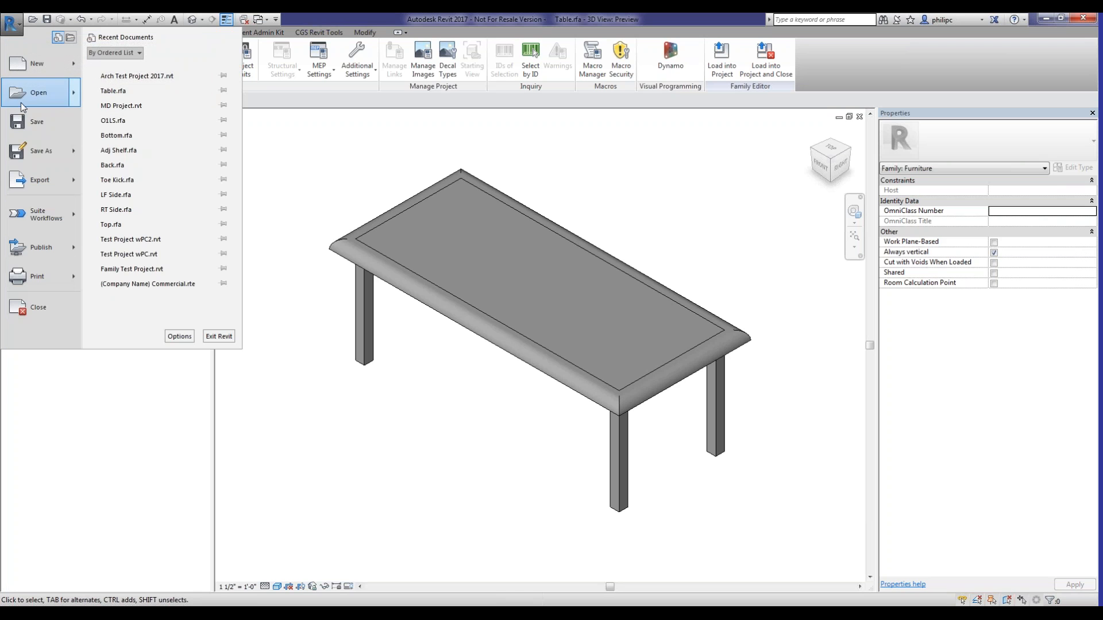
{"action": "mouse_move", "coordinate": [20, 151]}
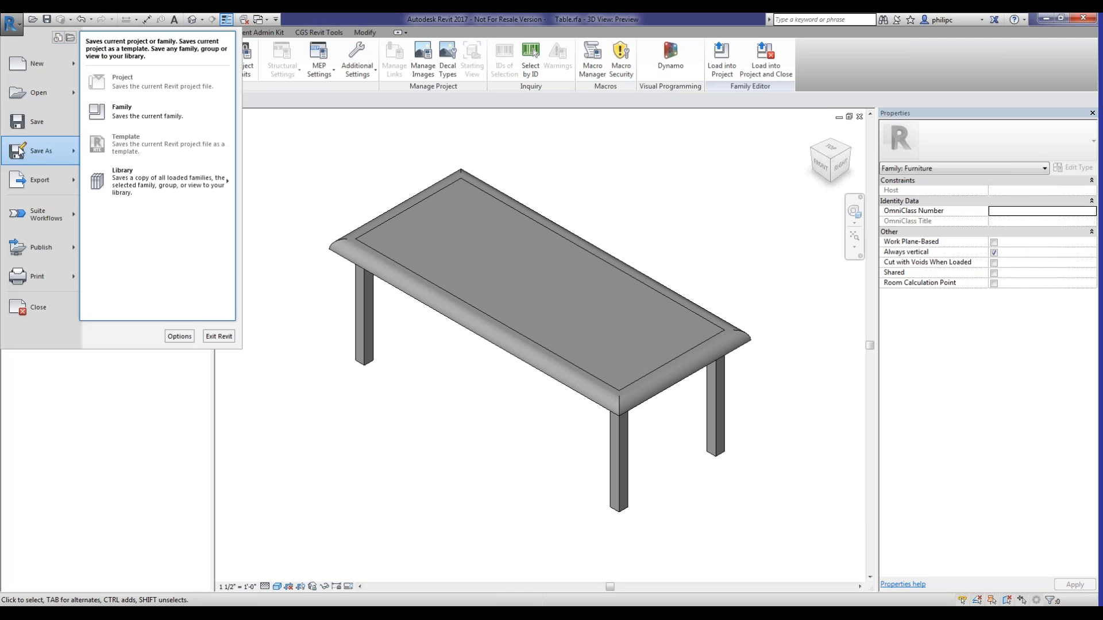
{"action": "left_click", "coordinate": [142, 115]}
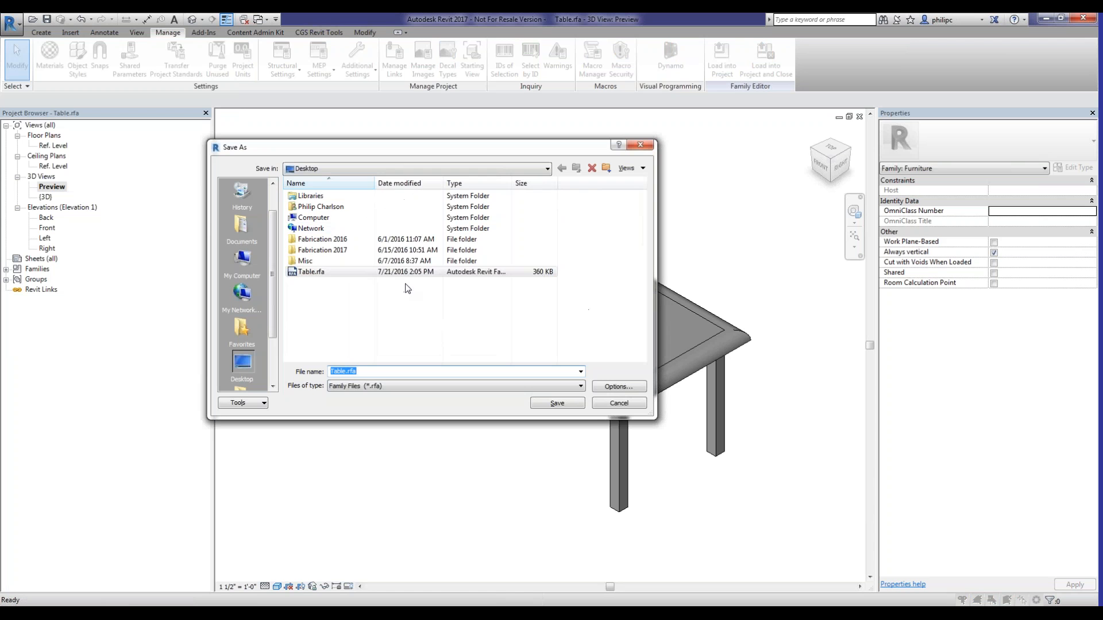
{"action": "left_click", "coordinate": [620, 386]}
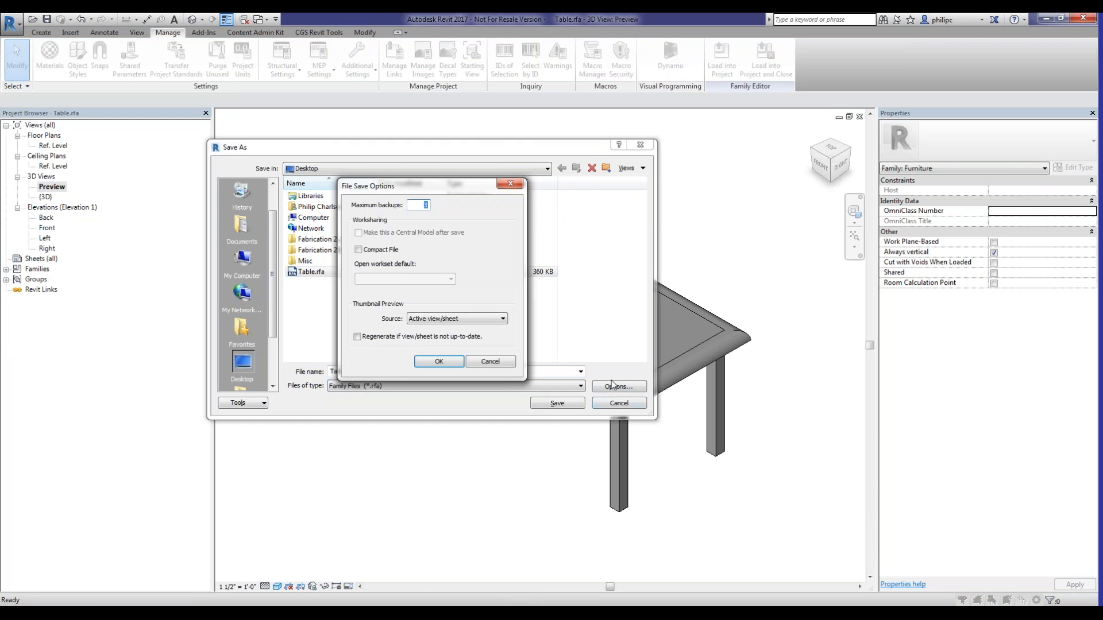
{"action": "left_click", "coordinate": [358, 250]}
{"action": "left_click", "coordinate": [428, 319]}
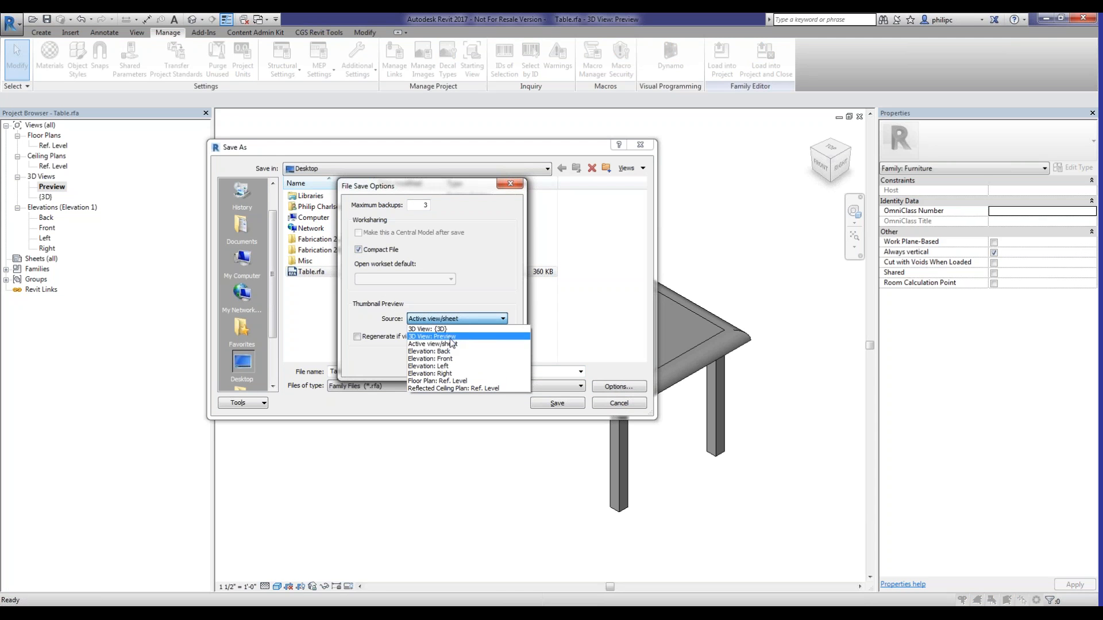
{"action": "left_click", "coordinate": [450, 337]}
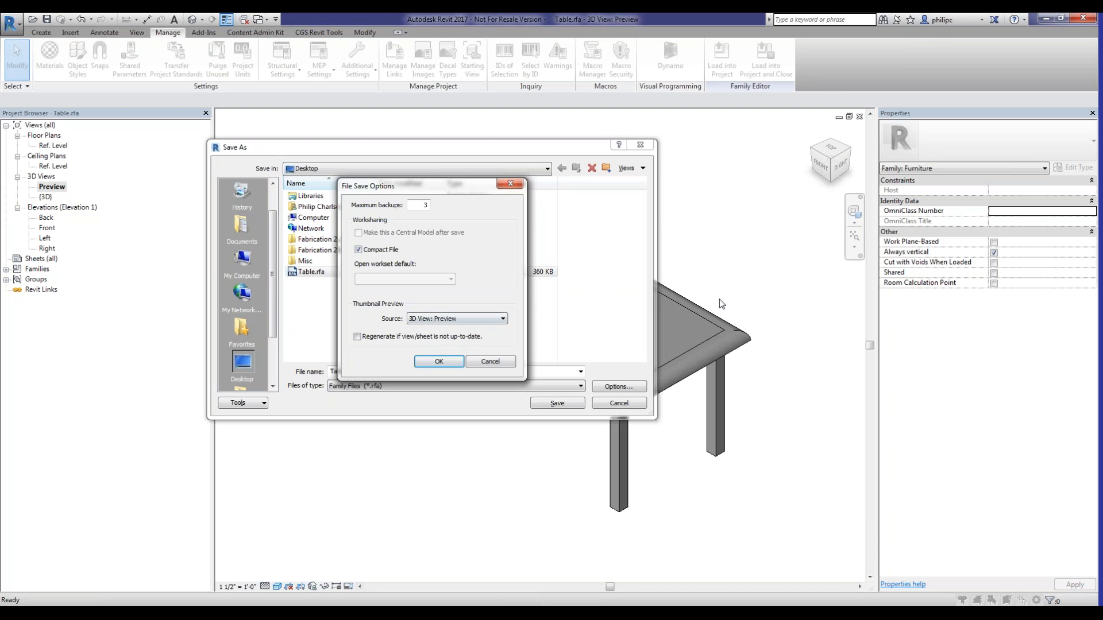
{"action": "left_click", "coordinate": [357, 336]}
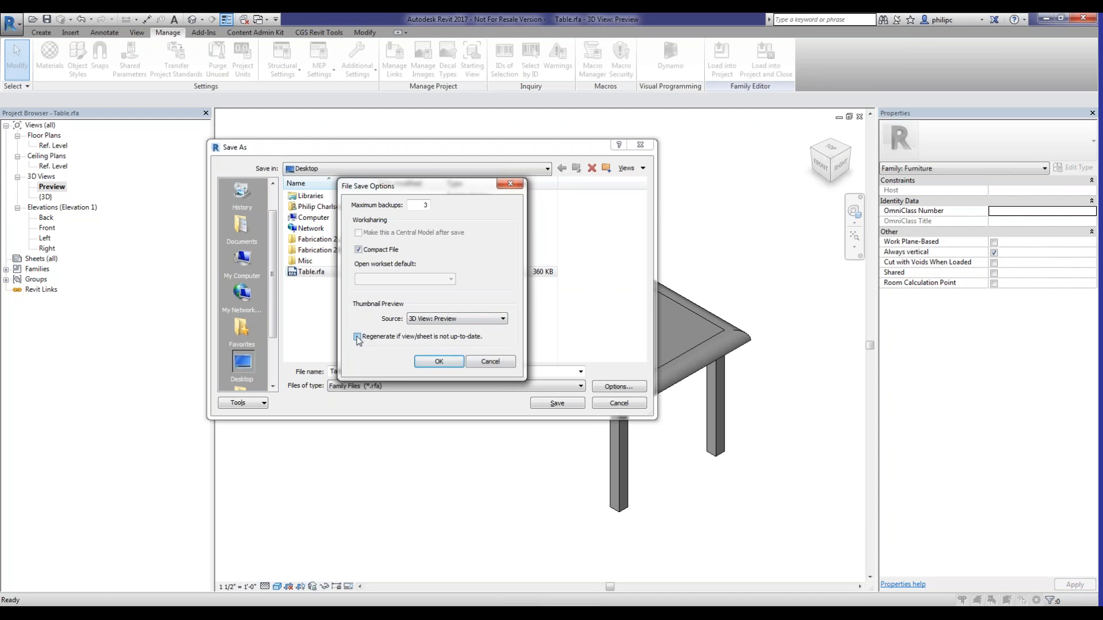
{"action": "left_click", "coordinate": [440, 360]}
{"action": "left_click", "coordinate": [556, 404]}
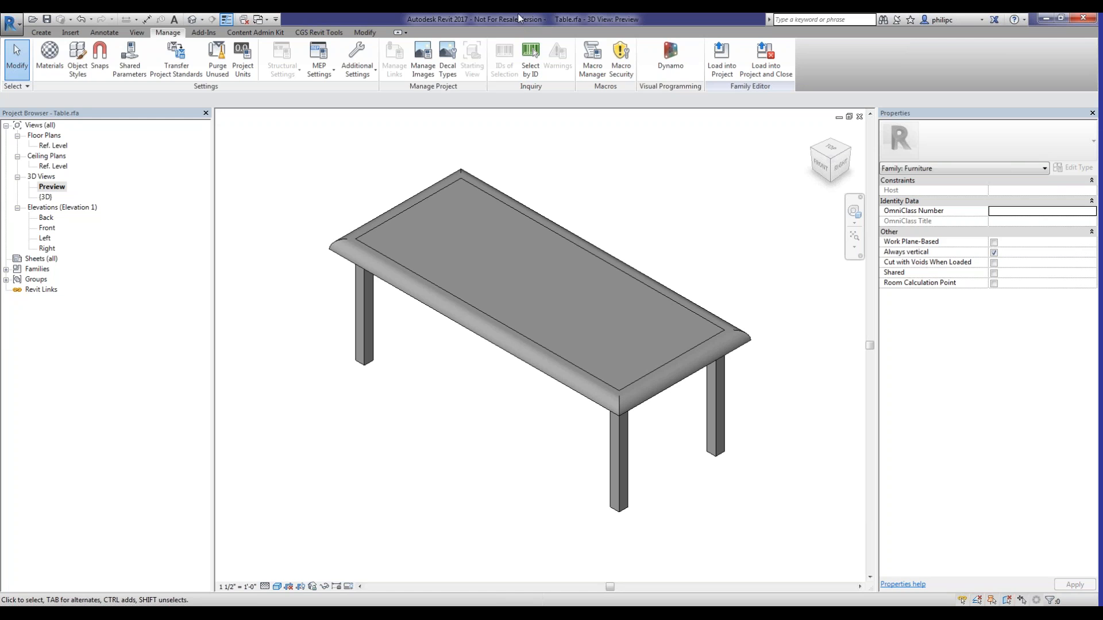
Close the Table family to return to the Arch Test Project 2017 project
{"action": "left_click", "coordinate": [10, 23]}
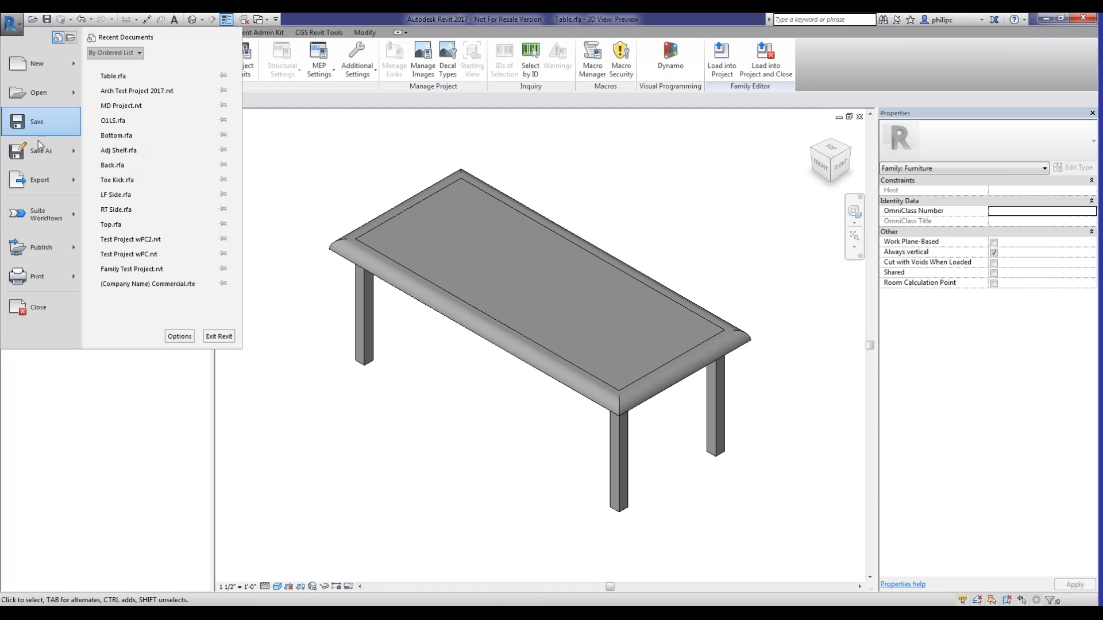
{"action": "left_click", "coordinate": [51, 310]}
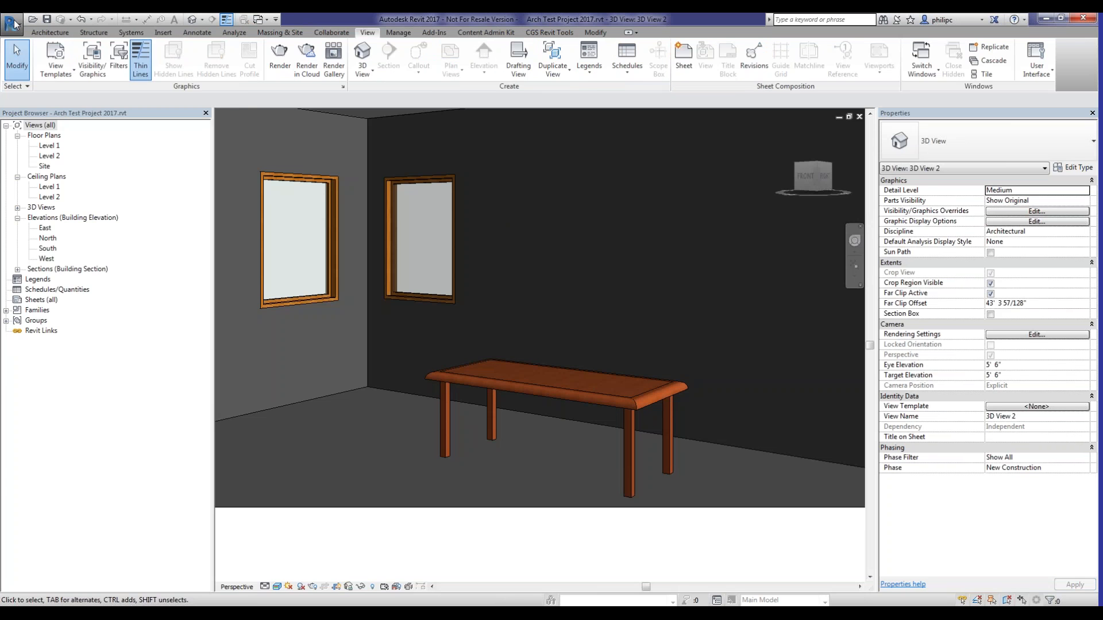
{"action": "left_click", "coordinate": [13, 23]}
{"action": "mouse_move", "coordinate": [36, 71]}
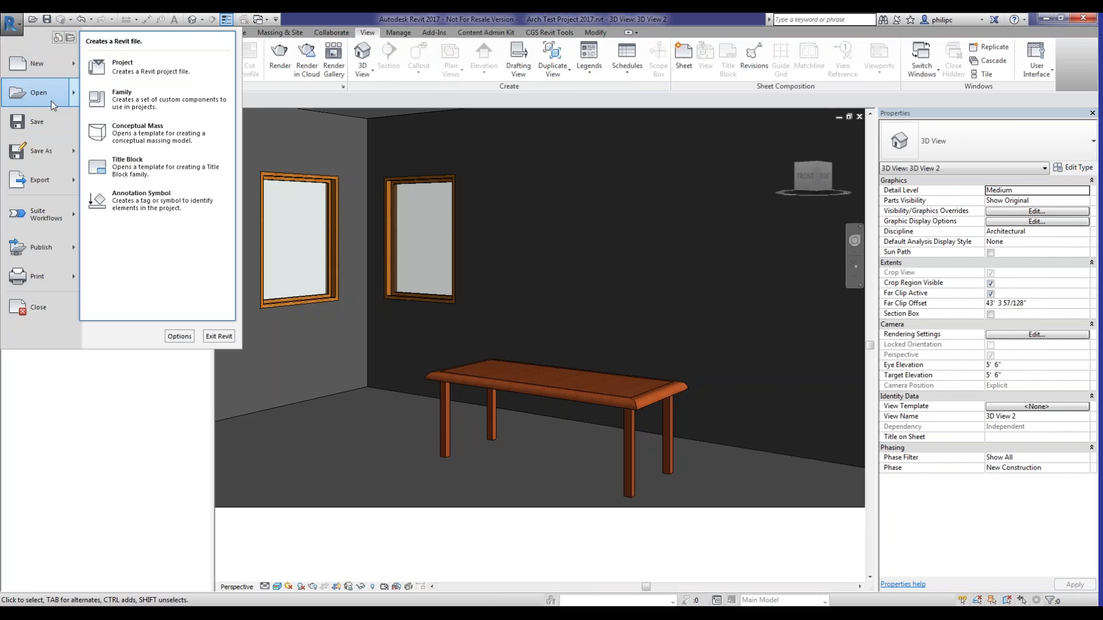
{"action": "mouse_move", "coordinate": [50, 101]}
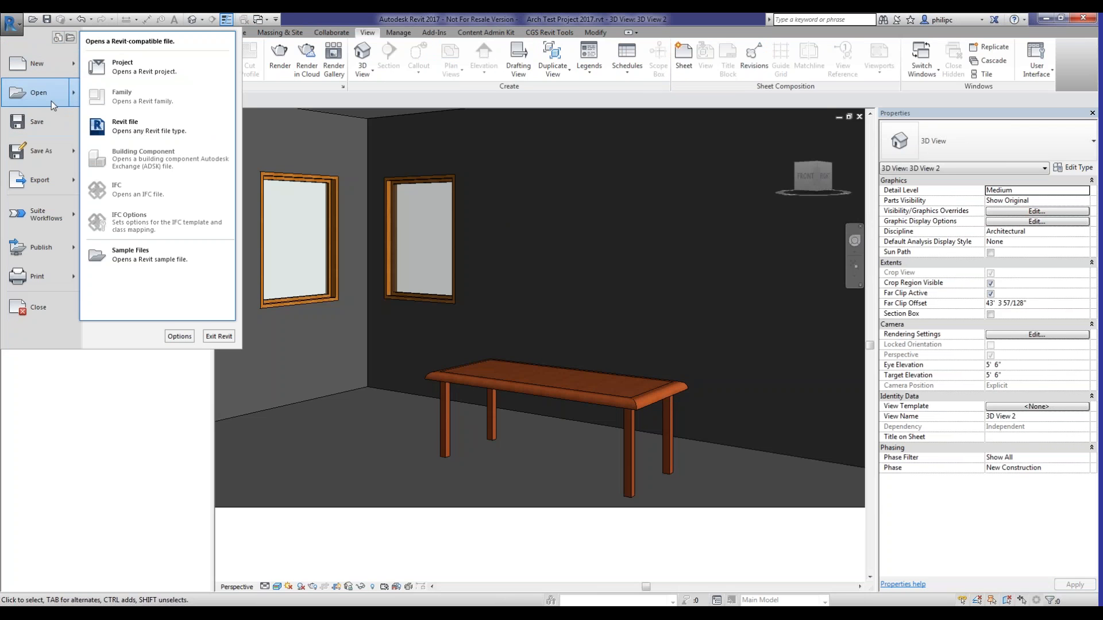
{"action": "left_click", "coordinate": [130, 92]}
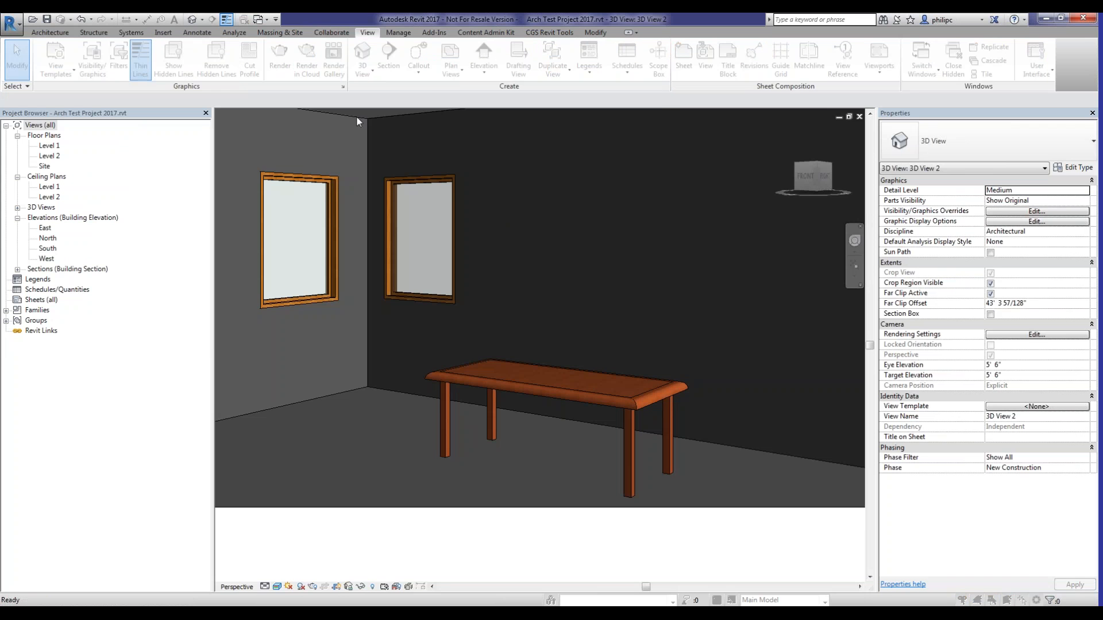
{"action": "key", "text": "Escape"}
Switch to the Level 1 floor plan and open Gas Fired Furnace - Direct Vent.rfa from Documents, __Rollout Events, 2016 Webinars, Revit Content
{"action": "double_click", "coordinate": [50, 146]}
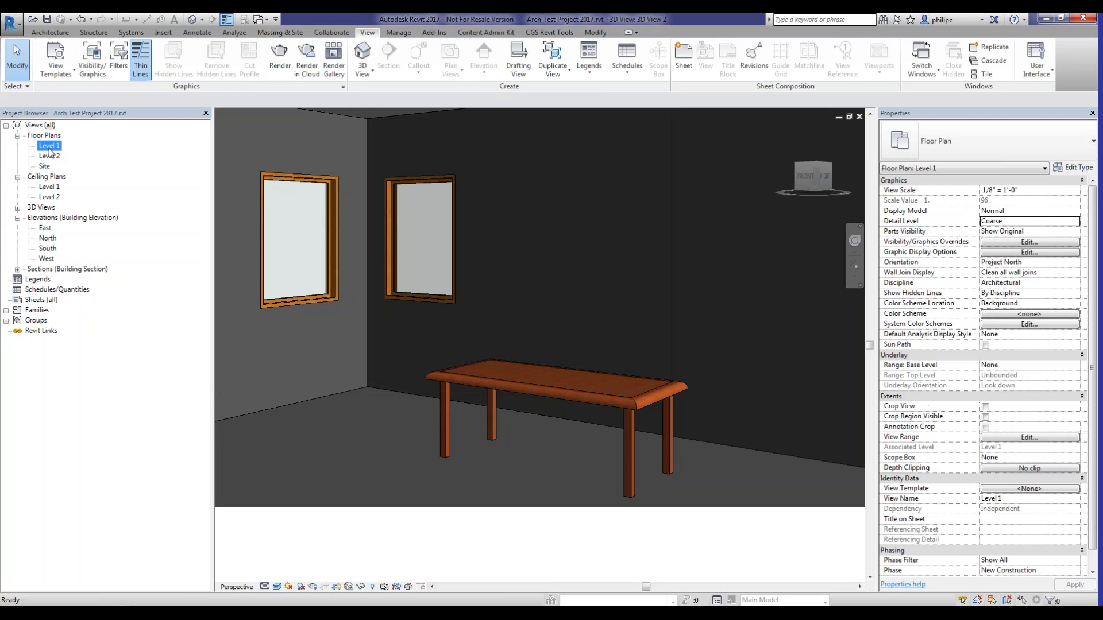
{"action": "left_click", "coordinate": [7, 25]}
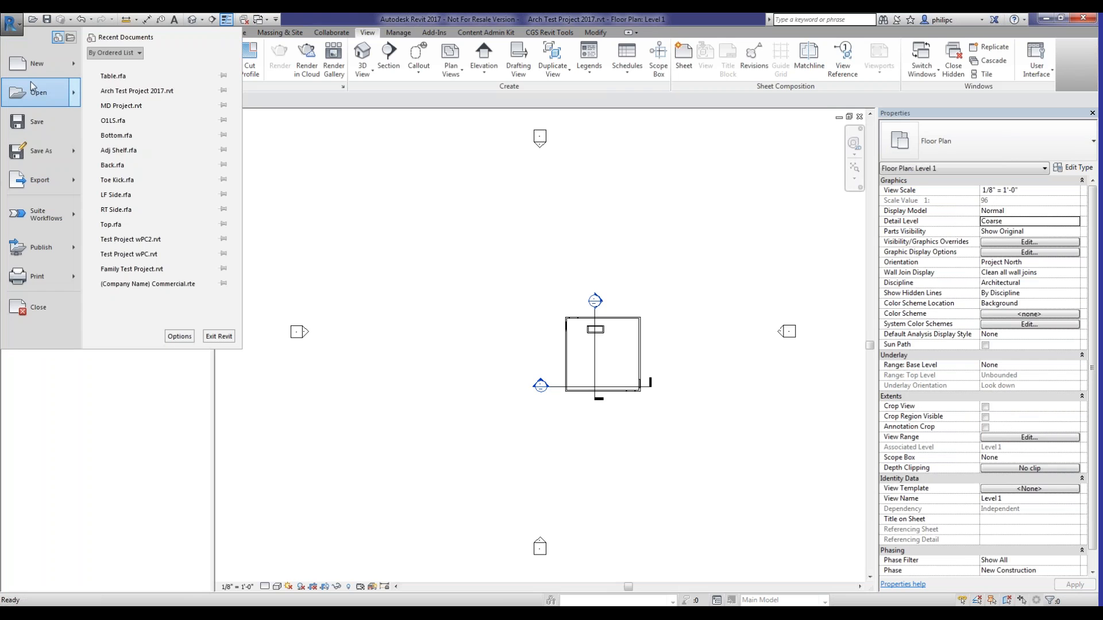
{"action": "mouse_move", "coordinate": [33, 85]}
{"action": "left_click", "coordinate": [132, 80]}
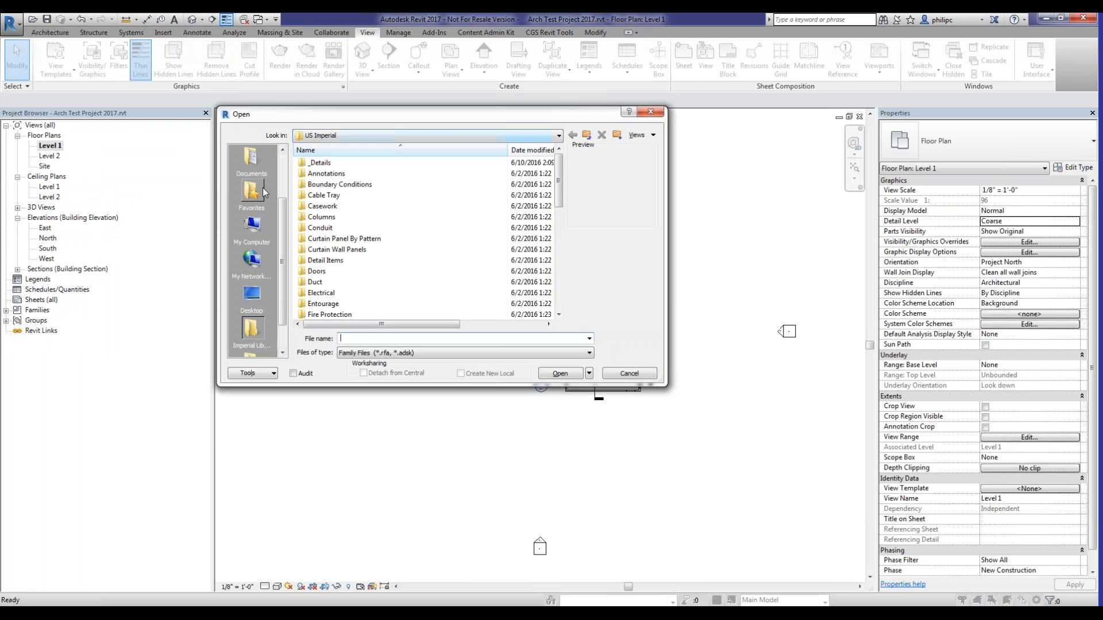
{"action": "left_click", "coordinate": [251, 156]}
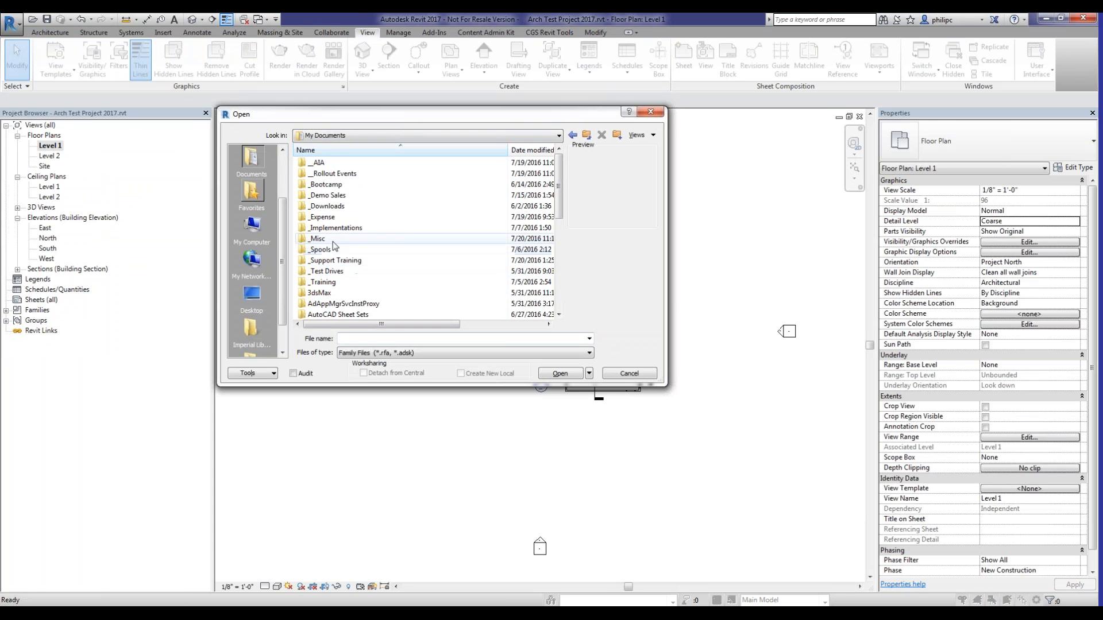
{"action": "double_click", "coordinate": [330, 173]}
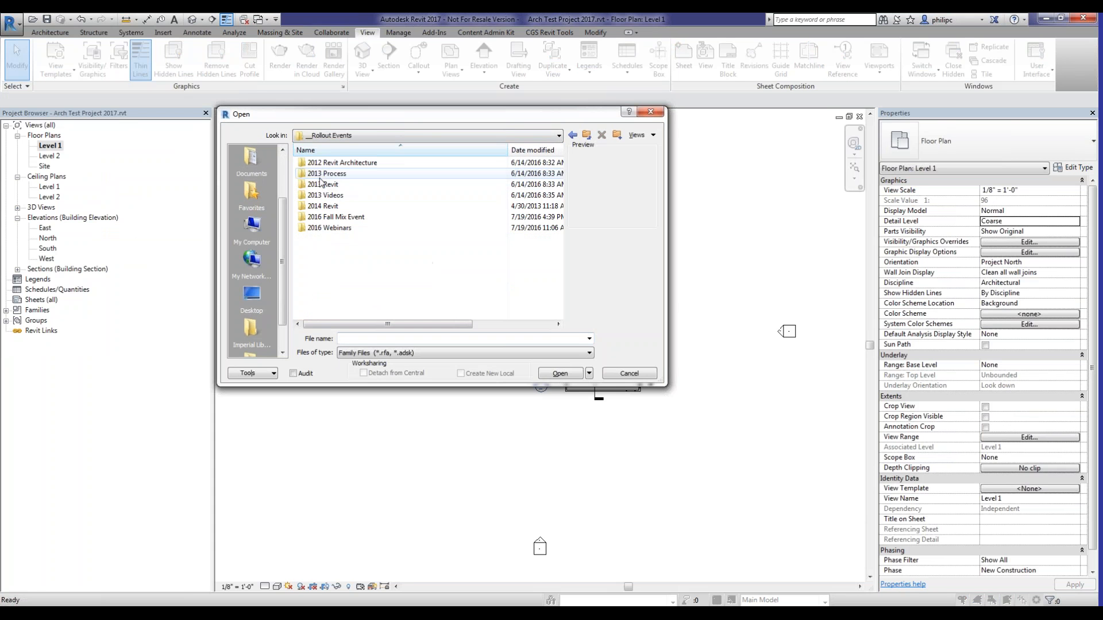
{"action": "double_click", "coordinate": [330, 229]}
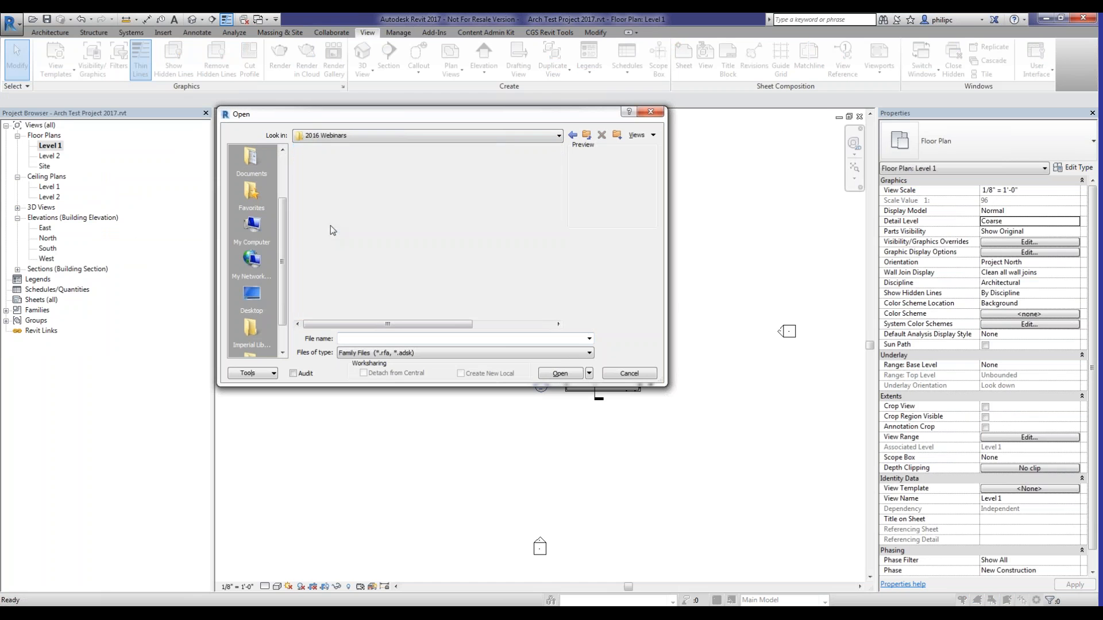
{"action": "double_click", "coordinate": [323, 163]}
{"action": "left_click", "coordinate": [323, 163]}
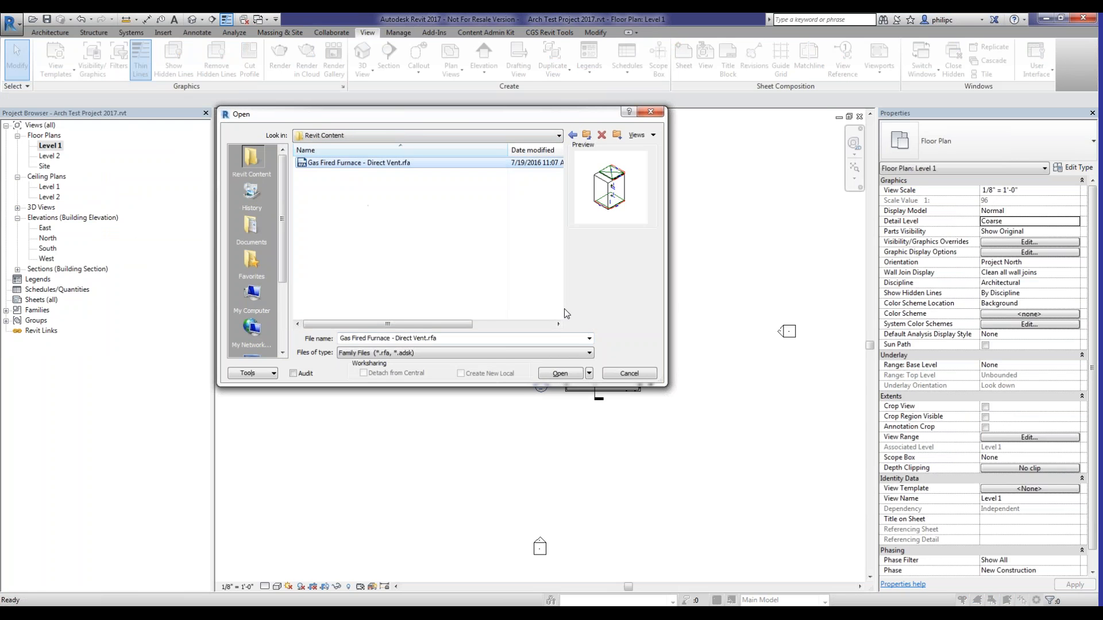
{"action": "left_click", "coordinate": [558, 373]}
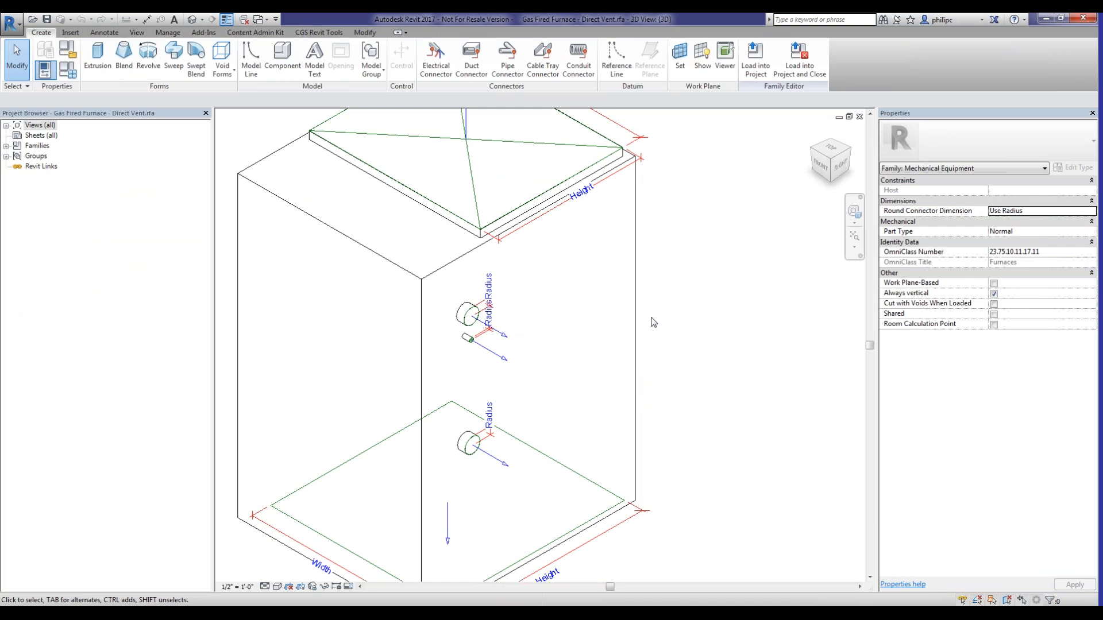
Examine the supply air connector on top of the furnace and the pipe and round connectors on its side
{"action": "scroll", "coordinate": [655, 379], "scroll_direction": "down", "scroll_amount": 2}
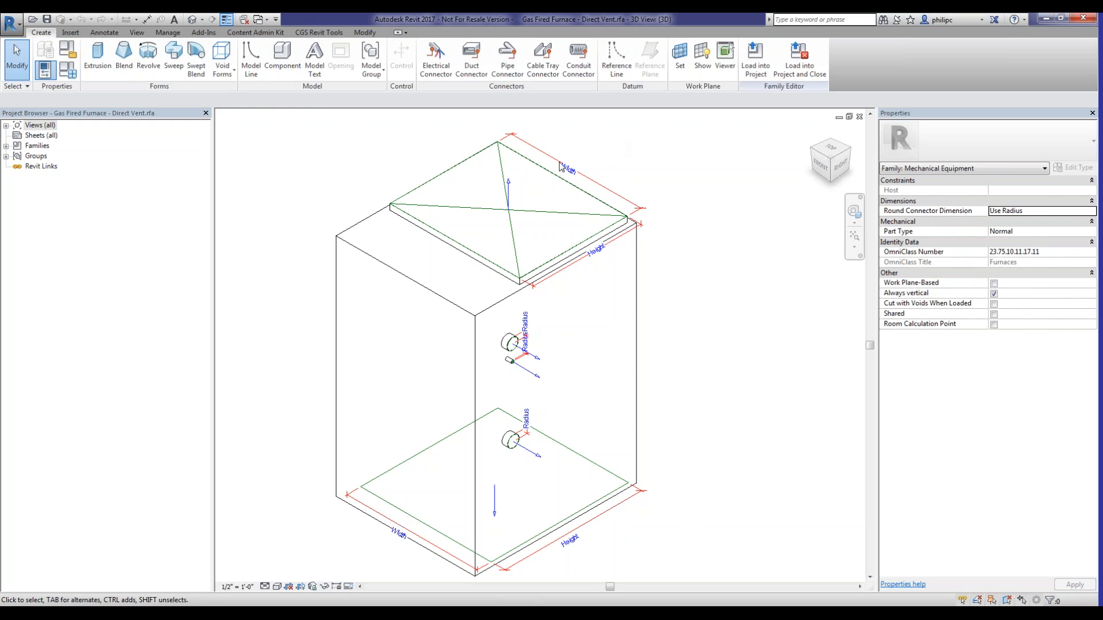
{"action": "left_click", "coordinate": [522, 209]}
{"action": "left_click", "coordinate": [691, 241]}
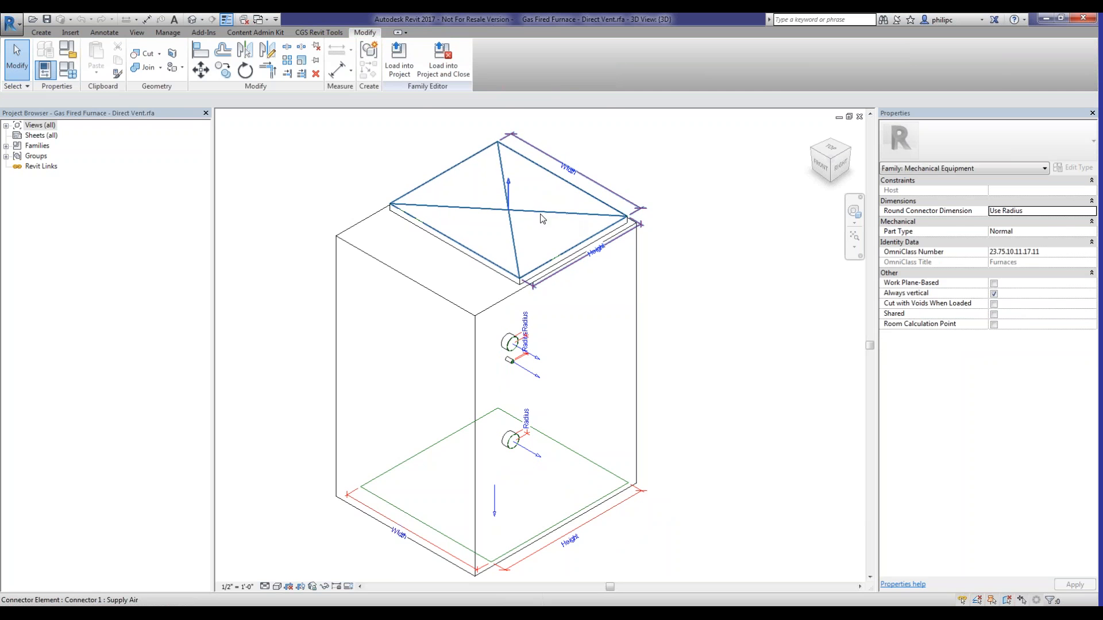
{"action": "scroll", "coordinate": [523, 213], "scroll_direction": "up", "scroll_amount": 5}
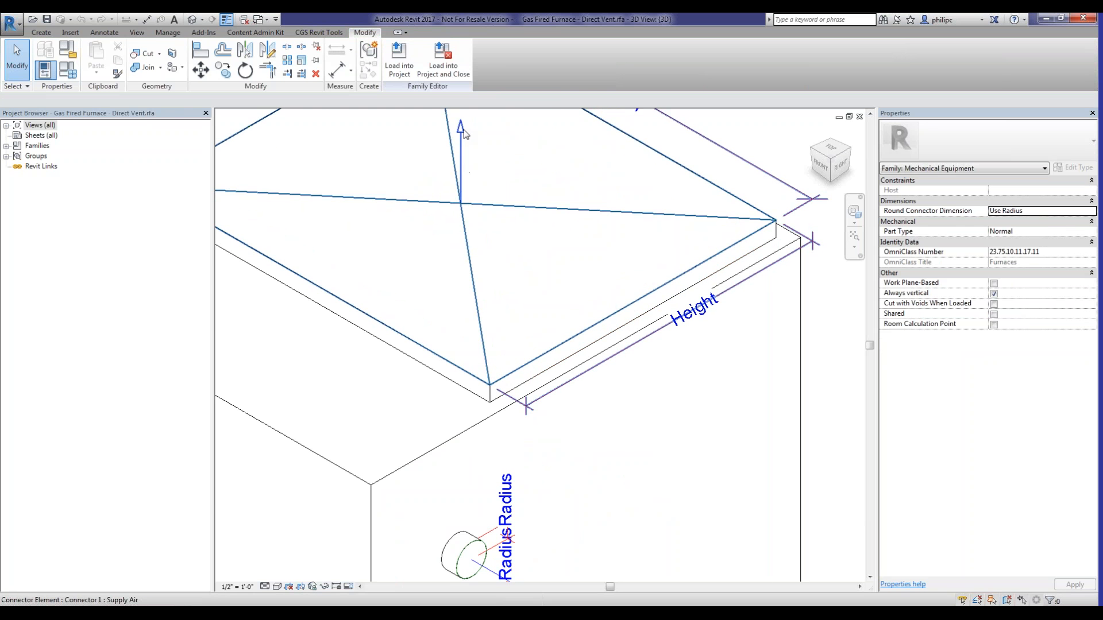
{"action": "scroll", "coordinate": [463, 156], "scroll_direction": "down", "scroll_amount": 5}
{"action": "scroll", "coordinate": [491, 396], "scroll_direction": "up", "scroll_amount": 4}
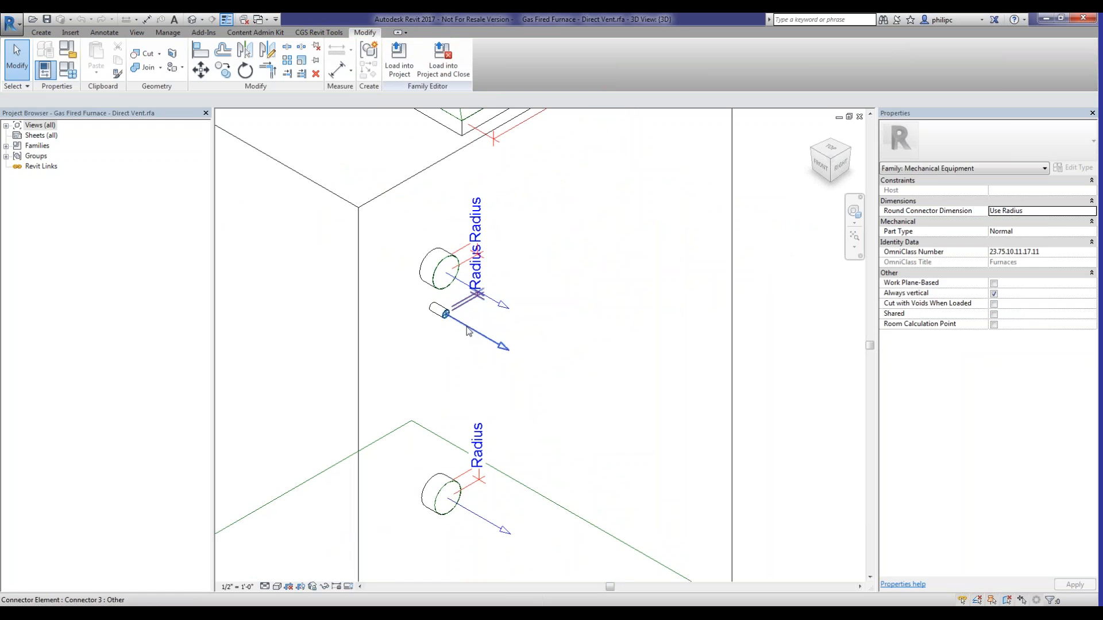
{"action": "scroll", "coordinate": [573, 272], "scroll_direction": "down", "scroll_amount": 2}
{"action": "scroll", "coordinate": [572, 322], "scroll_direction": "down", "scroll_amount": 2}
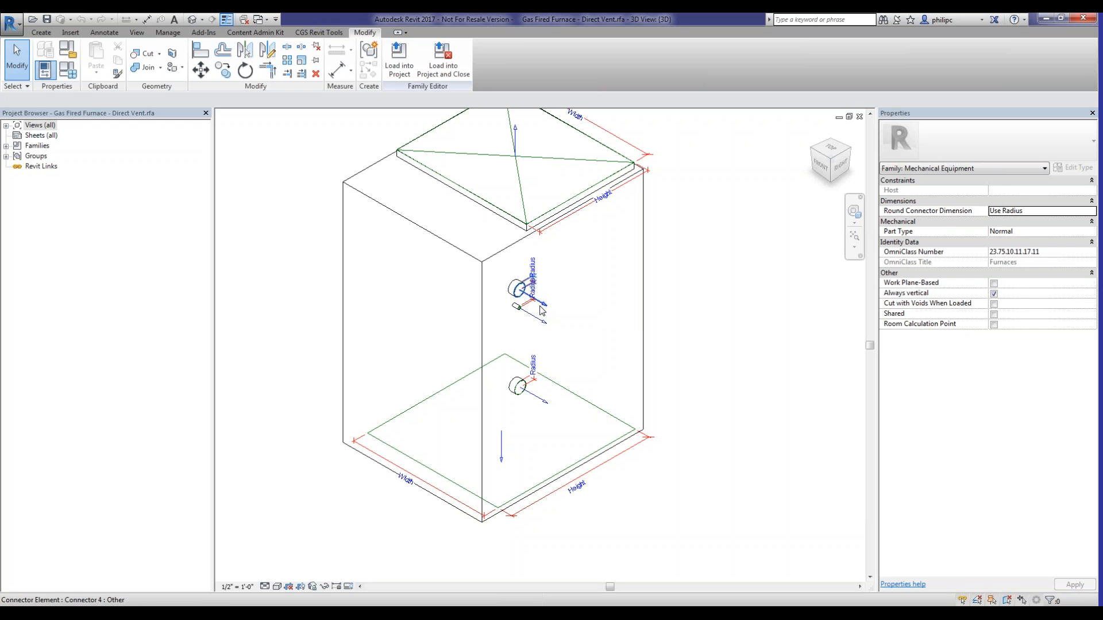
Inspect the properties of the upper round combustion air connector on the furnace's side, and clear the selection
{"action": "left_click", "coordinate": [541, 310]}
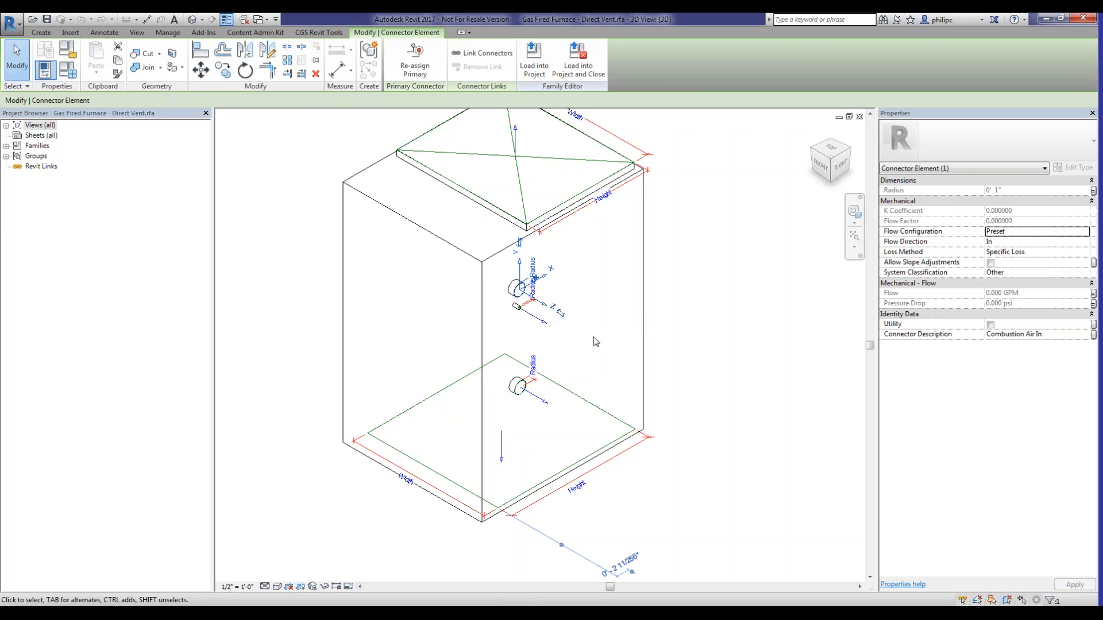
{"action": "scroll", "coordinate": [572, 332], "scroll_direction": "up", "scroll_amount": 2}
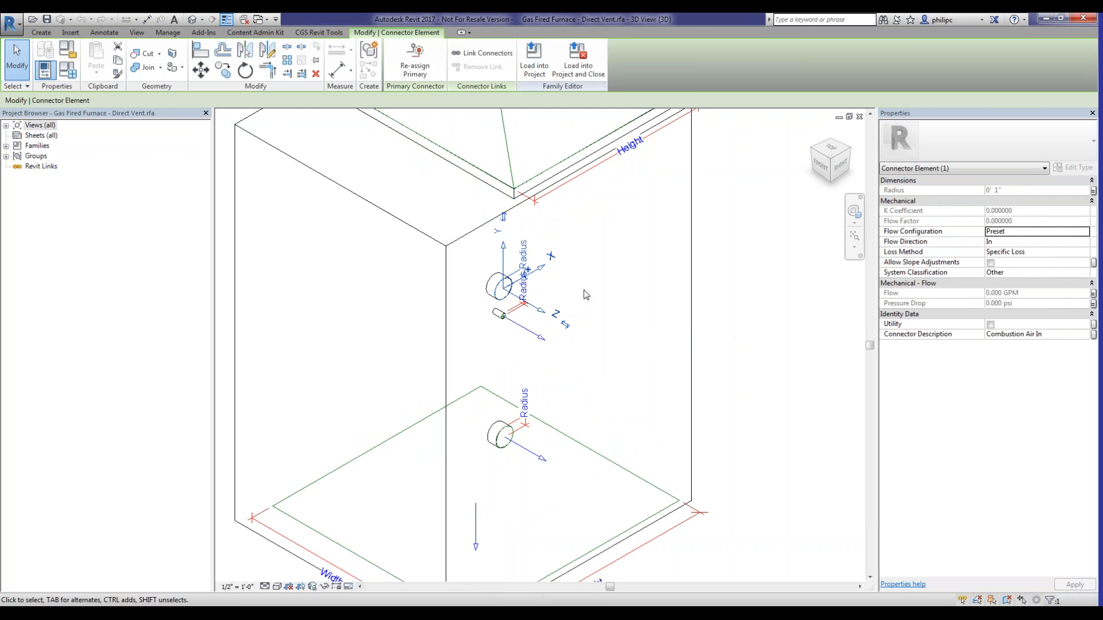
{"action": "left_click", "coordinate": [581, 308]}
{"action": "scroll", "coordinate": [579, 308], "scroll_direction": "down", "scroll_amount": 2}
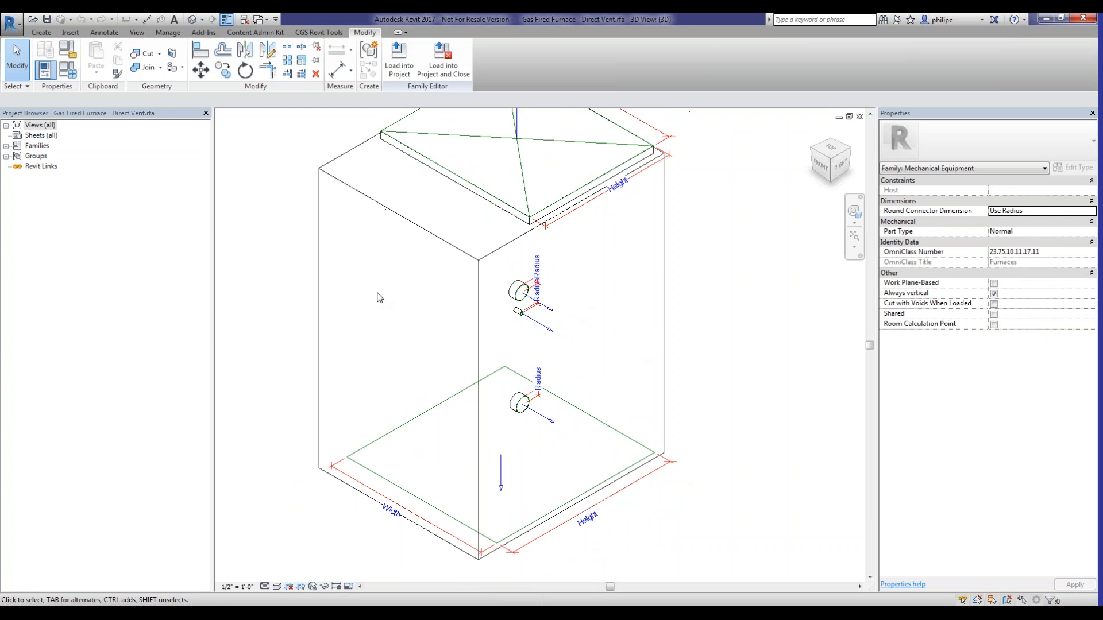
{"action": "left_click", "coordinate": [41, 33]}
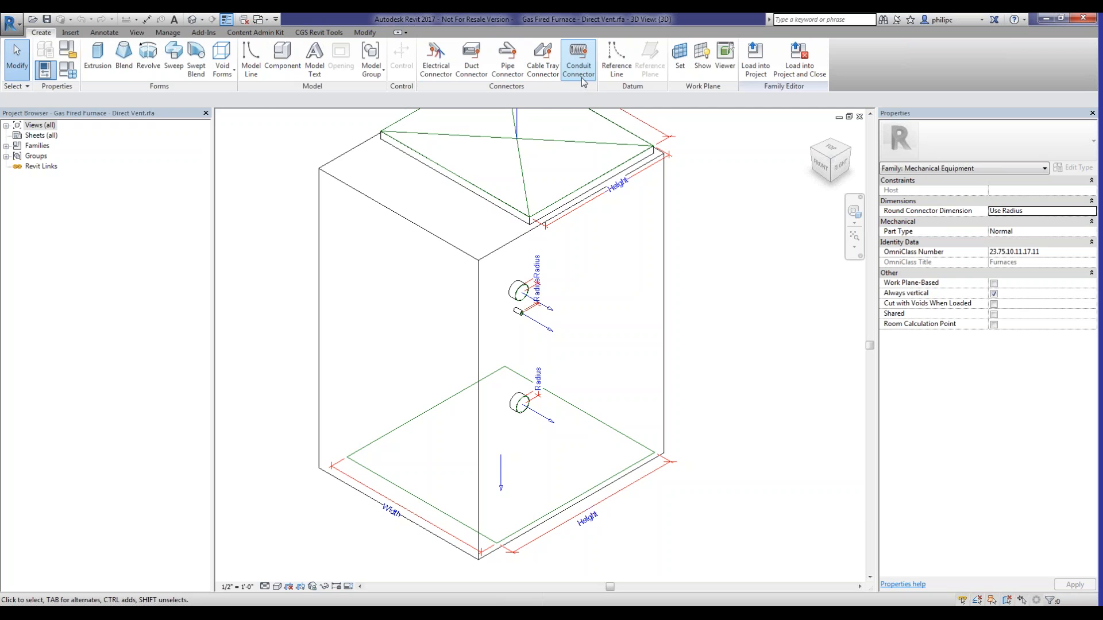
{"action": "left_click", "coordinate": [471, 66]}
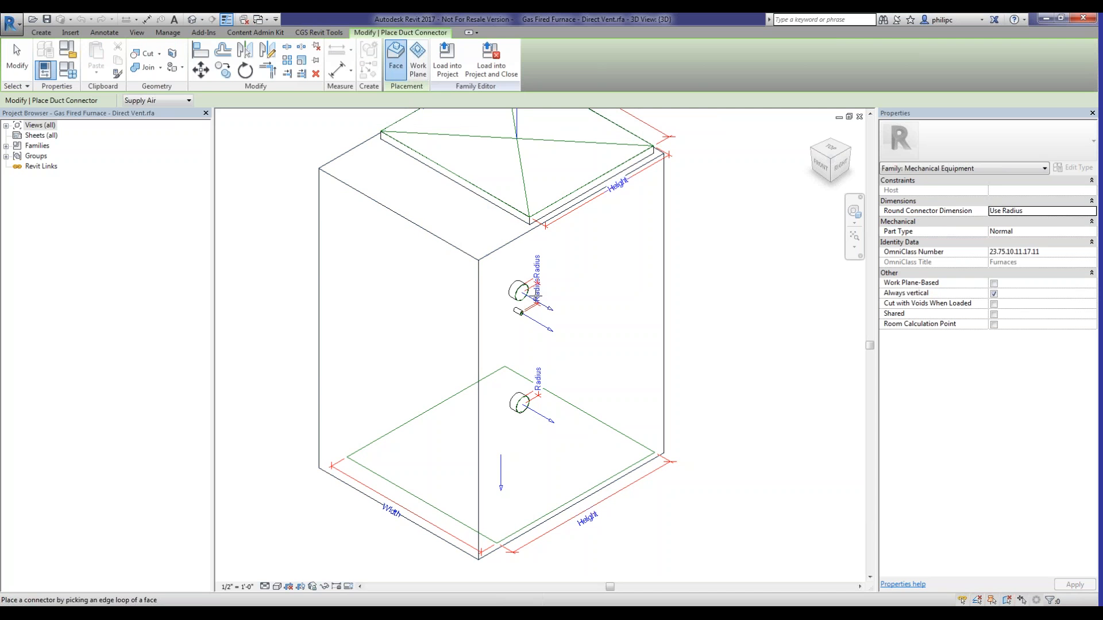
{"action": "scroll", "coordinate": [551, 281], "scroll_direction": "up", "scroll_amount": 4}
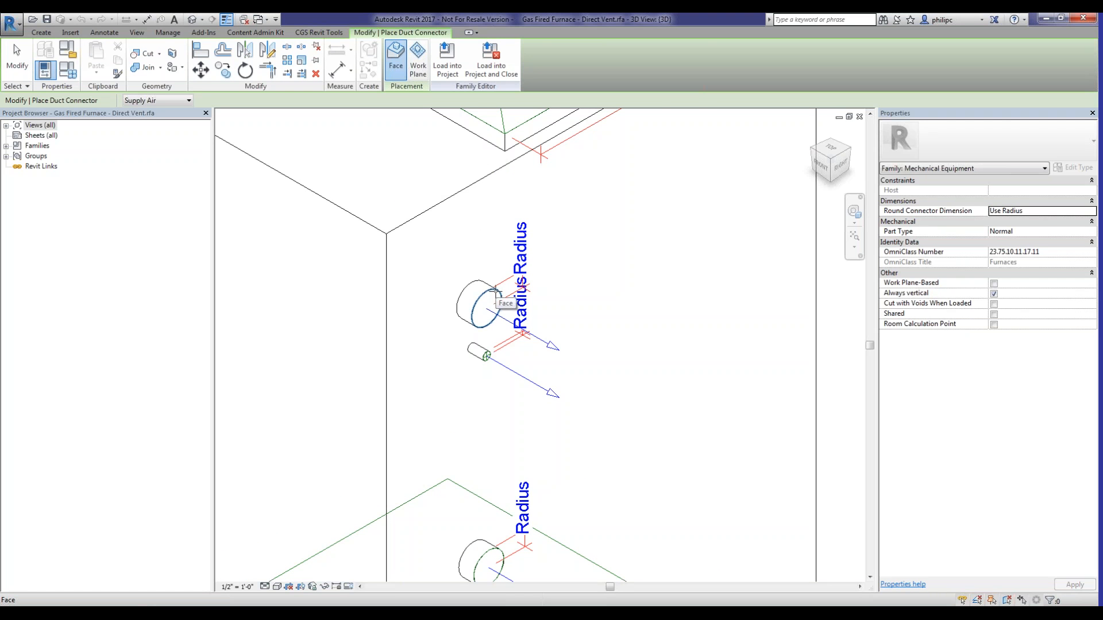
{"action": "scroll", "coordinate": [496, 290], "scroll_direction": "down", "scroll_amount": 5}
{"action": "key", "text": "Escape"}
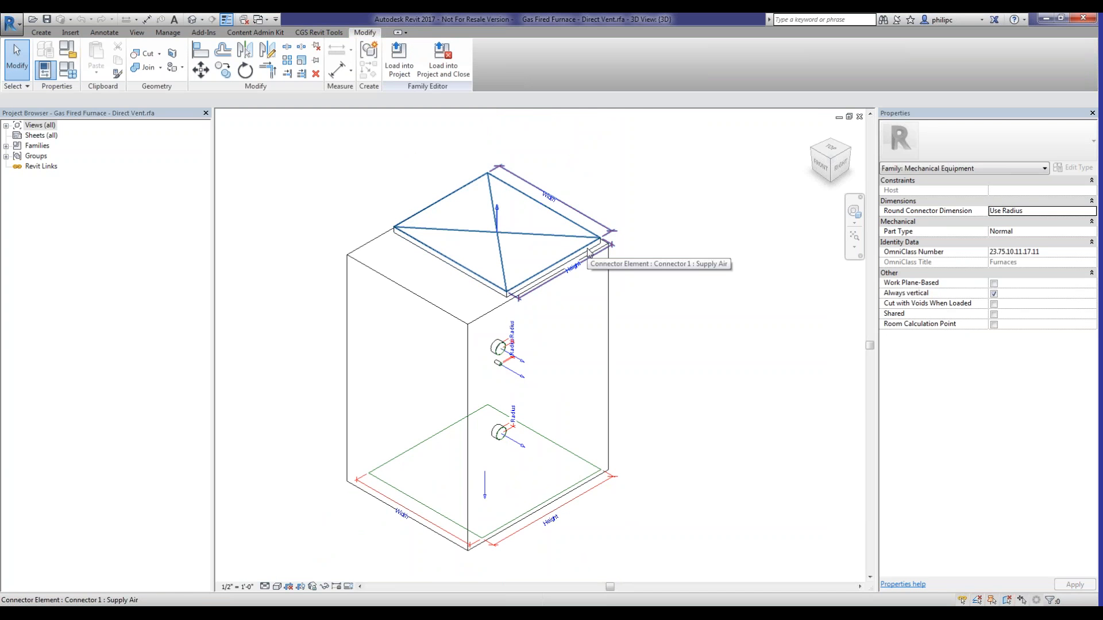
Examine the rectangular outlet extrusion on top of the furnace and review its supply air connector's properties
{"action": "scroll", "coordinate": [396, 231], "scroll_direction": "up", "scroll_amount": 5}
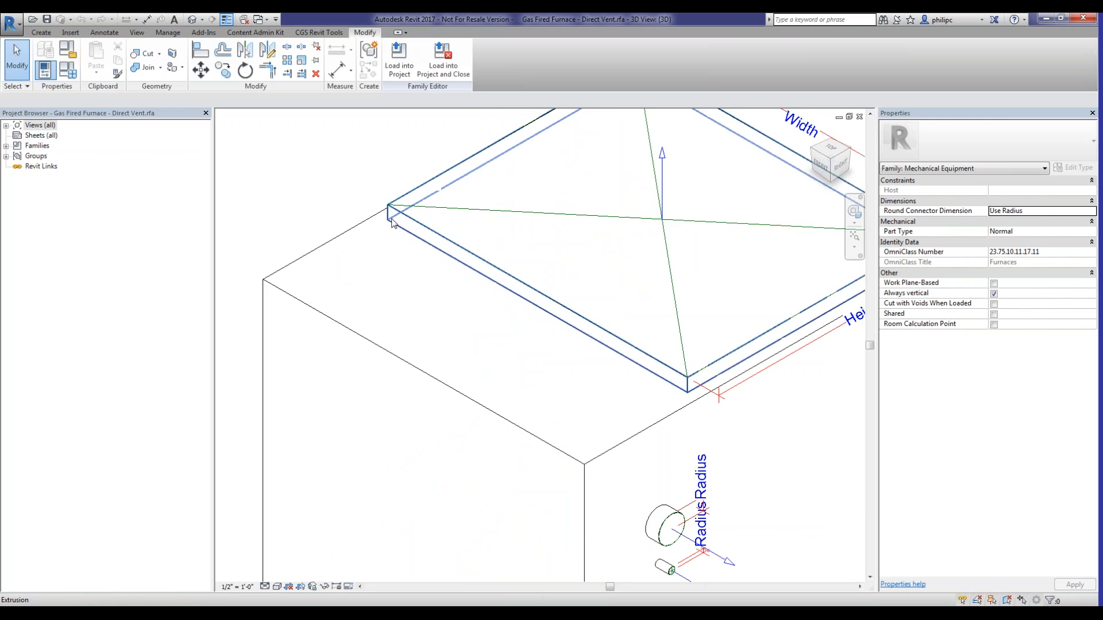
{"action": "scroll", "coordinate": [395, 217], "scroll_direction": "down", "scroll_amount": 2}
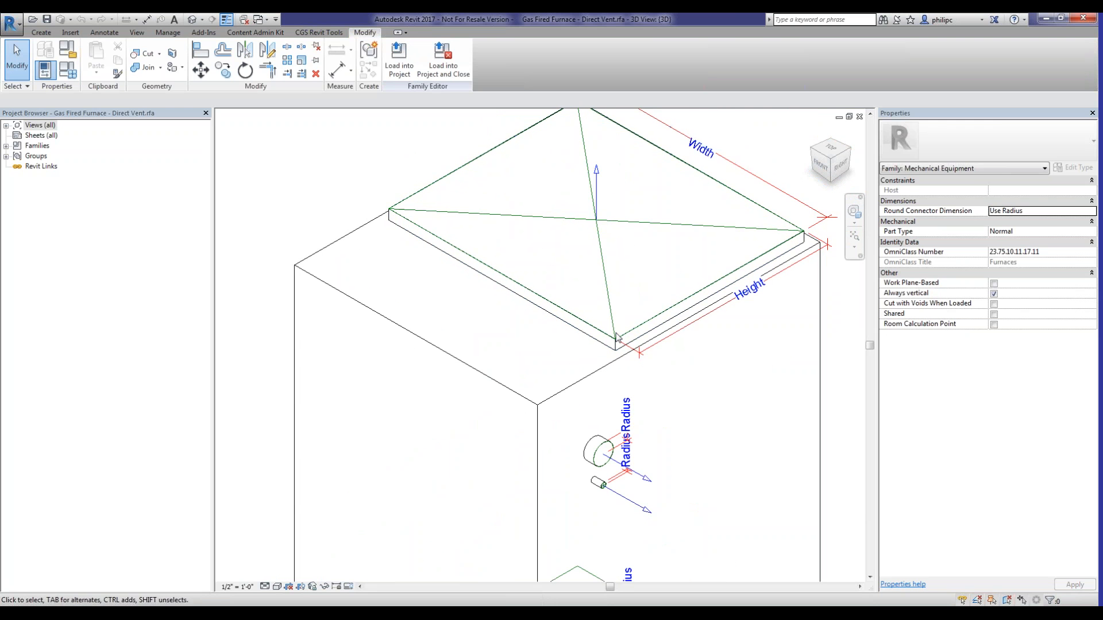
{"action": "scroll", "coordinate": [492, 227], "scroll_direction": "down", "scroll_amount": 2}
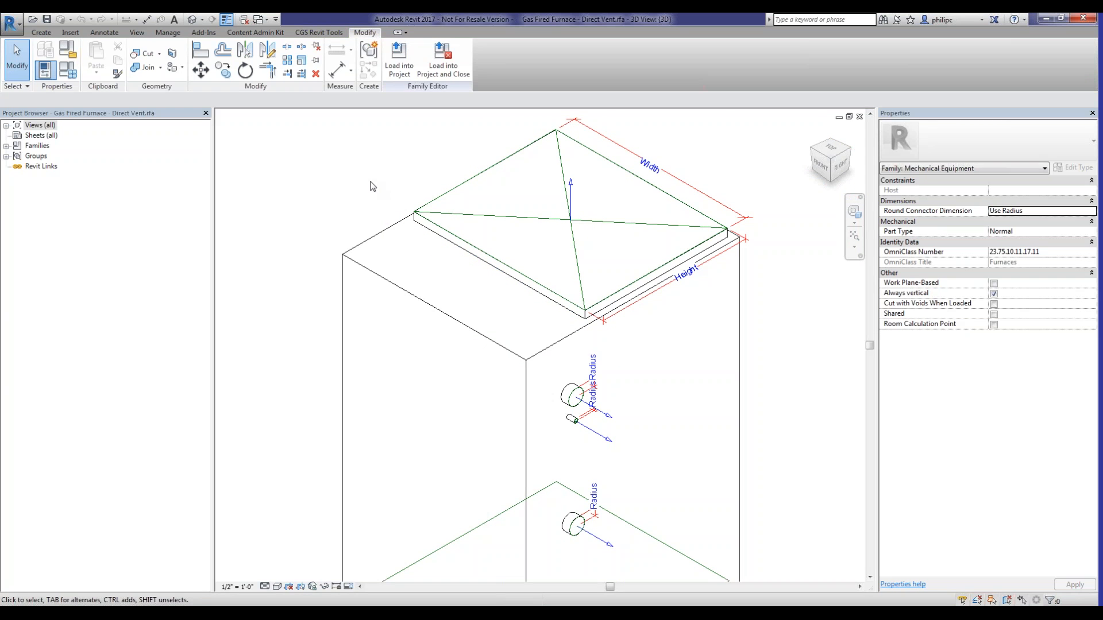
{"action": "scroll", "coordinate": [369, 182], "scroll_direction": "down", "scroll_amount": 1}
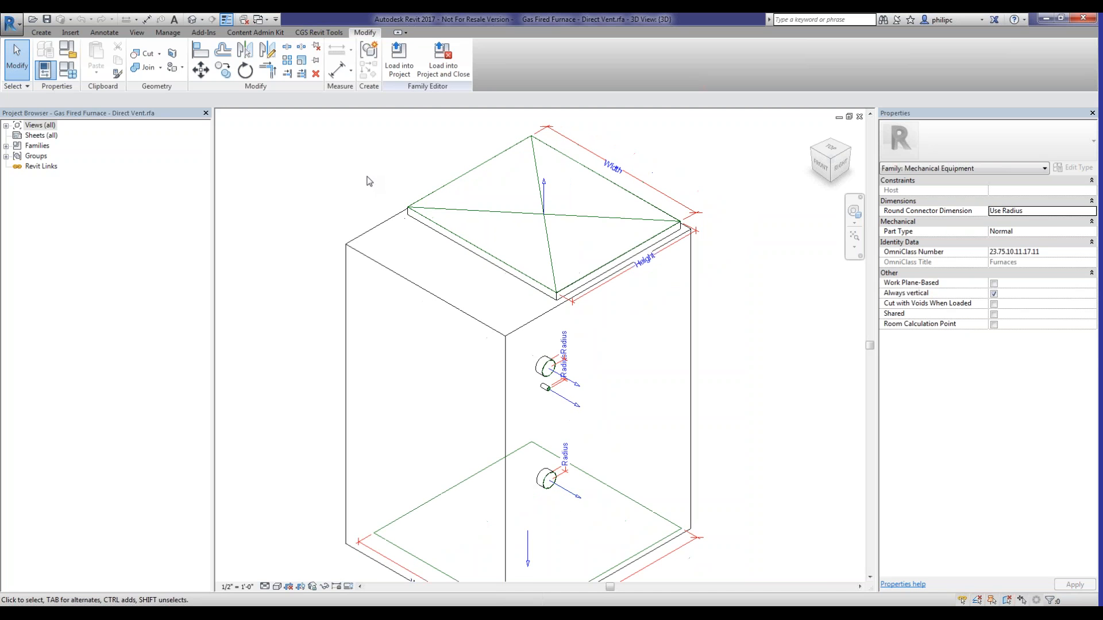
{"action": "scroll", "coordinate": [369, 182], "scroll_direction": "down", "scroll_amount": 1}
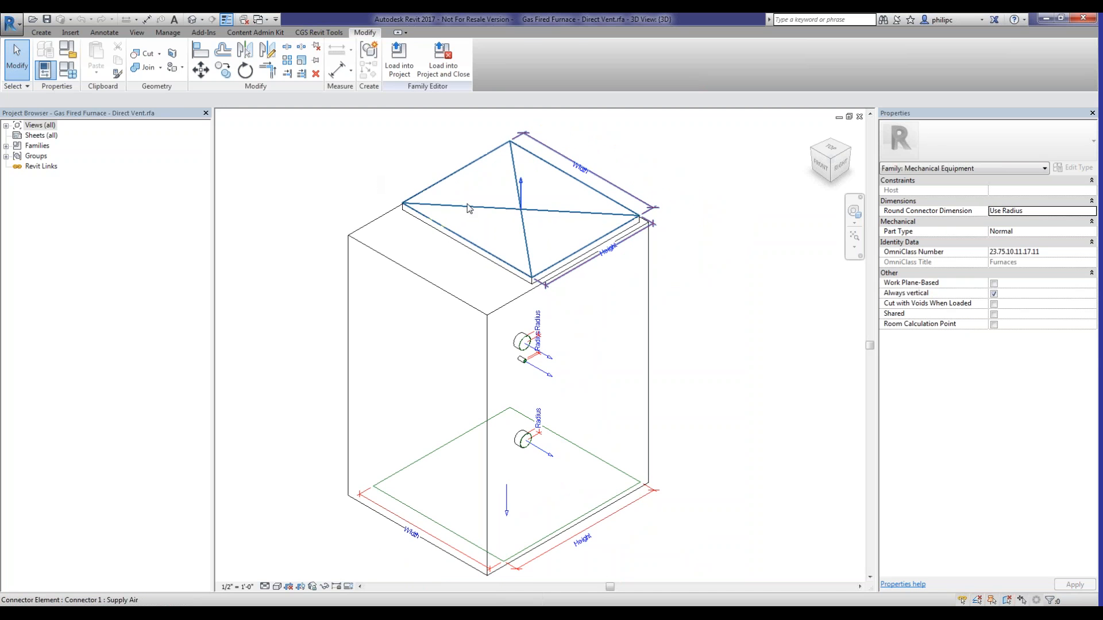
{"action": "left_click", "coordinate": [554, 226]}
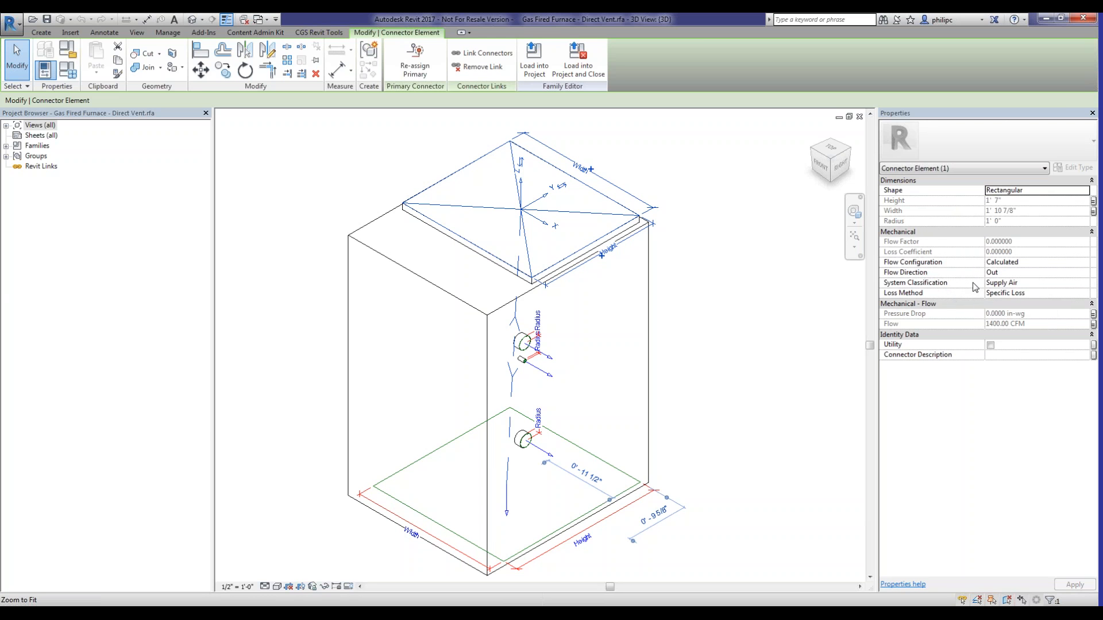
{"action": "left_click", "coordinate": [762, 300]}
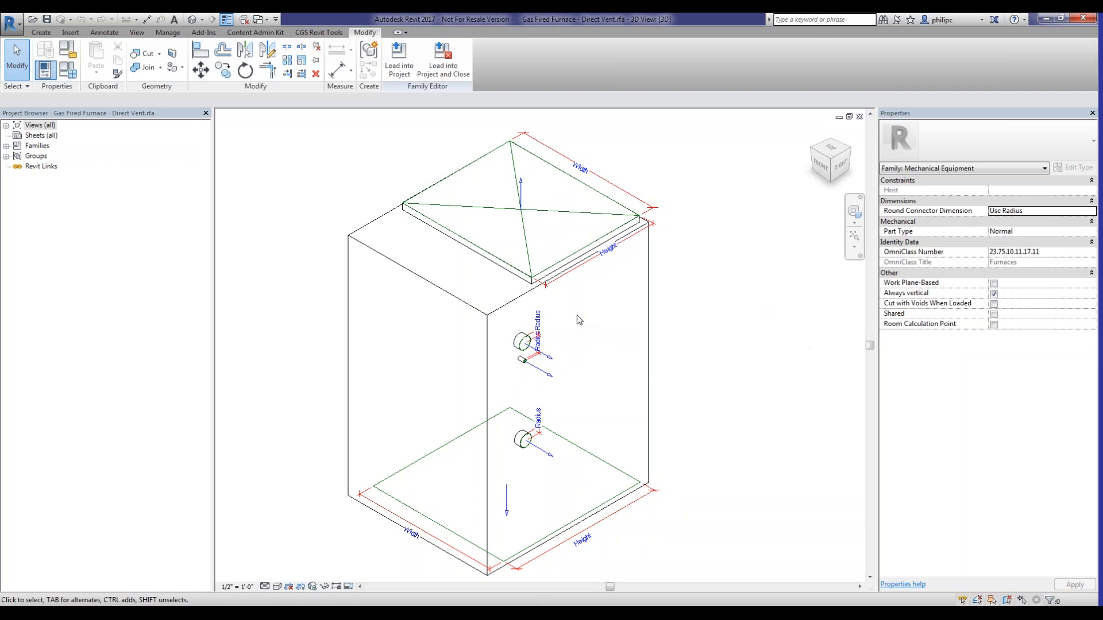
Compare the properties of the upper combustion air connector with those of the lower exhaust air connector
{"action": "left_click", "coordinate": [547, 355]}
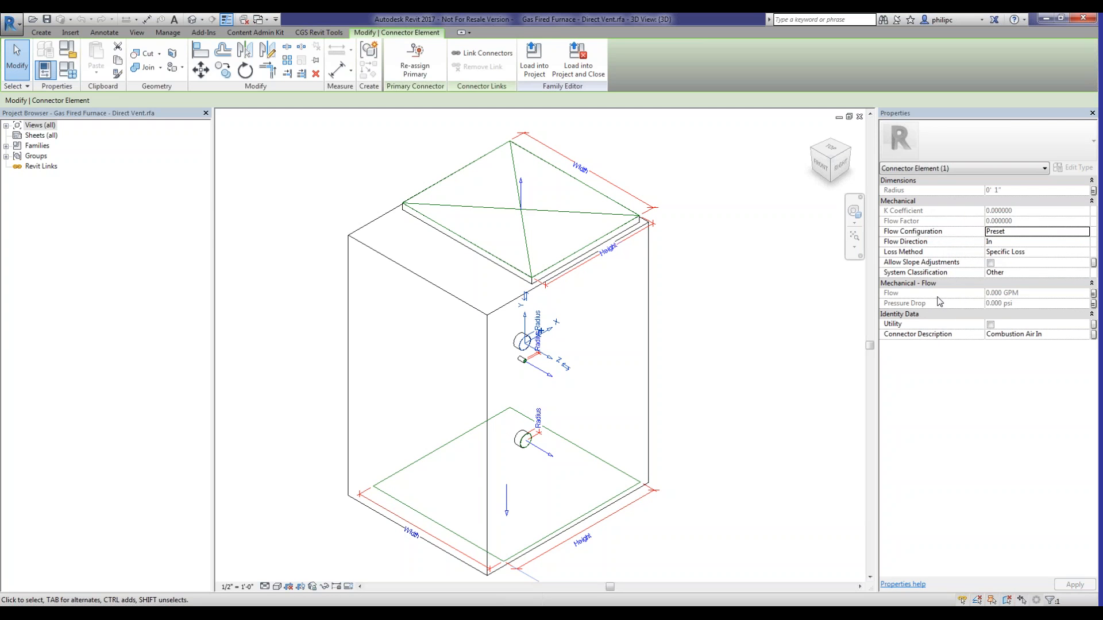
{"action": "left_click", "coordinate": [811, 365]}
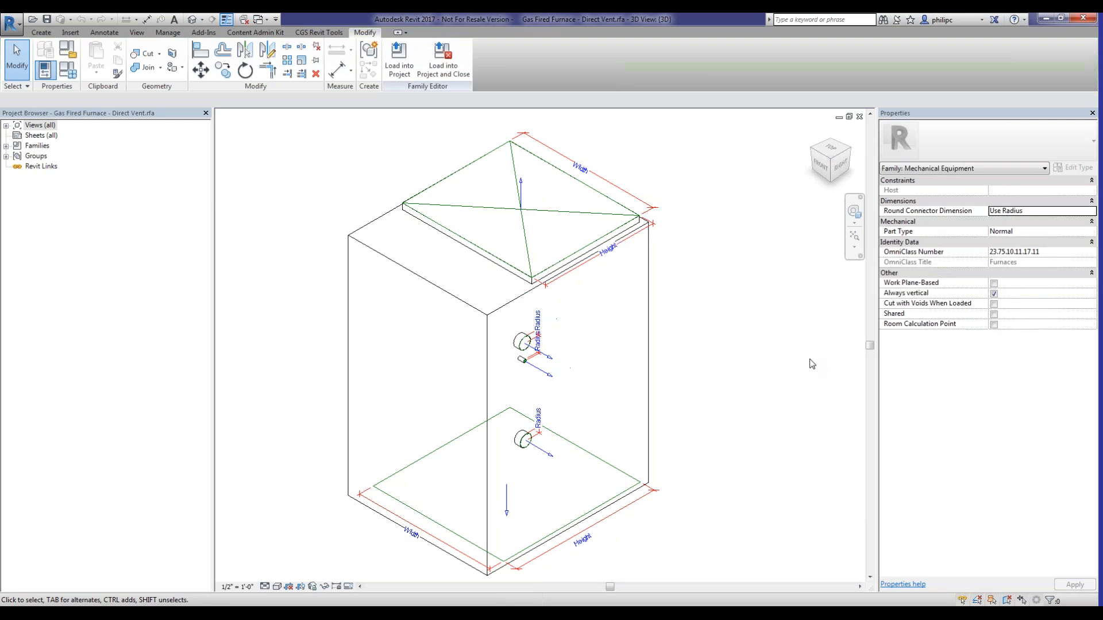
{"action": "left_click", "coordinate": [549, 454]}
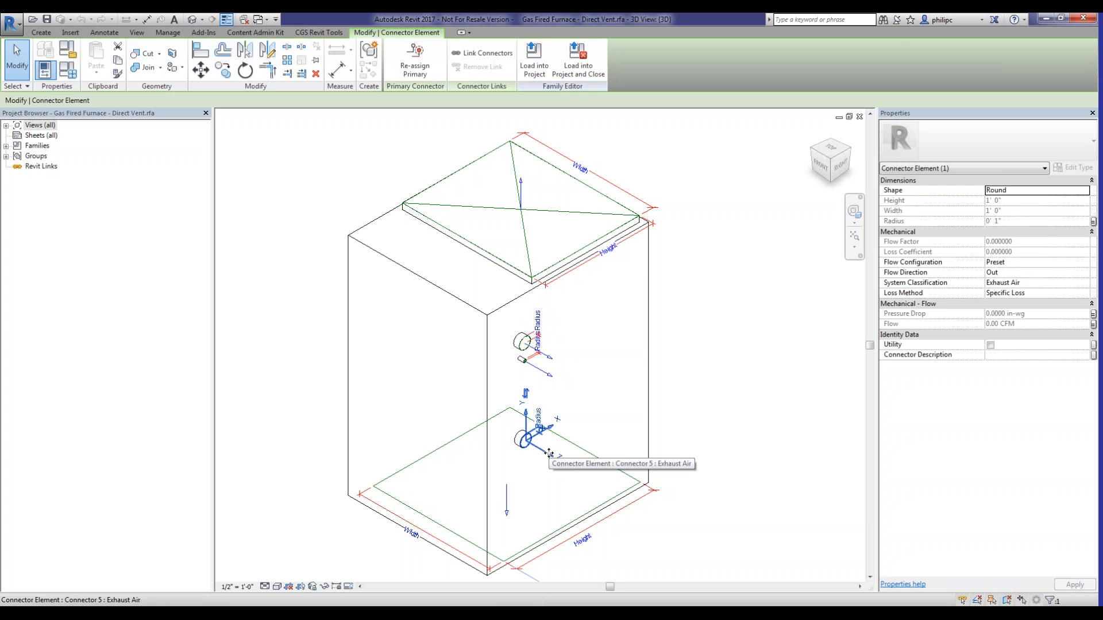
Clear the exhaust air connector selection and review the properties of the extrusion that forms the furnace body
{"action": "left_click", "coordinate": [656, 322]}
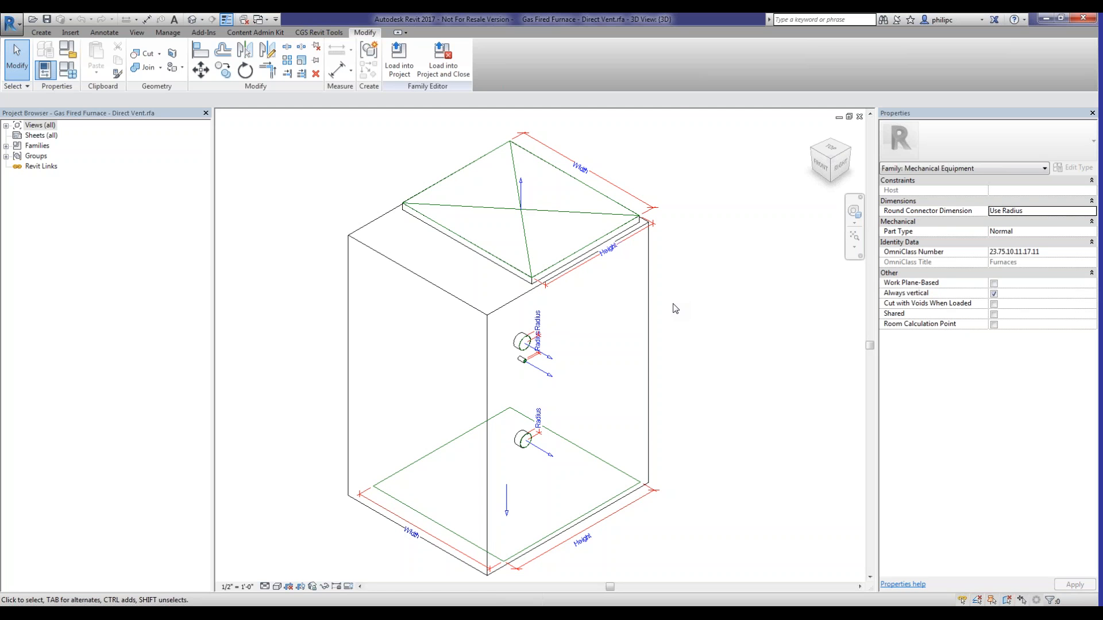
{"action": "left_click", "coordinate": [652, 248]}
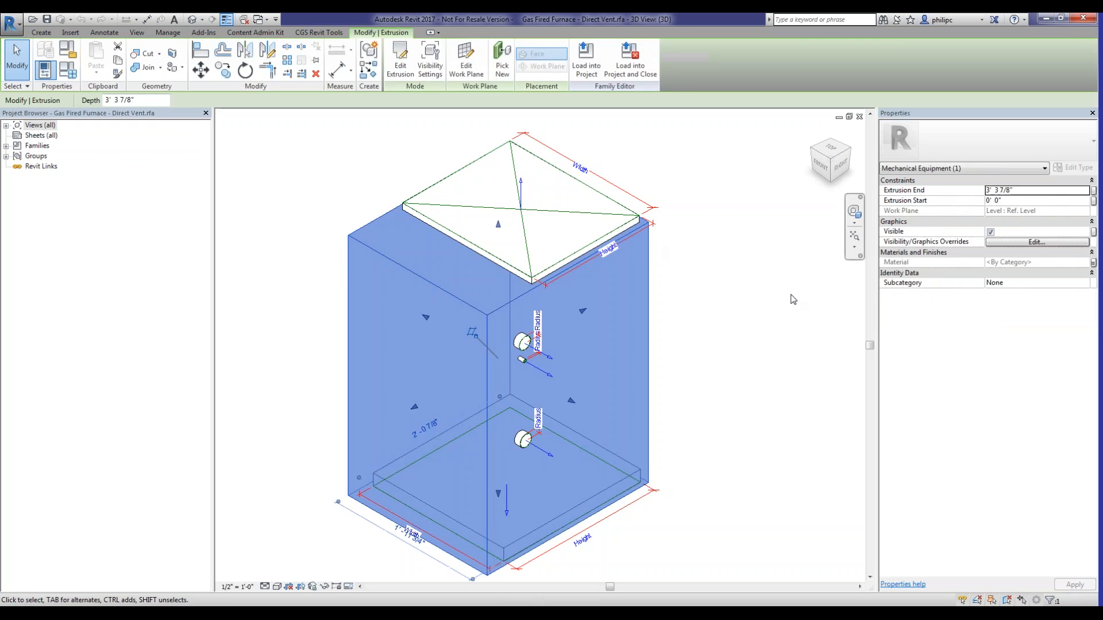
{"action": "left_click", "coordinate": [771, 295]}
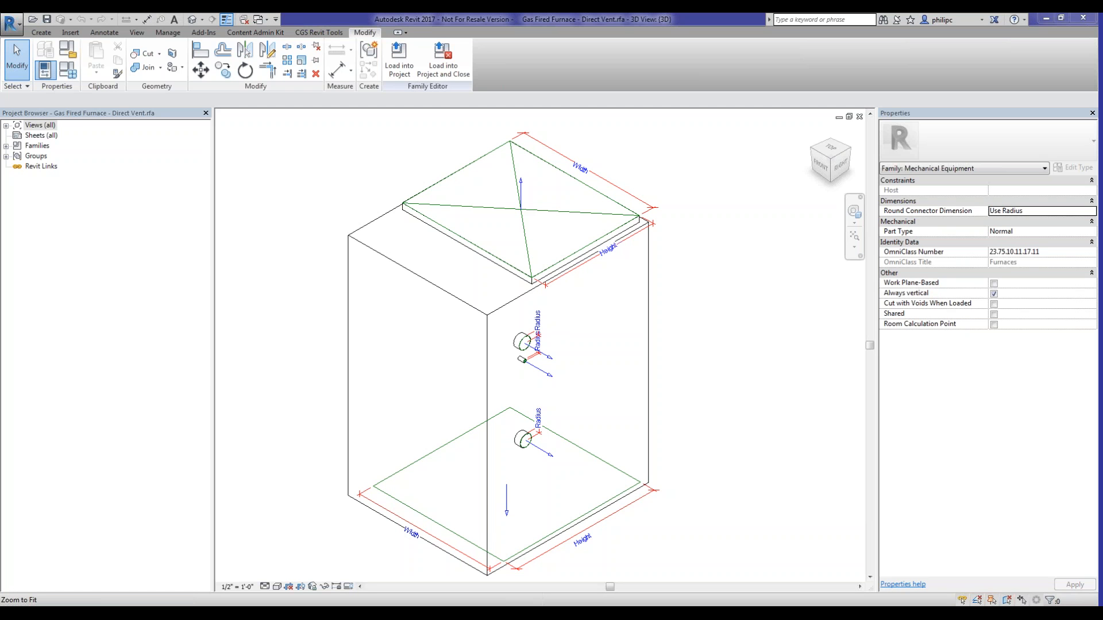
Try saving the furnace family with Compact File, 3D View: View 1 as thumbnail source and outdated-view regeneration enabled, and abandon the save
{"action": "left_click", "coordinate": [397, 14]}
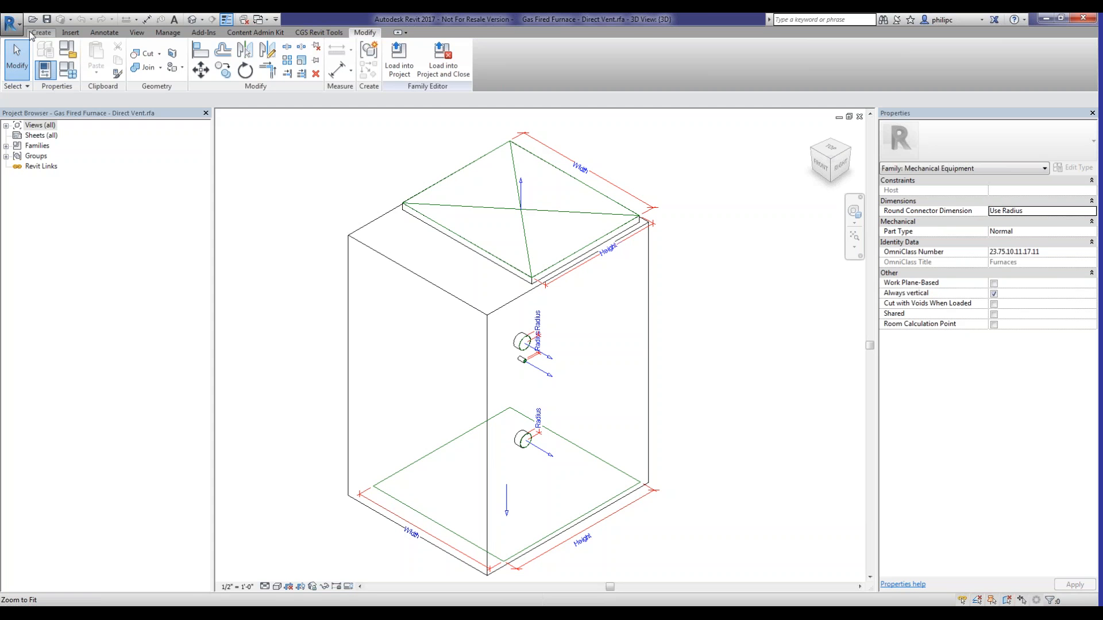
{"action": "left_click", "coordinate": [13, 24]}
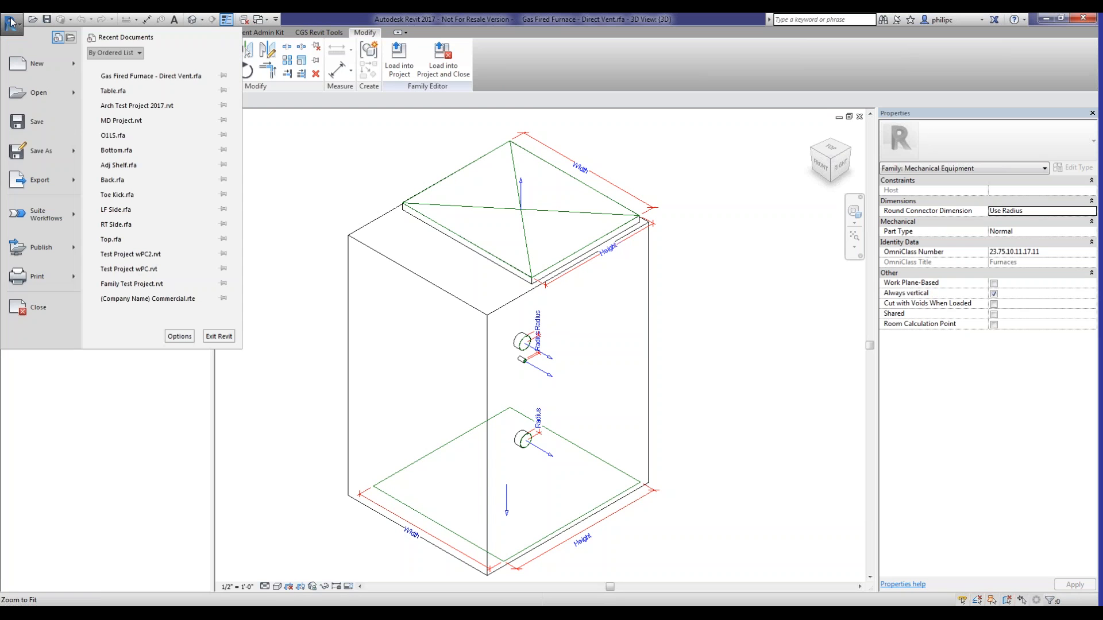
{"action": "mouse_move", "coordinate": [69, 156]}
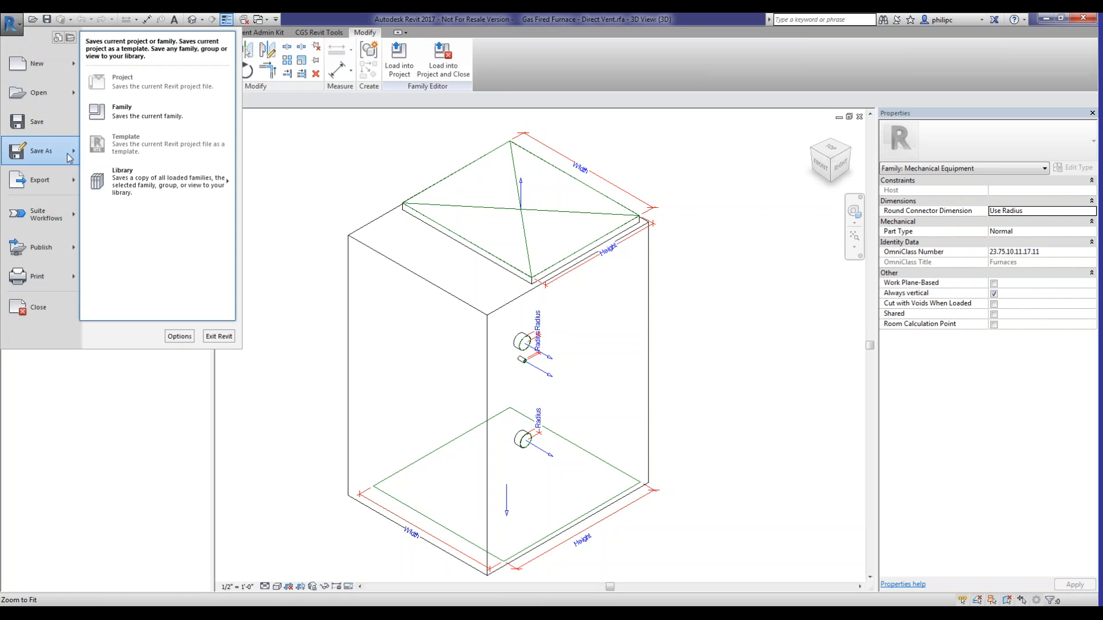
{"action": "left_click", "coordinate": [155, 111]}
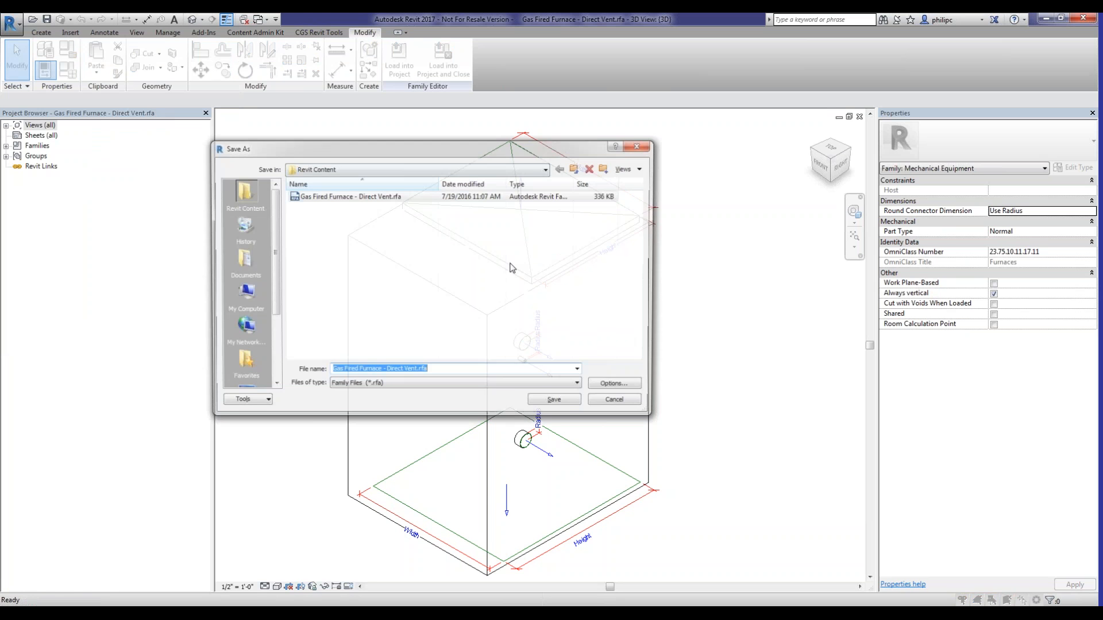
{"action": "left_click", "coordinate": [621, 389]}
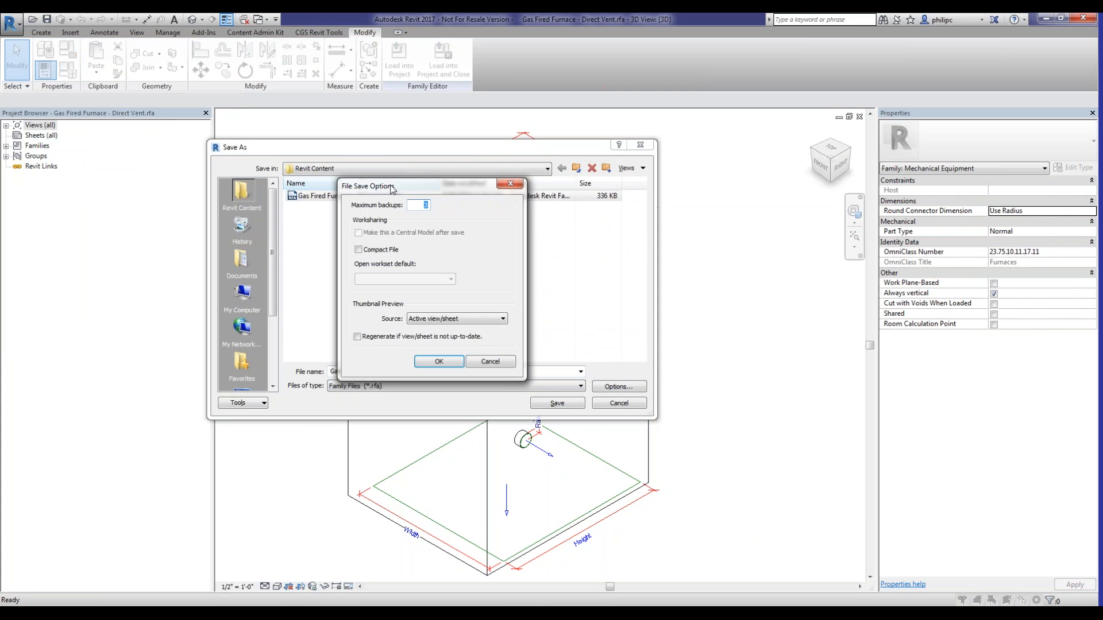
{"action": "left_click_drag", "start_coordinate": [393, 187], "coordinate": [649, 185]}
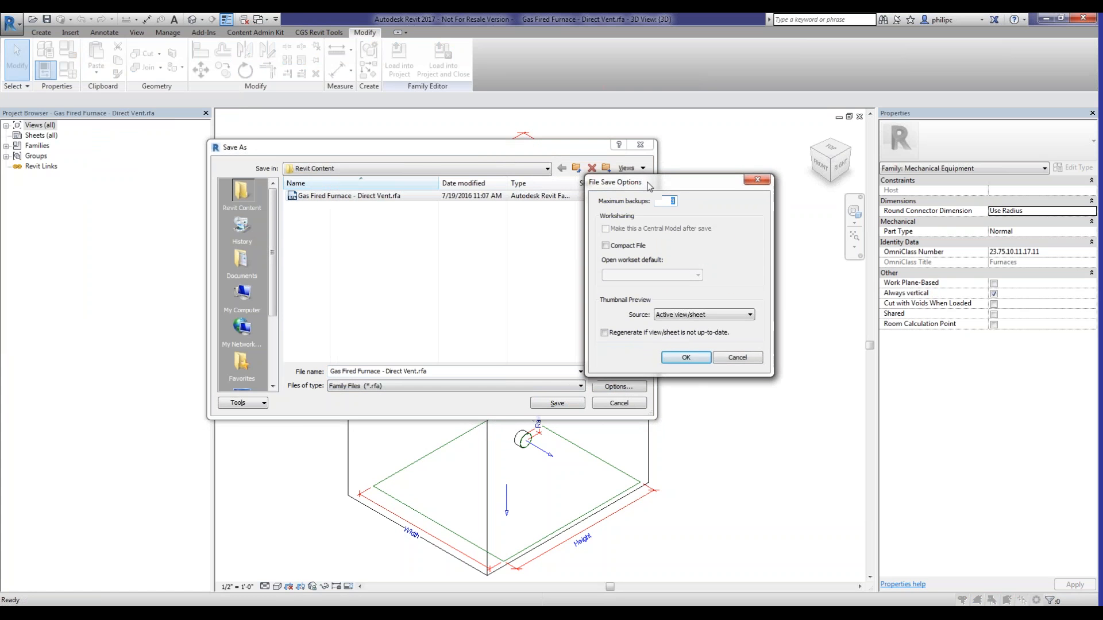
{"action": "left_click", "coordinate": [614, 247]}
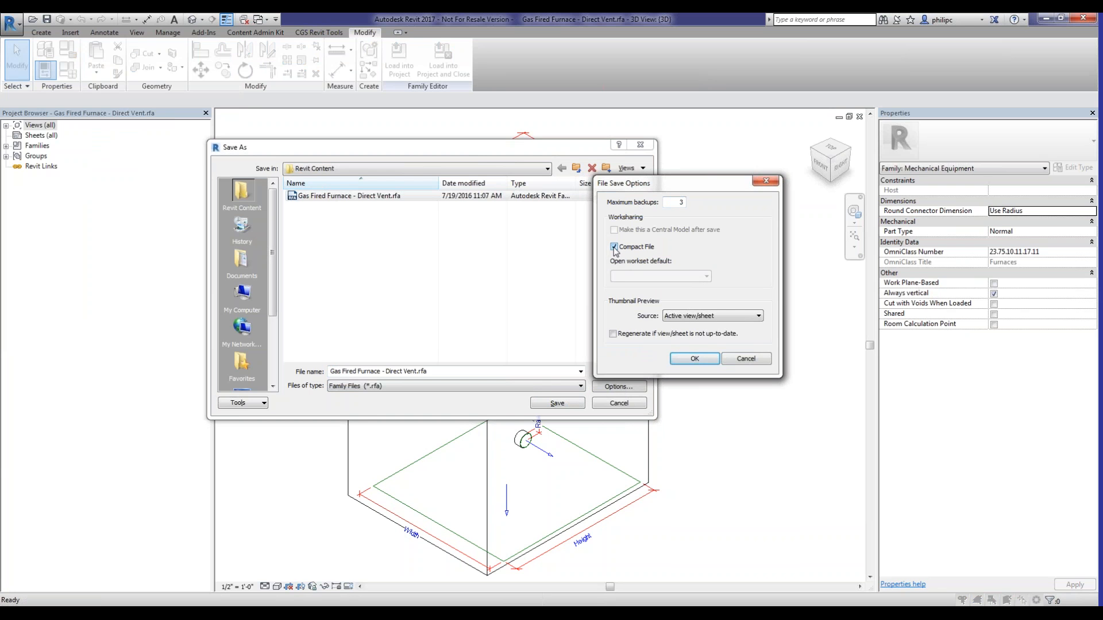
{"action": "left_click", "coordinate": [694, 316]}
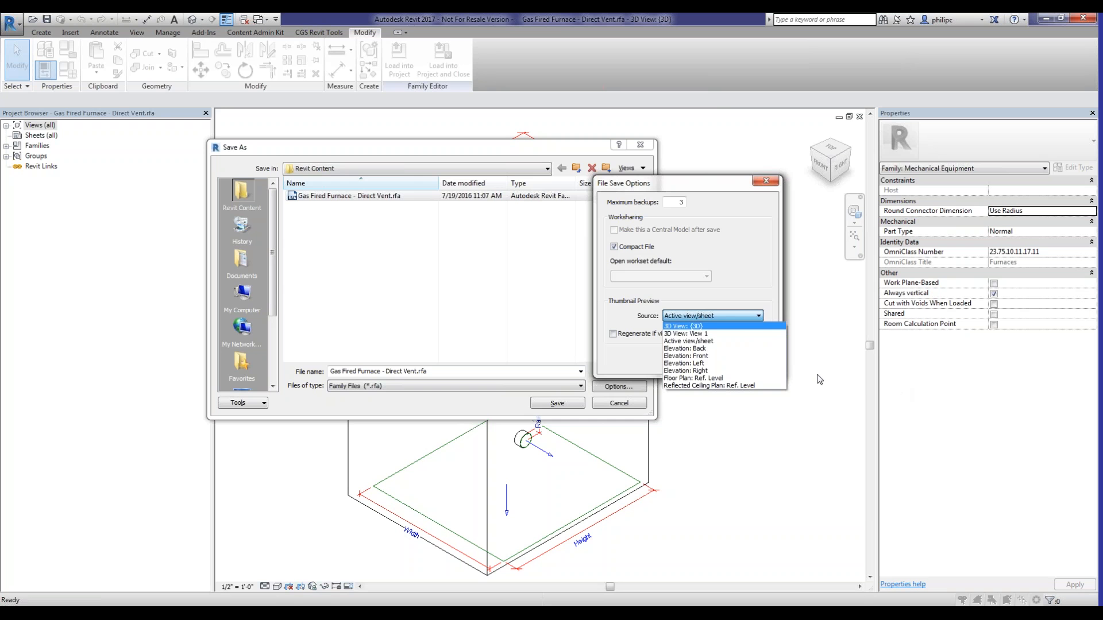
{"action": "left_click", "coordinate": [693, 334]}
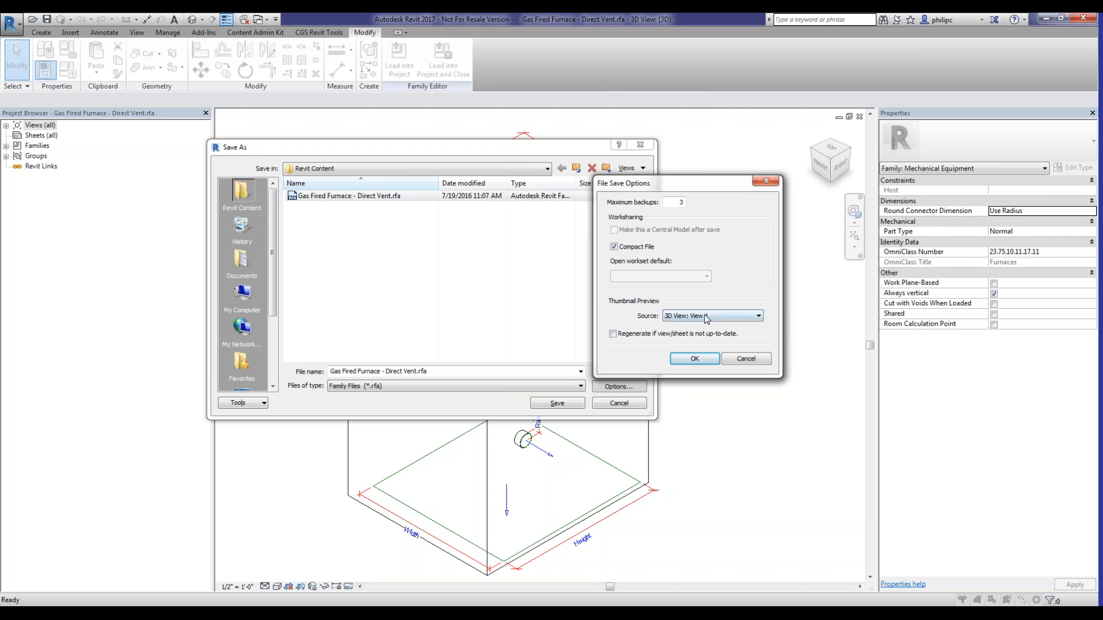
{"action": "left_click", "coordinate": [613, 334]}
{"action": "left_click", "coordinate": [696, 358]}
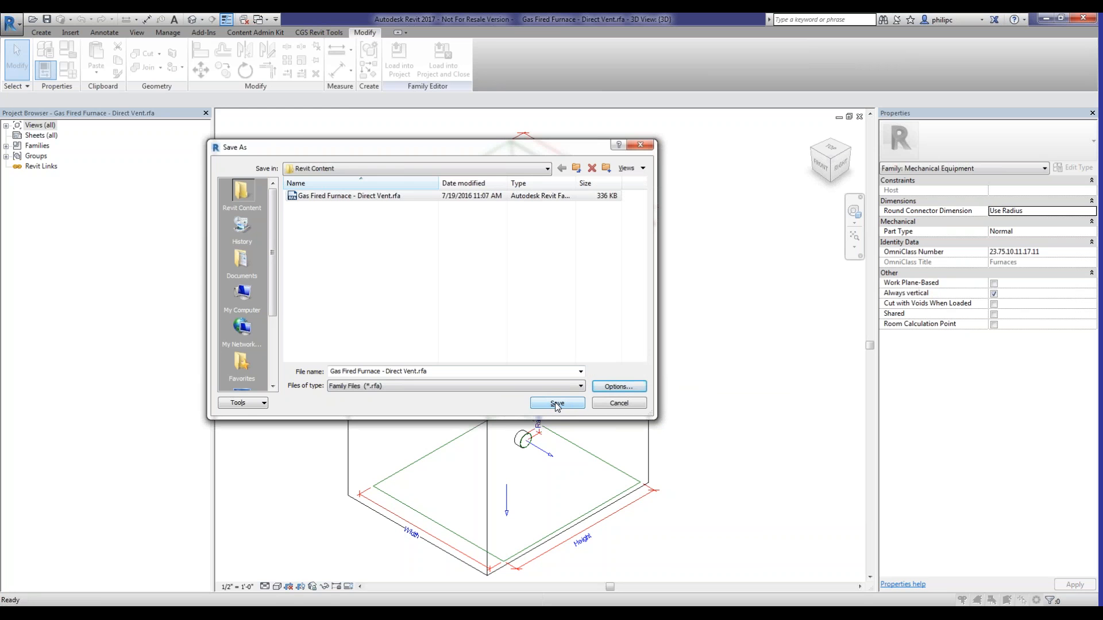
{"action": "left_click", "coordinate": [610, 403]}
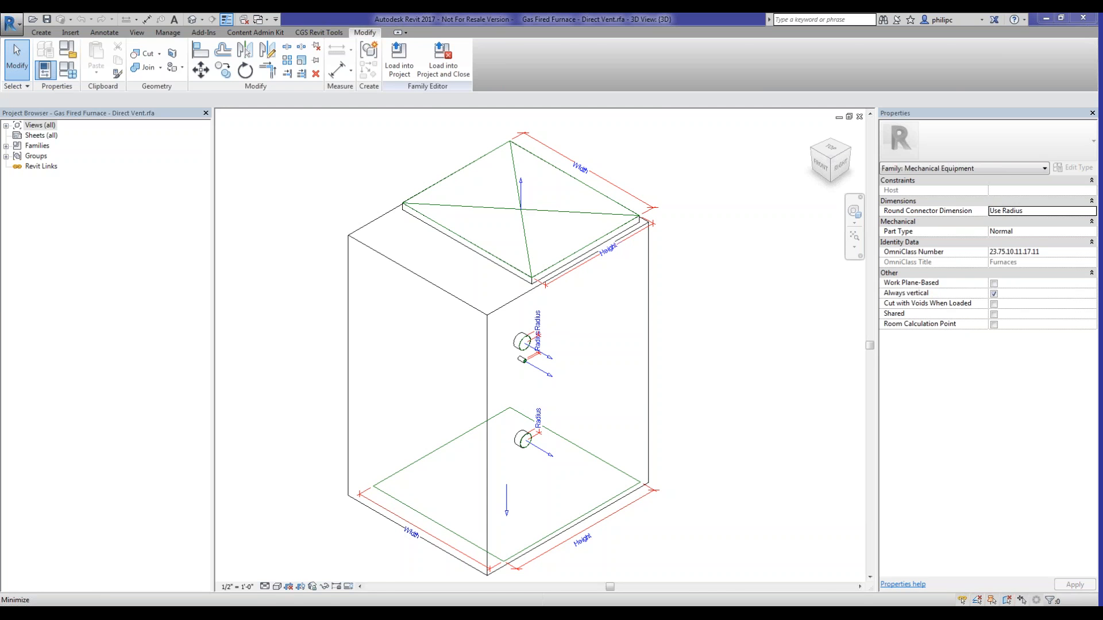
Minimize the furnace family and start an in-place component of the Casework category on the project's Level 1 plan, accepting the default name
{"action": "left_click", "coordinate": [838, 117]}
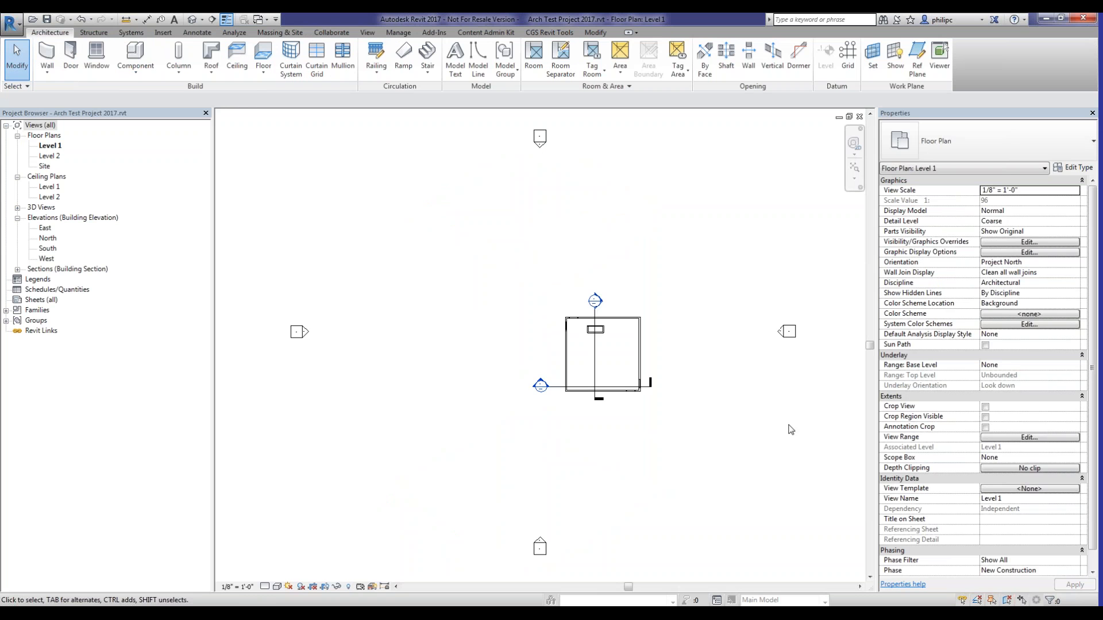
{"action": "scroll", "coordinate": [641, 376], "scroll_direction": "up", "scroll_amount": 4}
{"action": "scroll", "coordinate": [551, 351], "scroll_direction": "up", "scroll_amount": 3}
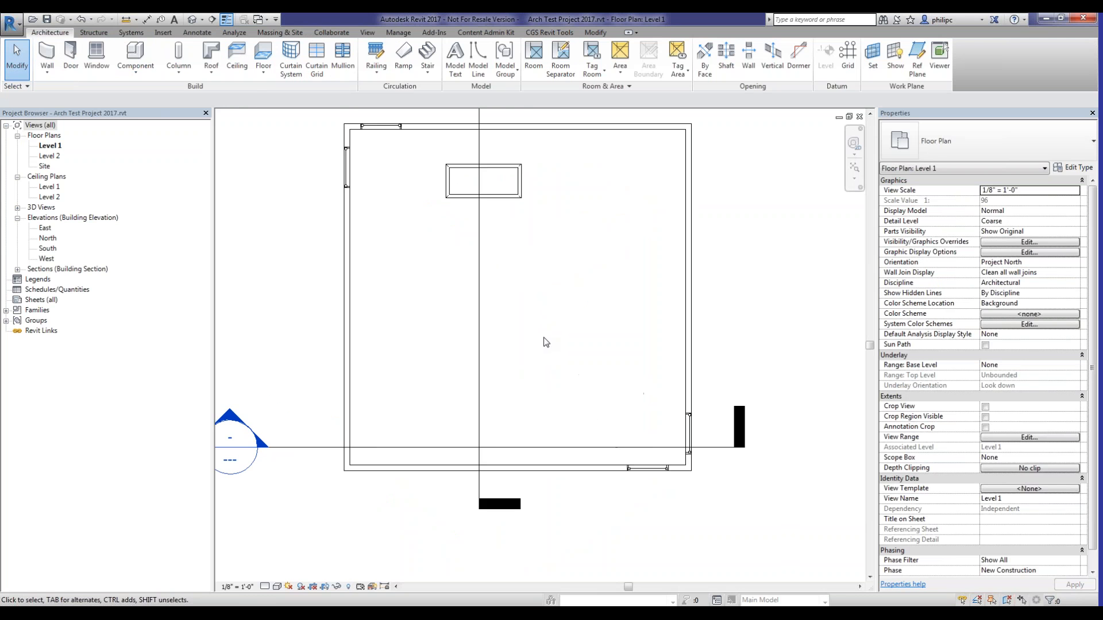
{"action": "scroll", "coordinate": [546, 350], "scroll_direction": "down", "scroll_amount": 2}
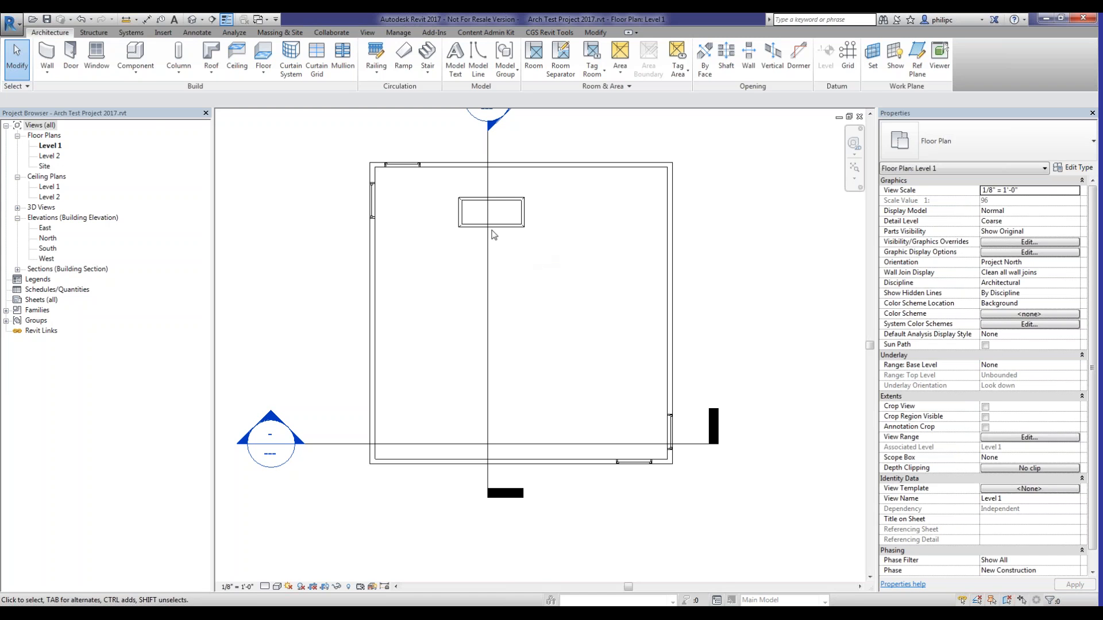
{"action": "left_click", "coordinate": [148, 74]}
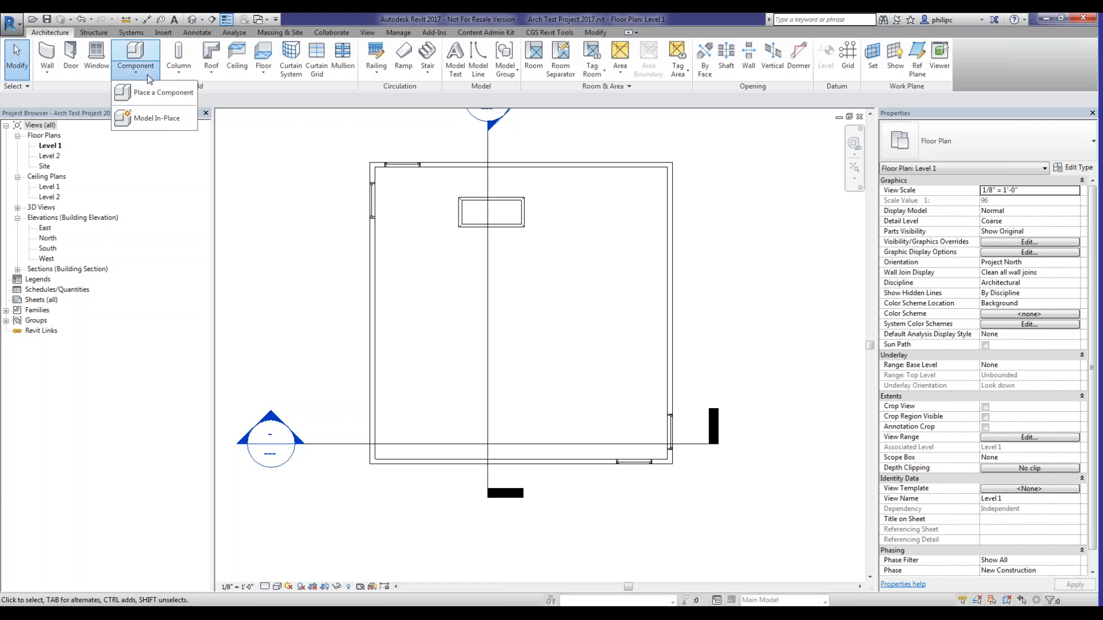
{"action": "left_click", "coordinate": [165, 120]}
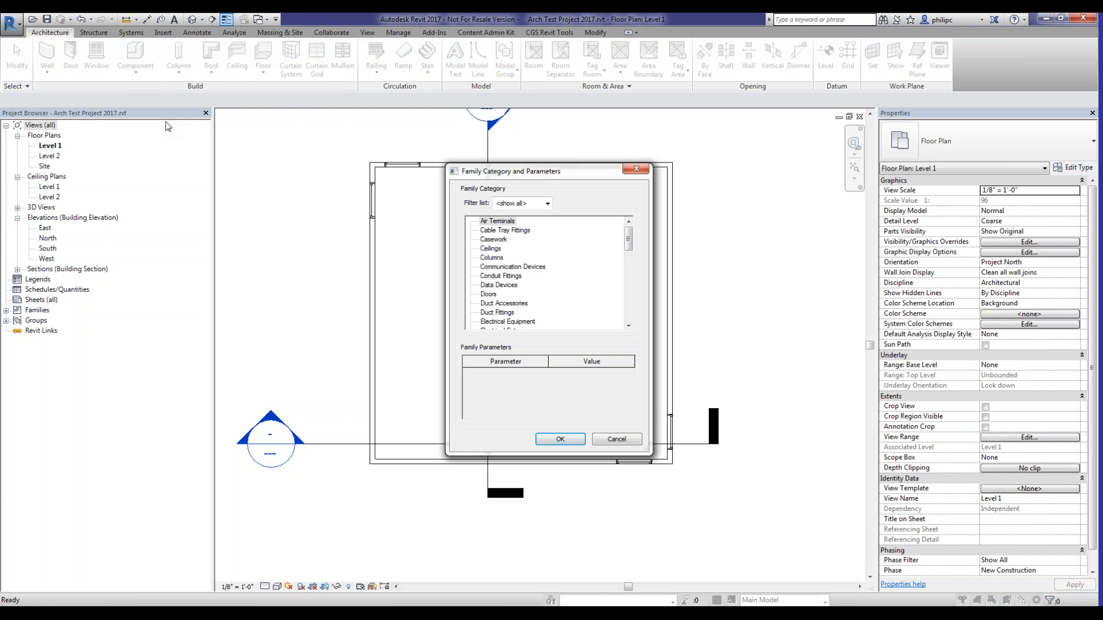
{"action": "left_click", "coordinate": [494, 240]}
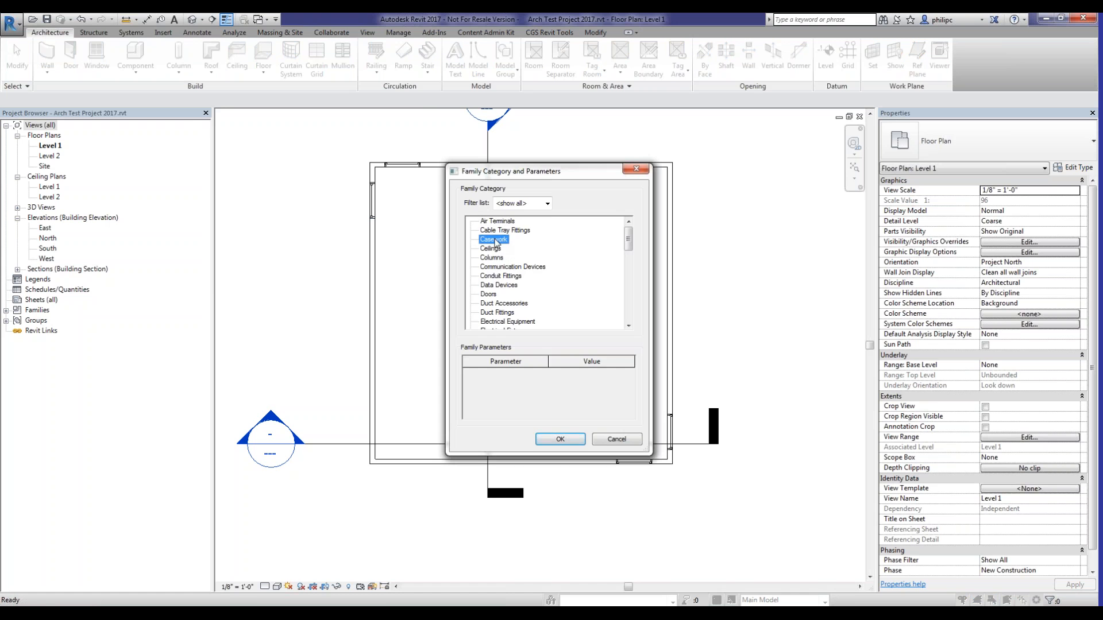
{"action": "left_click", "coordinate": [560, 439]}
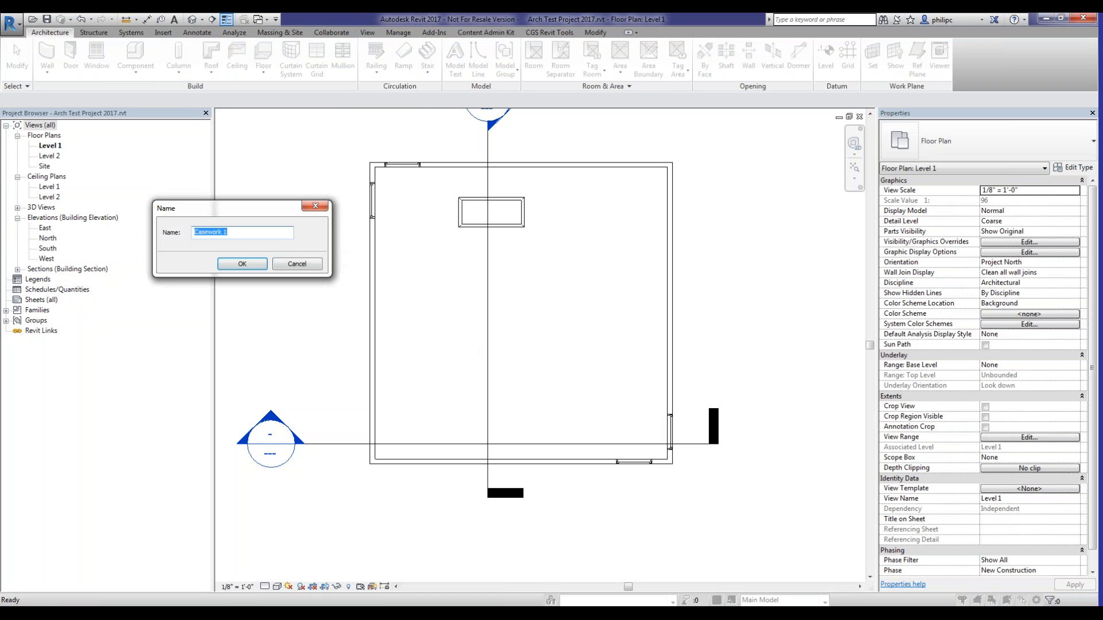
{"action": "left_click", "coordinate": [249, 264]}
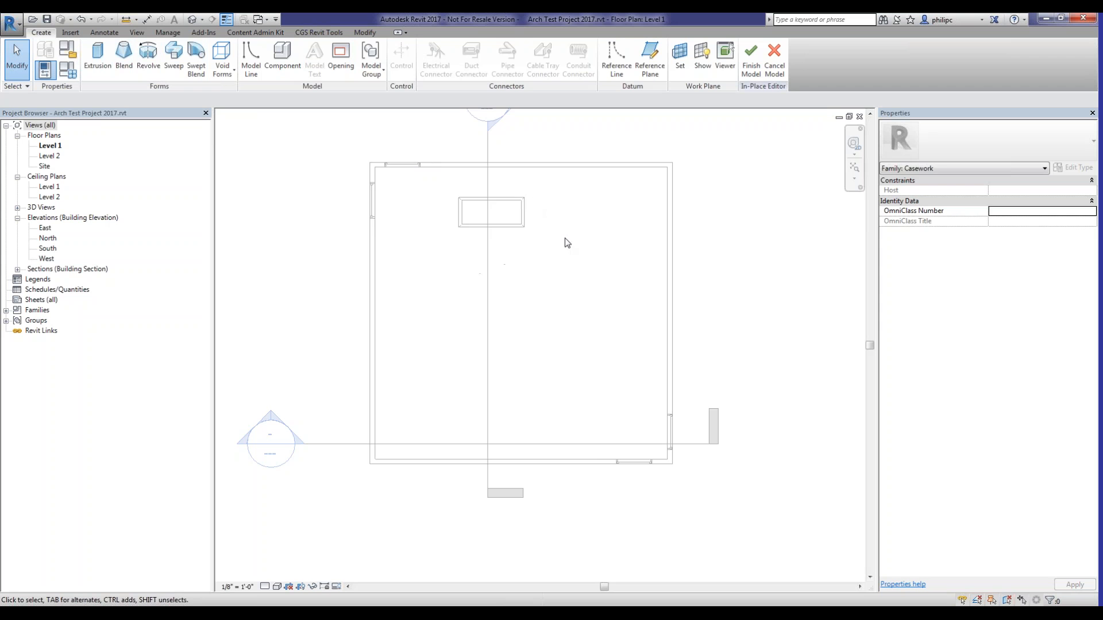
Extrude a rectangle about 6'-6" by 2'-6" in the room's upper-right inside corner, finish the in-place model and inspect the casework
{"action": "left_click", "coordinate": [98, 55]}
{"action": "left_click", "coordinate": [429, 47]}
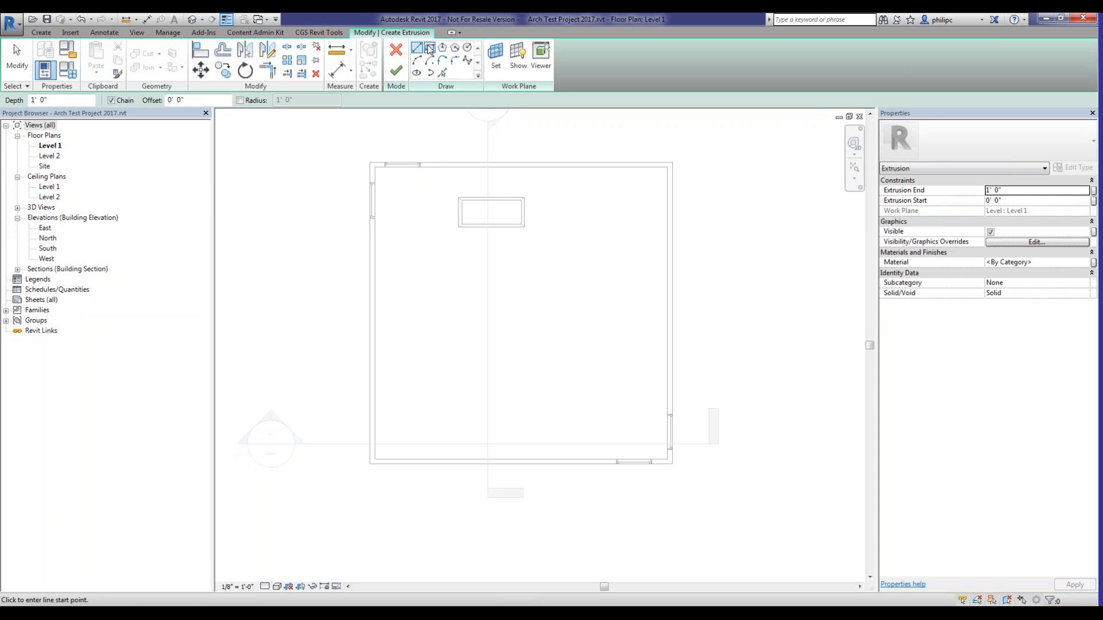
{"action": "left_click", "coordinate": [668, 167]}
{"action": "left_click", "coordinate": [591, 196]}
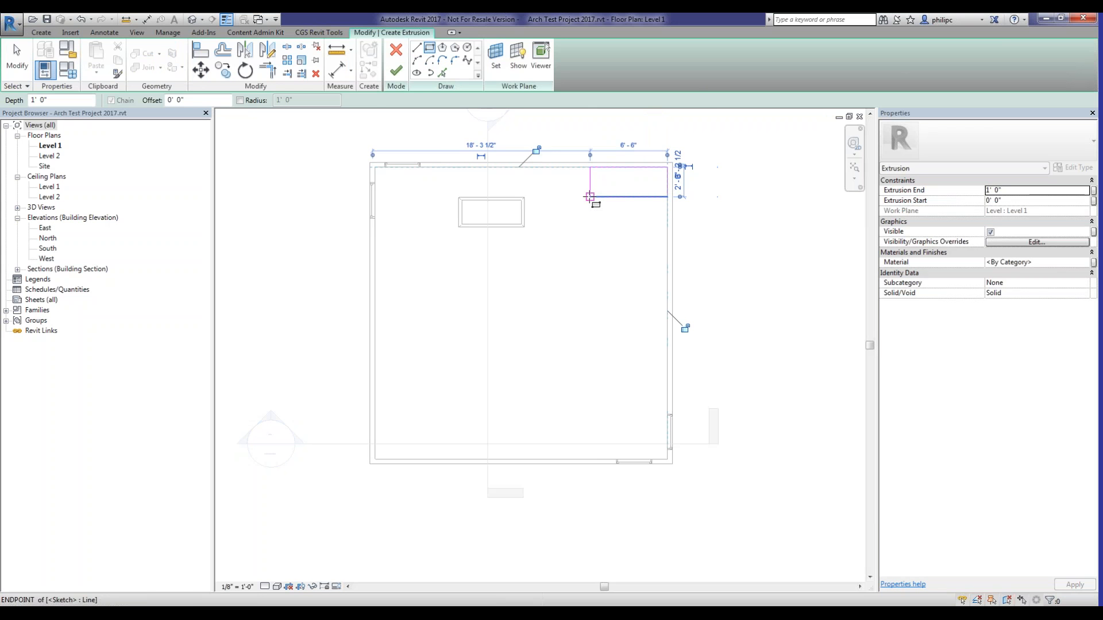
{"action": "scroll", "coordinate": [636, 162], "scroll_direction": "up", "scroll_amount": 2}
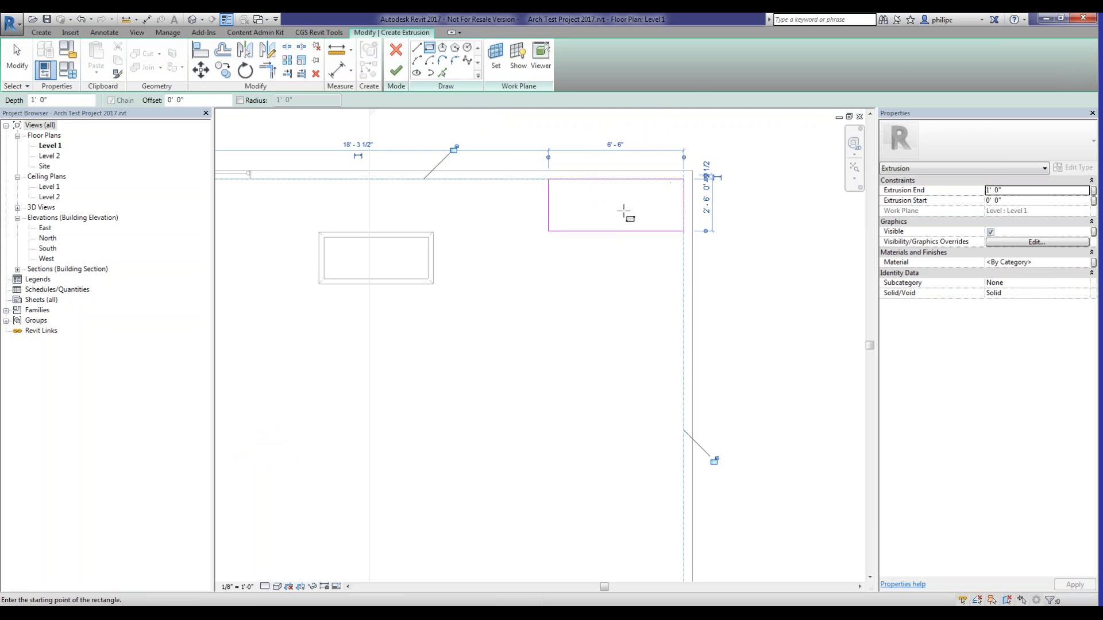
{"action": "left_click", "coordinate": [397, 71]}
{"action": "left_click", "coordinate": [580, 63]}
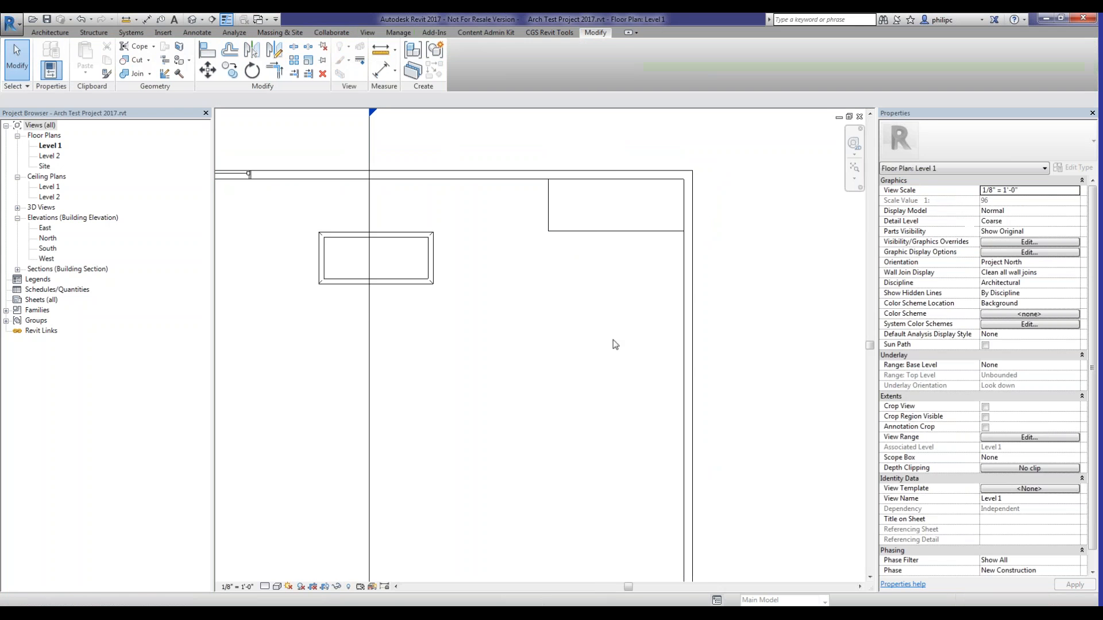
{"action": "left_click", "coordinate": [592, 231]}
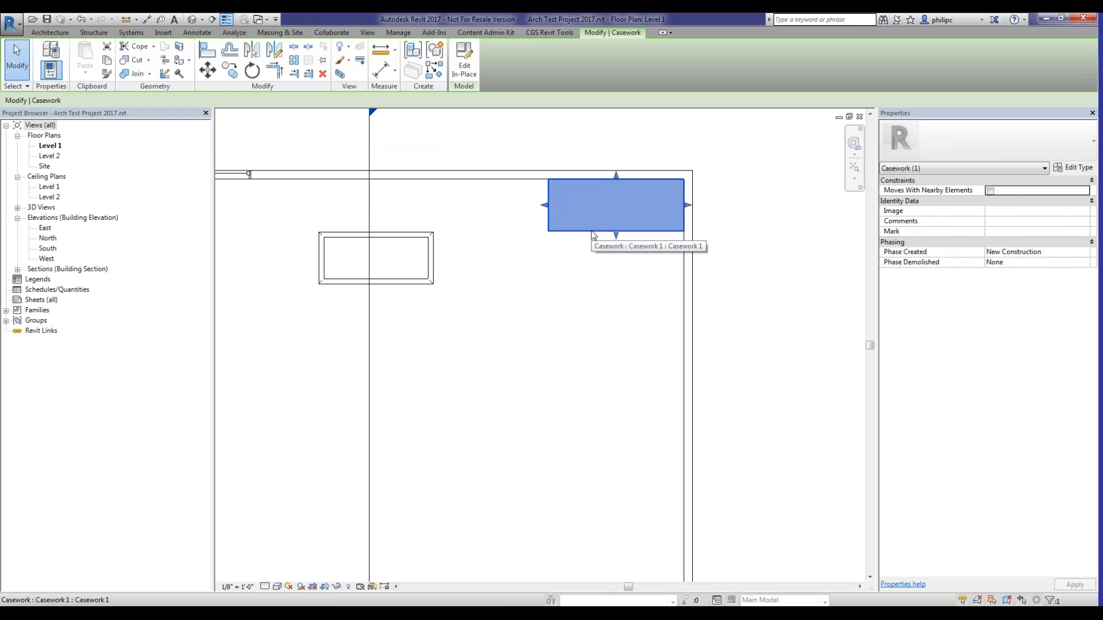
{"action": "left_click", "coordinate": [533, 269]}
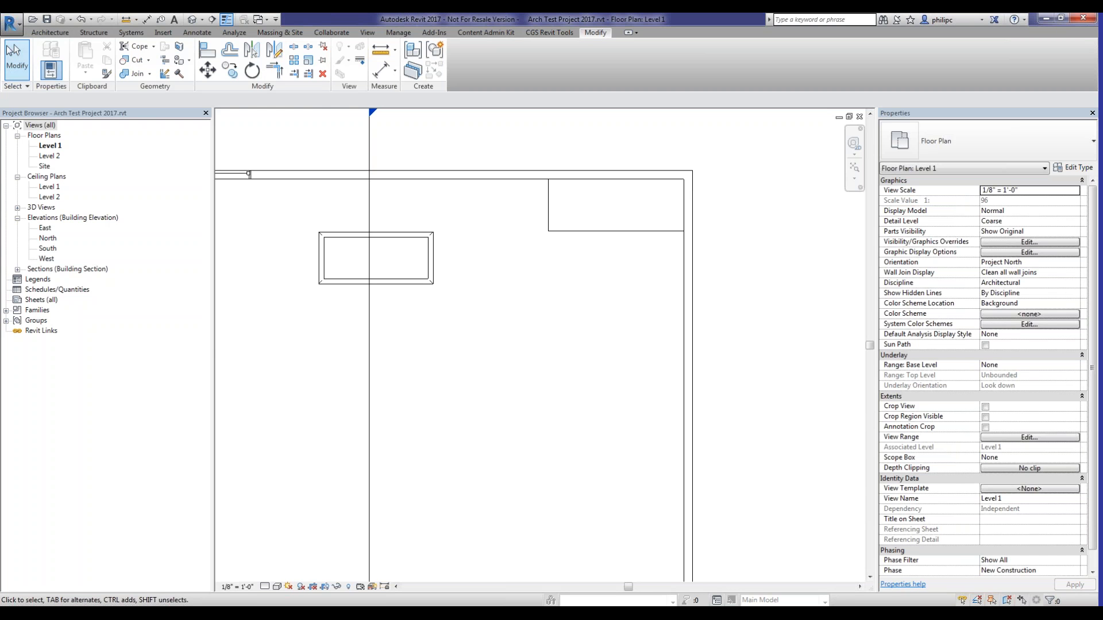
Browse the English and English_I template folders for a new family, and leave without choosing a template
{"action": "left_click", "coordinate": [10, 24]}
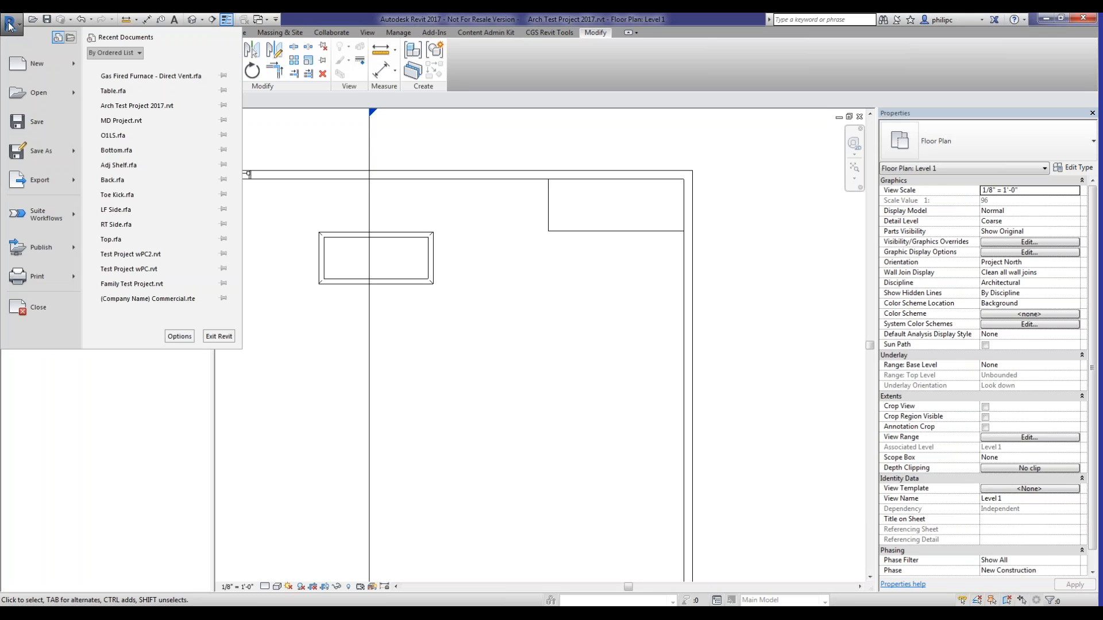
{"action": "mouse_move", "coordinate": [43, 66]}
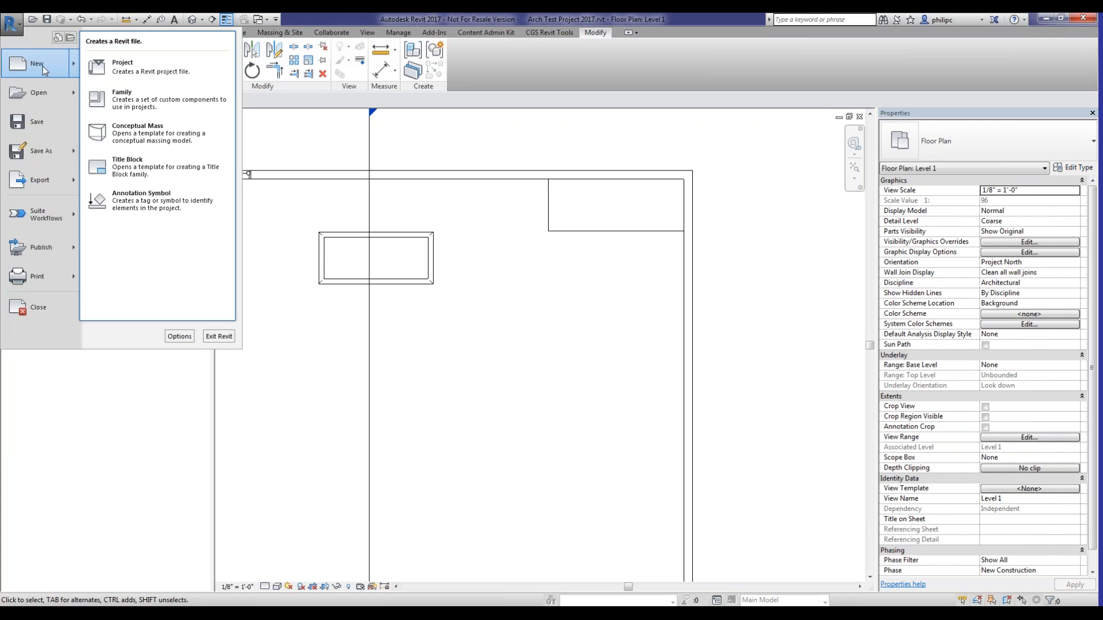
{"action": "left_click", "coordinate": [132, 100]}
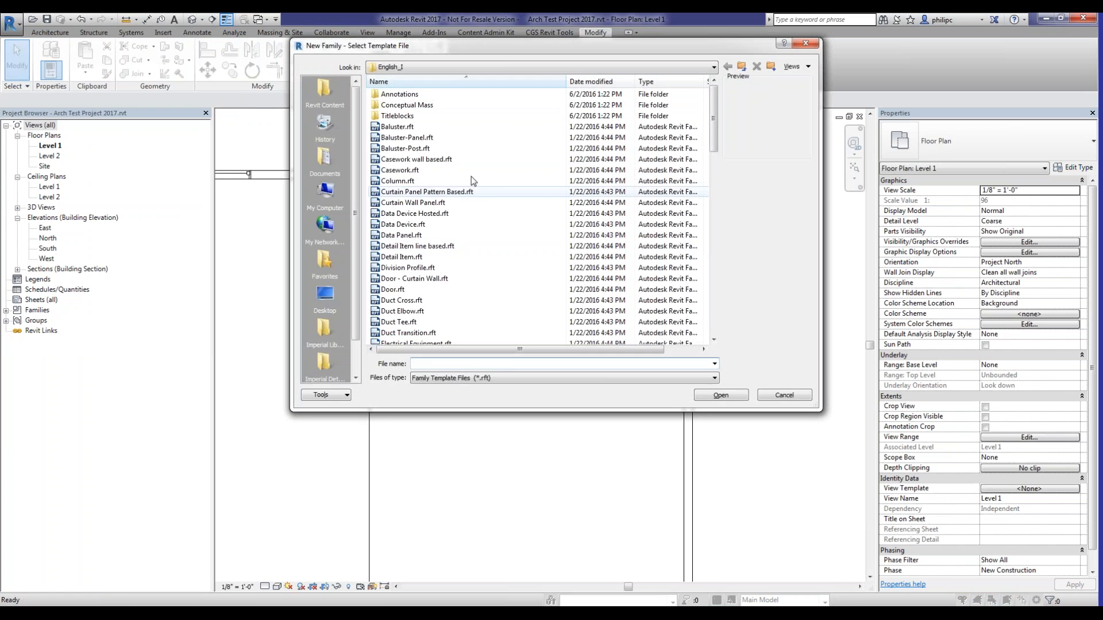
{"action": "left_click", "coordinate": [422, 68]}
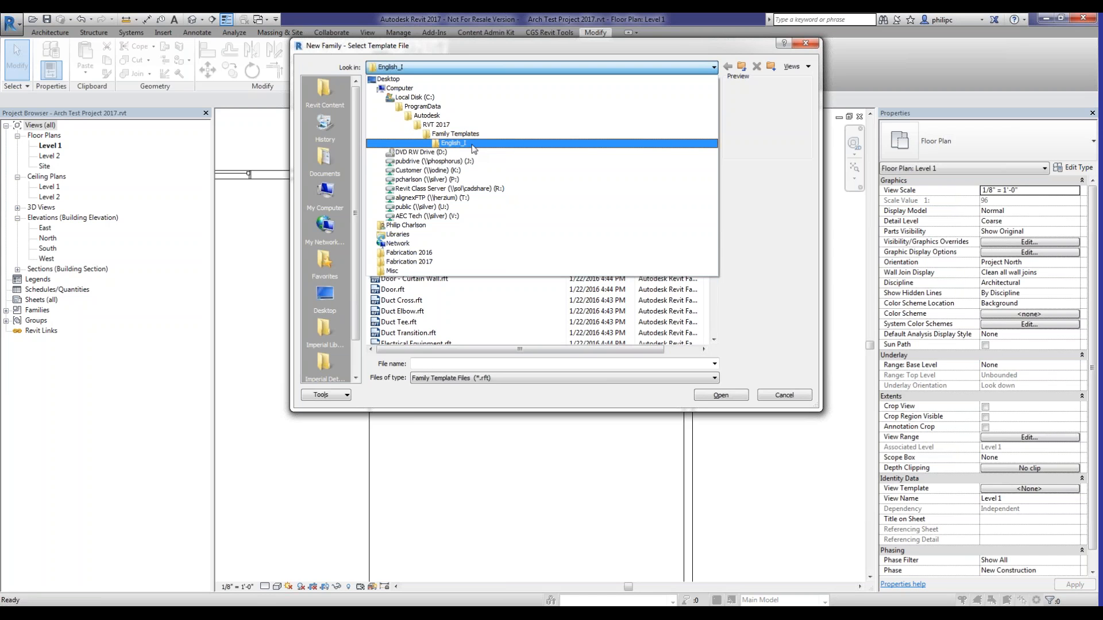
{"action": "left_click", "coordinate": [437, 134]}
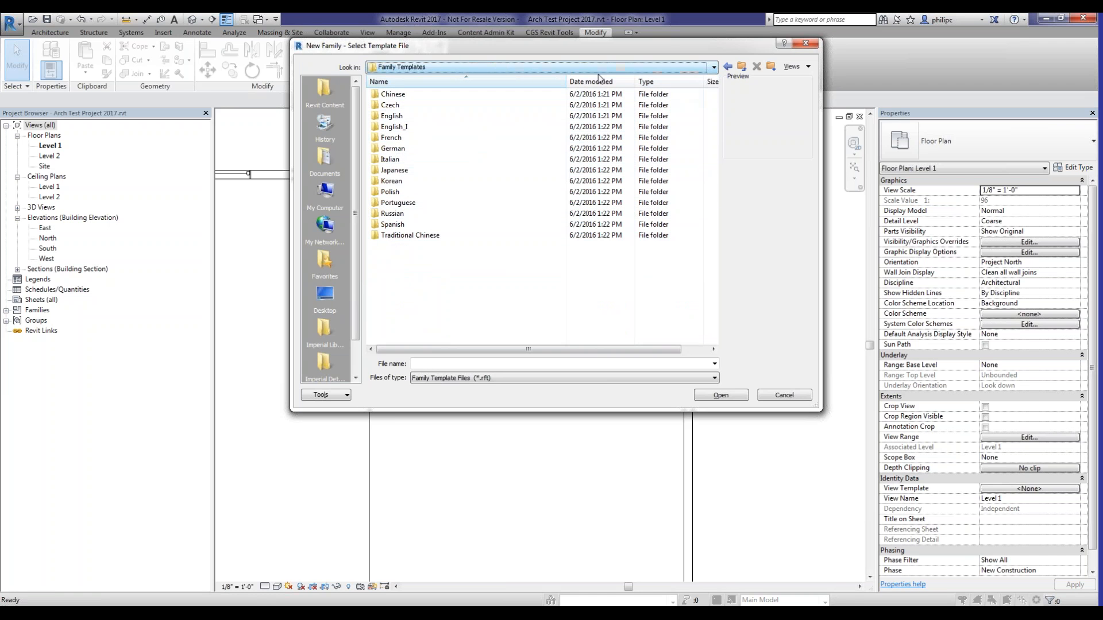
{"action": "double_click", "coordinate": [393, 116]}
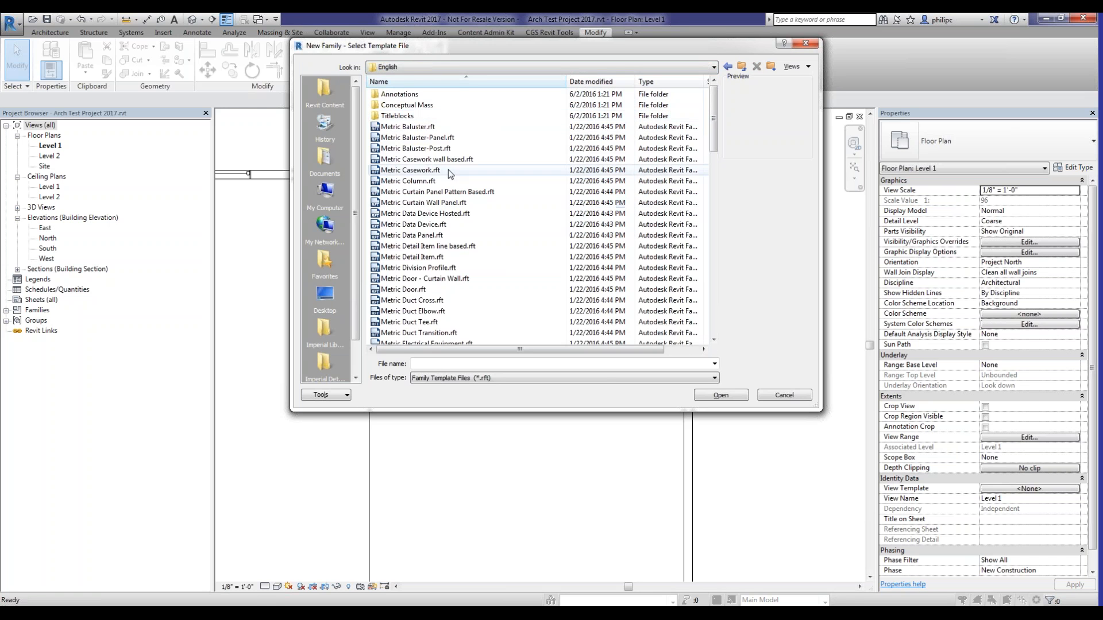
{"action": "left_click", "coordinate": [728, 67]}
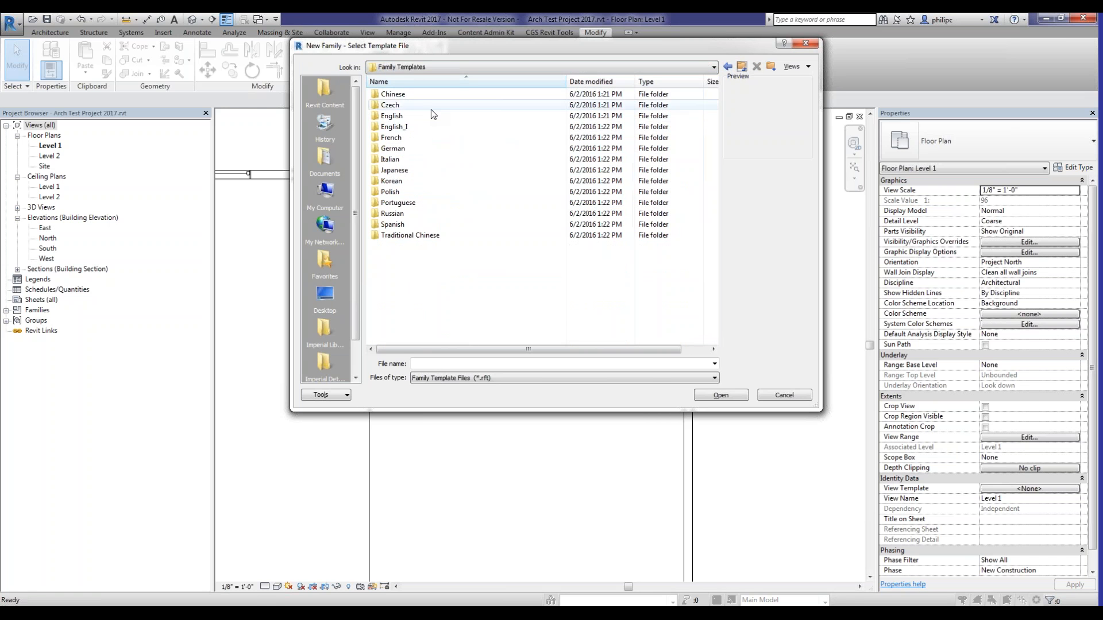
{"action": "double_click", "coordinate": [425, 127]}
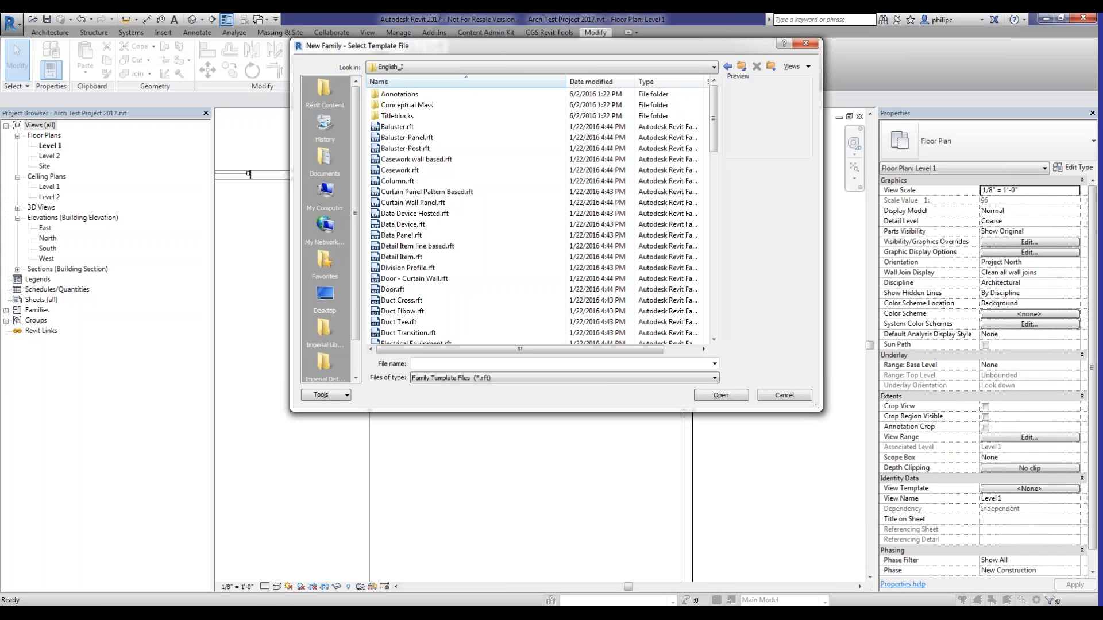
{"action": "left_click", "coordinate": [794, 395]}
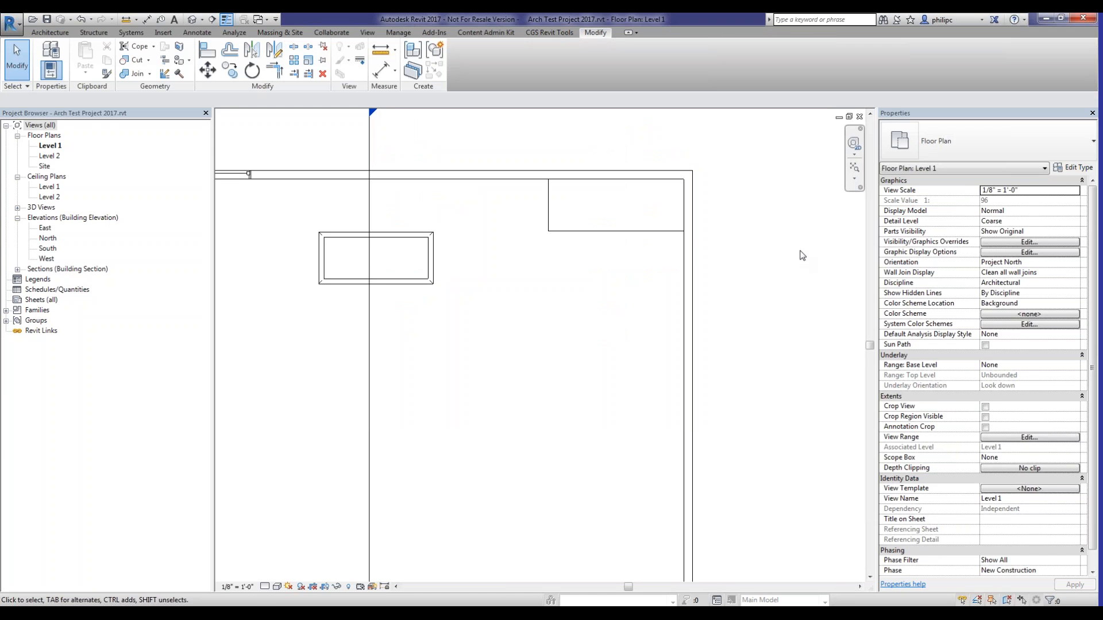